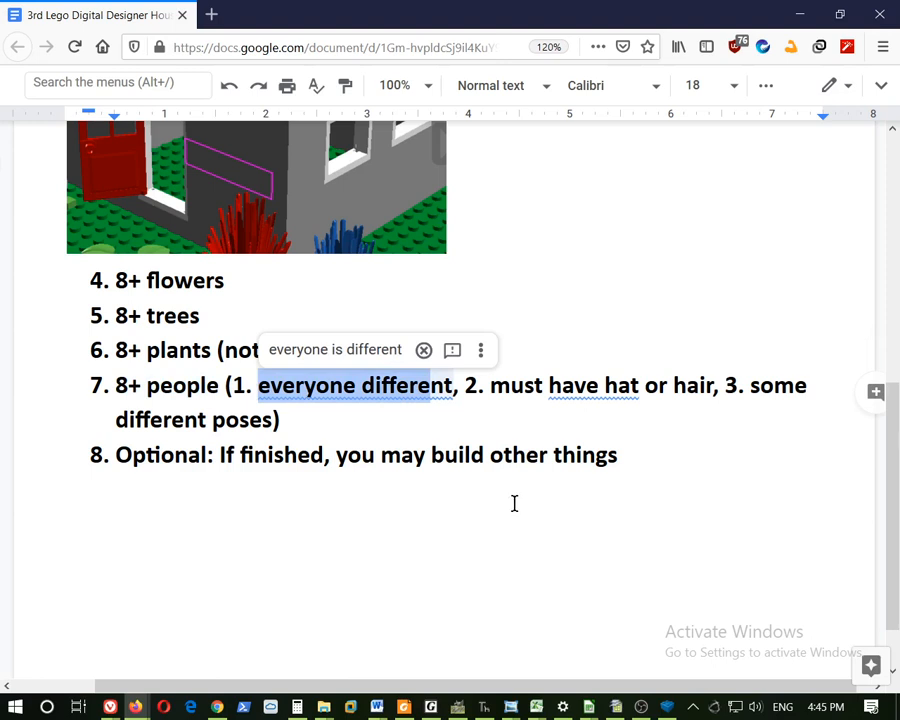
Review items 7 and 8 of the project list, highlighting the people rules on differences, hats or hair and poses, and the optional item
{"action": "left_click", "coordinate": [516, 419]}
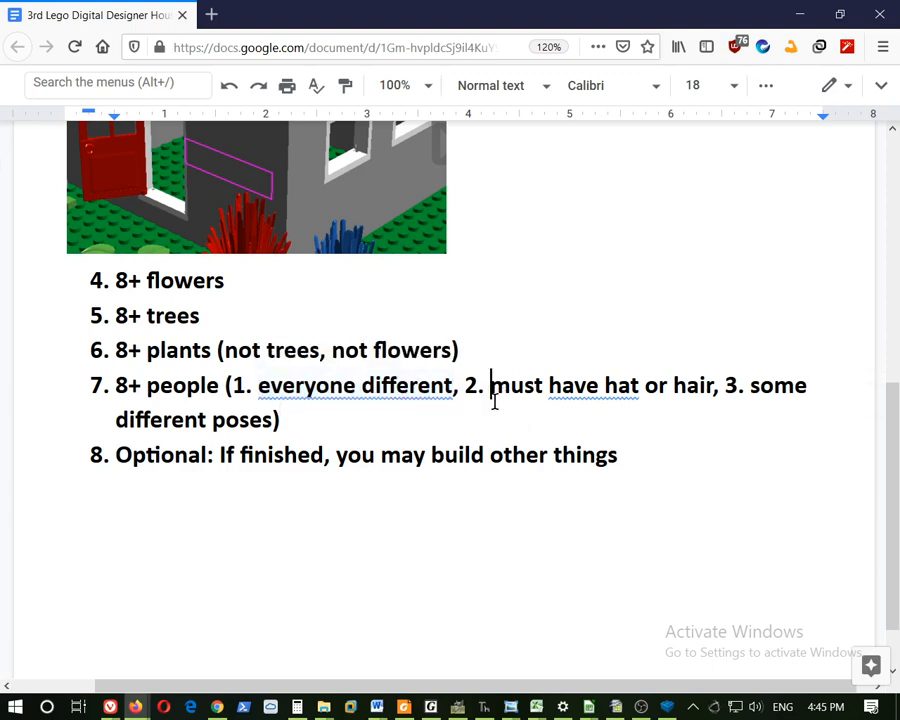
{"action": "left_click_drag", "start_coordinate": [494, 391], "coordinate": [715, 392]}
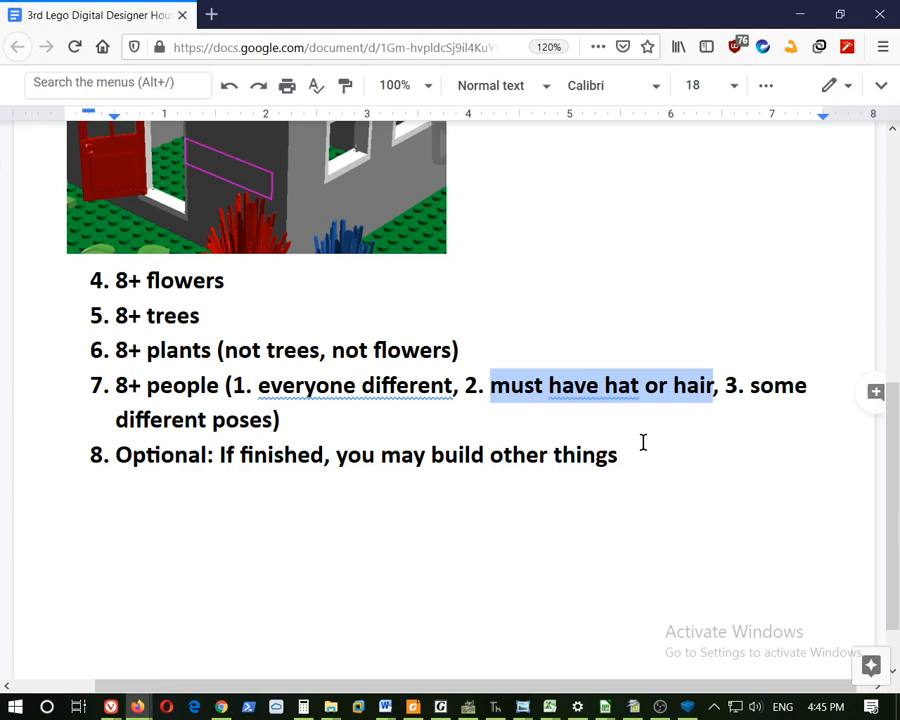
{"action": "left_click", "coordinate": [762, 410]}
{"action": "left_click_drag", "start_coordinate": [750, 384], "coordinate": [278, 419]}
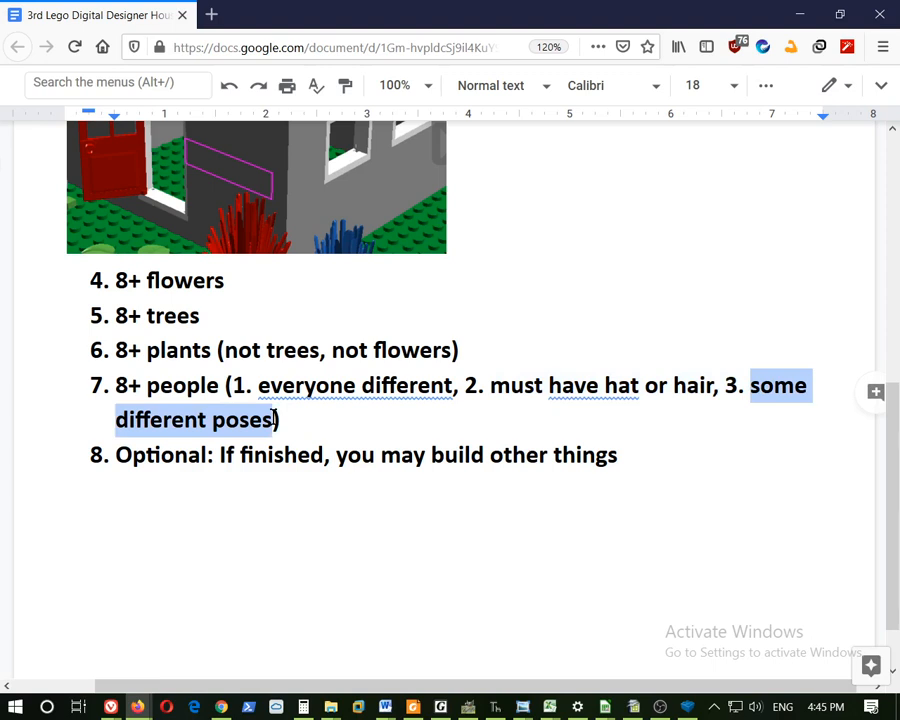
{"action": "left_click", "coordinate": [444, 418]}
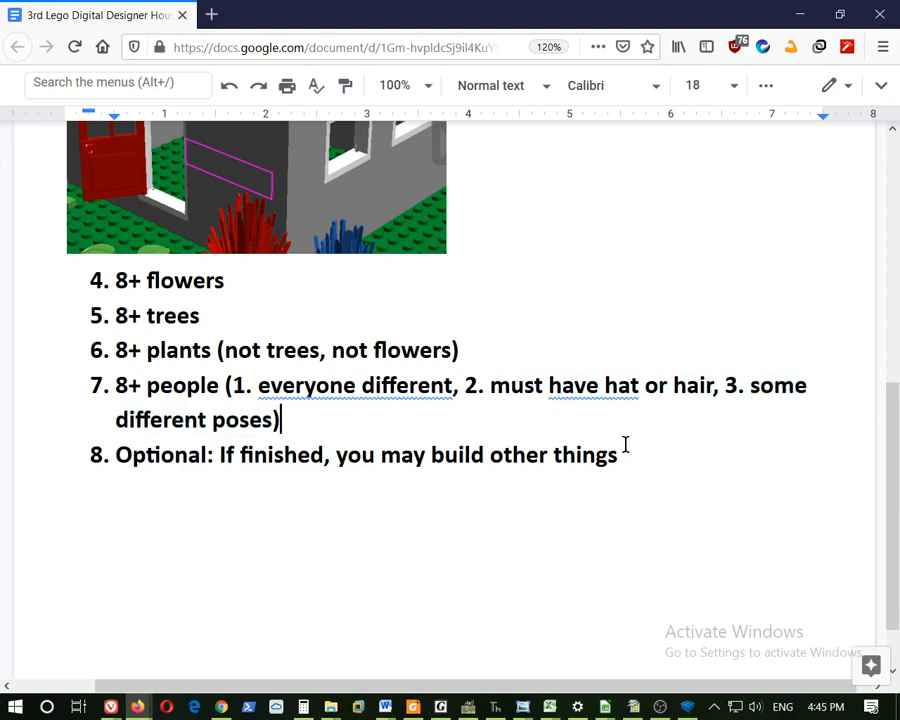
{"action": "left_click_drag", "start_coordinate": [640, 460], "coordinate": [113, 465]}
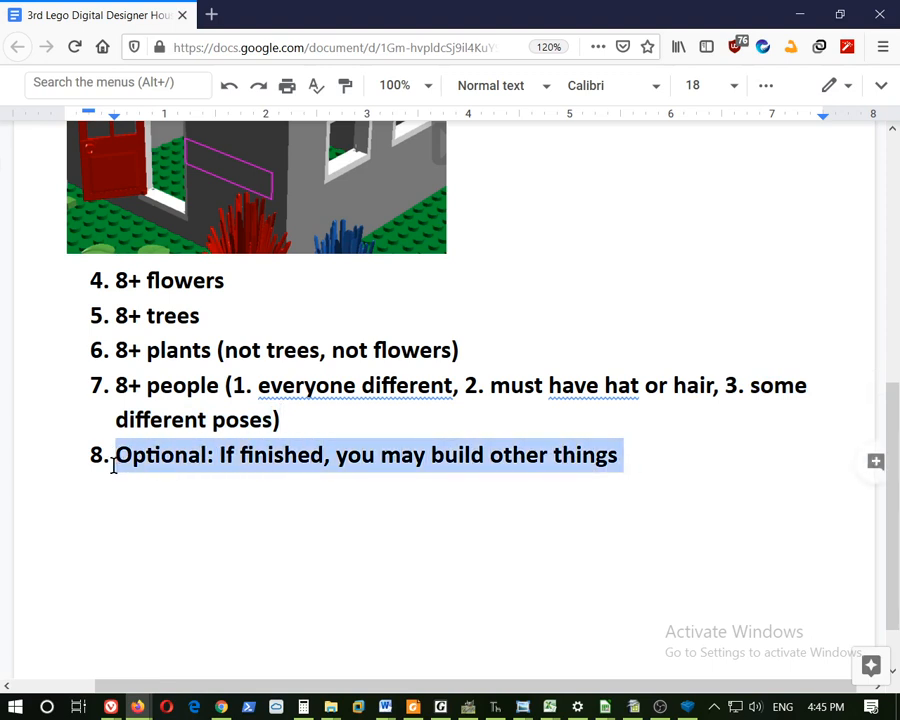
{"action": "left_click", "coordinate": [275, 508]}
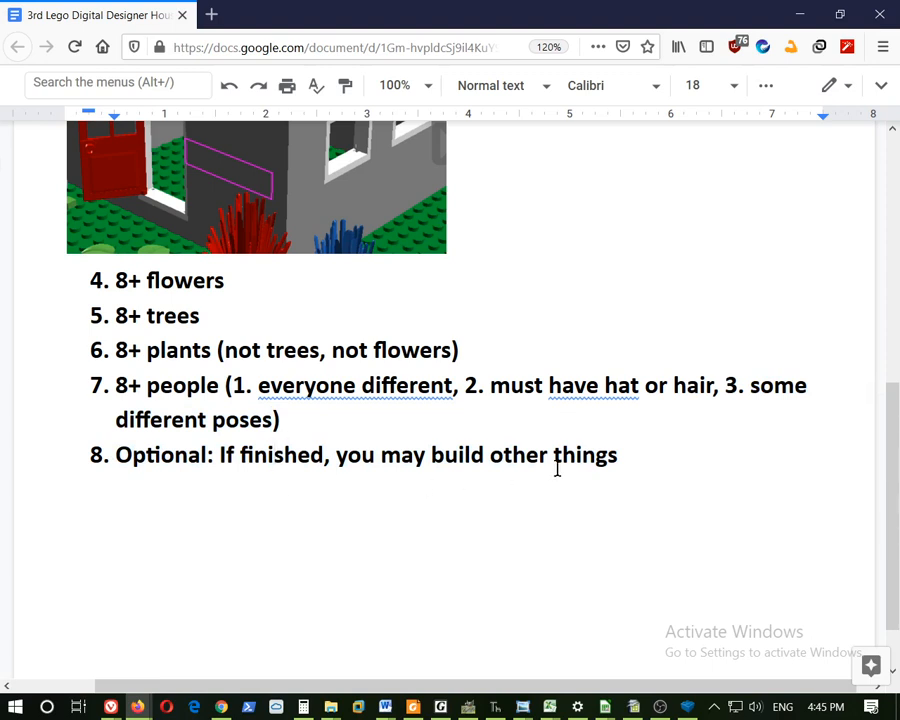
{"action": "left_click_drag", "start_coordinate": [656, 457], "coordinate": [88, 463]}
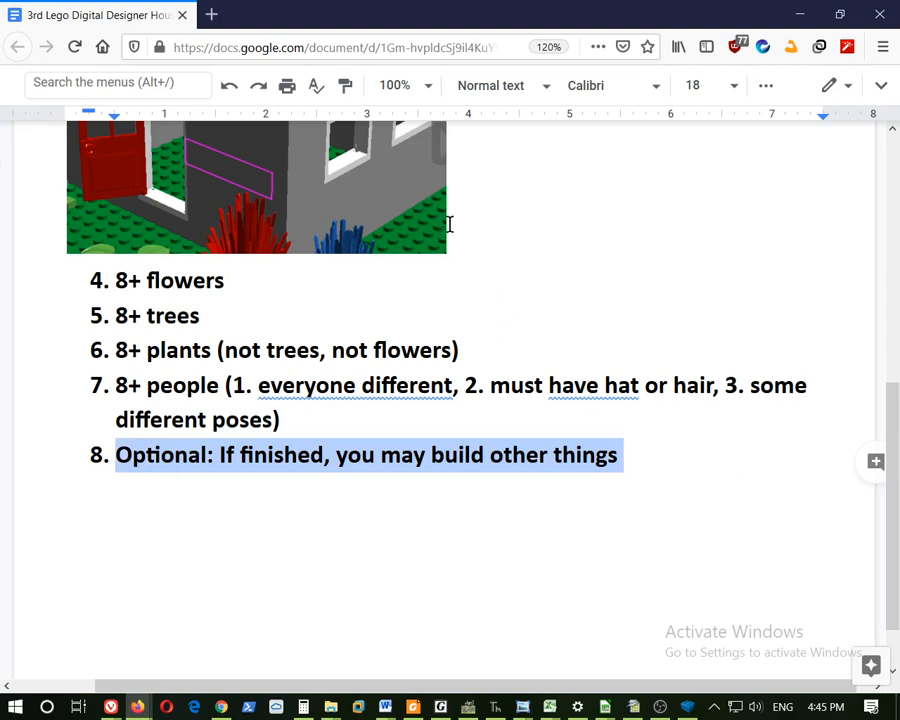
Look over the whole house project document, from the closing items back to the yard, street and house requirements
{"action": "scroll", "coordinate": [449, 224], "scroll_direction": "down", "scroll_amount": 1}
{"action": "scroll", "coordinate": [470, 250], "scroll_direction": "up", "scroll_amount": 5}
{"action": "scroll", "coordinate": [534, 314], "scroll_direction": "down", "scroll_amount": 2}
{"action": "scroll", "coordinate": [538, 386], "scroll_direction": "down", "scroll_amount": 2}
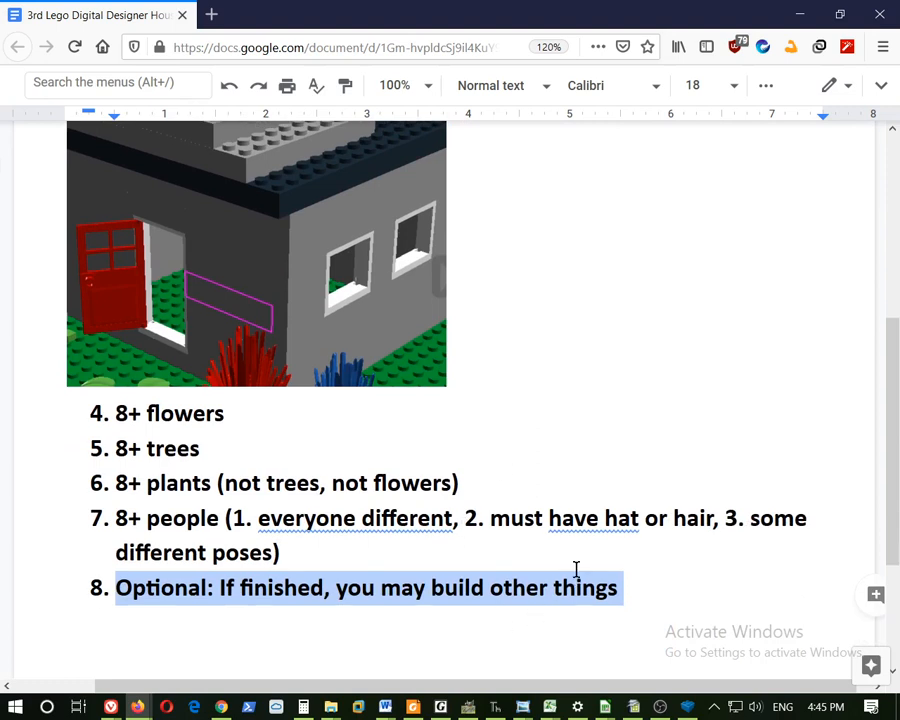
{"action": "left_click_drag", "start_coordinate": [312, 546], "coordinate": [66, 229]}
{"action": "scroll", "coordinate": [540, 430], "scroll_direction": "down", "scroll_amount": 8}
{"action": "left_click", "coordinate": [432, 386]}
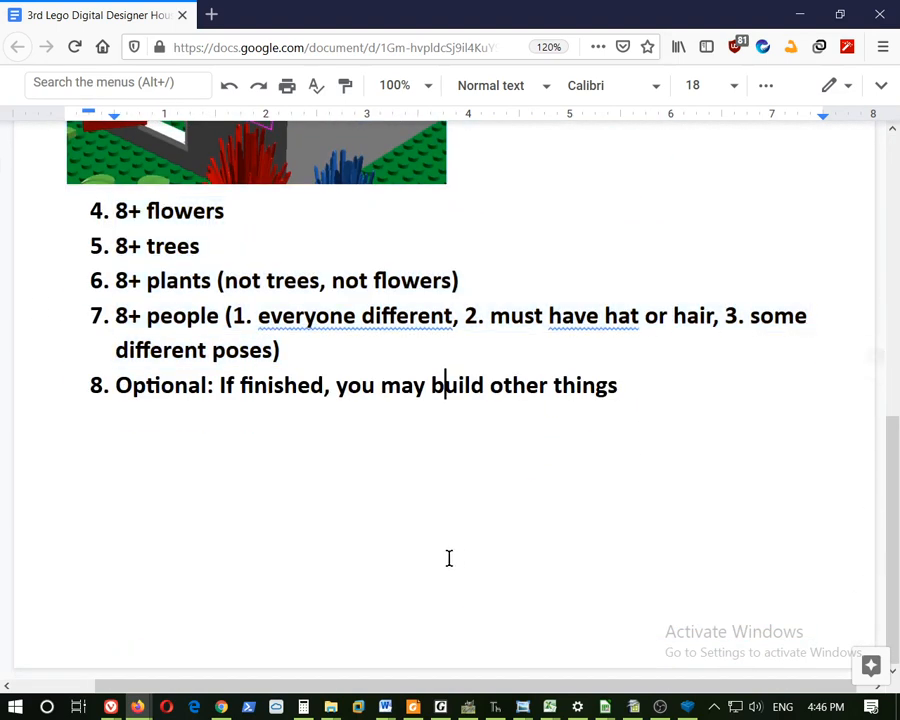
{"action": "scroll", "coordinate": [377, 465], "scroll_direction": "up", "scroll_amount": 8}
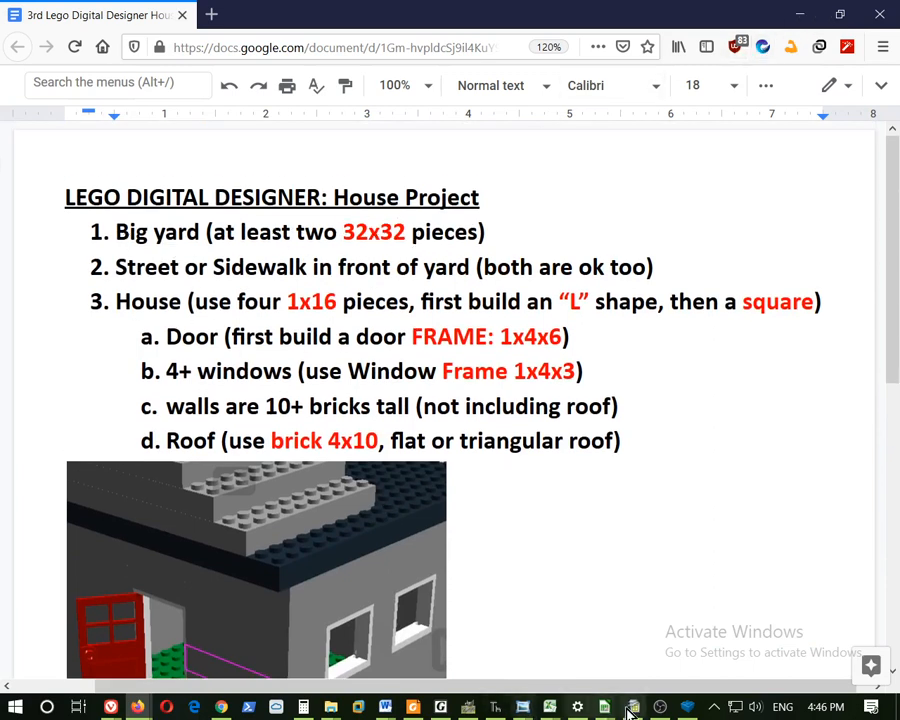
Switch to LEGO Digital Designer and place a dark green 32x32 base plate from the base plate category on the building area
{"action": "left_click", "coordinate": [686, 707]}
{"action": "left_click_drag", "start_coordinate": [193, 362], "coordinate": [206, 172]}
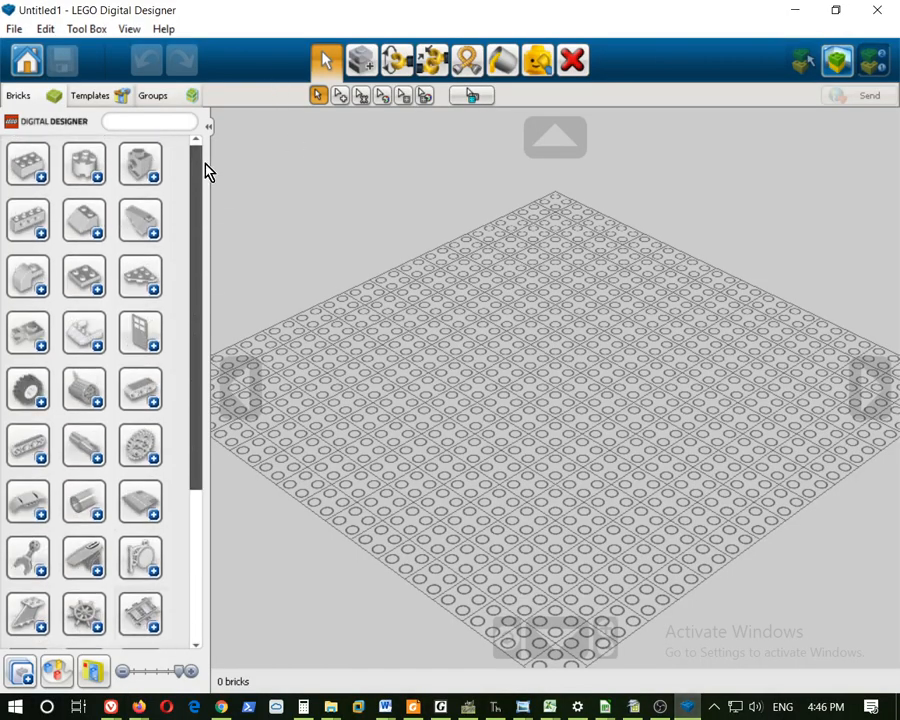
{"action": "left_click", "coordinate": [153, 518]}
{"action": "scroll", "coordinate": [140, 516], "scroll_direction": "down", "scroll_amount": 3}
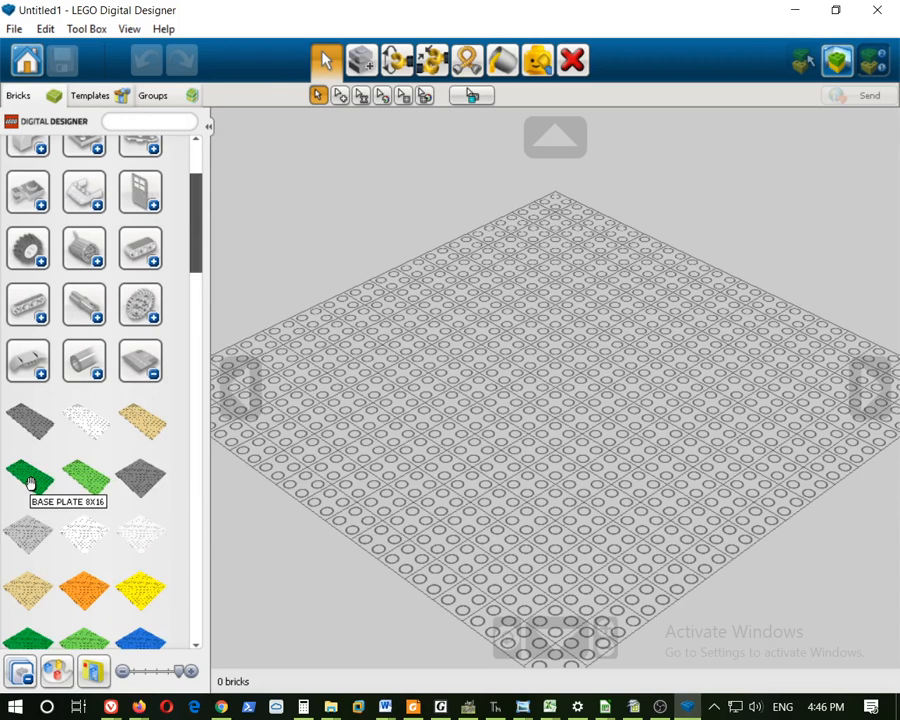
{"action": "scroll", "coordinate": [30, 483], "scroll_direction": "down", "scroll_amount": 8}
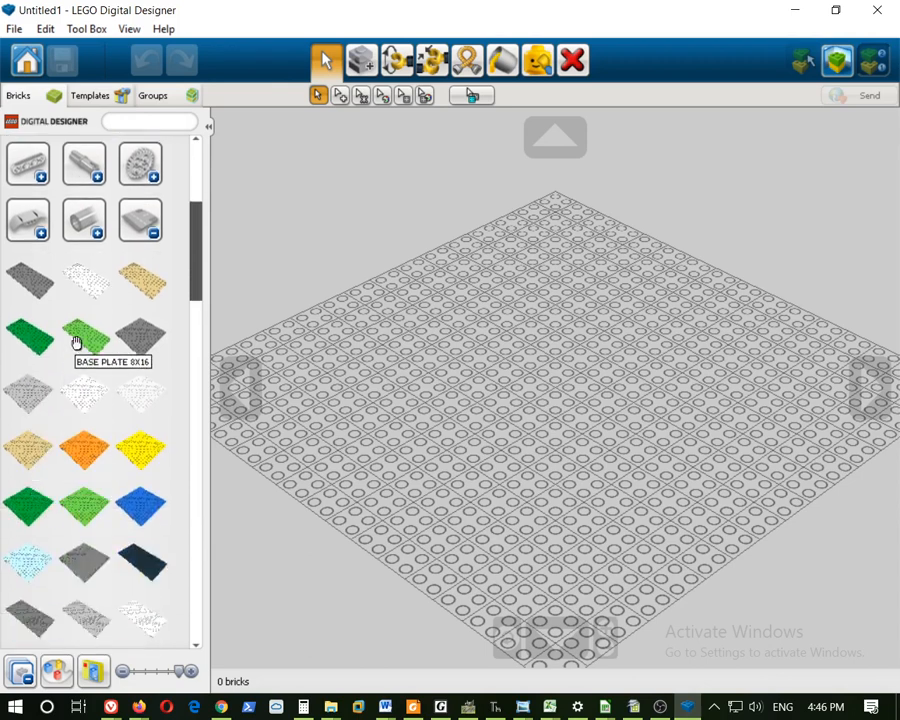
{"action": "scroll", "coordinate": [87, 372], "scroll_direction": "down", "scroll_amount": 6}
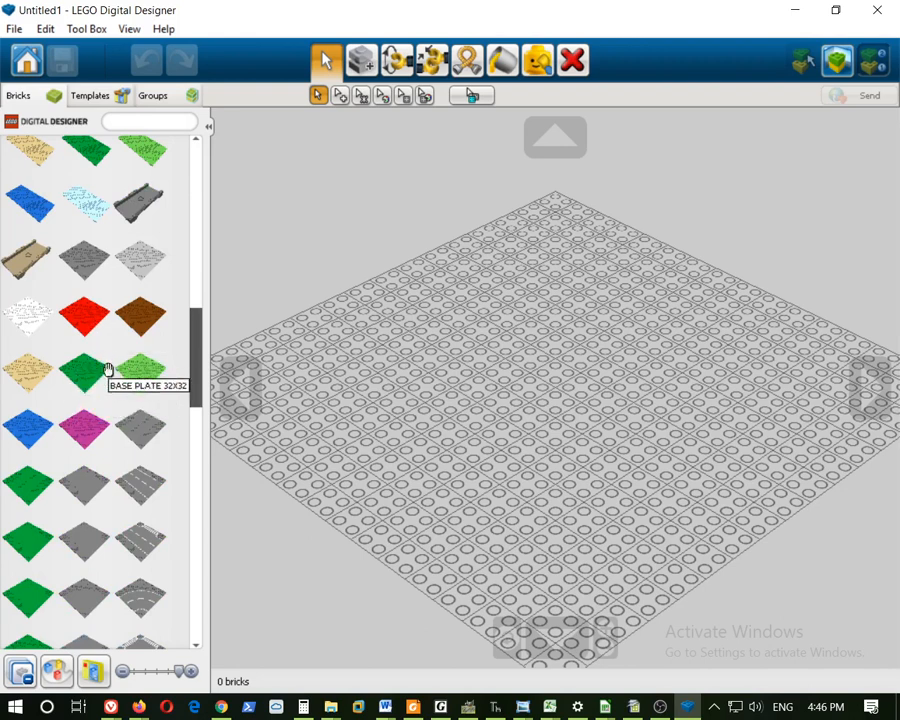
{"action": "left_click", "coordinate": [87, 373]}
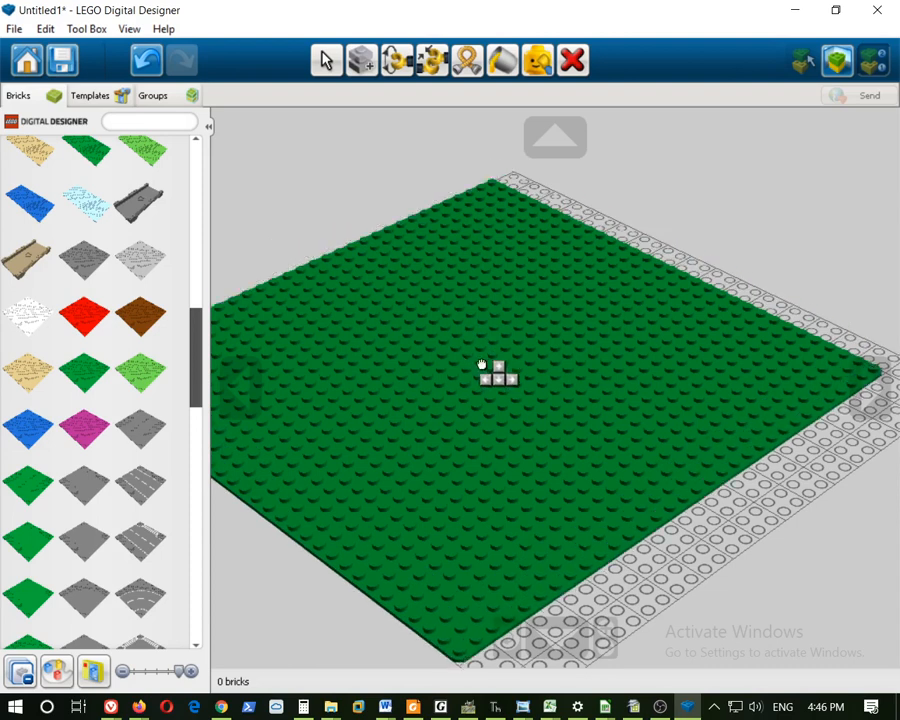
{"action": "left_click", "coordinate": [541, 375]}
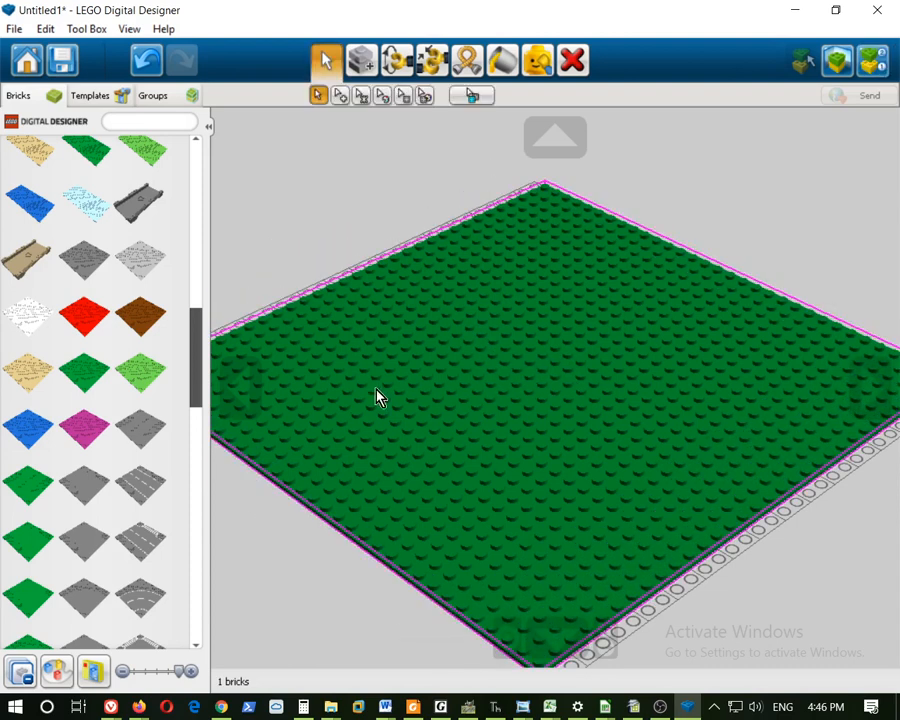
Place a second dark green 32x32 base plate edge to edge beside the first one to enlarge the yard
{"action": "left_click", "coordinate": [84, 375]}
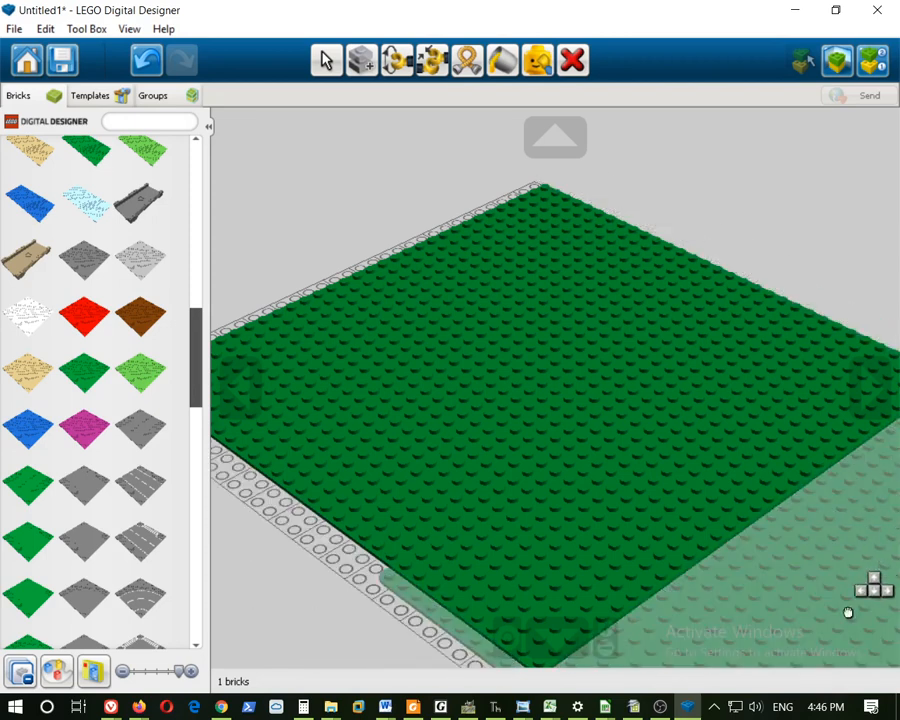
{"action": "left_click", "coordinate": [864, 563]}
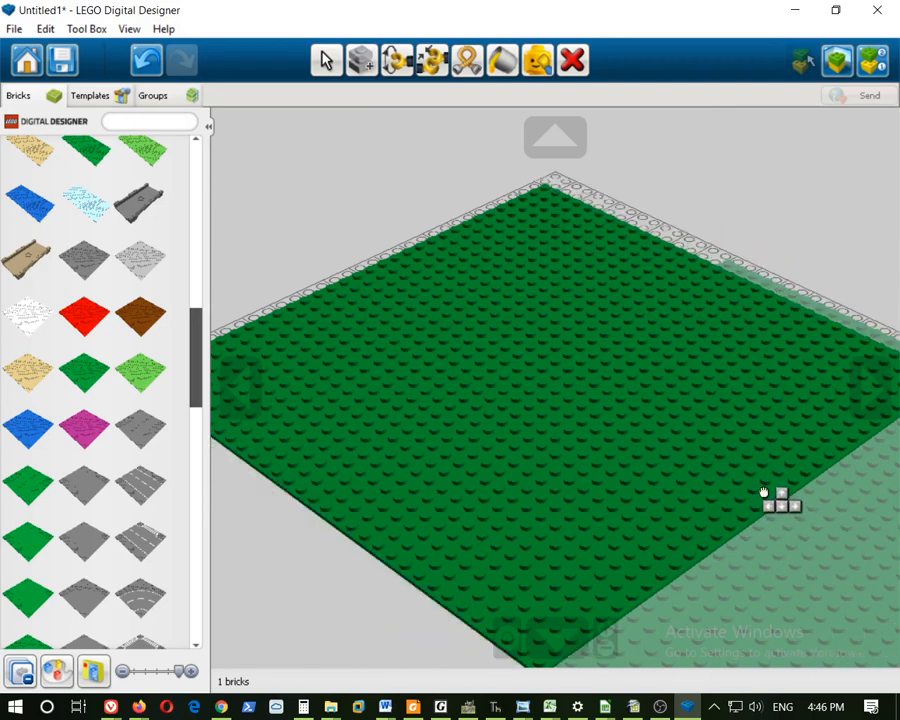
{"action": "scroll", "coordinate": [765, 490], "scroll_direction": "down", "scroll_amount": 5}
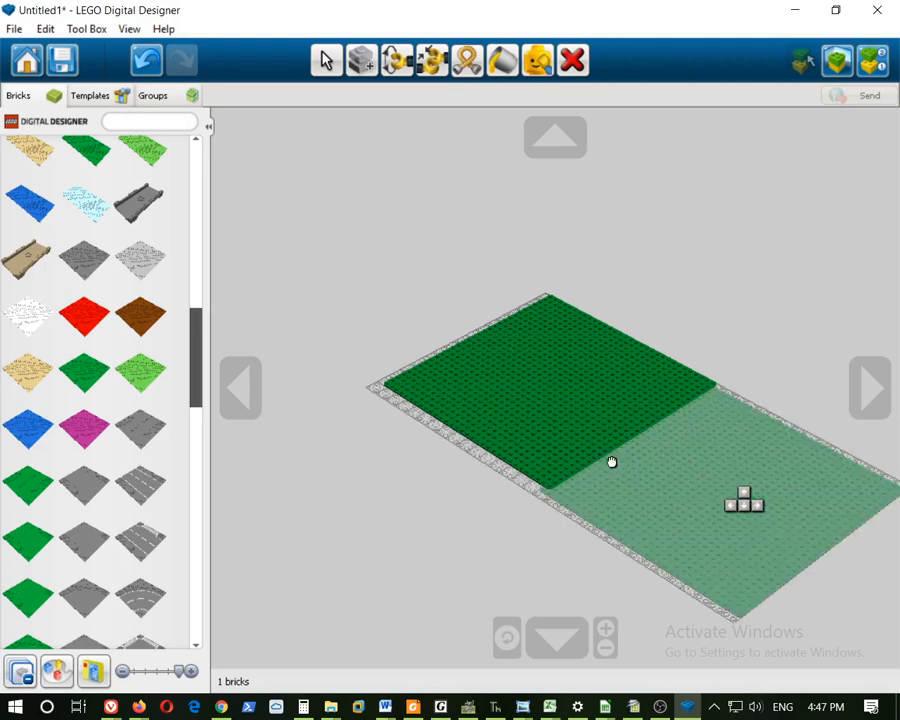
{"action": "scroll", "coordinate": [580, 440], "scroll_direction": "up", "scroll_amount": 5}
{"action": "scroll", "coordinate": [592, 452], "scroll_direction": "down", "scroll_amount": 2}
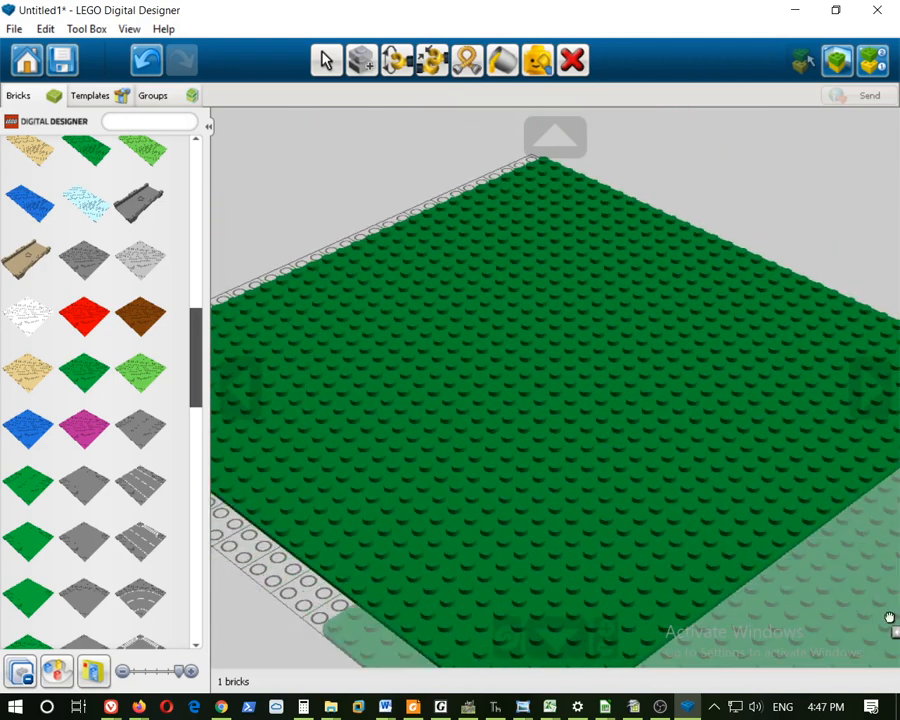
{"action": "scroll", "coordinate": [828, 583], "scroll_direction": "down", "scroll_amount": 5}
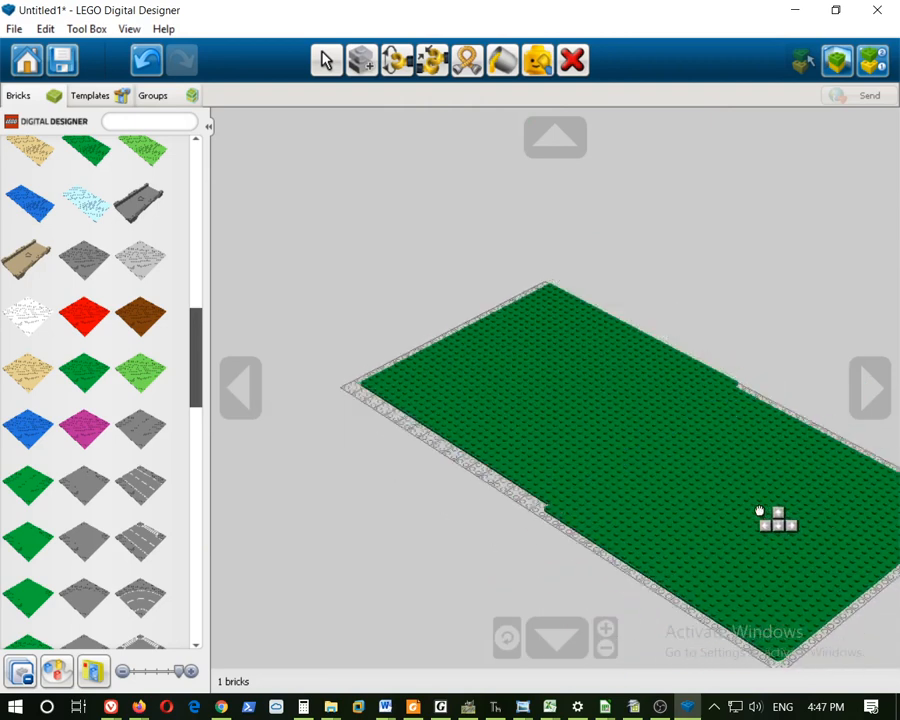
{"action": "left_click", "coordinate": [760, 508]}
{"action": "right_click_drag", "start_coordinate": [449, 474], "coordinate": [698, 536]}
Switch to the house project document and check the requirements for the yard and the street or sidewalk
{"action": "left_click", "coordinate": [697, 709]}
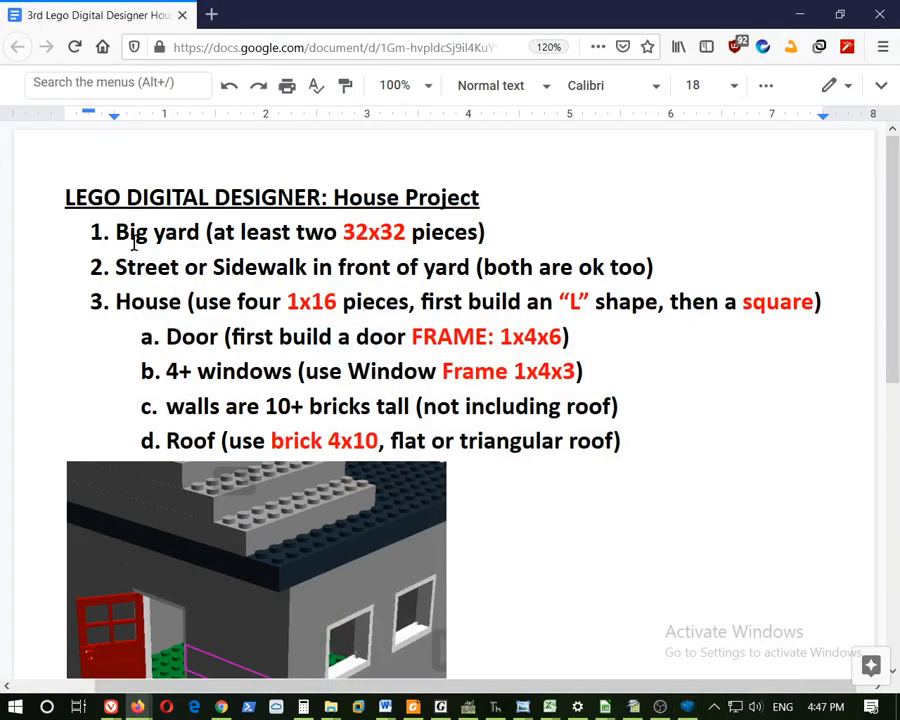
{"action": "left_click_drag", "start_coordinate": [530, 237], "coordinate": [95, 230]}
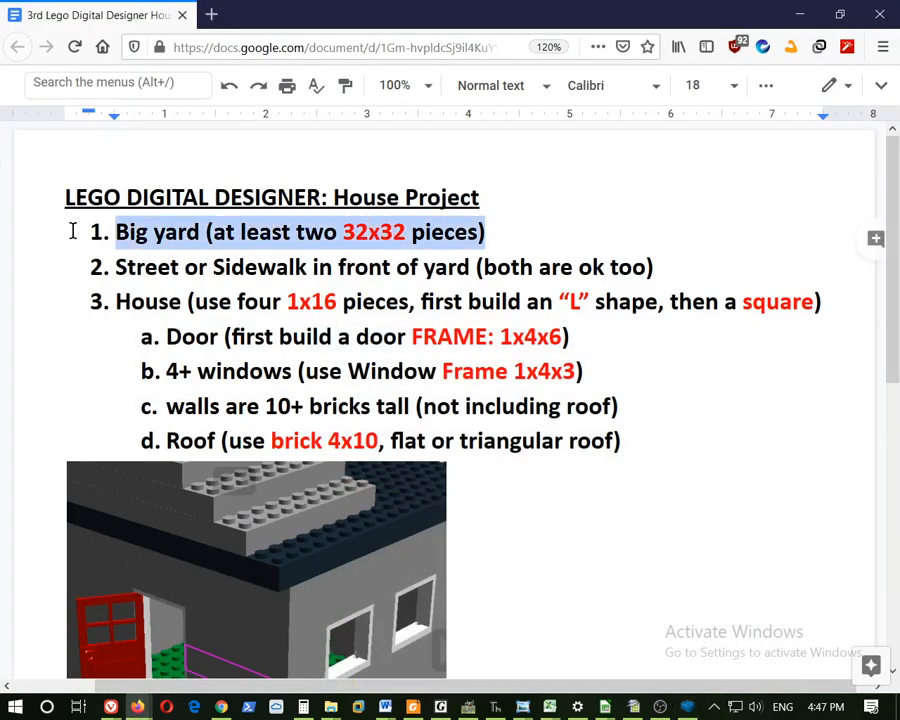
{"action": "left_click", "coordinate": [305, 232]}
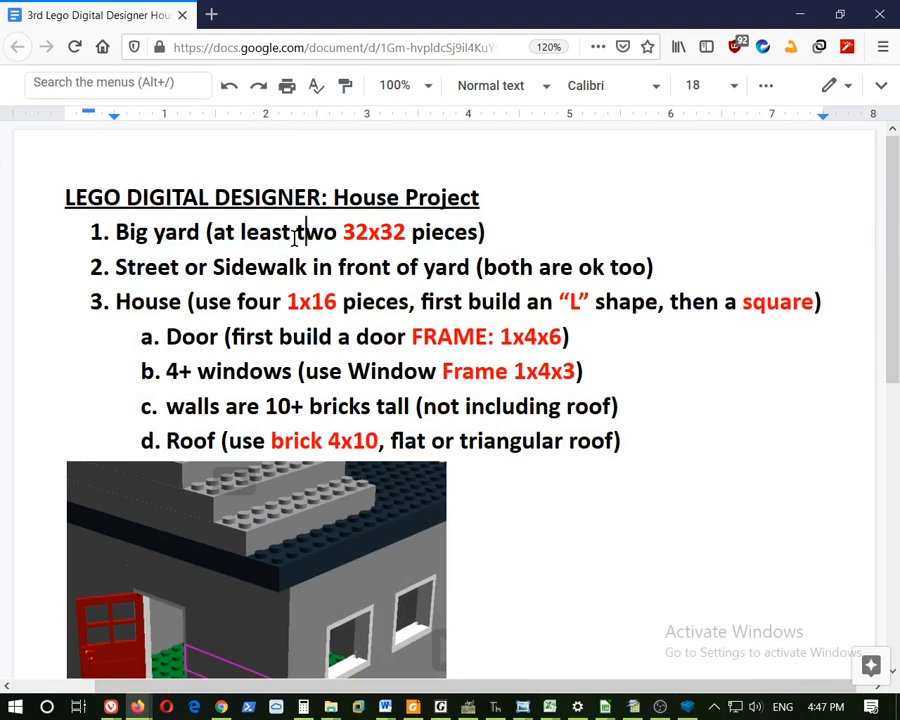
{"action": "left_click_drag", "start_coordinate": [298, 232], "coordinate": [330, 233]}
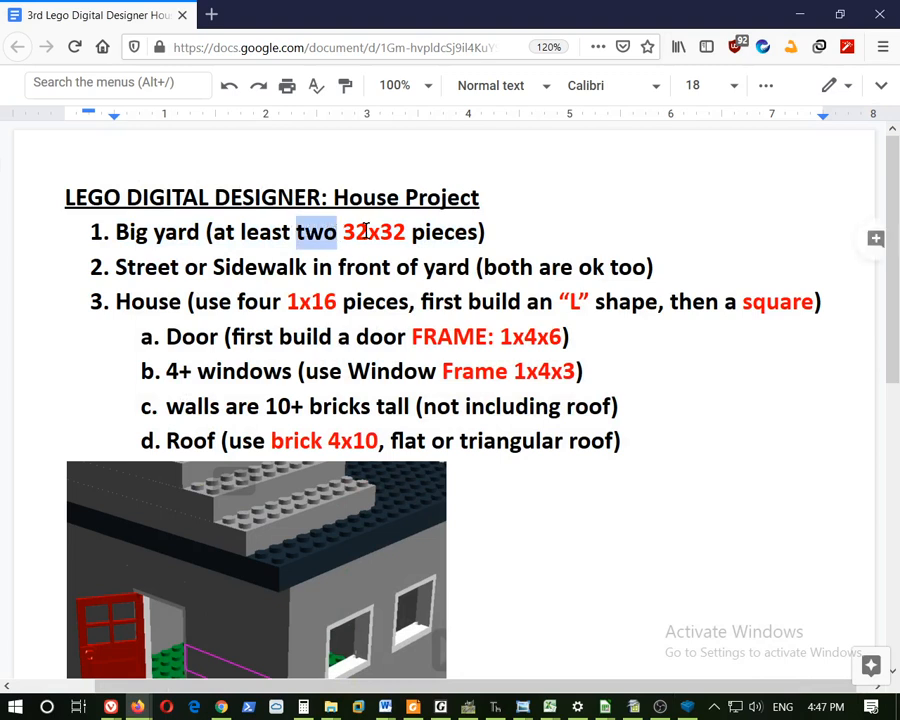
{"action": "left_click", "coordinate": [367, 231]}
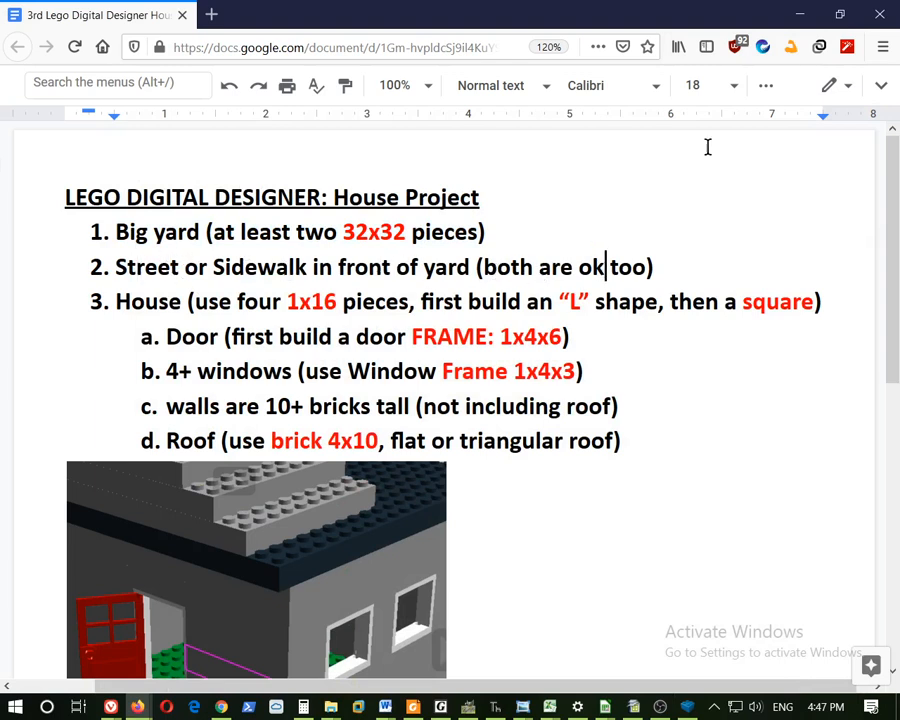
{"action": "left_click", "coordinate": [801, 17]}
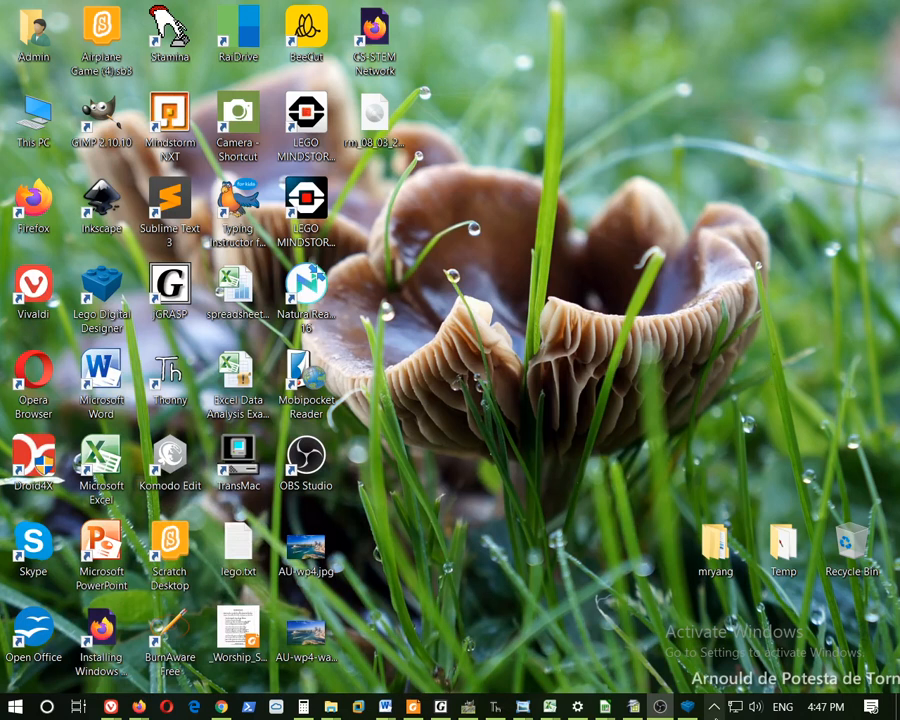
Return to LEGO Digital Designer and place a dark grey 8x16 base plate against the yard's front edge, flush with its left corner
{"action": "left_click", "coordinate": [686, 708]}
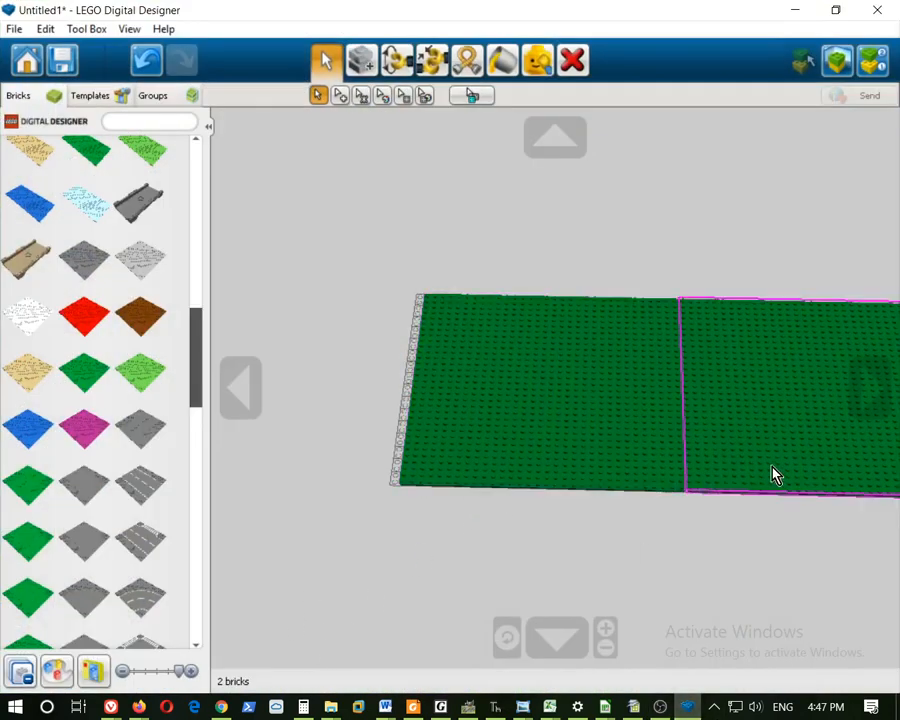
{"action": "right_click_drag", "start_coordinate": [814, 556], "coordinate": [806, 510]}
{"action": "right_click_drag", "start_coordinate": [790, 462], "coordinate": [322, 506]}
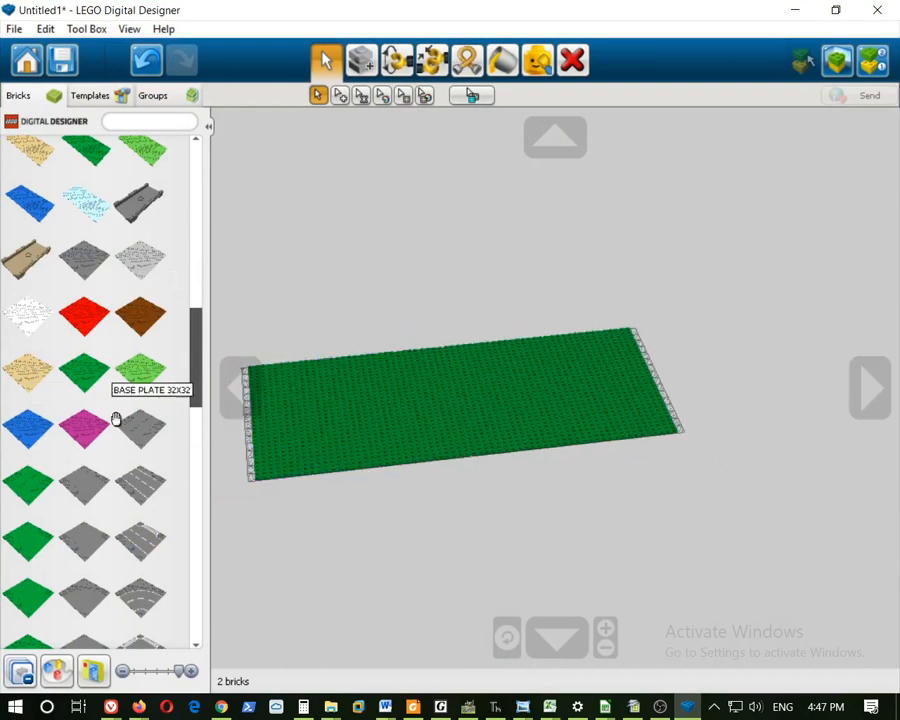
{"action": "scroll", "coordinate": [144, 468], "scroll_direction": "up", "scroll_amount": 7}
{"action": "scroll", "coordinate": [142, 464], "scroll_direction": "up", "scroll_amount": 7}
{"action": "scroll", "coordinate": [141, 460], "scroll_direction": "down", "scroll_amount": 6}
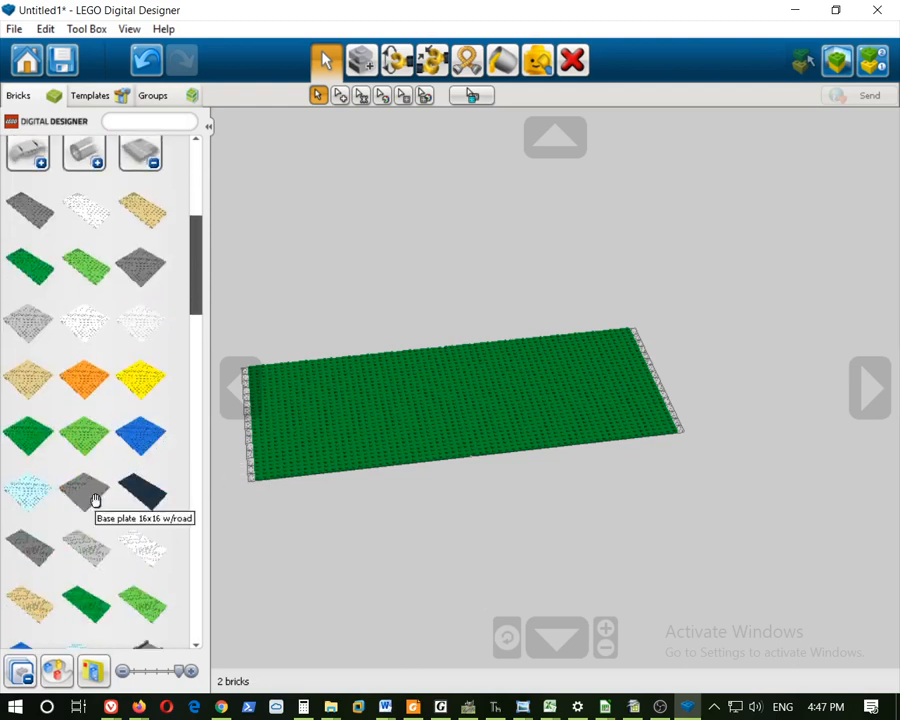
{"action": "left_click", "coordinate": [95, 500]}
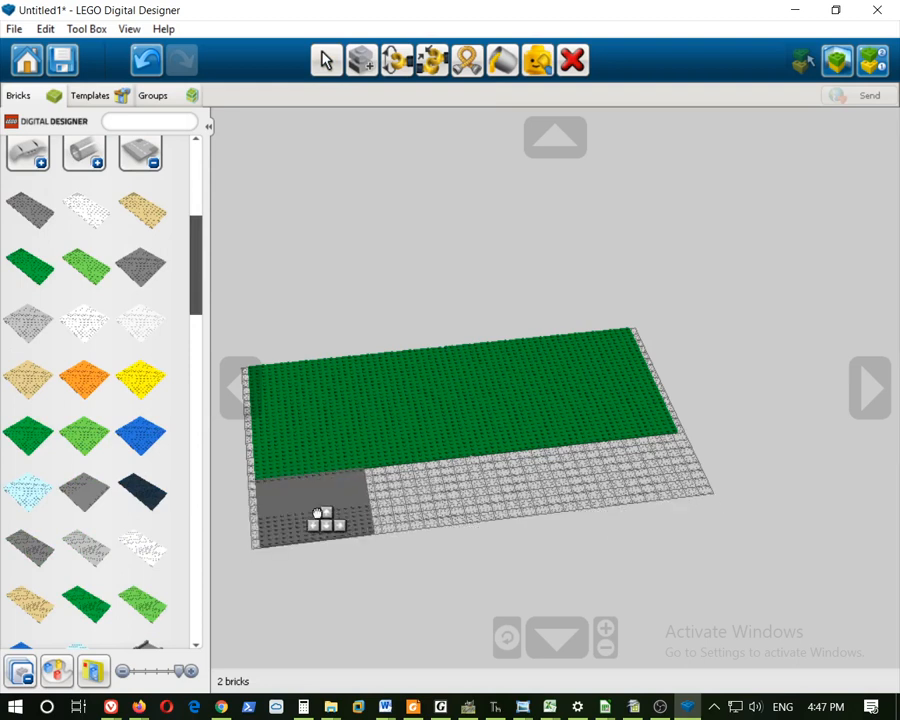
{"action": "left_click", "coordinate": [32, 212]}
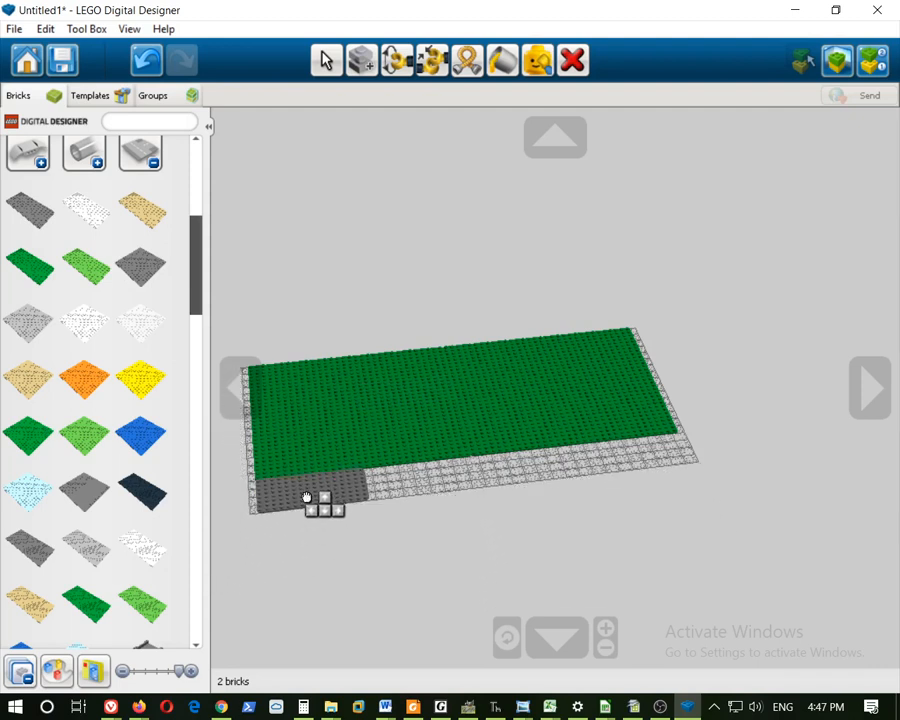
{"action": "left_click", "coordinate": [307, 497]}
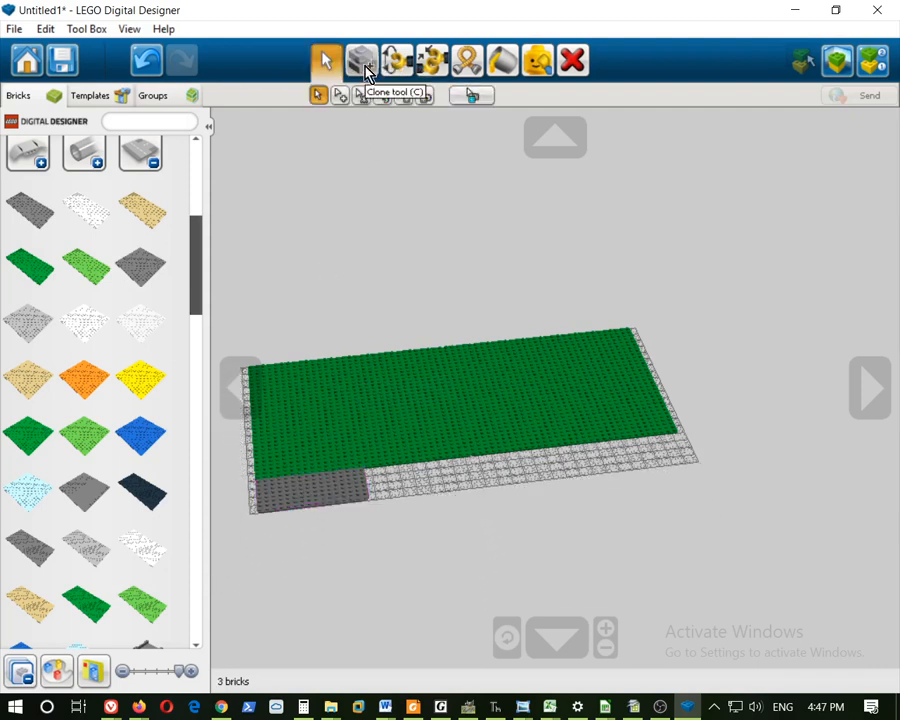
Clone the dark grey 8x16 plate three times edge to edge to extend the sidewalk along the yard's whole front
{"action": "left_click", "coordinate": [361, 62]}
{"action": "left_click", "coordinate": [333, 492]}
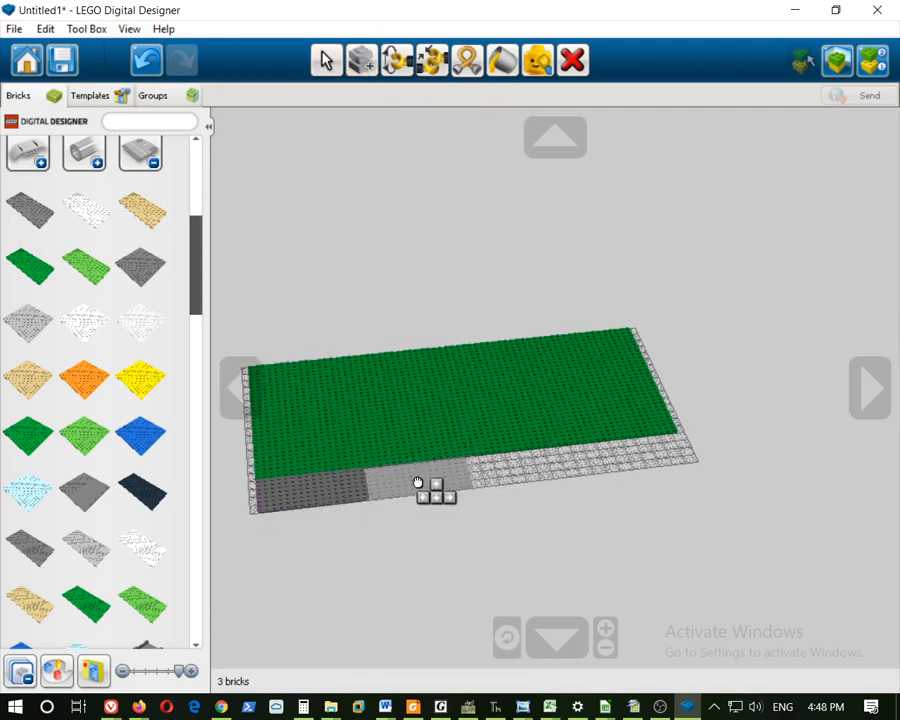
{"action": "left_click", "coordinate": [424, 485]}
{"action": "left_click", "coordinate": [478, 478]}
{"action": "left_click", "coordinate": [540, 466]}
{"action": "left_click", "coordinate": [540, 466]}
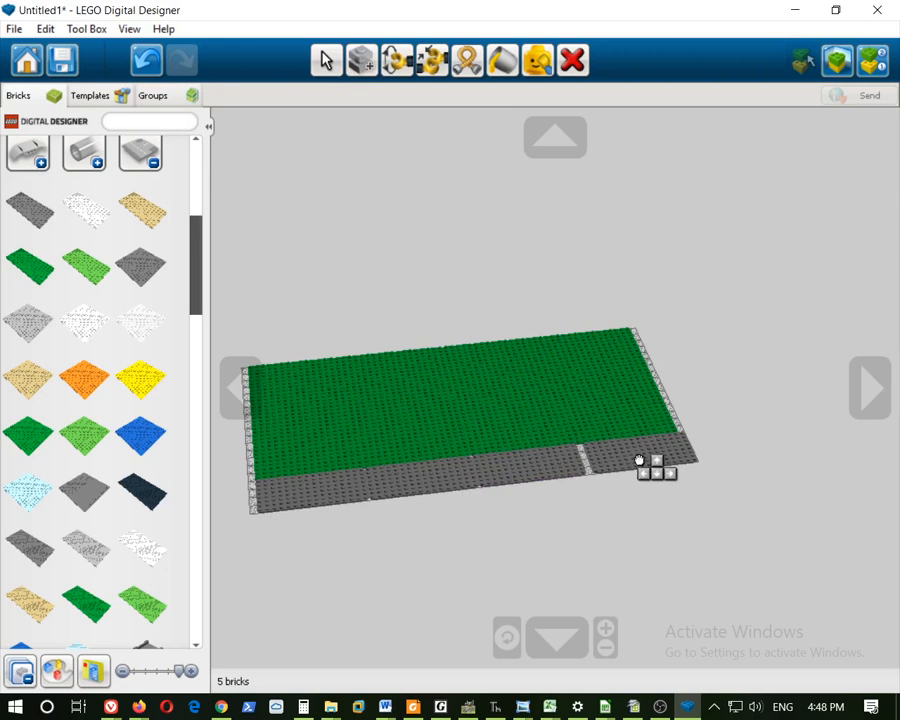
{"action": "left_click", "coordinate": [634, 460]}
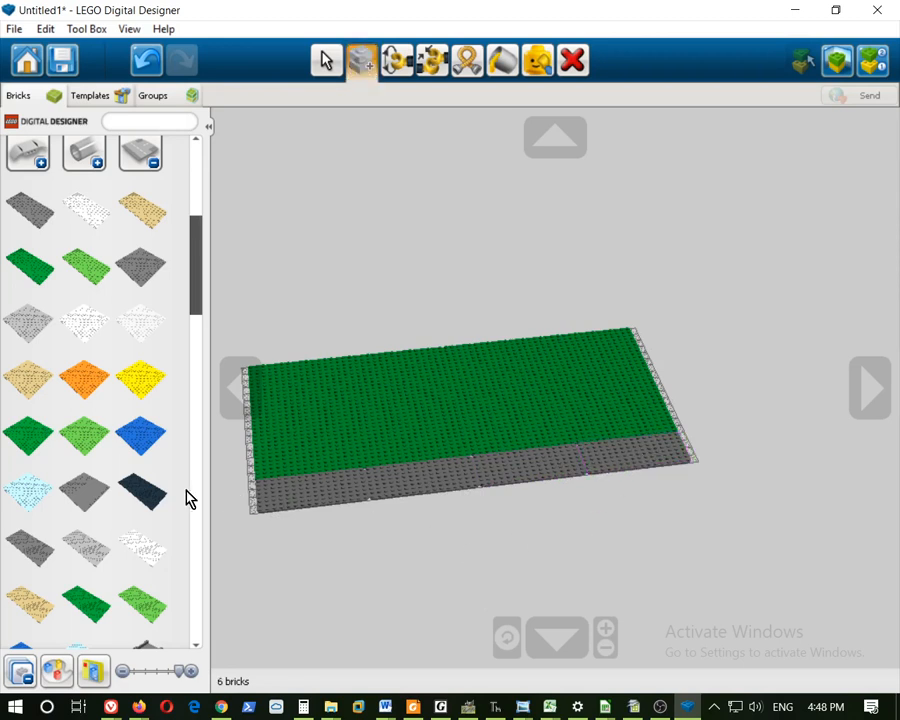
Place a 32x32 straight road plate in front of the sidewalk and clone it beside the first to complete the street
{"action": "scroll", "coordinate": [70, 520], "scroll_direction": "down", "scroll_amount": 10}
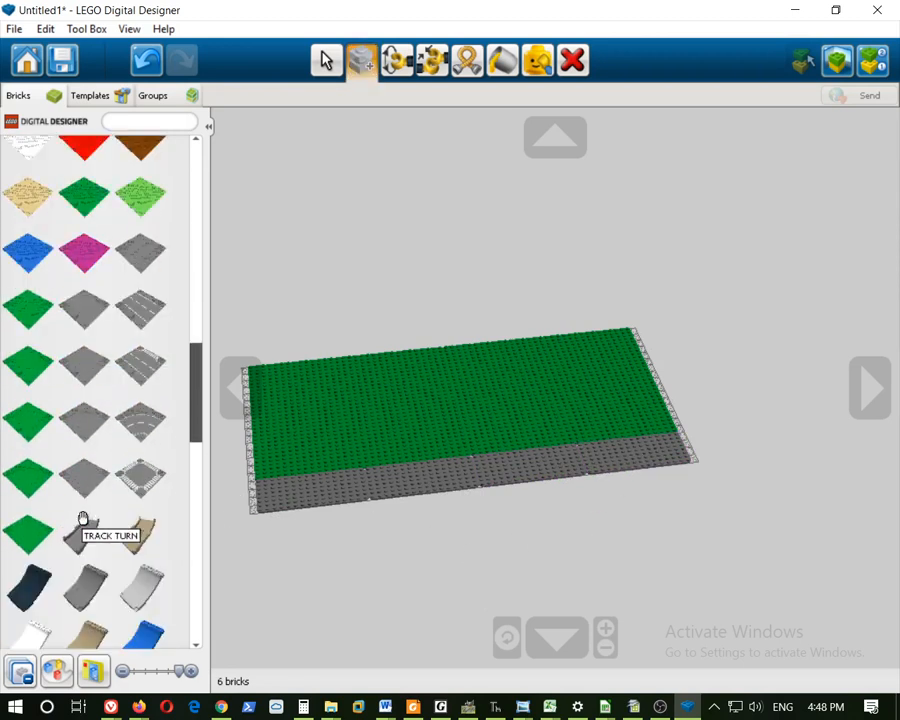
{"action": "left_click", "coordinate": [133, 315]}
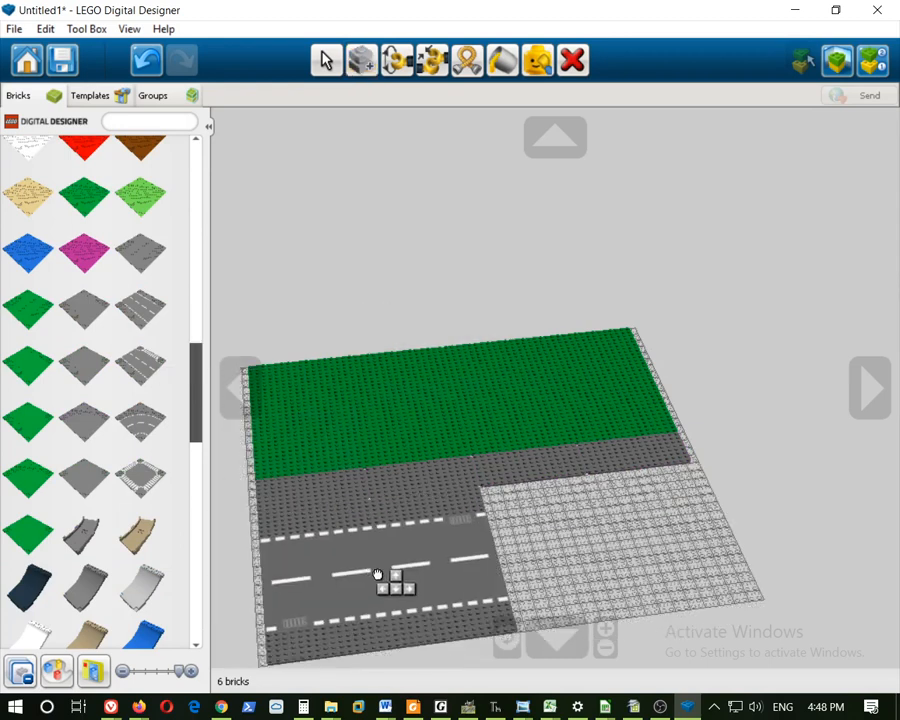
{"action": "left_click", "coordinate": [378, 576]}
{"action": "left_click", "coordinate": [364, 60]}
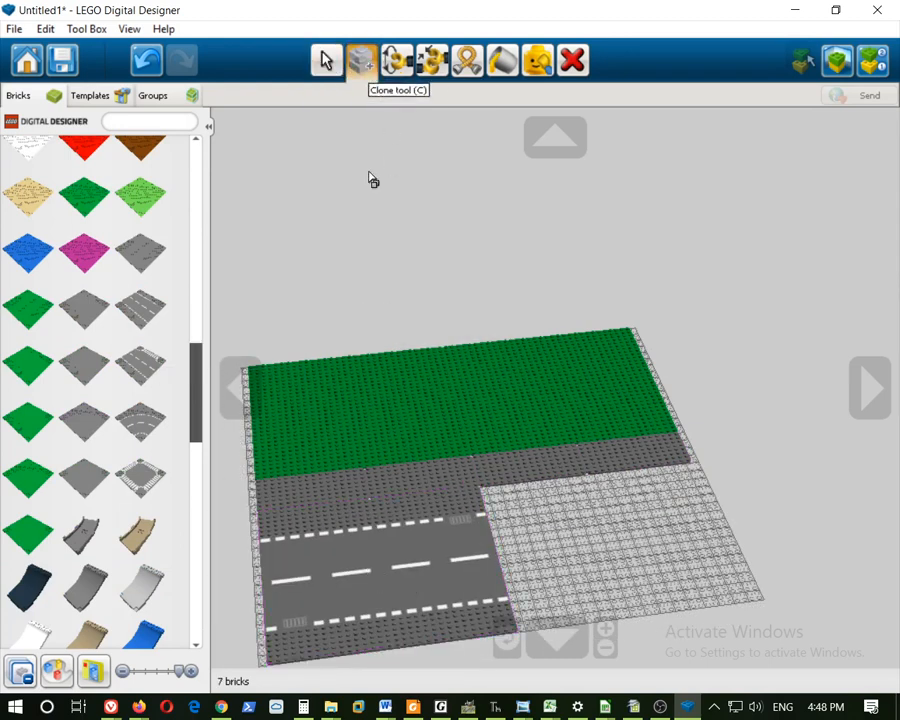
{"action": "left_click", "coordinate": [407, 556]}
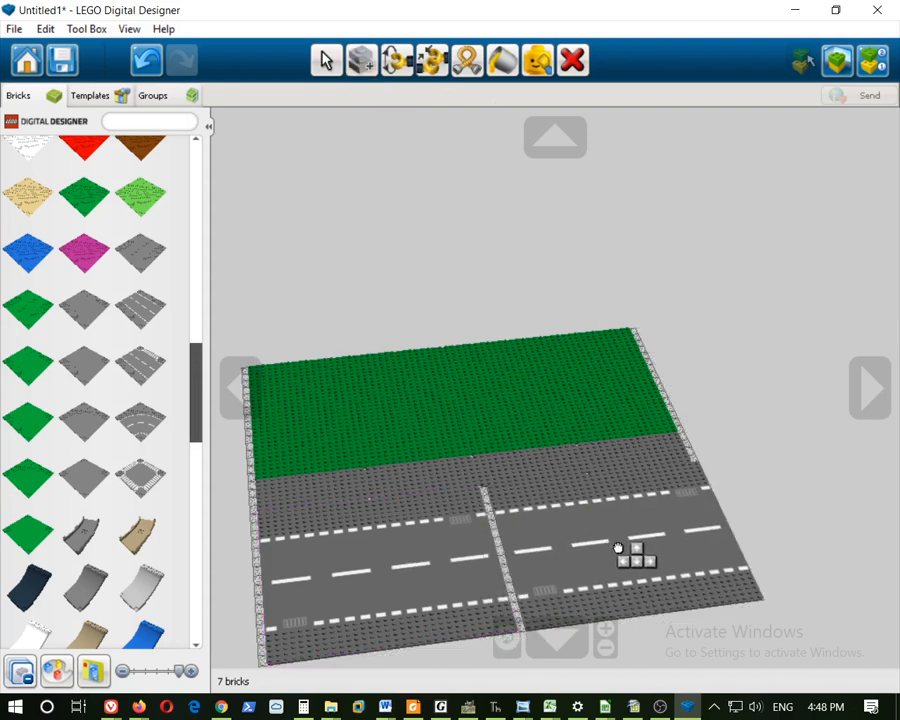
{"action": "left_click", "coordinate": [613, 549]}
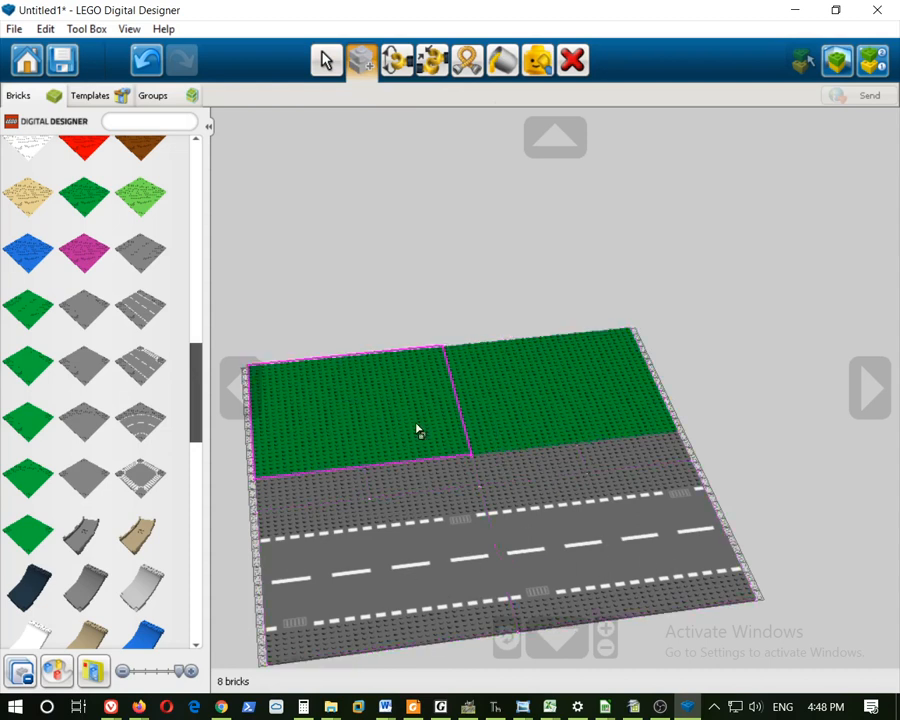
Switch to the house project document and check the requirement for the house's base shape and brick size
{"action": "left_click", "coordinate": [138, 708]}
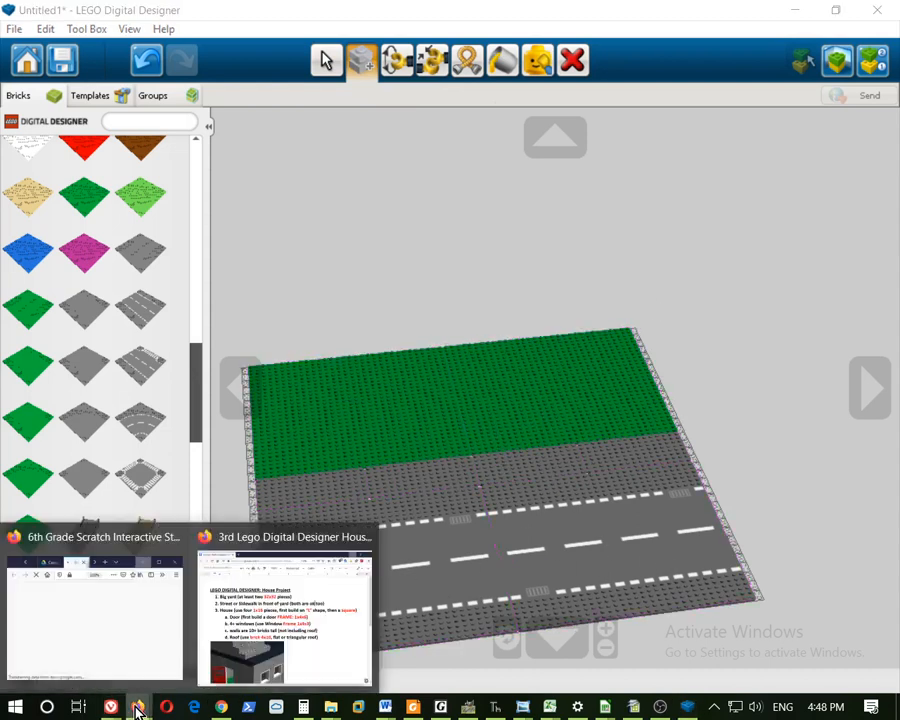
{"action": "left_click", "coordinate": [271, 629]}
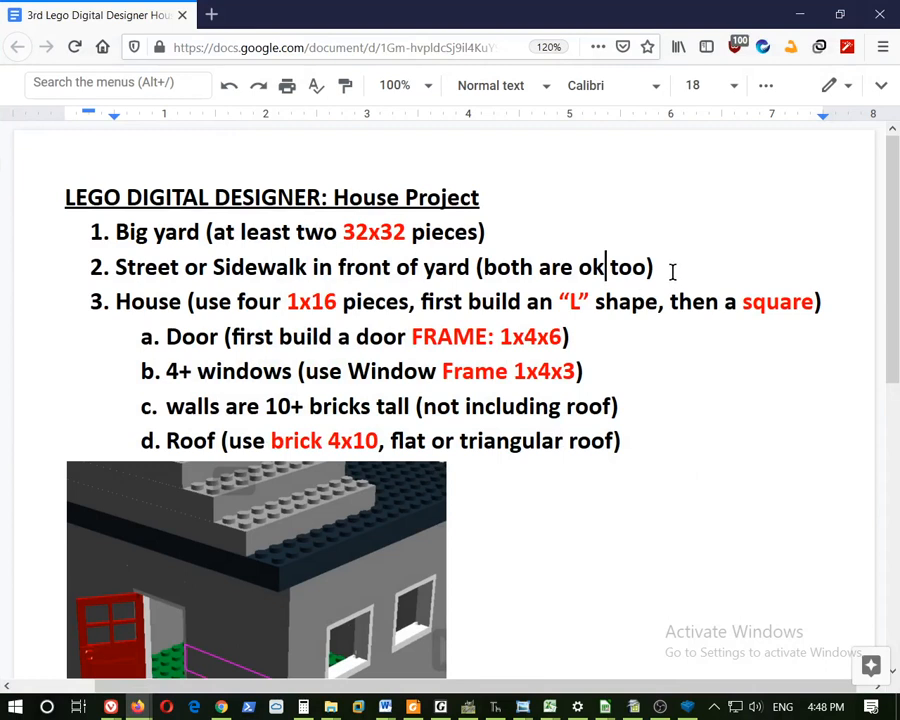
{"action": "left_click_drag", "start_coordinate": [180, 304], "coordinate": [828, 310]}
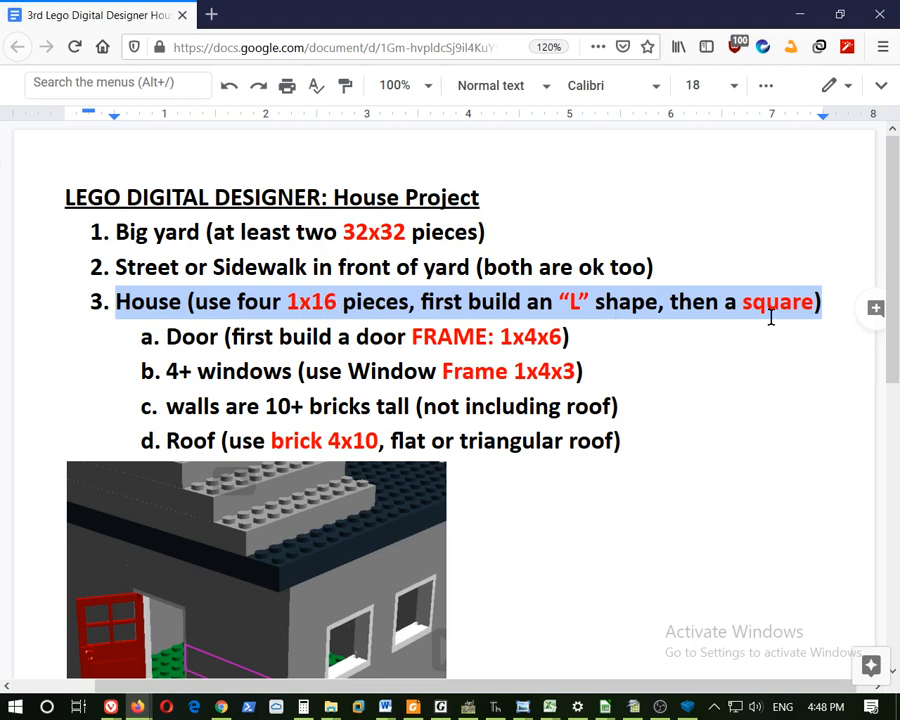
Return to LEGO Digital Designer, collapse the base plate category and expand the basic bricks category
{"action": "left_click", "coordinate": [795, 18]}
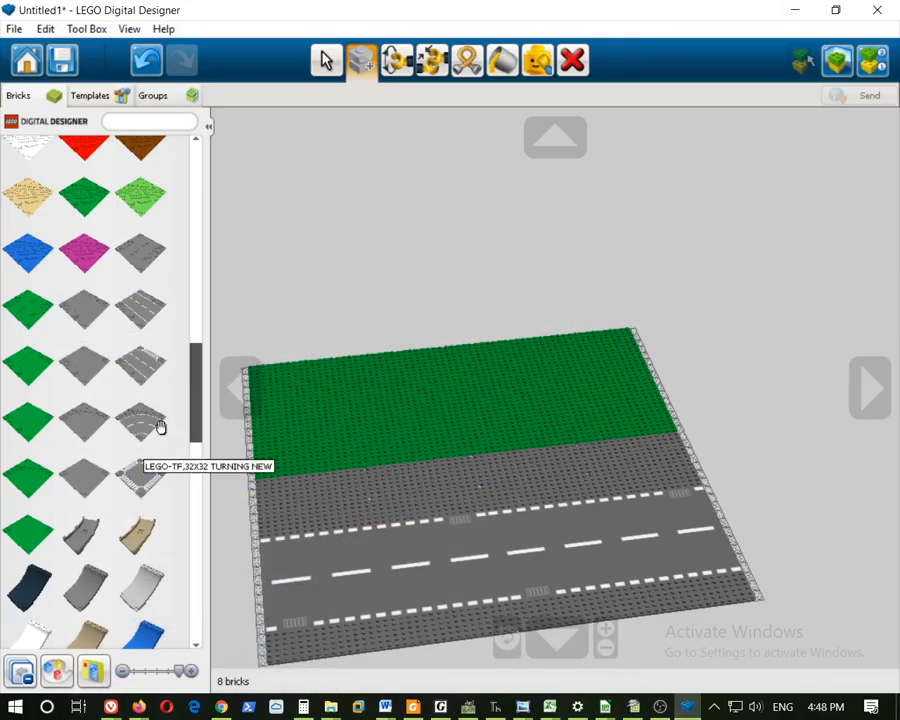
{"action": "left_click_drag", "start_coordinate": [200, 402], "coordinate": [190, 176]}
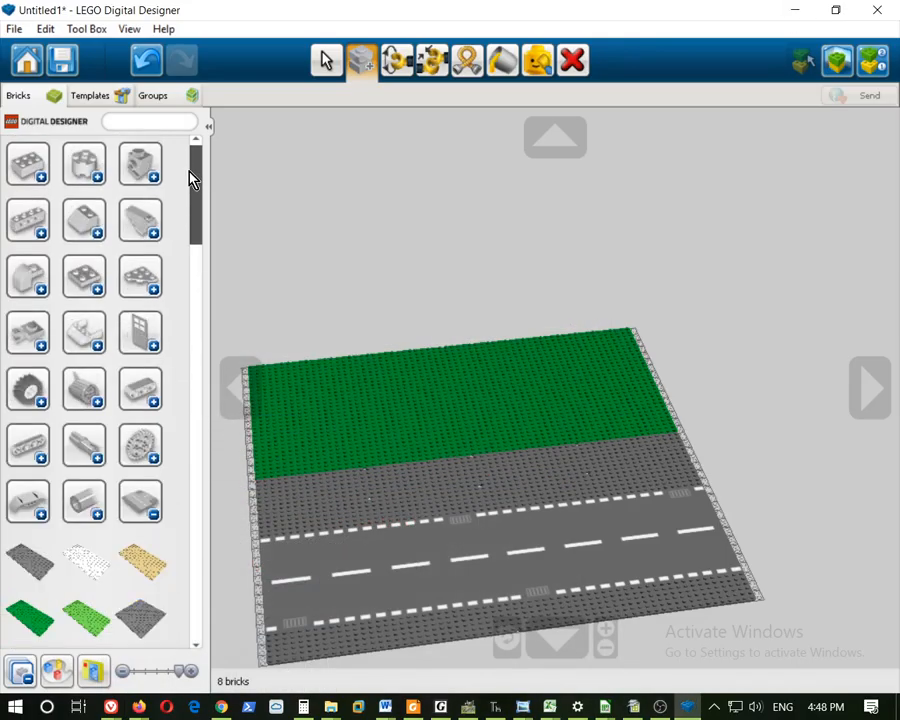
{"action": "left_click", "coordinate": [150, 512]}
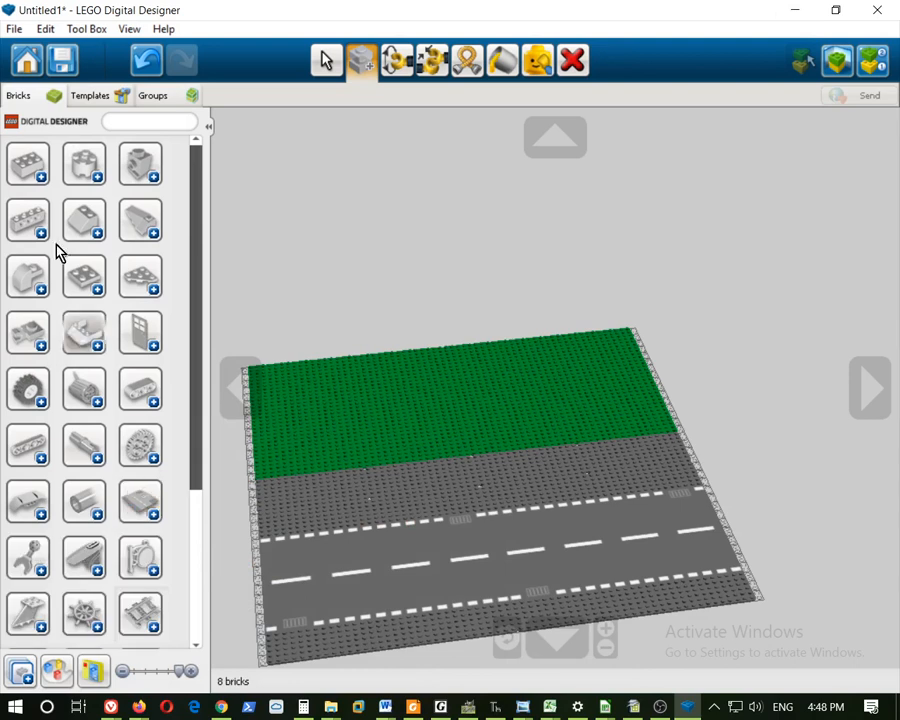
{"action": "left_click", "coordinate": [38, 181]}
Place a white 1x16 brick on the yard, parallel to the sidewalk and across the seam between the green plates
{"action": "scroll", "coordinate": [140, 330], "scroll_direction": "down", "scroll_amount": 5}
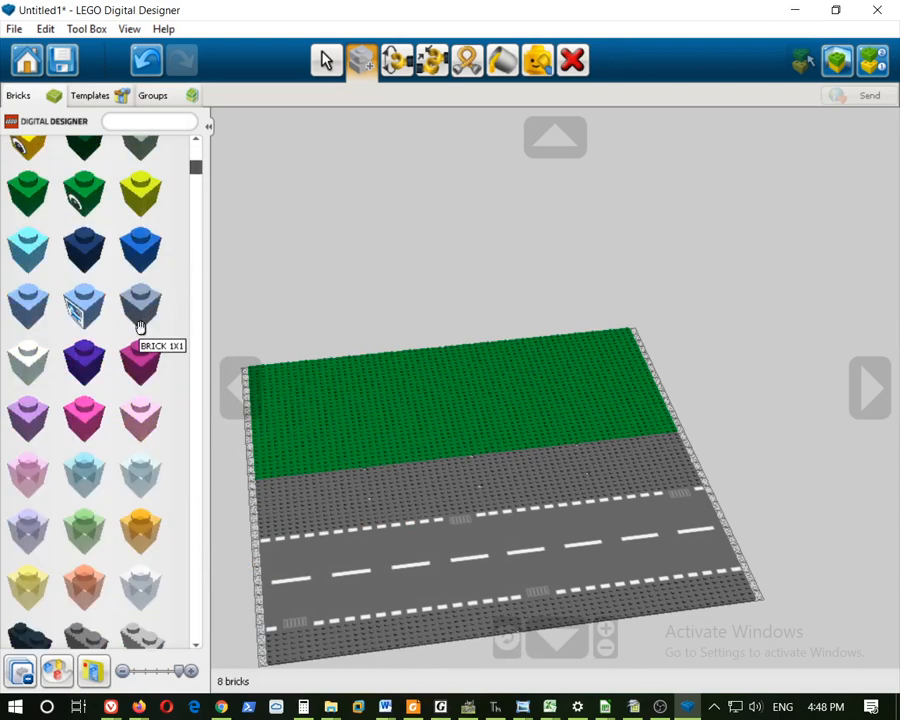
{"action": "scroll", "coordinate": [140, 332], "scroll_direction": "down", "scroll_amount": 5}
{"action": "left_click_drag", "start_coordinate": [192, 205], "coordinate": [201, 524]}
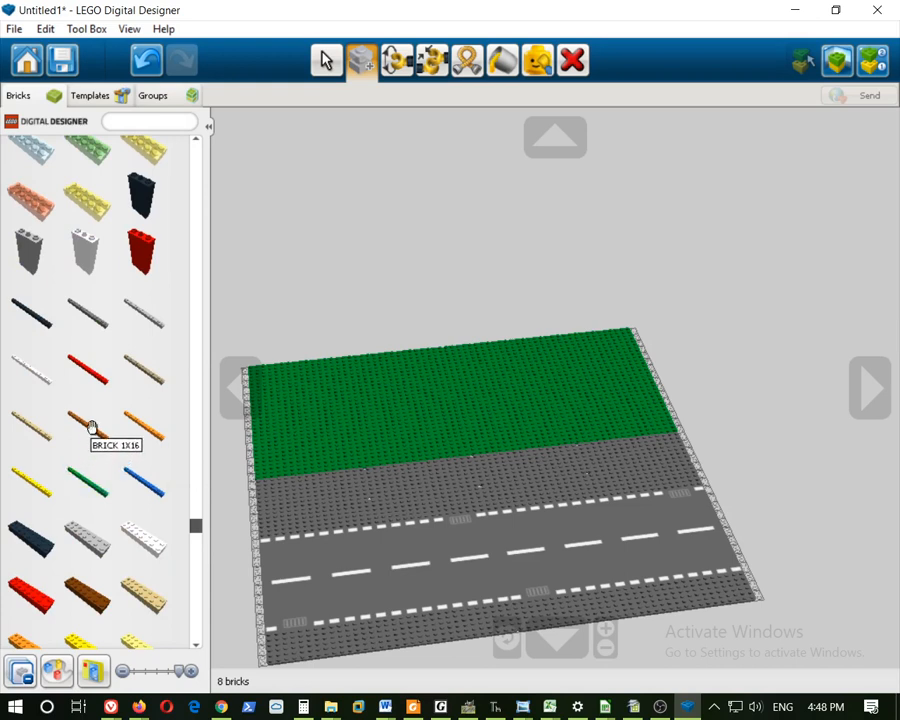
{"action": "scroll", "coordinate": [80, 407], "scroll_direction": "up", "scroll_amount": 1}
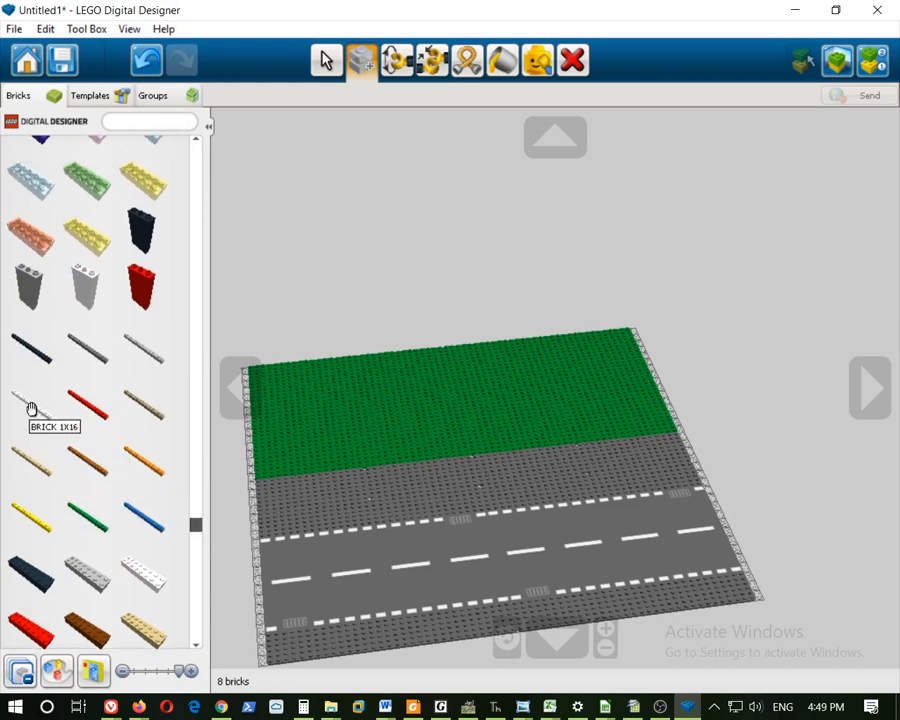
{"action": "left_click", "coordinate": [34, 408]}
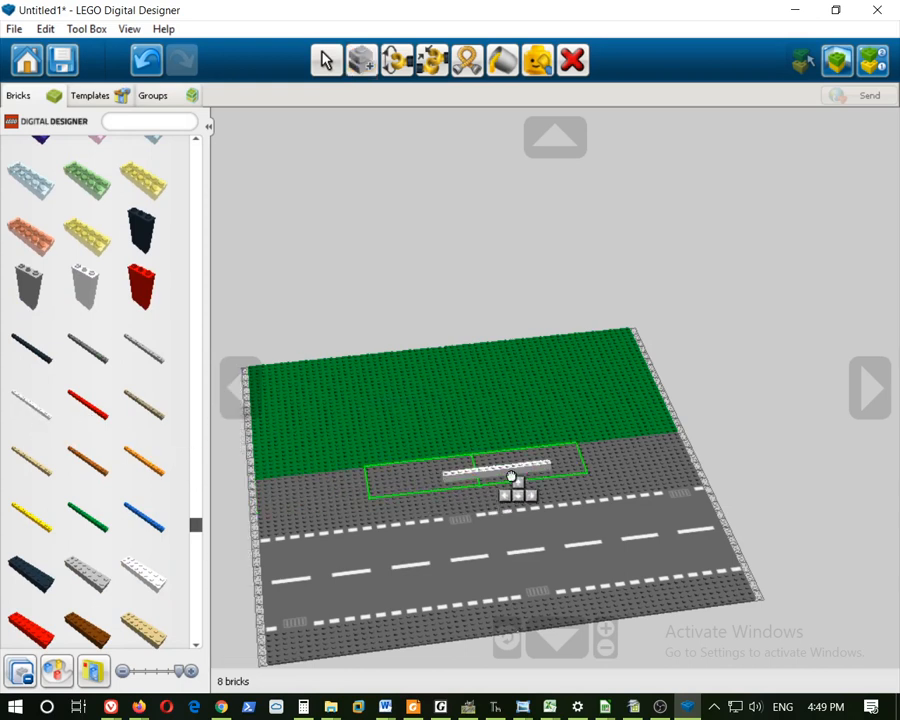
{"action": "scroll", "coordinate": [464, 433], "scroll_direction": "up", "scroll_amount": 1}
{"action": "scroll", "coordinate": [464, 433], "scroll_direction": "up", "scroll_amount": 3}
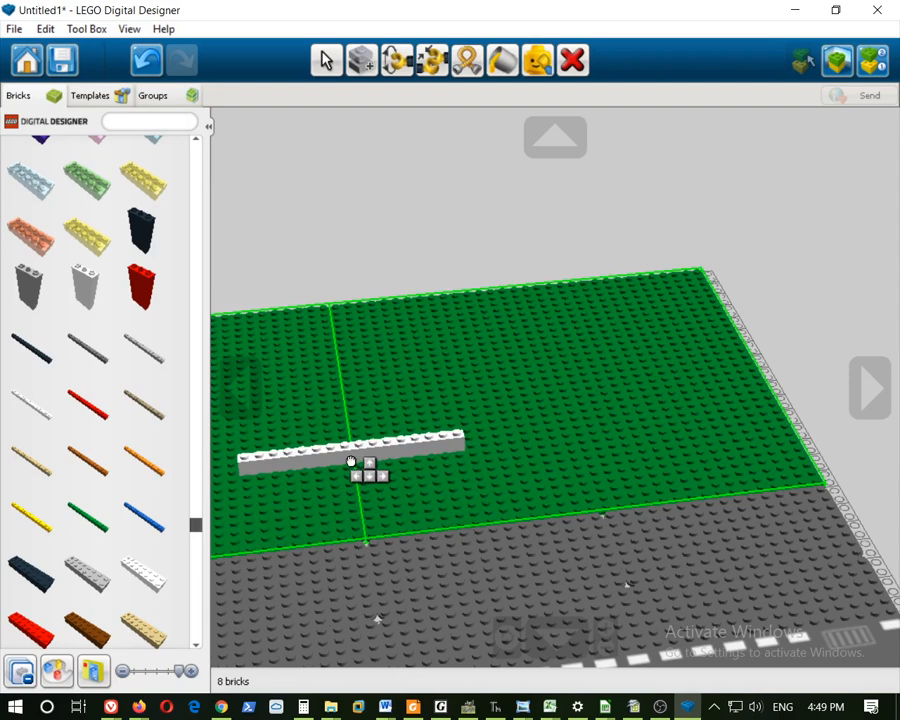
{"action": "left_click", "coordinate": [351, 461]}
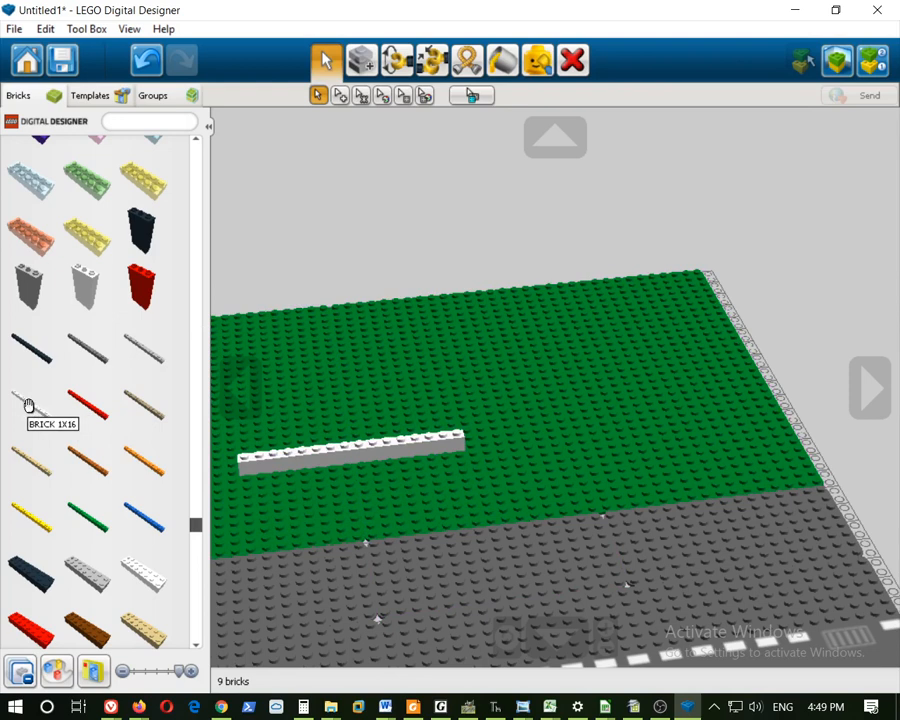
Try a second white 1x16 brick parallel behind the first, with a third turned to connect them, and undo the placement
{"action": "left_click", "coordinate": [28, 405]}
{"action": "right_click_drag", "start_coordinate": [395, 509], "coordinate": [394, 606]}
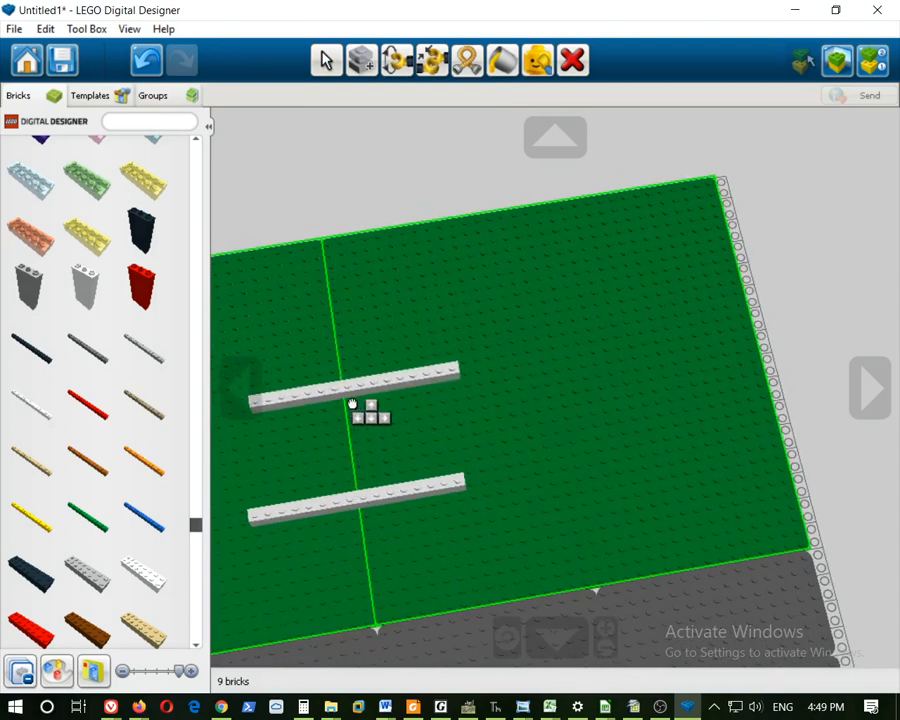
{"action": "left_click", "coordinate": [341, 395]}
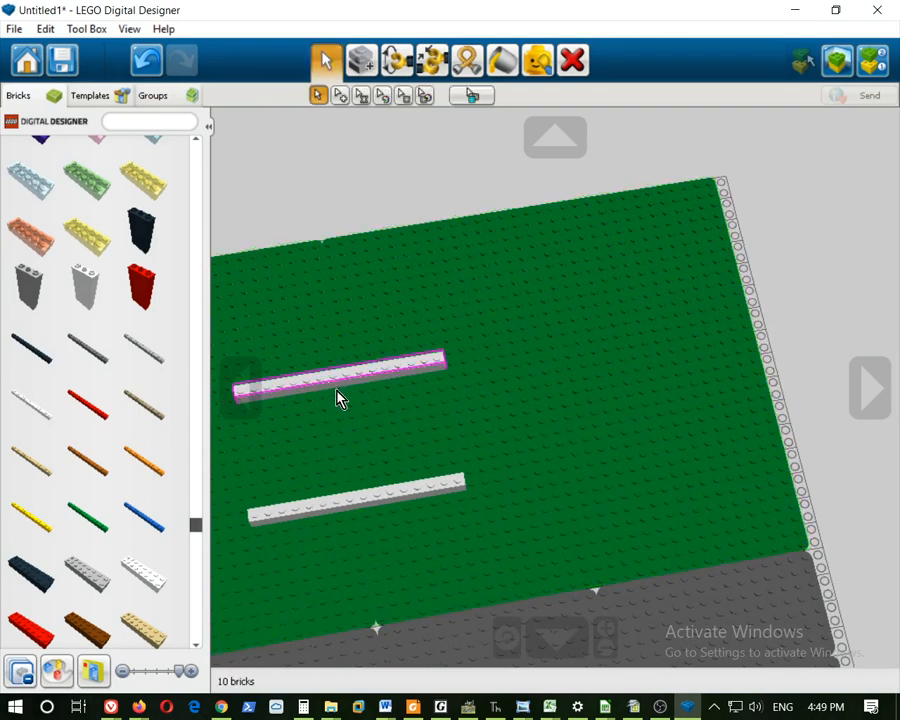
{"action": "left_click", "coordinate": [40, 414]}
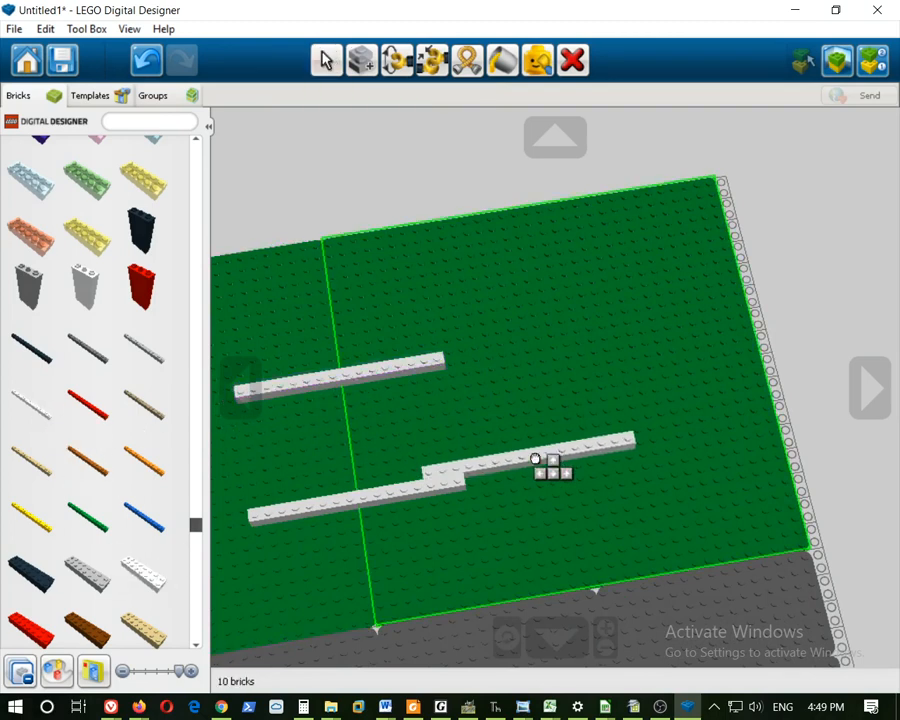
{"action": "key", "text": "Left"}
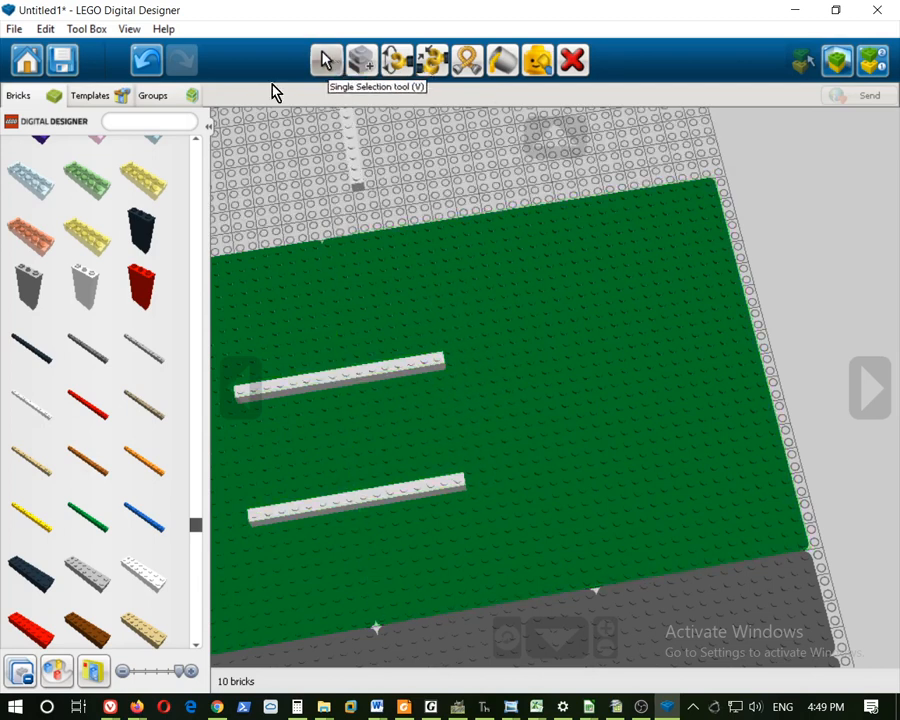
{"action": "left_click", "coordinate": [158, 70]}
{"action": "left_click", "coordinate": [158, 70]}
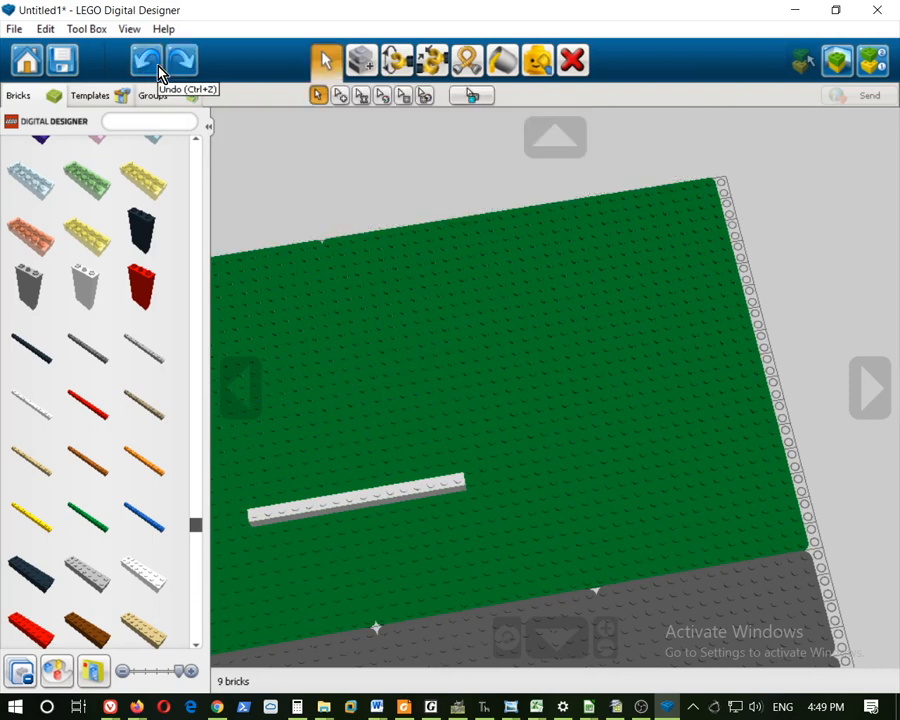
Try the parallel white 1x16 brick farther back on the yard, with another turned to connect them, and undo it
{"action": "left_click", "coordinate": [30, 406]}
{"action": "key", "text": "Right"}
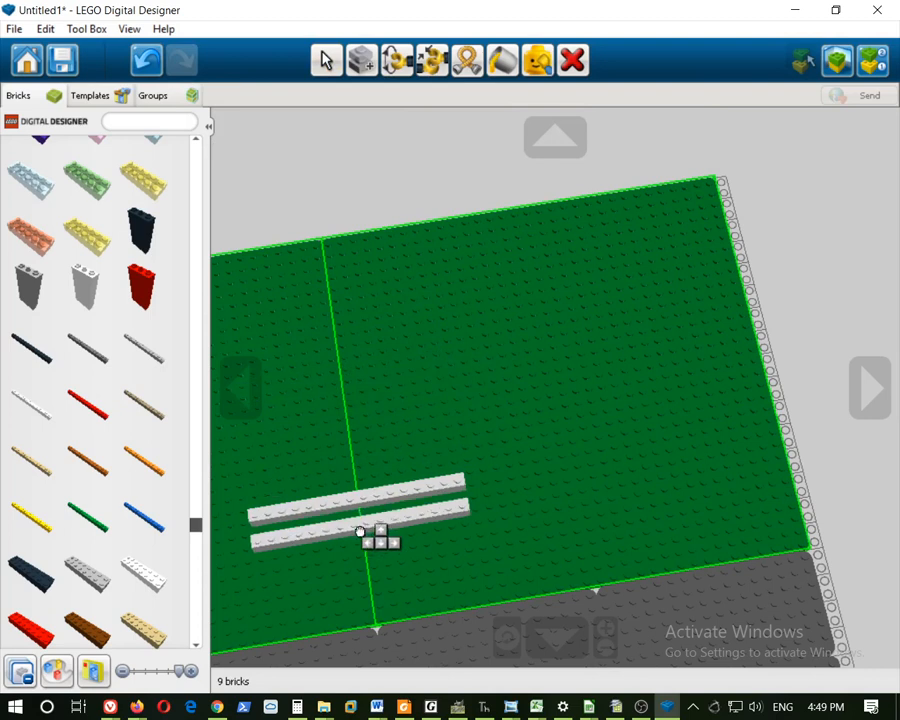
{"action": "left_click", "coordinate": [335, 312]}
{"action": "left_click", "coordinate": [38, 404]}
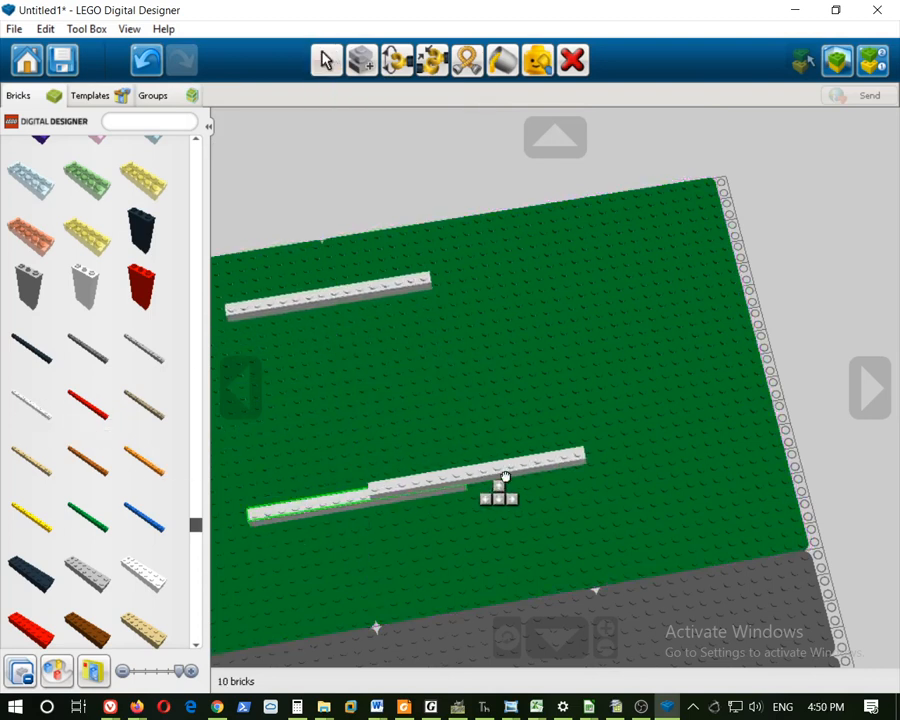
{"action": "key", "text": "Right"}
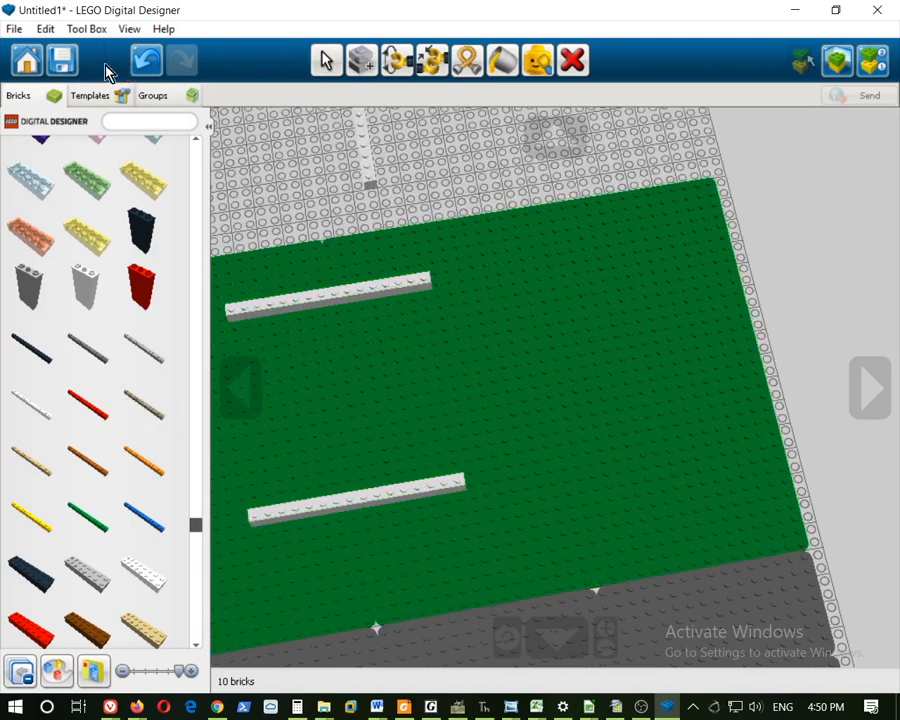
{"action": "left_click", "coordinate": [145, 64]}
{"action": "left_click", "coordinate": [145, 64]}
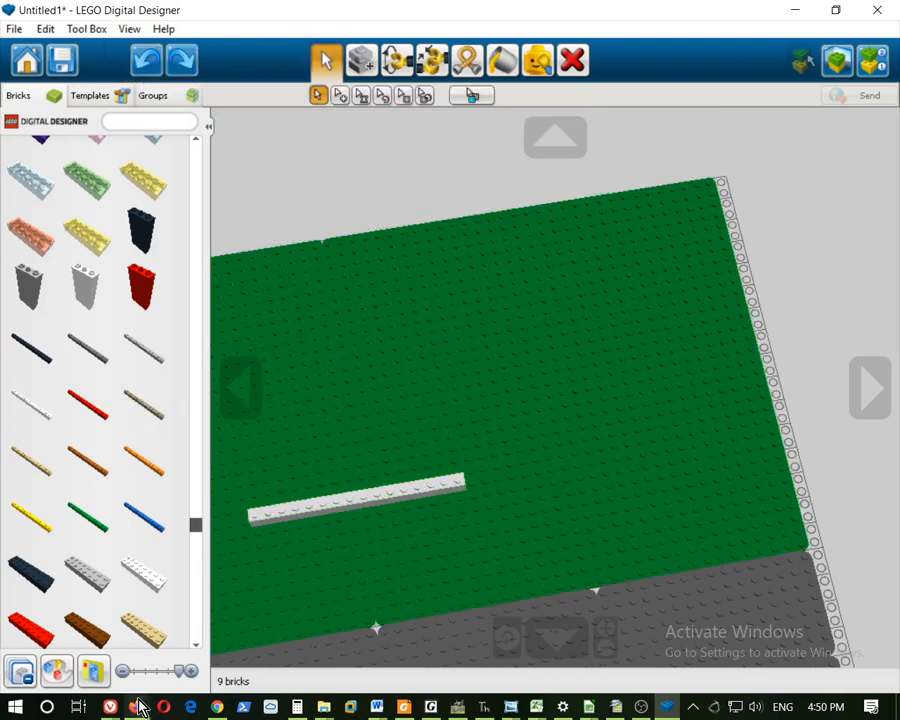
Switch to the house project document and review the instruction to build an "L" shape from 1x16 pieces first
{"action": "mouse_move", "coordinate": [137, 707]}
{"action": "left_click", "coordinate": [283, 607]}
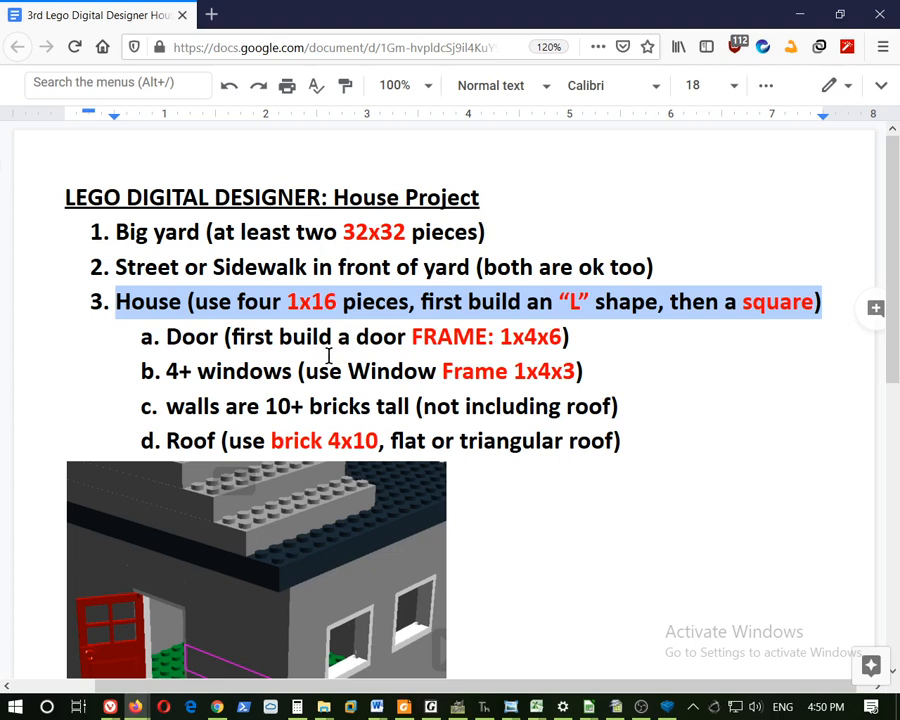
{"action": "left_click", "coordinate": [307, 313]}
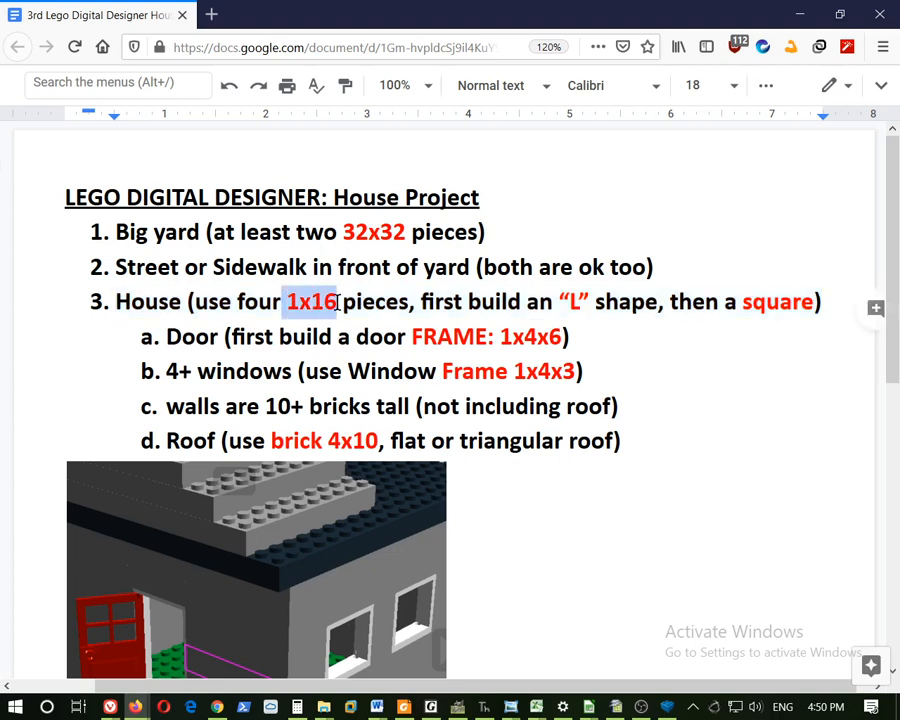
{"action": "left_click", "coordinate": [428, 305]}
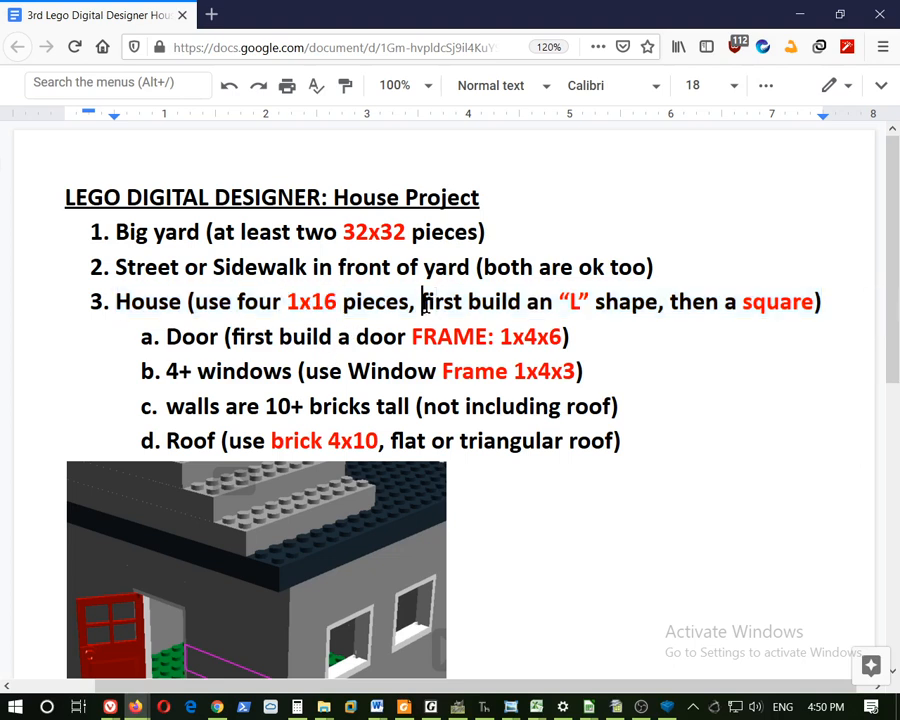
{"action": "left_click_drag", "start_coordinate": [421, 301], "coordinate": [568, 302]}
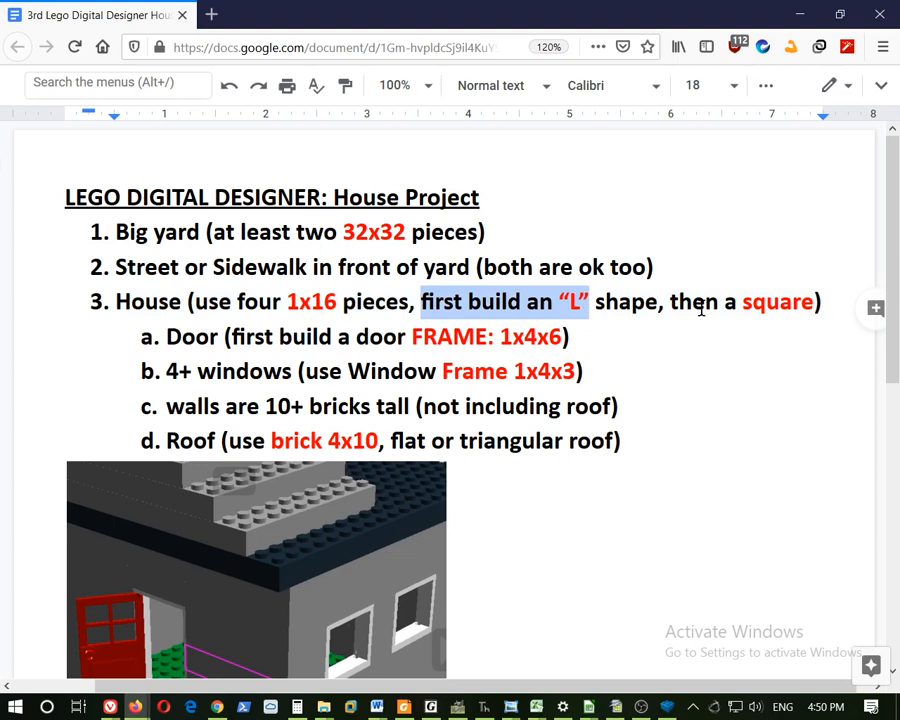
Return to LEGO Digital Designer and place a white 1x16 brick at a right angle to the front brick's end, forming an "L"
{"action": "left_click", "coordinate": [800, 30]}
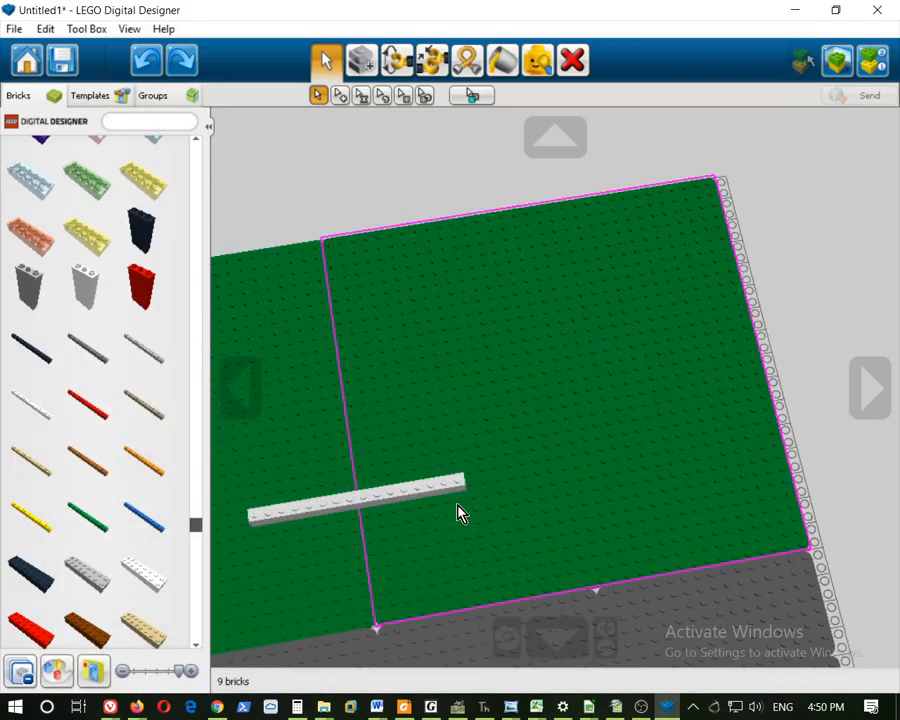
{"action": "left_click", "coordinate": [30, 402]}
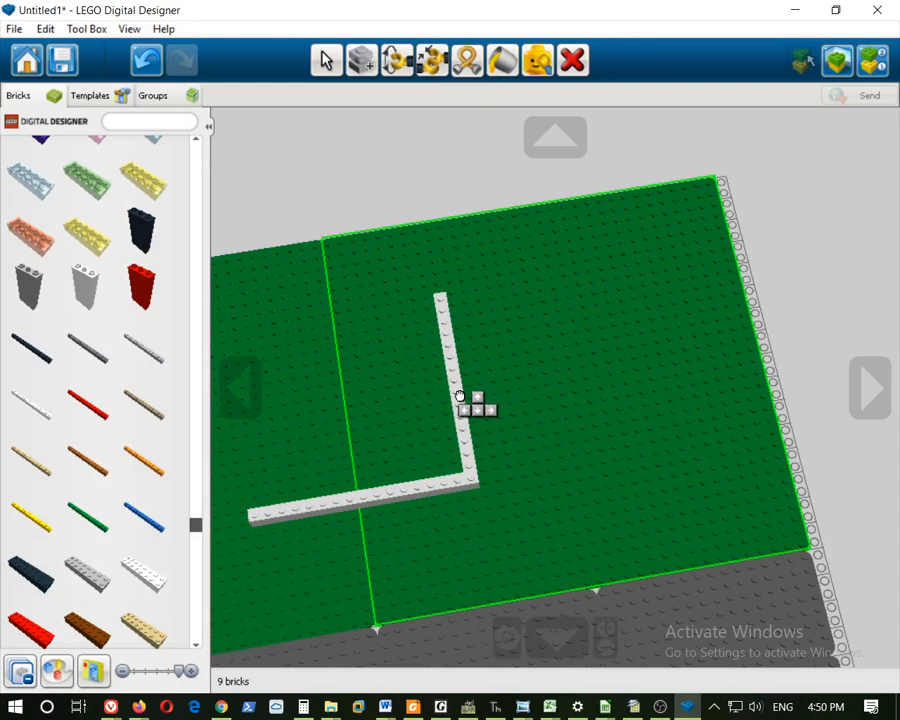
{"action": "left_click", "coordinate": [460, 397]}
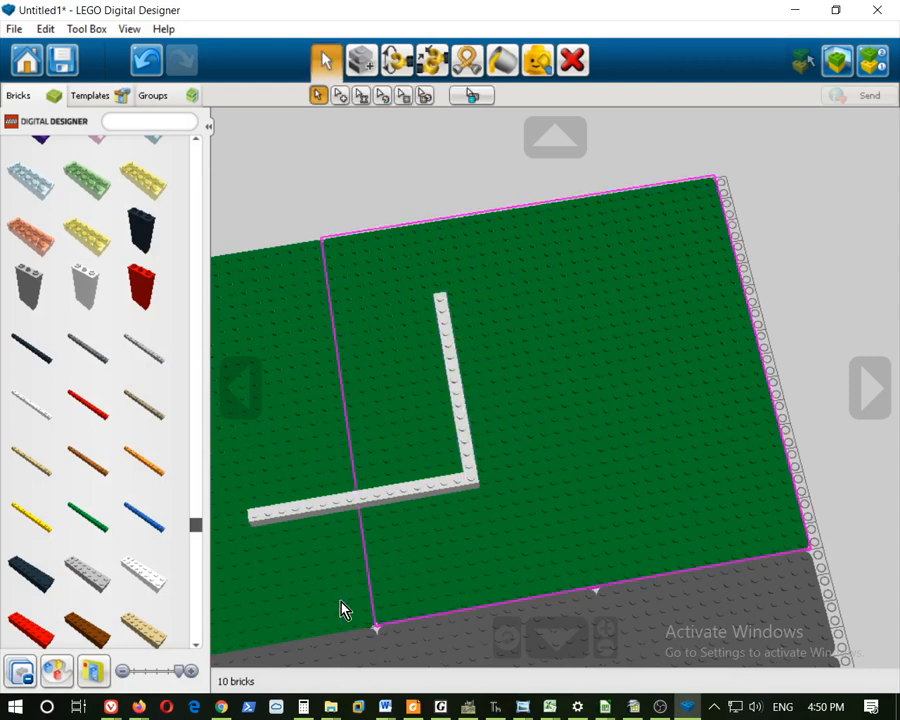
Clone the perpendicular white 1x16 brick and place the copy at the opposite end of the front brick, flush with its corner
{"action": "left_click", "coordinate": [355, 61]}
{"action": "left_click", "coordinate": [466, 420]}
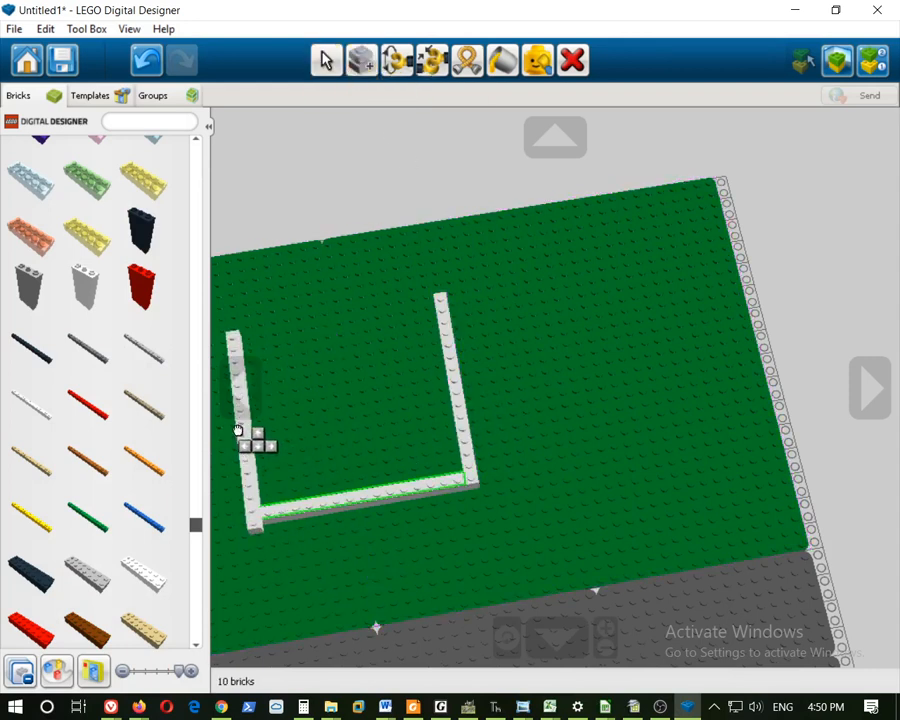
{"action": "left_click", "coordinate": [229, 422]}
{"action": "left_click", "coordinate": [229, 418]}
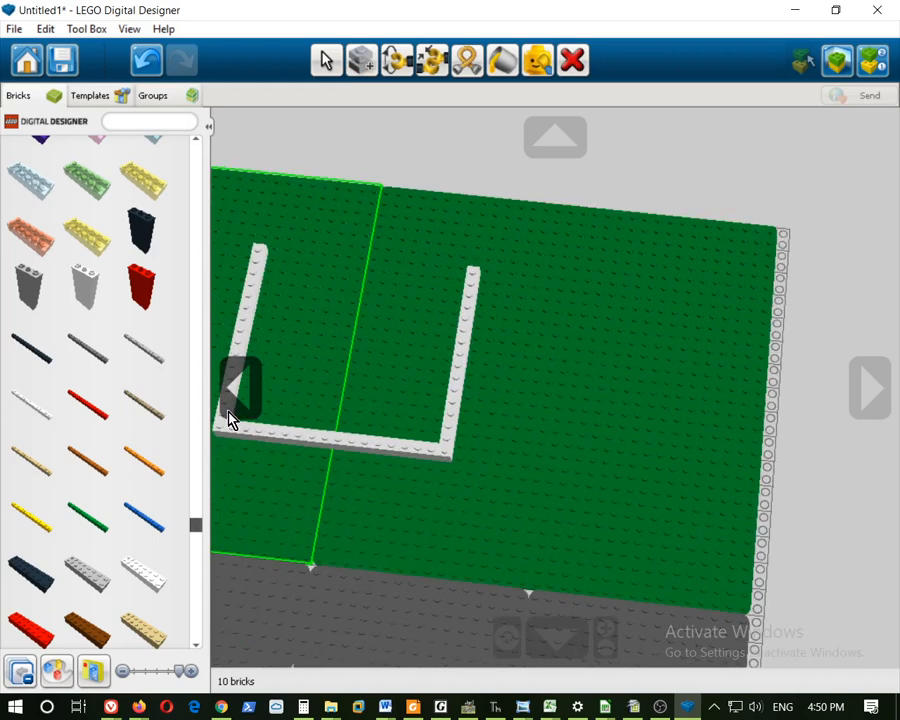
{"action": "scroll", "coordinate": [261, 338], "scroll_direction": "down", "scroll_amount": 1}
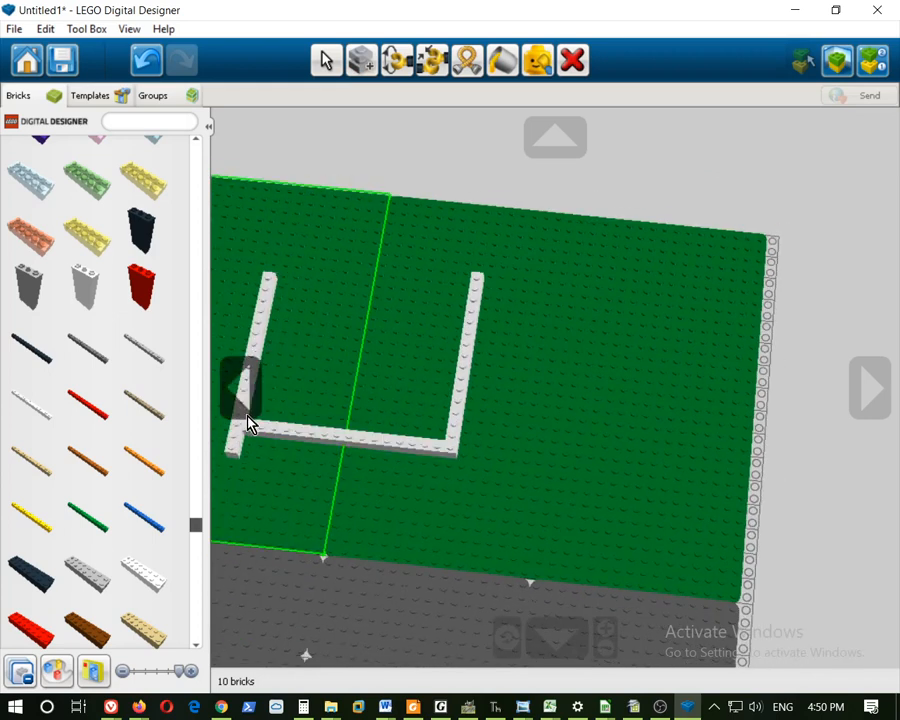
{"action": "left_click", "coordinate": [247, 424]}
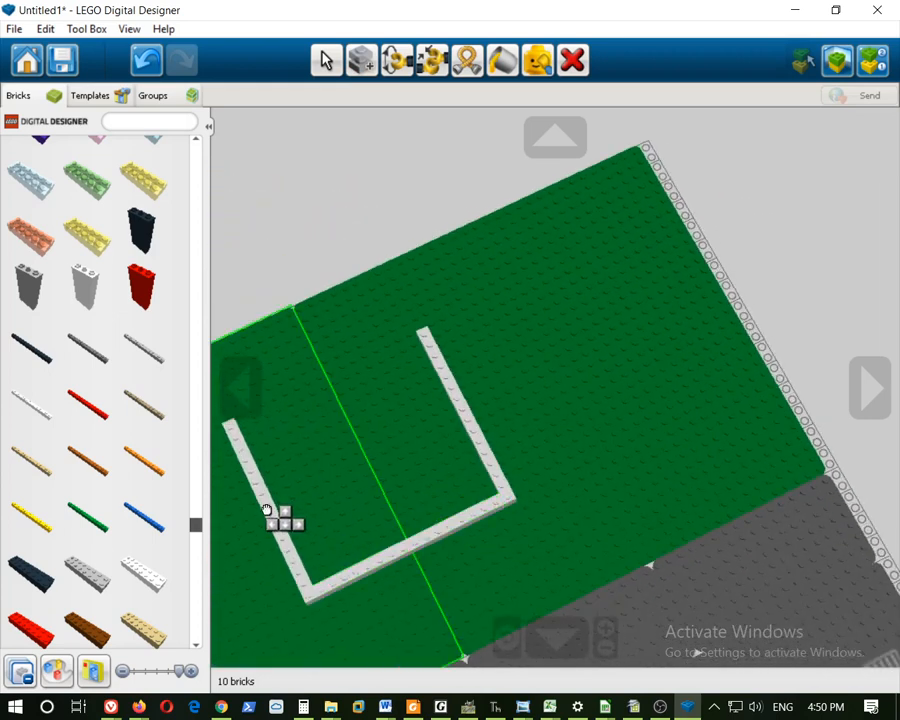
{"action": "left_click", "coordinate": [268, 512]}
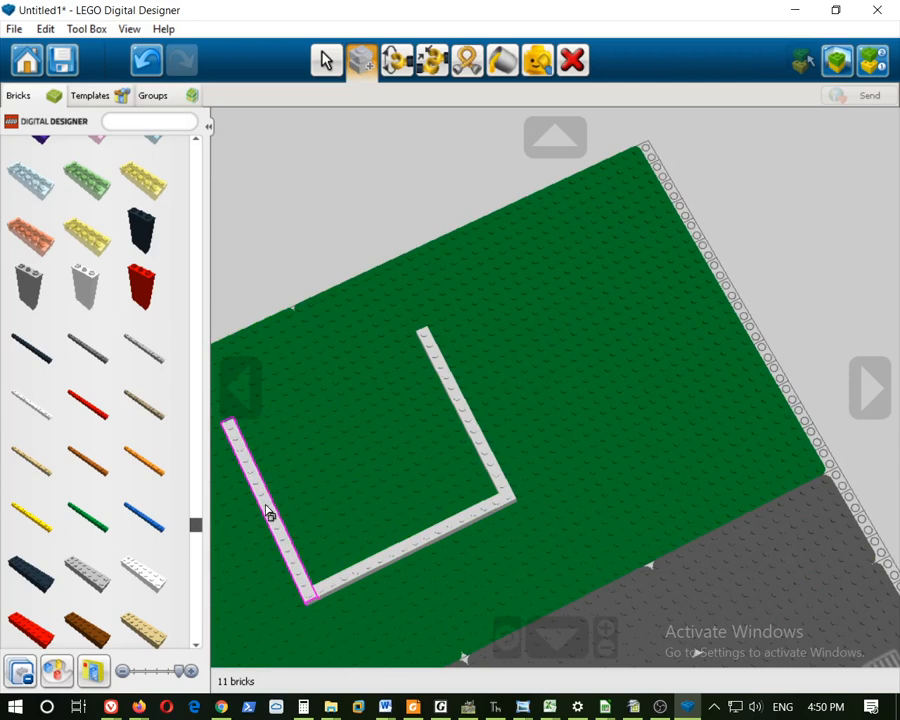
Clone the front 1x16 brick and place the copy across the rear ends of the side bricks to close the square
{"action": "left_click", "coordinate": [410, 556]}
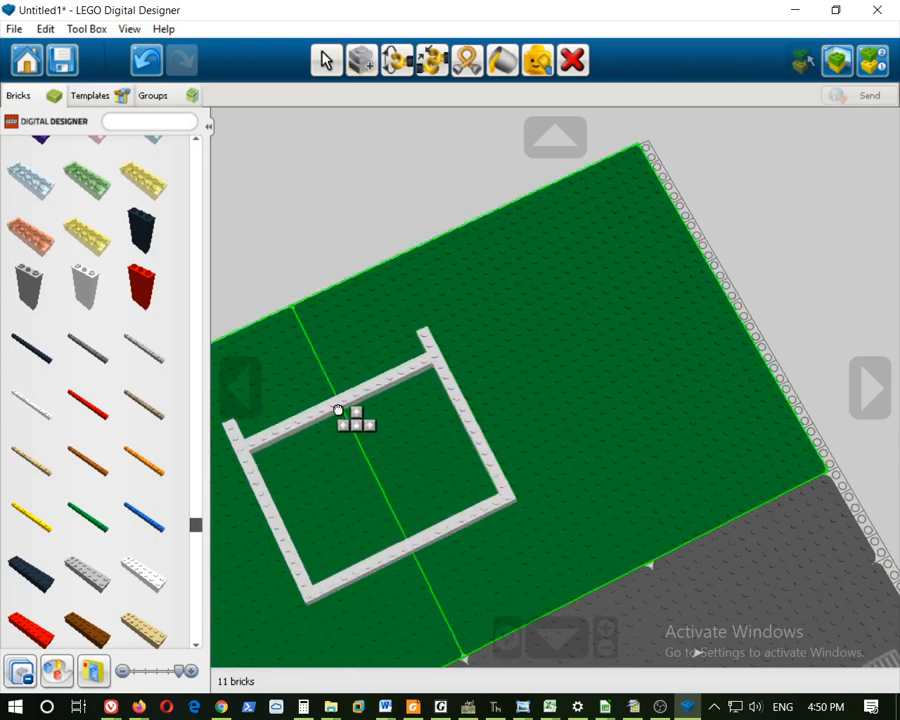
{"action": "left_click", "coordinate": [331, 394]}
{"action": "mouse_move", "coordinate": [331, 394]}
{"action": "right_mouse_down"}
{"action": "mouse_move", "coordinate": [549, 553]}
{"action": "mouse_move", "coordinate": [502, 470]}
{"action": "mouse_move", "coordinate": [508, 484]}
{"action": "right_mouse_up"}
{"action": "right_click_drag", "start_coordinate": [521, 372], "coordinate": [231, 645]}
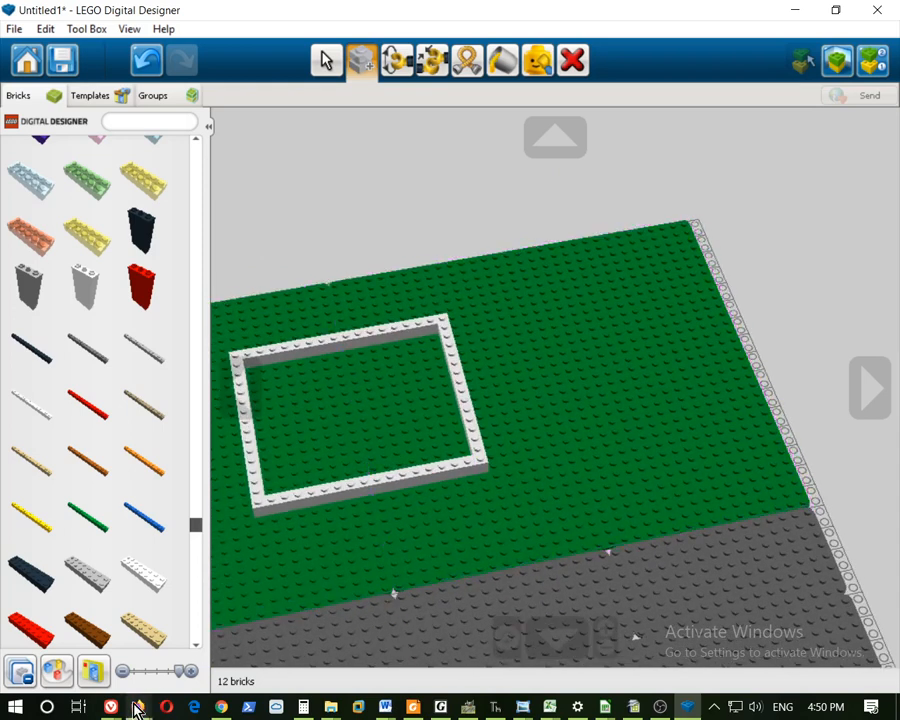
Switch to the house project document and review the four-brick house instruction and the 1x4x6 door frame requirement
{"action": "mouse_move", "coordinate": [137, 707]}
{"action": "left_click", "coordinate": [241, 629]}
{"action": "left_click", "coordinate": [357, 301]}
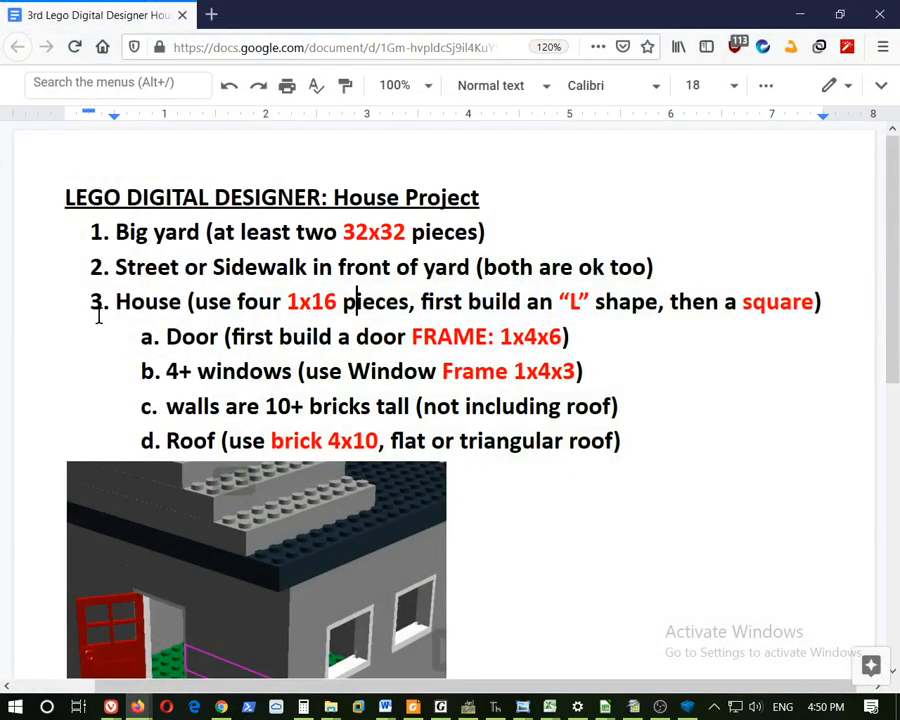
{"action": "left_click_drag", "start_coordinate": [115, 303], "coordinate": [778, 305]}
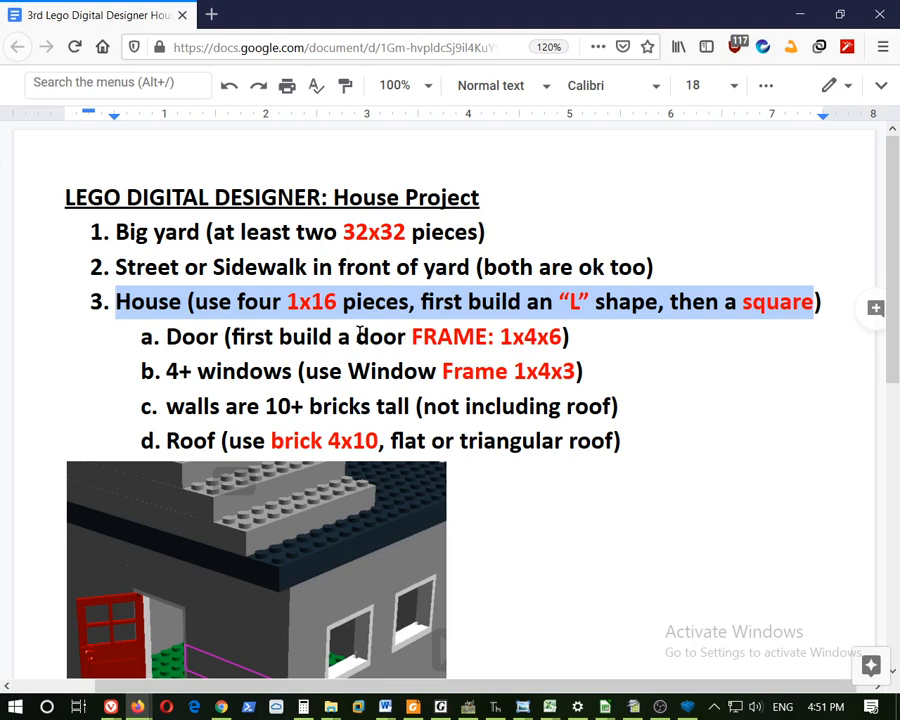
{"action": "left_click_drag", "start_coordinate": [413, 339], "coordinate": [565, 340]}
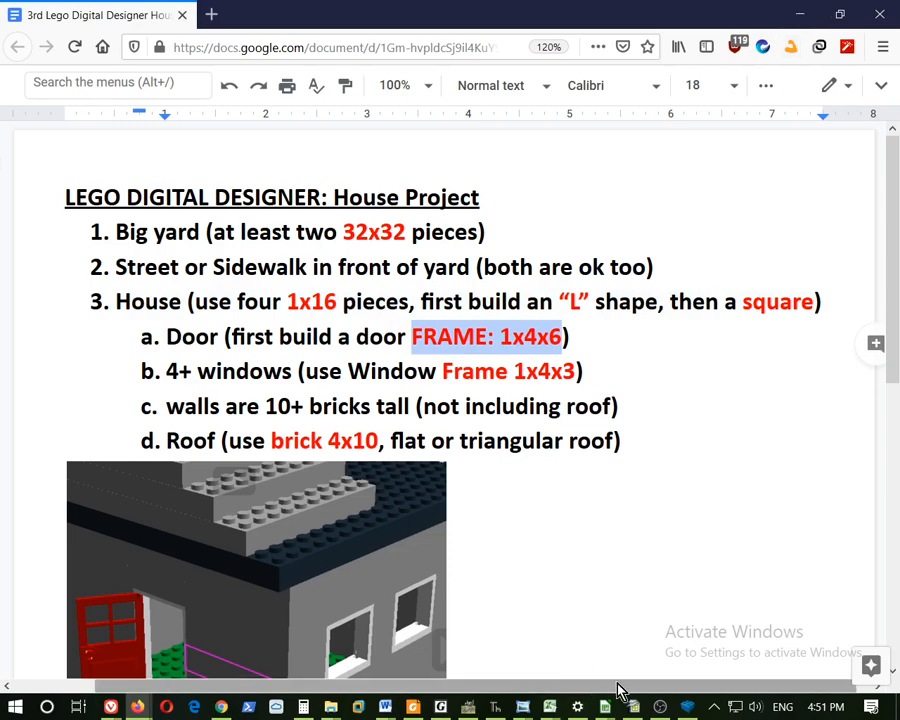
Return to LEGO Digital Designer and expand the doors and windows brick category in place of the basic bricks
{"action": "left_click", "coordinate": [688, 708]}
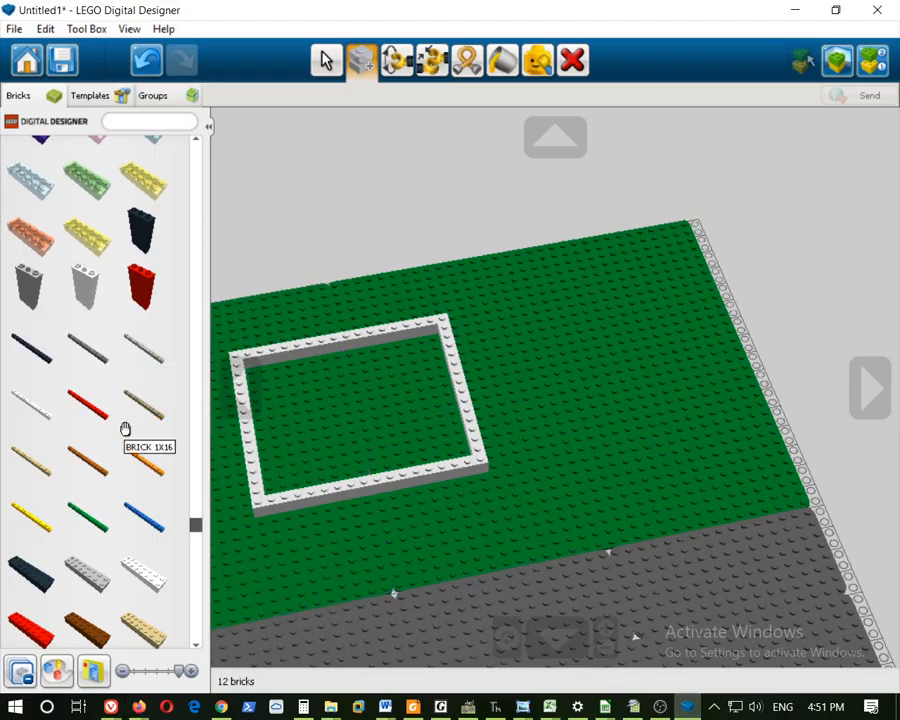
{"action": "scroll", "coordinate": [115, 450], "scroll_direction": "up", "scroll_amount": 3}
{"action": "scroll", "coordinate": [150, 460], "scroll_direction": "up", "scroll_amount": 3}
{"action": "left_click_drag", "start_coordinate": [197, 503], "coordinate": [197, 155]}
{"action": "left_click", "coordinate": [15, 166]}
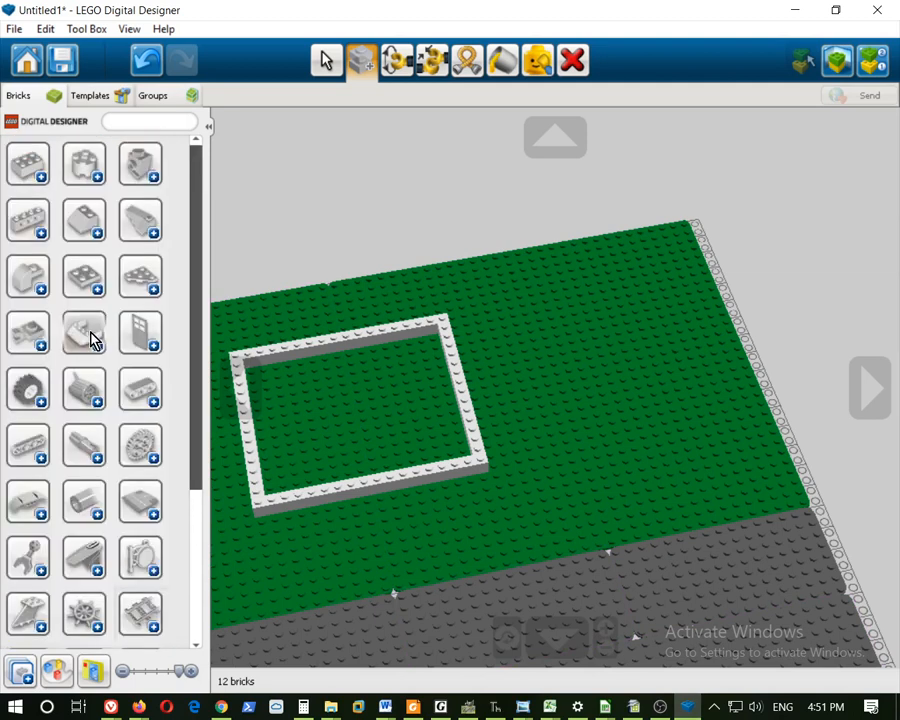
{"action": "left_click", "coordinate": [145, 345]}
{"action": "left_click_drag", "start_coordinate": [195, 158], "coordinate": [199, 452]}
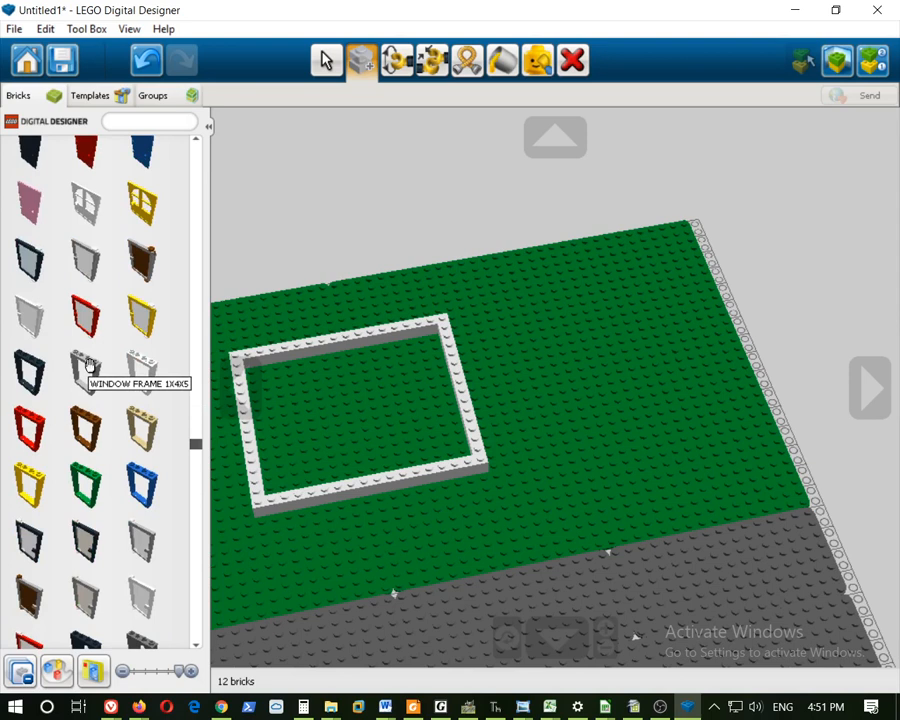
Find the plain dark gray Frame 1x4x6 and place it in the middle of the front wall
{"action": "scroll", "coordinate": [88, 367], "scroll_direction": "down", "scroll_amount": 10}
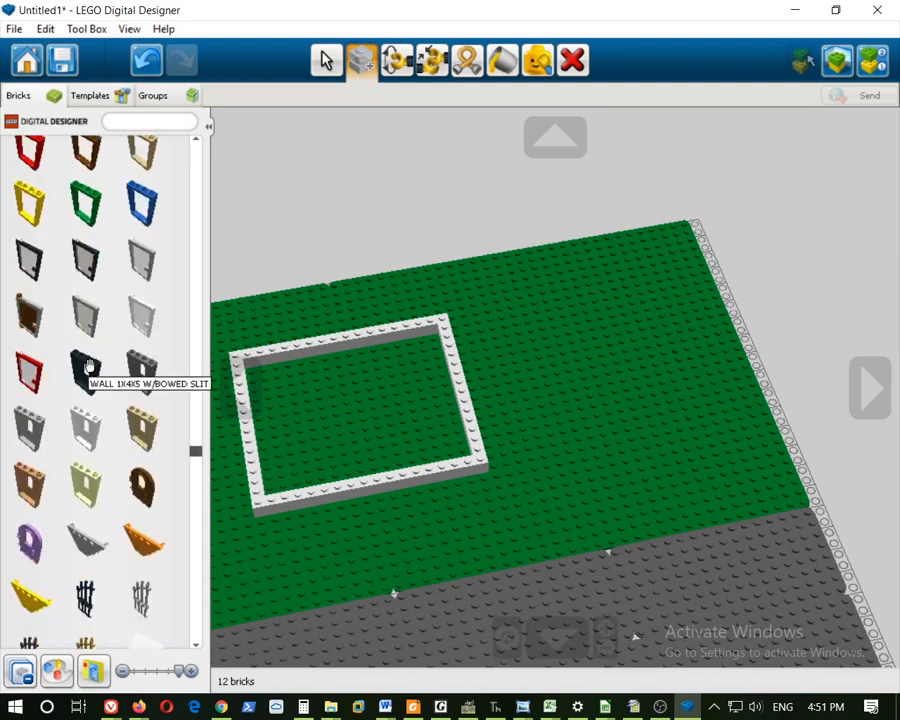
{"action": "scroll", "coordinate": [88, 367], "scroll_direction": "down", "scroll_amount": 5}
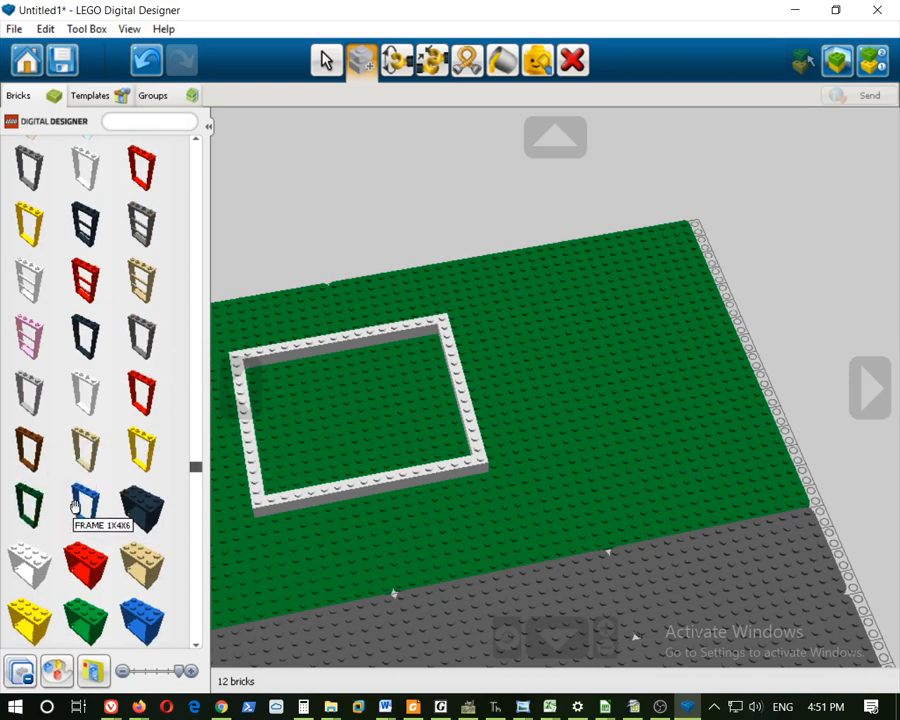
{"action": "scroll", "coordinate": [91, 172], "scroll_direction": "up", "scroll_amount": 2}
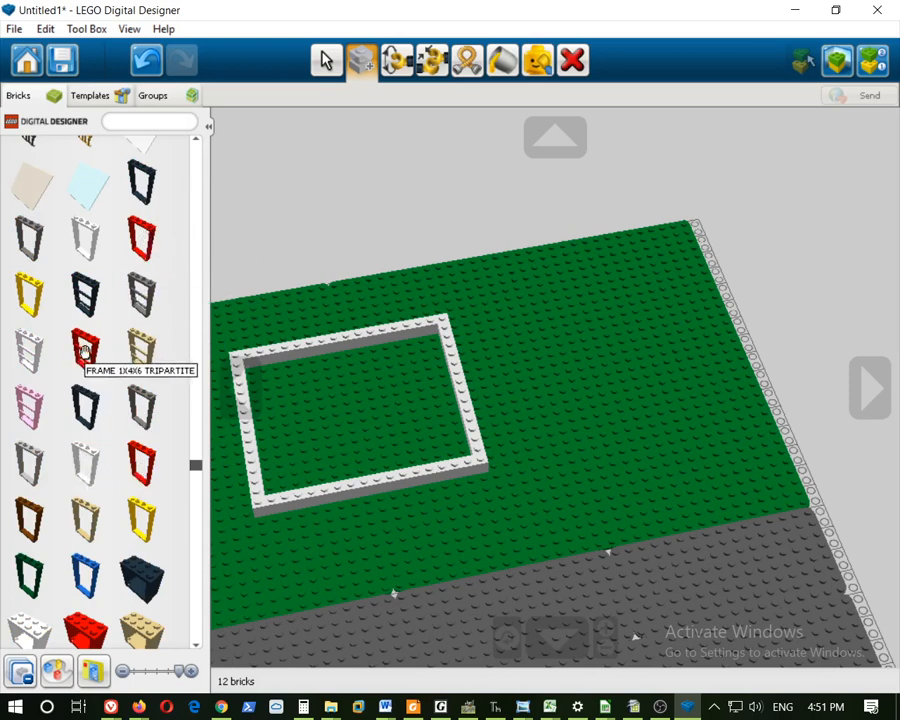
{"action": "scroll", "coordinate": [87, 400], "scroll_direction": "down", "scroll_amount": 5}
{"action": "scroll", "coordinate": [90, 390], "scroll_direction": "up", "scroll_amount": 4}
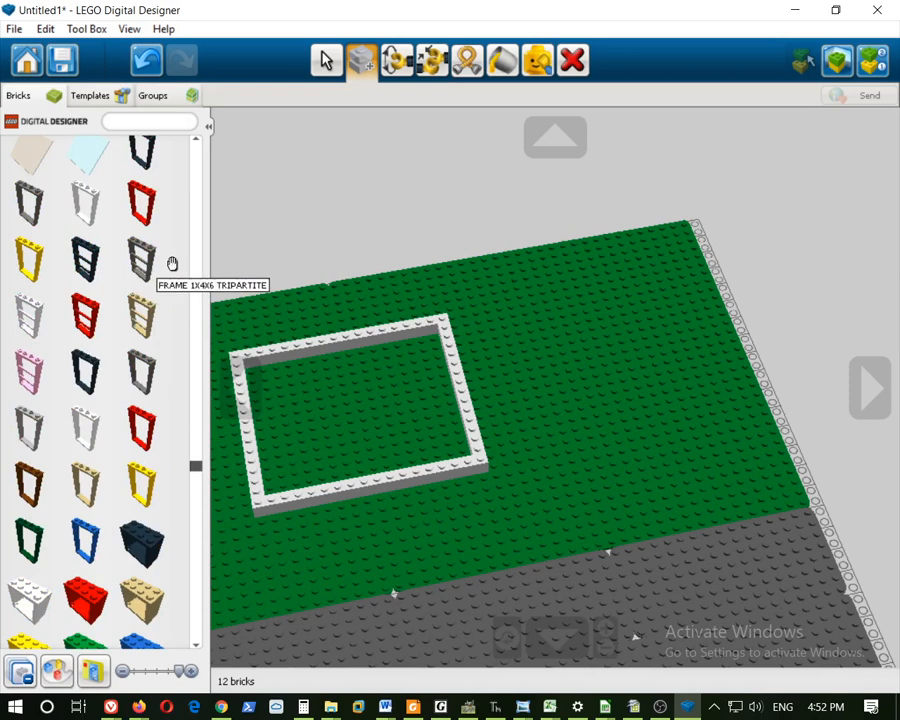
{"action": "left_click", "coordinate": [145, 372]}
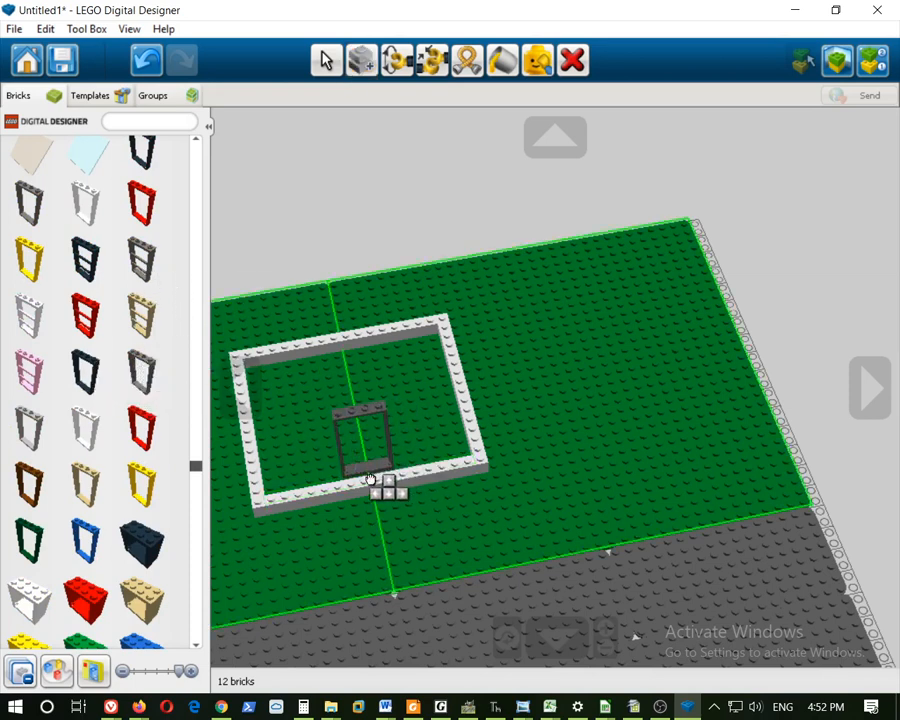
{"action": "left_click", "coordinate": [365, 488]}
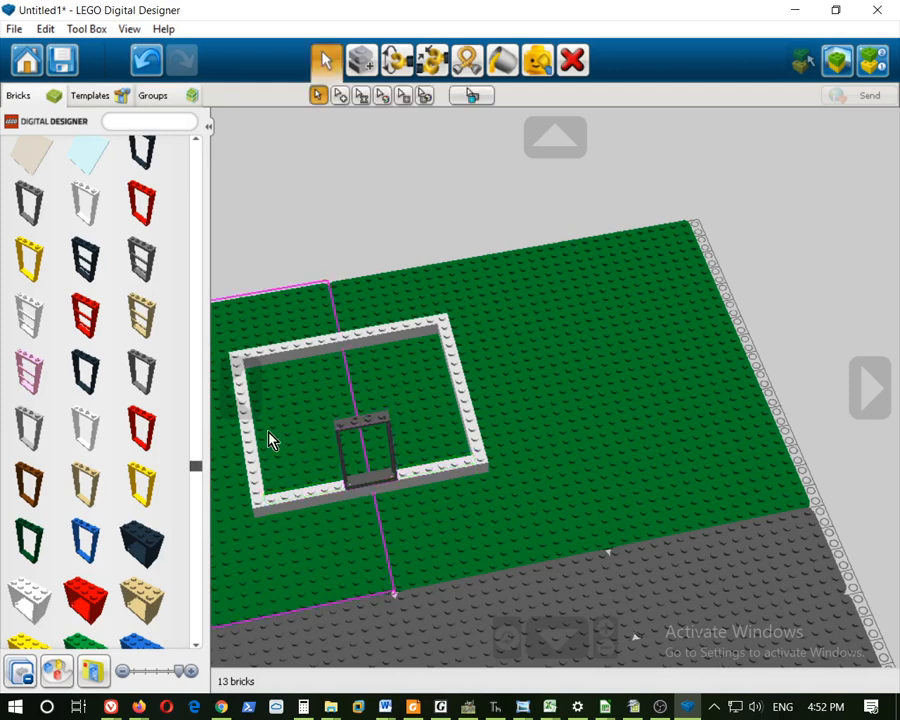
Find the red paned door for Frame 1x4x6 and fit it into the gray door frame
{"action": "scroll", "coordinate": [110, 373], "scroll_direction": "up", "scroll_amount": 5}
{"action": "scroll", "coordinate": [108, 374], "scroll_direction": "up", "scroll_amount": 5}
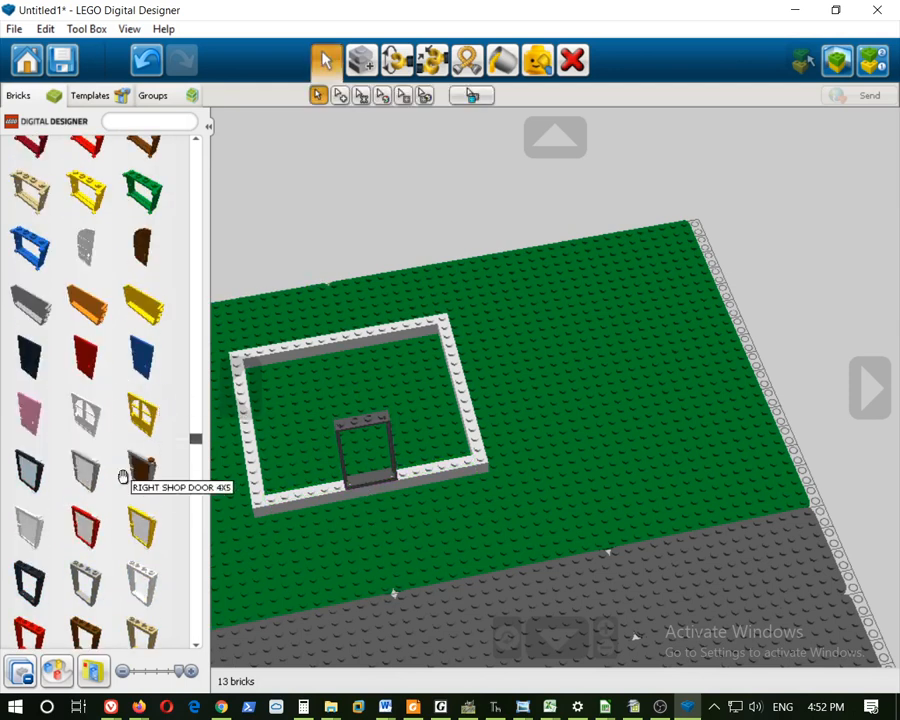
{"action": "scroll", "coordinate": [114, 336], "scroll_direction": "up", "scroll_amount": 1}
{"action": "scroll", "coordinate": [130, 360], "scroll_direction": "up", "scroll_amount": 10}
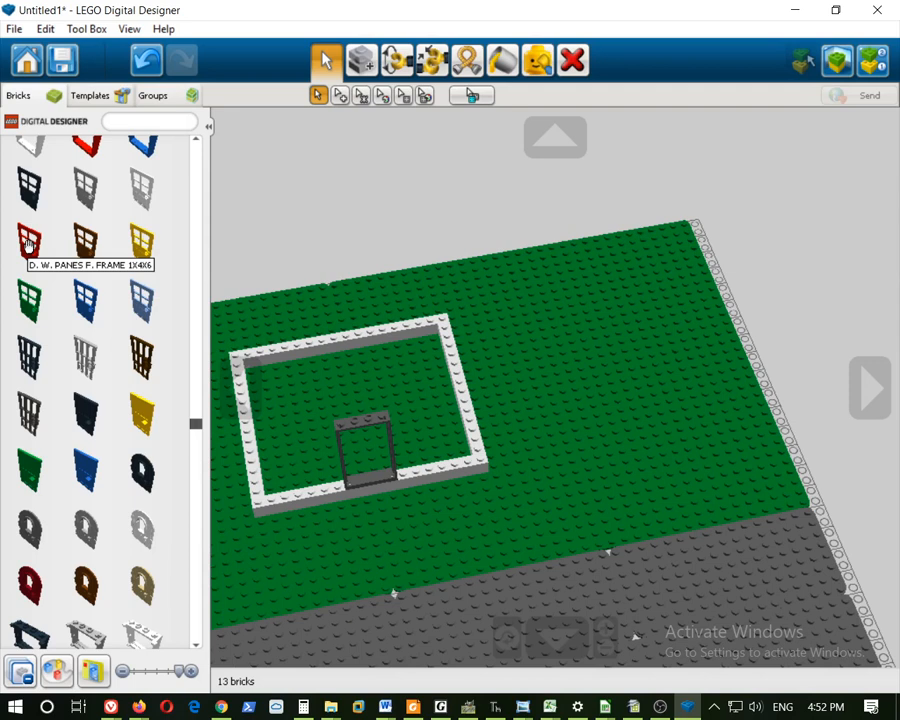
{"action": "left_click", "coordinate": [29, 242]}
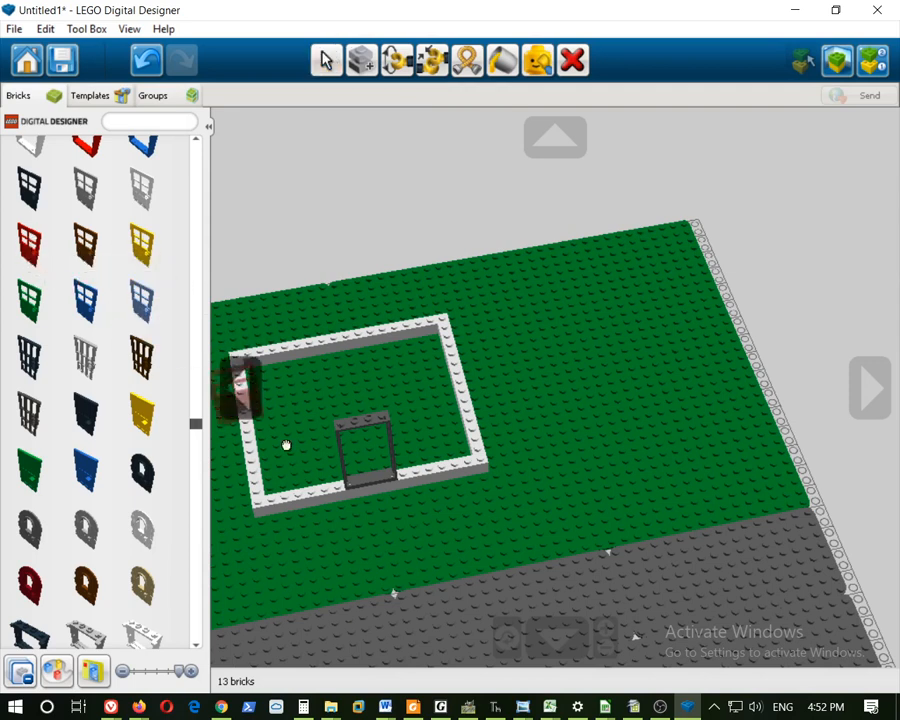
{"action": "left_click", "coordinate": [368, 480]}
Use the Hinge tool to swing the red door outward, setting its angle to about -140 degrees
{"action": "scroll", "coordinate": [344, 522], "scroll_direction": "up", "scroll_amount": 1}
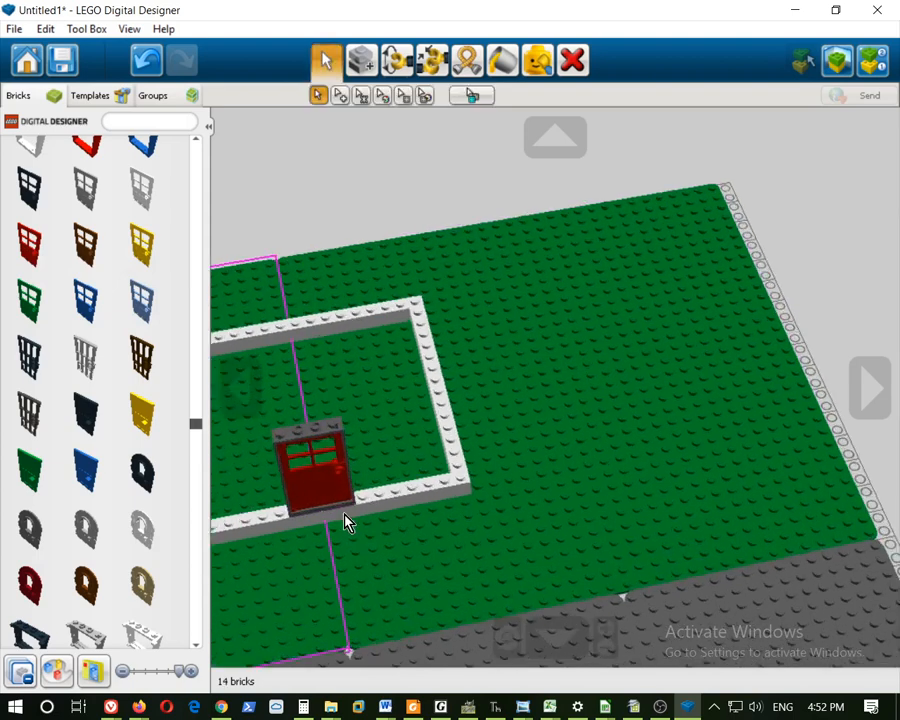
{"action": "scroll", "coordinate": [344, 522], "scroll_direction": "up", "scroll_amount": 1}
{"action": "right_click", "coordinate": [298, 490]}
{"action": "scroll", "coordinate": [566, 424], "scroll_direction": "up", "scroll_amount": 8}
{"action": "right_click_drag", "start_coordinate": [575, 450], "coordinate": [623, 307]}
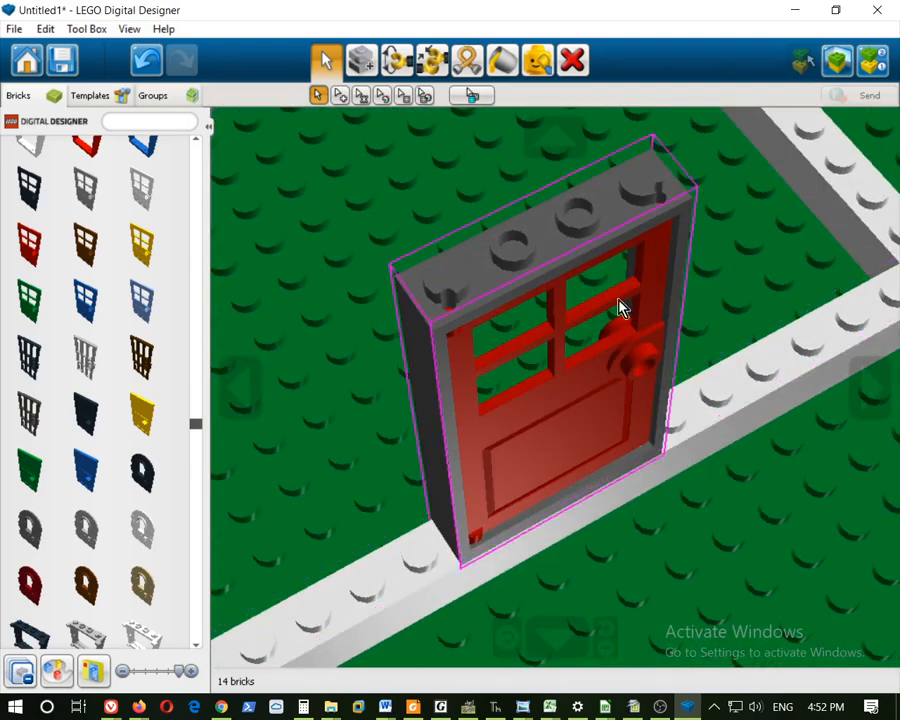
{"action": "left_click", "coordinate": [398, 66]}
{"action": "left_click", "coordinate": [617, 390]}
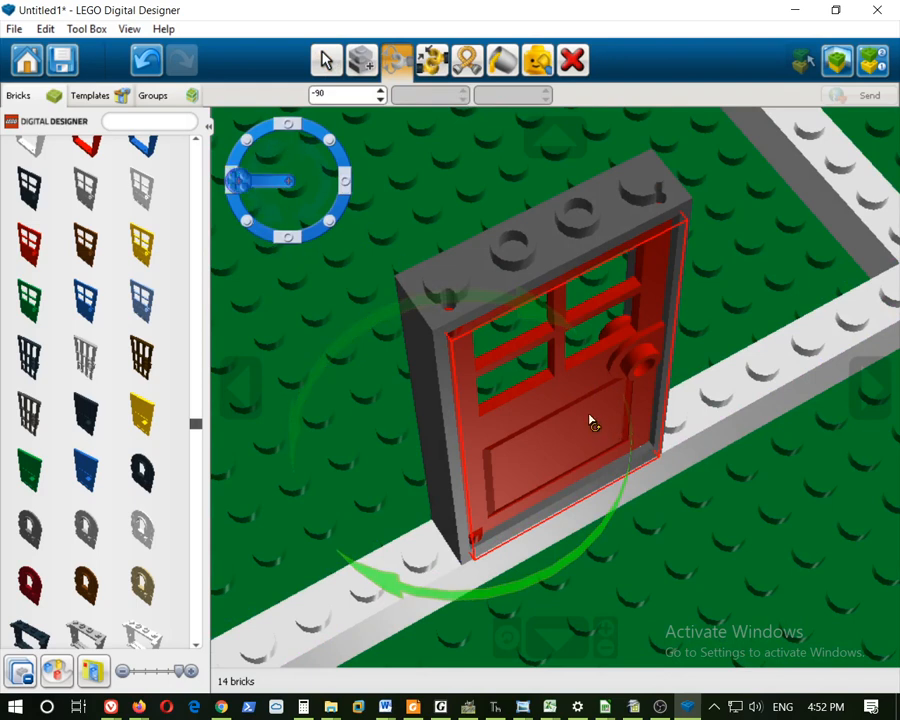
{"action": "right_click_drag", "start_coordinate": [735, 447], "coordinate": [630, 458]}
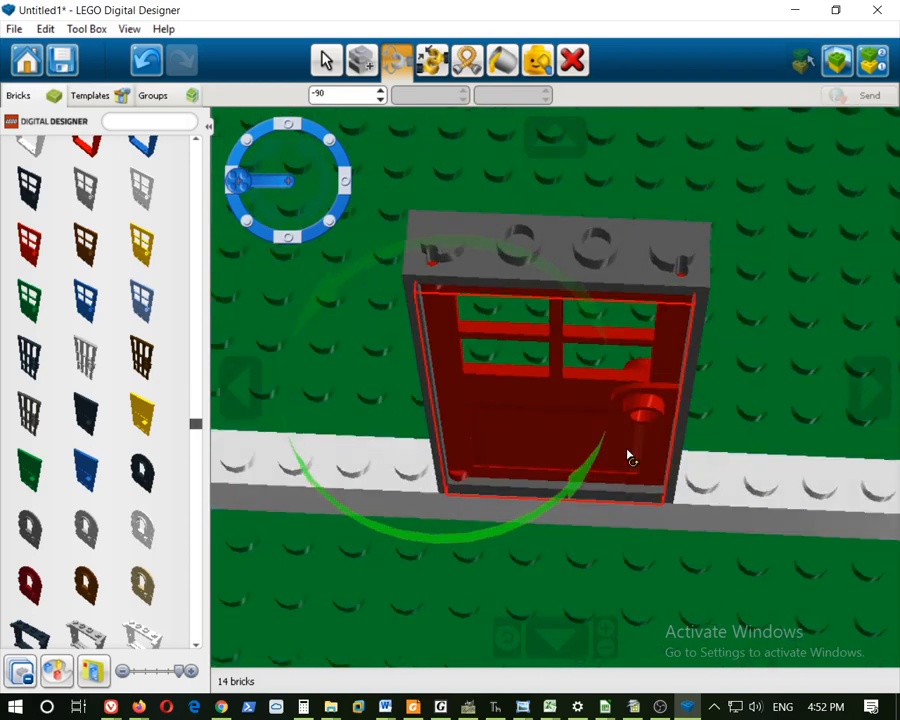
{"action": "left_click_drag", "start_coordinate": [250, 190], "coordinate": [263, 219]}
{"action": "scroll", "coordinate": [703, 432], "scroll_direction": "down", "scroll_amount": 5}
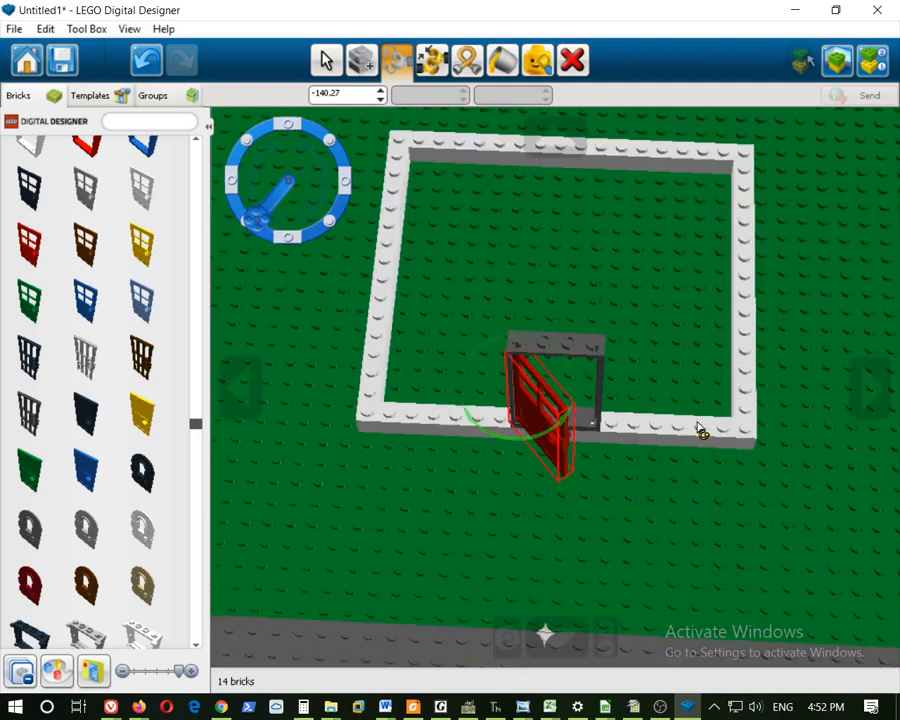
{"action": "right_click_drag", "start_coordinate": [700, 455], "coordinate": [733, 401]}
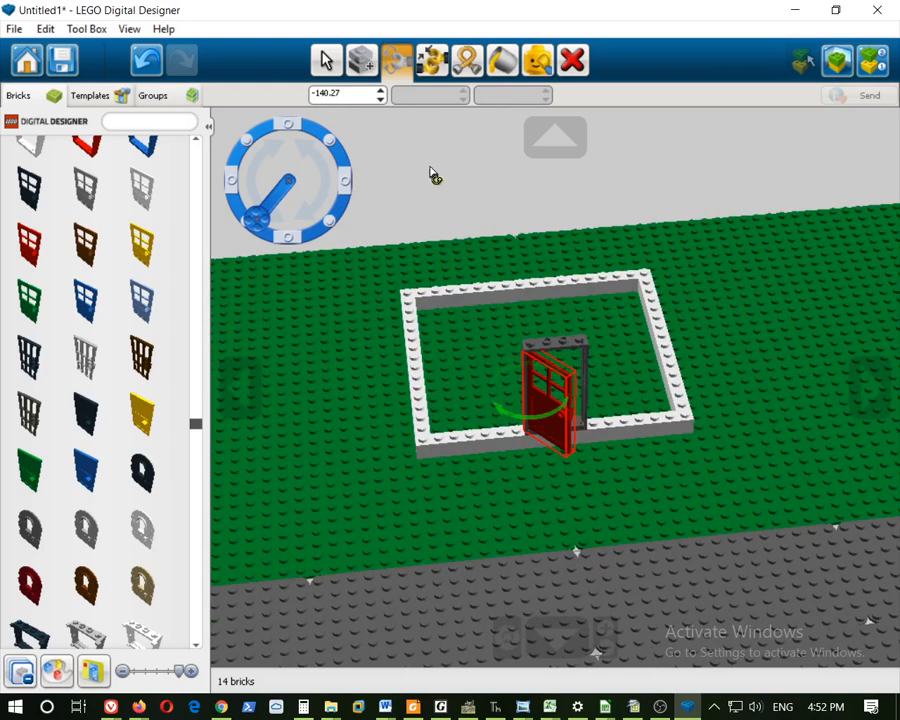
Switch to the house project document and review the requirement for at least four windows using Window Frame 1x4x3
{"action": "mouse_move", "coordinate": [137, 708]}
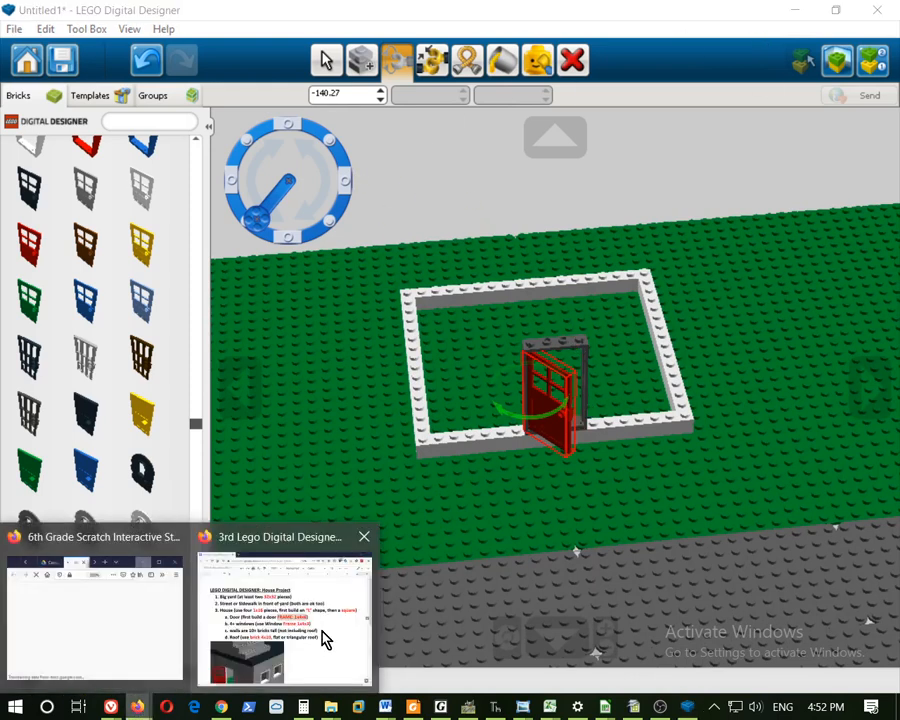
{"action": "left_click", "coordinate": [321, 639]}
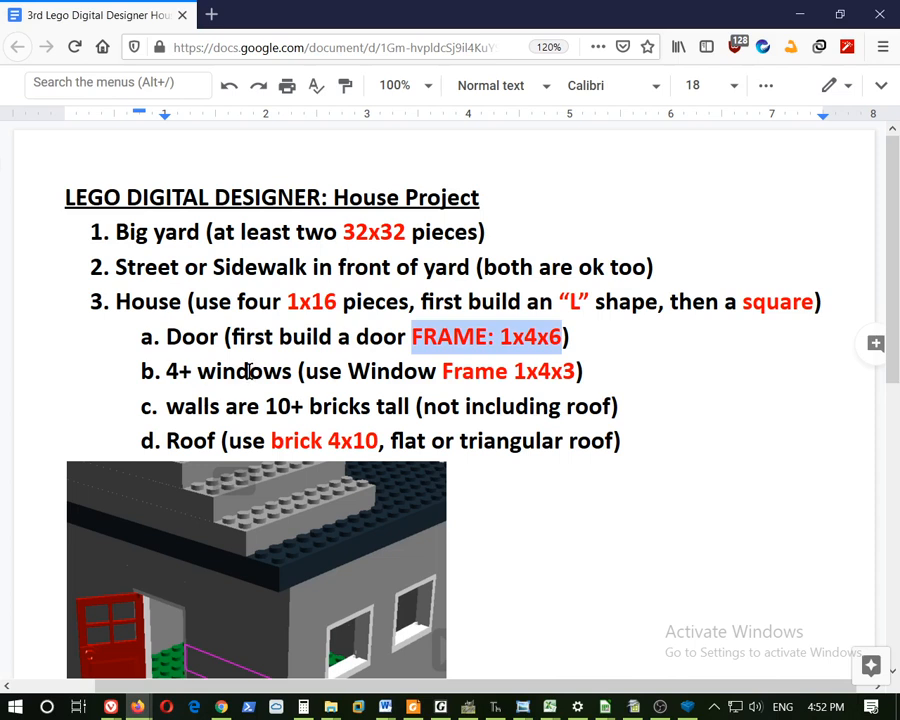
{"action": "left_click", "coordinate": [250, 371]}
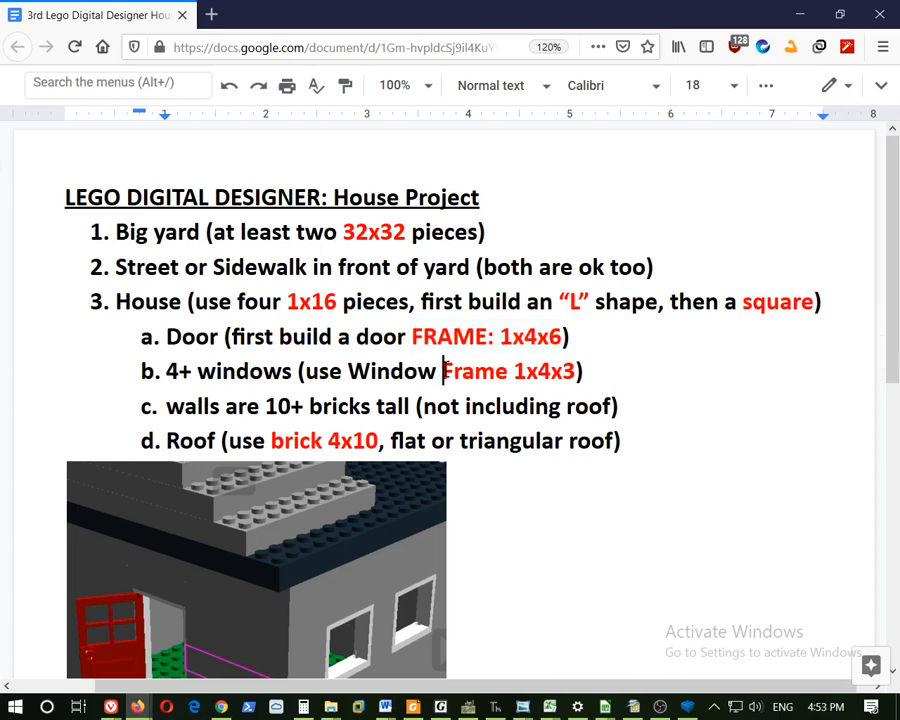
{"action": "left_click_drag", "start_coordinate": [442, 370], "coordinate": [576, 369]}
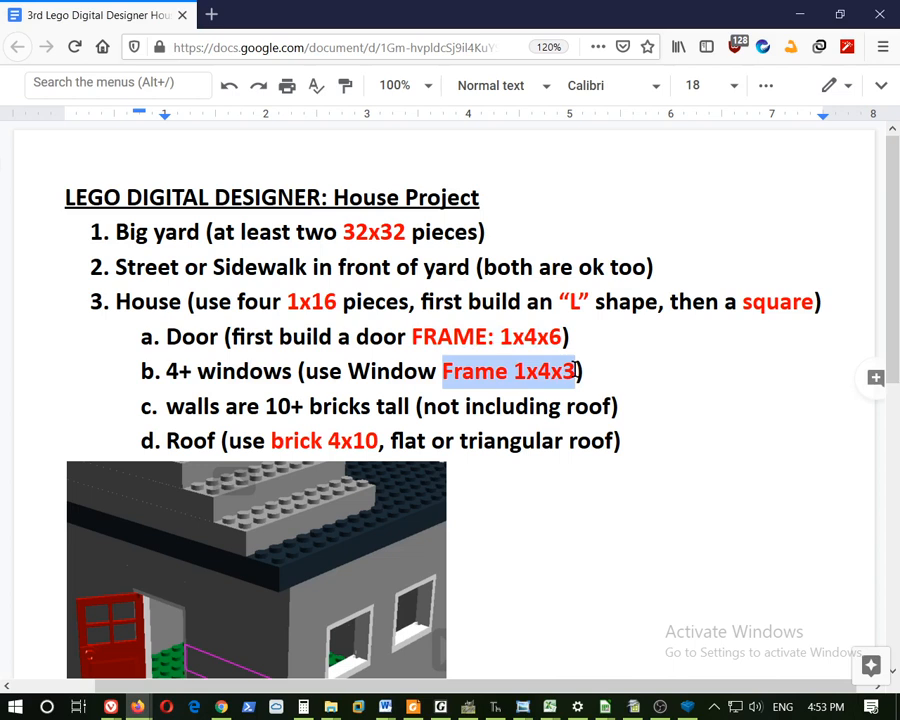
Review the sample house picture in the project document, and return to LEGO Digital Designer
{"action": "scroll", "coordinate": [406, 560], "scroll_direction": "down", "scroll_amount": 4}
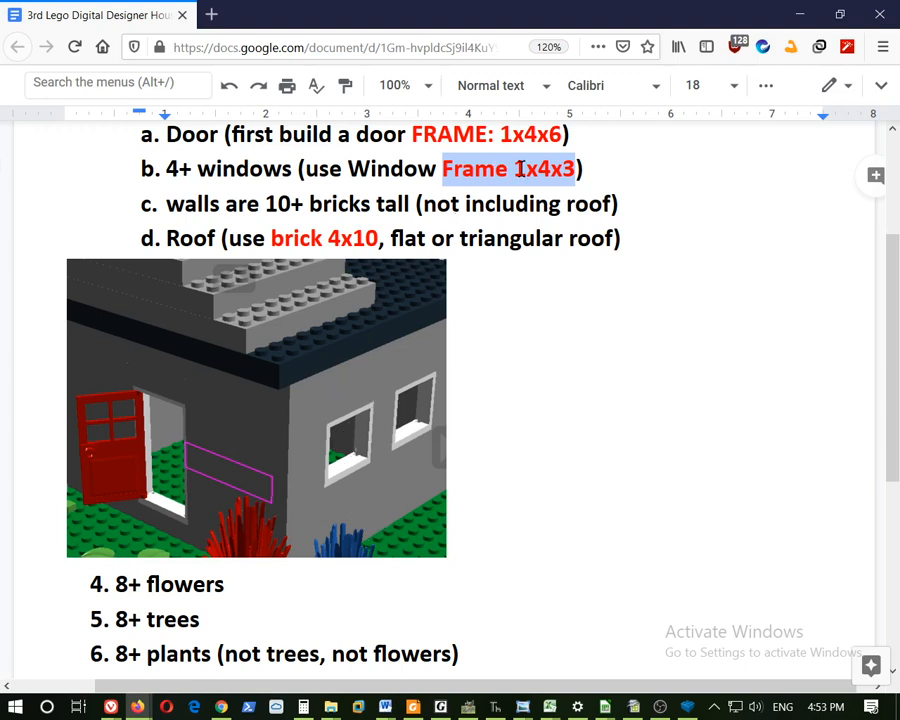
{"action": "scroll", "coordinate": [531, 188], "scroll_direction": "up", "scroll_amount": 5}
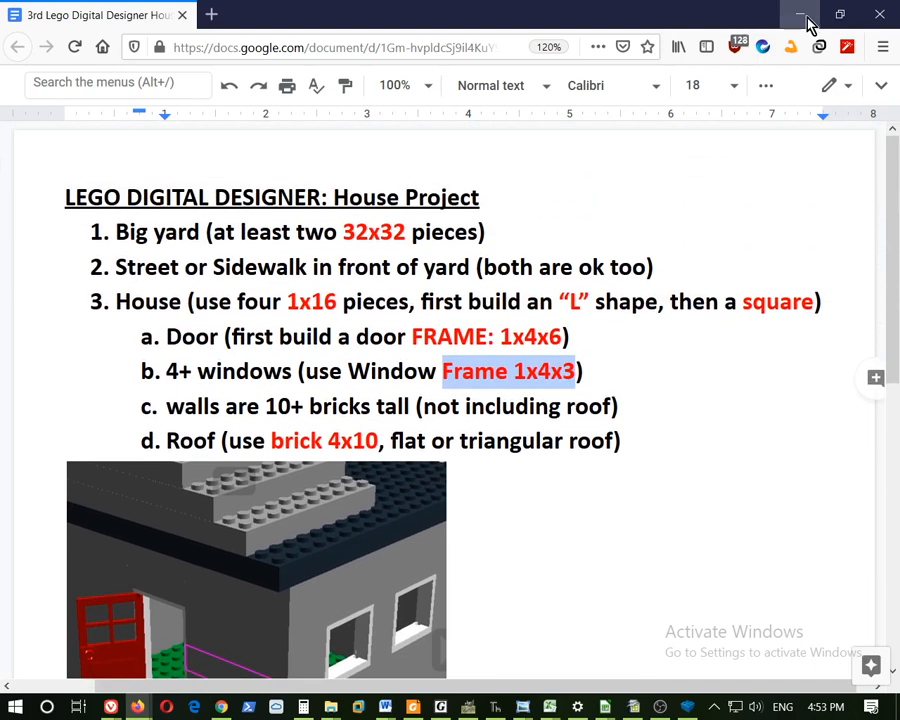
{"action": "left_click", "coordinate": [800, 14]}
Collapse the door and window parts category and expand the basic bricks category
{"action": "right_click_drag", "start_coordinate": [762, 381], "coordinate": [667, 354]}
{"action": "left_click_drag", "start_coordinate": [192, 428], "coordinate": [200, 155]}
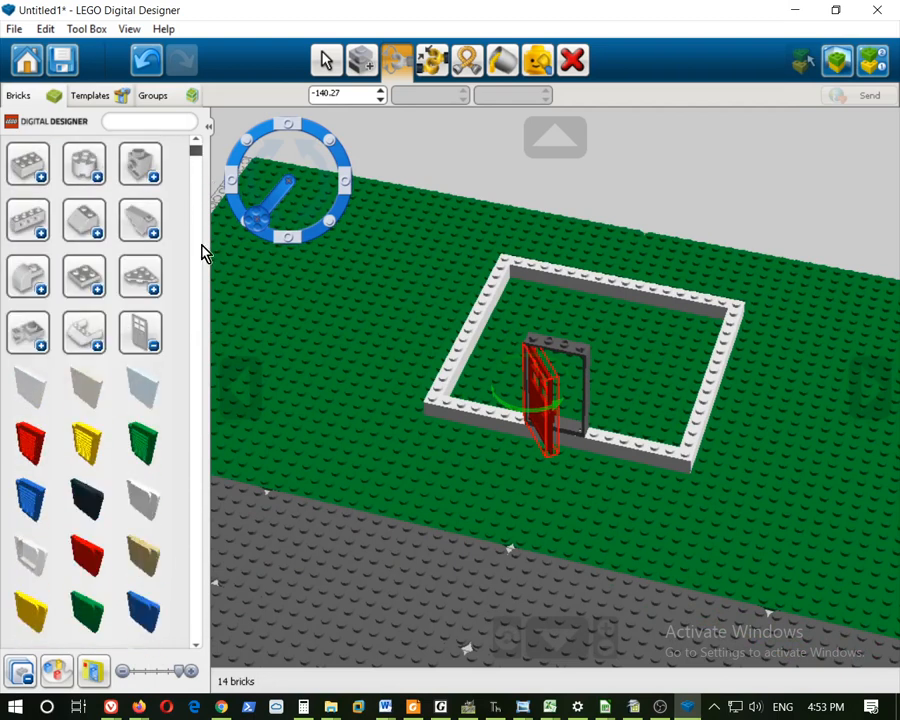
{"action": "left_click", "coordinate": [150, 345]}
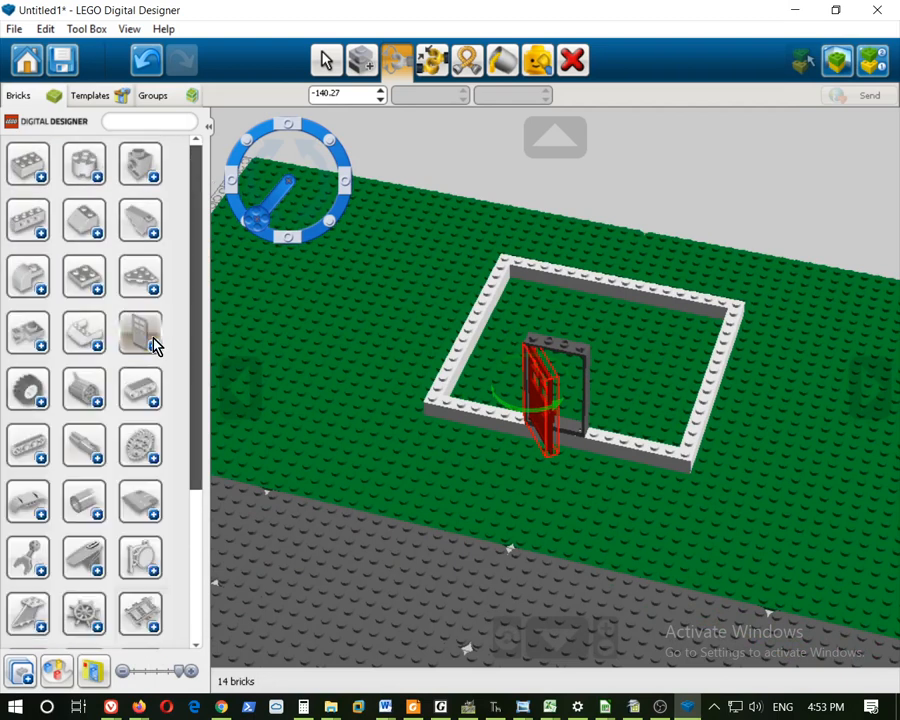
{"action": "left_click", "coordinate": [36, 177]}
{"action": "scroll", "coordinate": [90, 310], "scroll_direction": "down", "scroll_amount": 10}
{"action": "scroll", "coordinate": [115, 345], "scroll_direction": "up", "scroll_amount": 10}
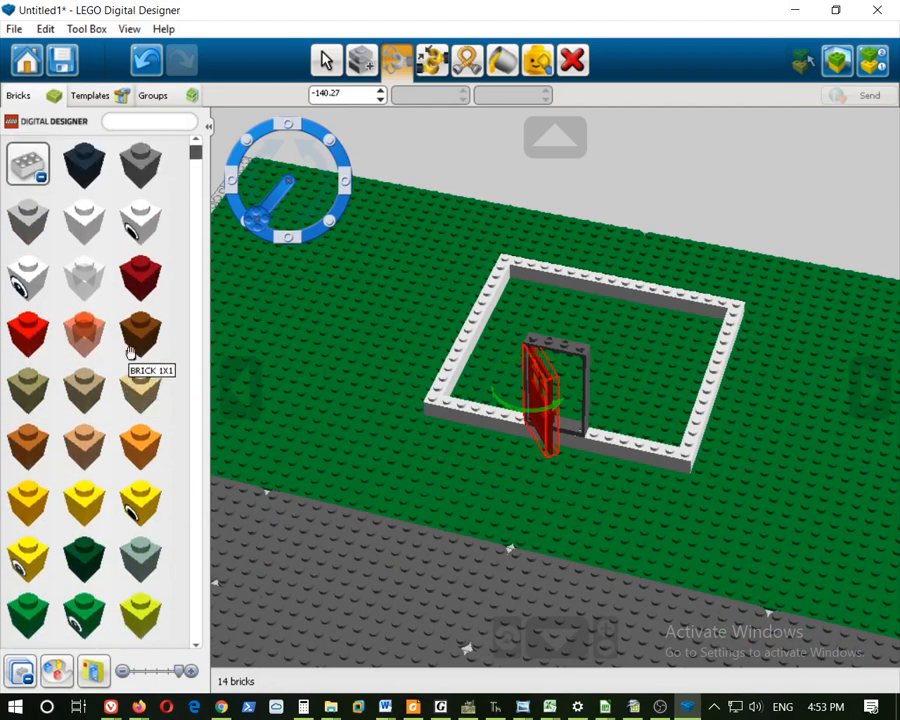
{"action": "left_click", "coordinate": [82, 226]}
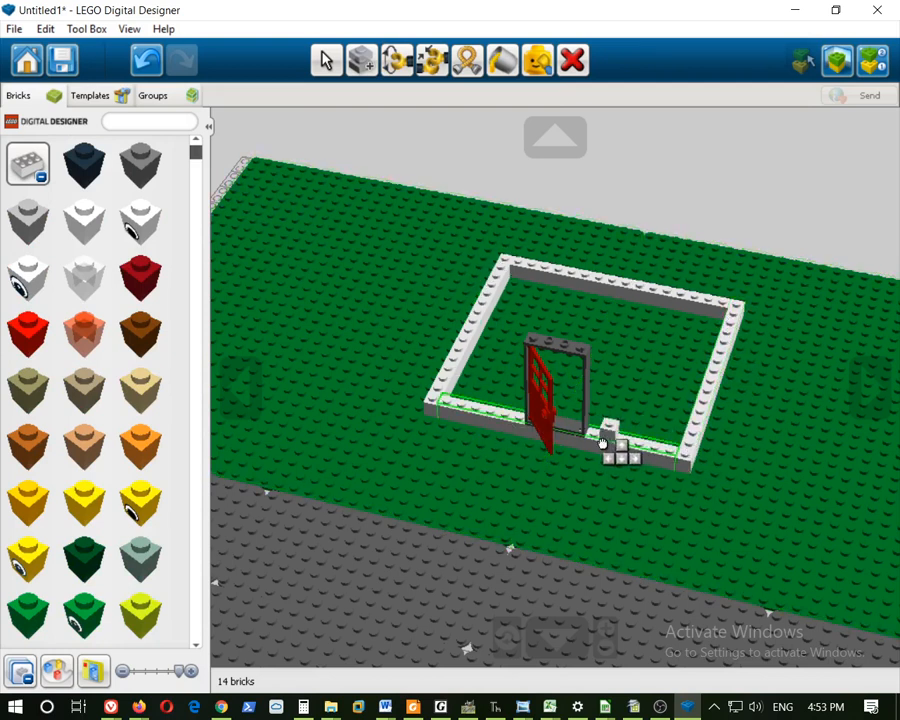
{"action": "left_click", "coordinate": [597, 432]}
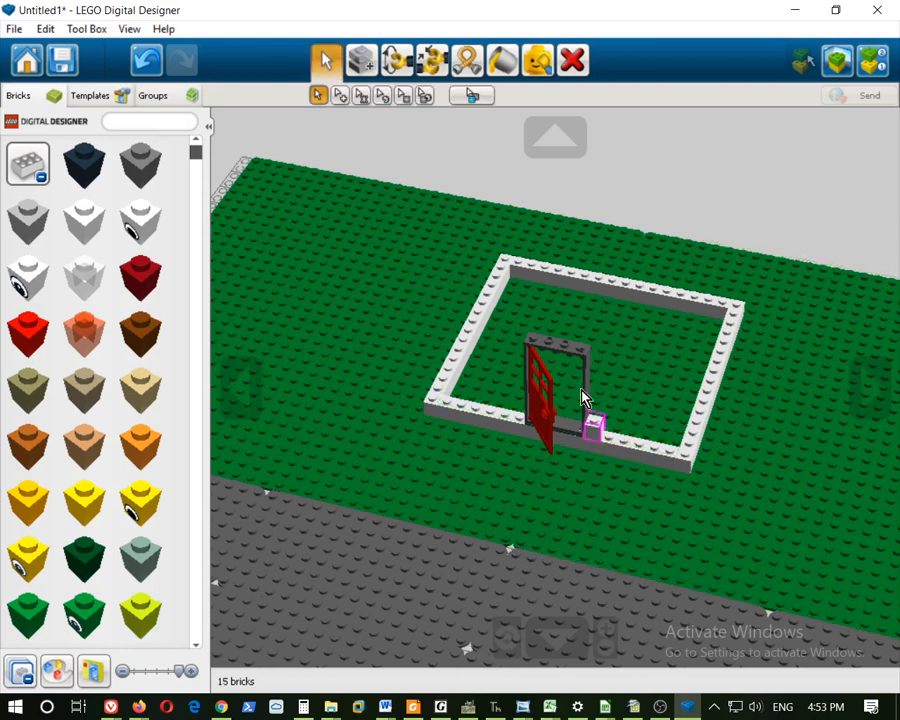
{"action": "left_click", "coordinate": [360, 62]}
{"action": "left_click", "coordinate": [600, 428]}
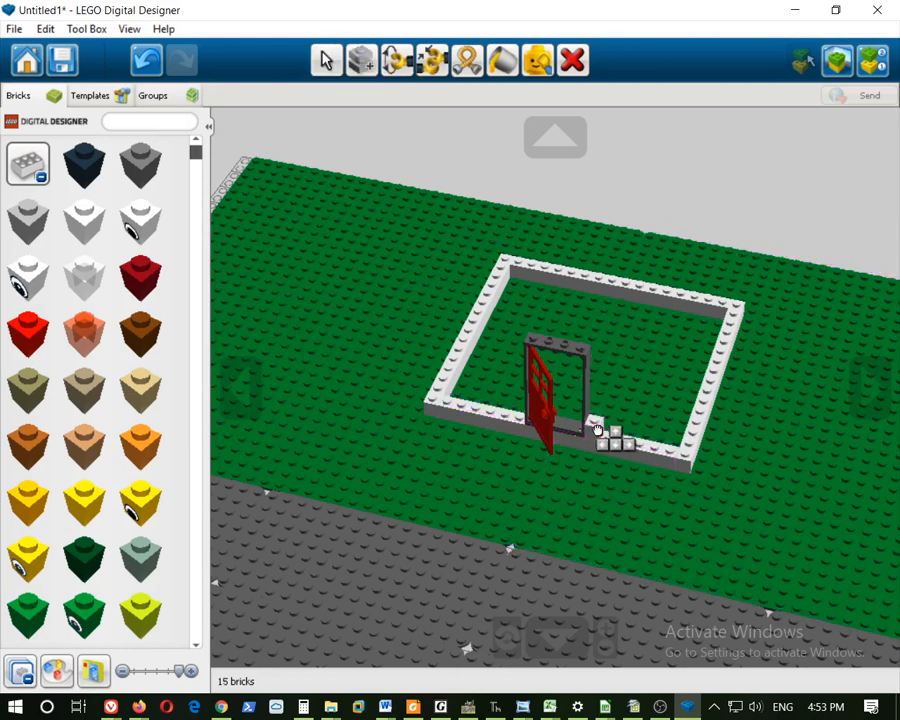
{"action": "left_click", "coordinate": [628, 440]}
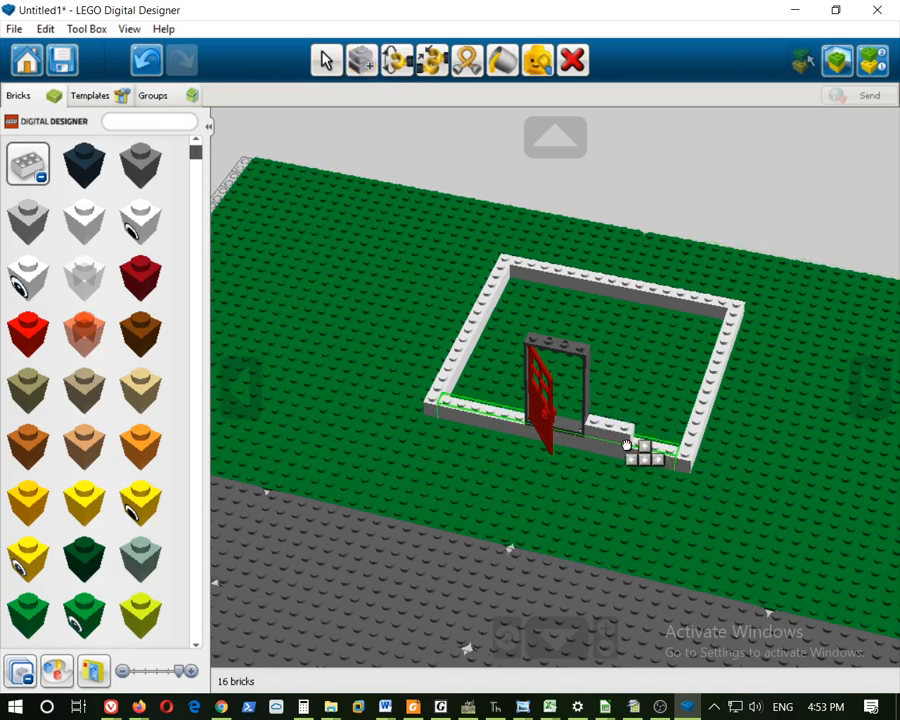
{"action": "left_click", "coordinate": [630, 449]}
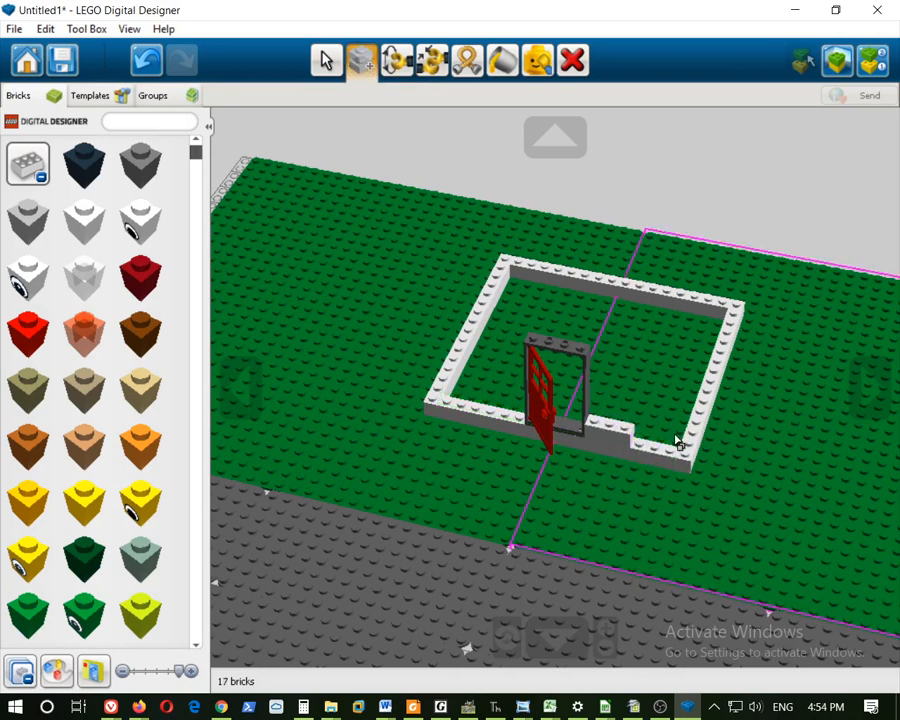
{"action": "left_click", "coordinate": [150, 64]}
{"action": "left_click", "coordinate": [152, 65]}
{"action": "left_click", "coordinate": [152, 65]}
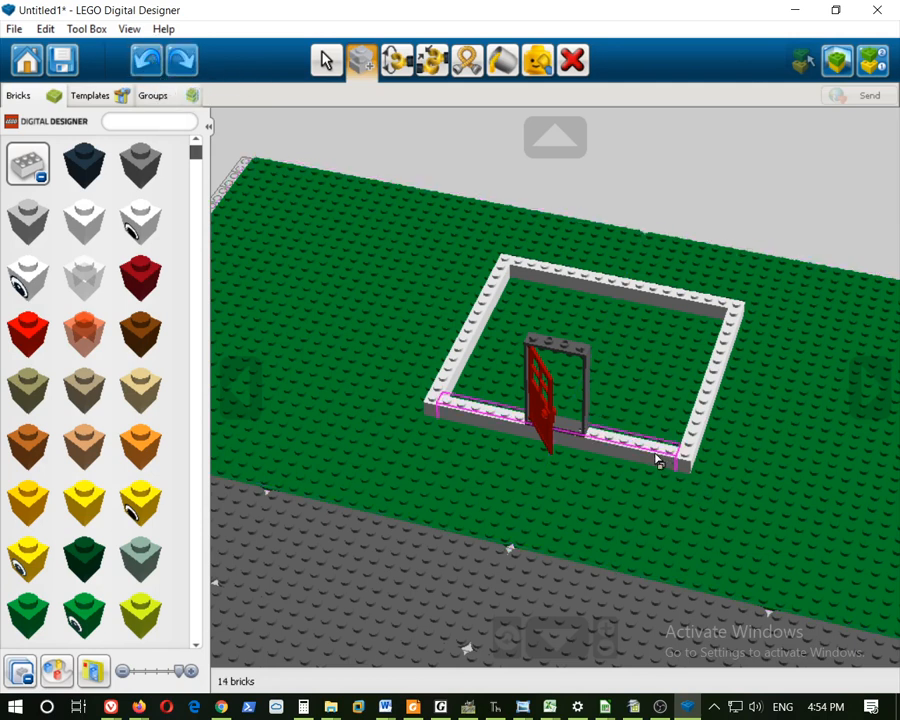
Find the white Brick 1x6 and place it on the front wall base, filling the gap right of the door frame
{"action": "middle_click_drag", "start_coordinate": [655, 458], "coordinate": [683, 414]}
{"action": "scroll", "coordinate": [710, 446], "scroll_direction": "up", "scroll_amount": 3}
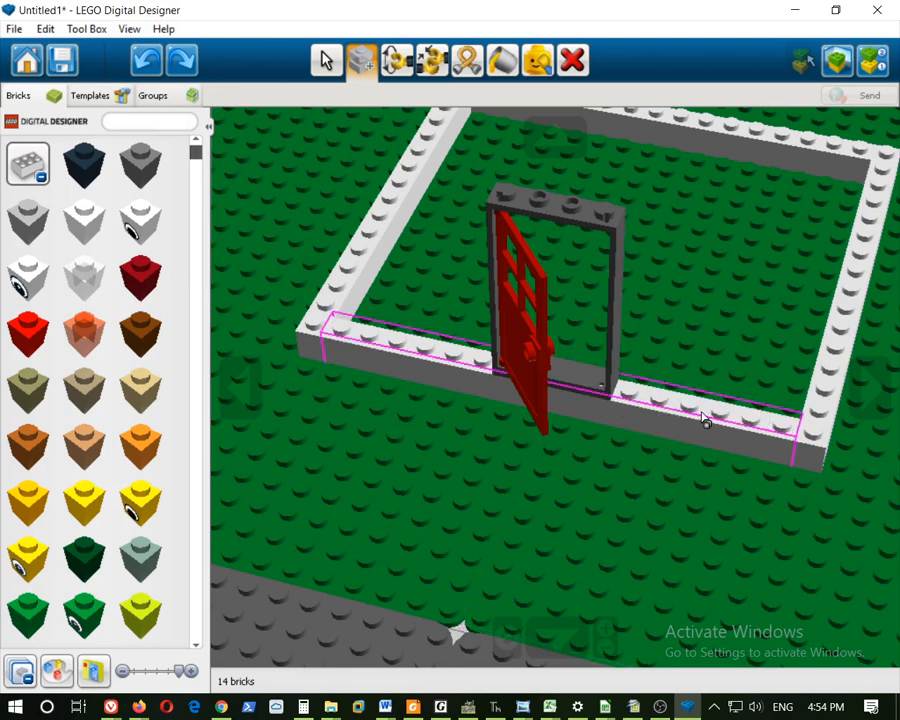
{"action": "scroll", "coordinate": [90, 374], "scroll_direction": "down", "scroll_amount": 10}
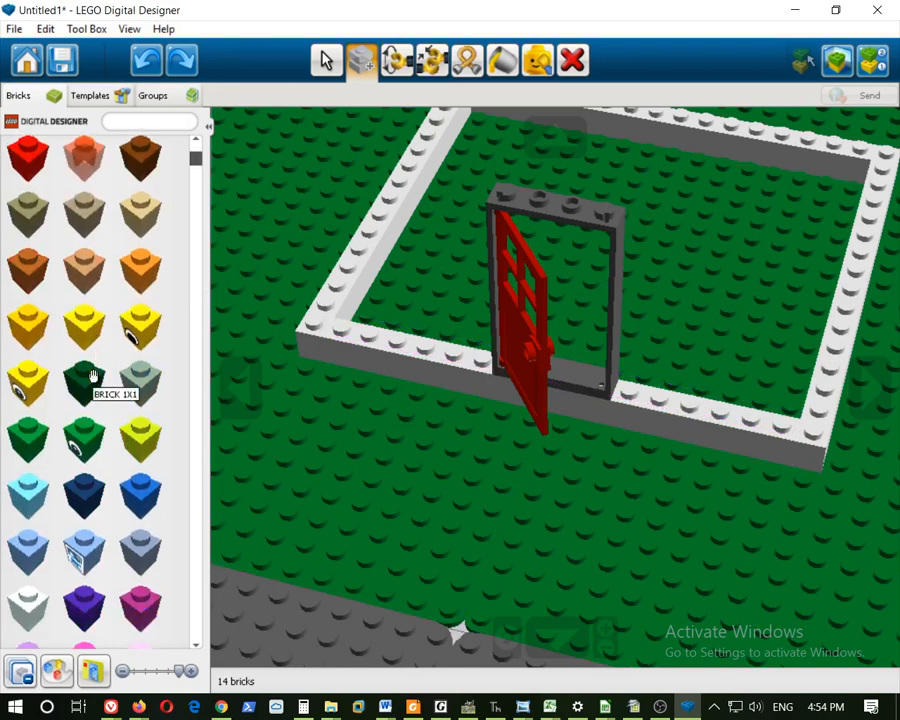
{"action": "scroll", "coordinate": [88, 418], "scroll_direction": "down", "scroll_amount": 10}
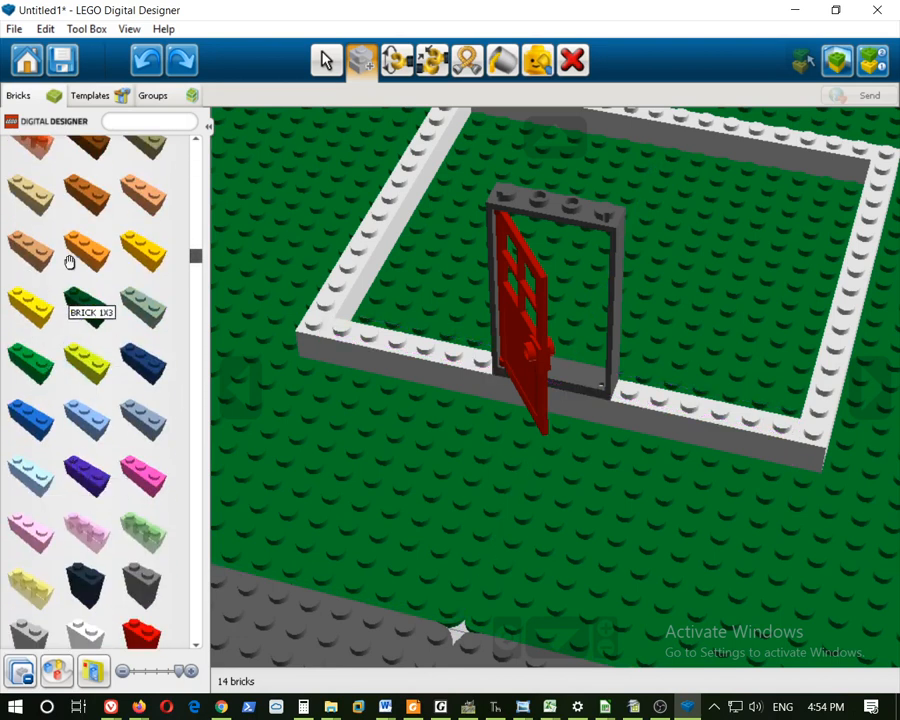
{"action": "scroll", "coordinate": [80, 300], "scroll_direction": "up", "scroll_amount": 3}
{"action": "scroll", "coordinate": [127, 435], "scroll_direction": "down", "scroll_amount": 6}
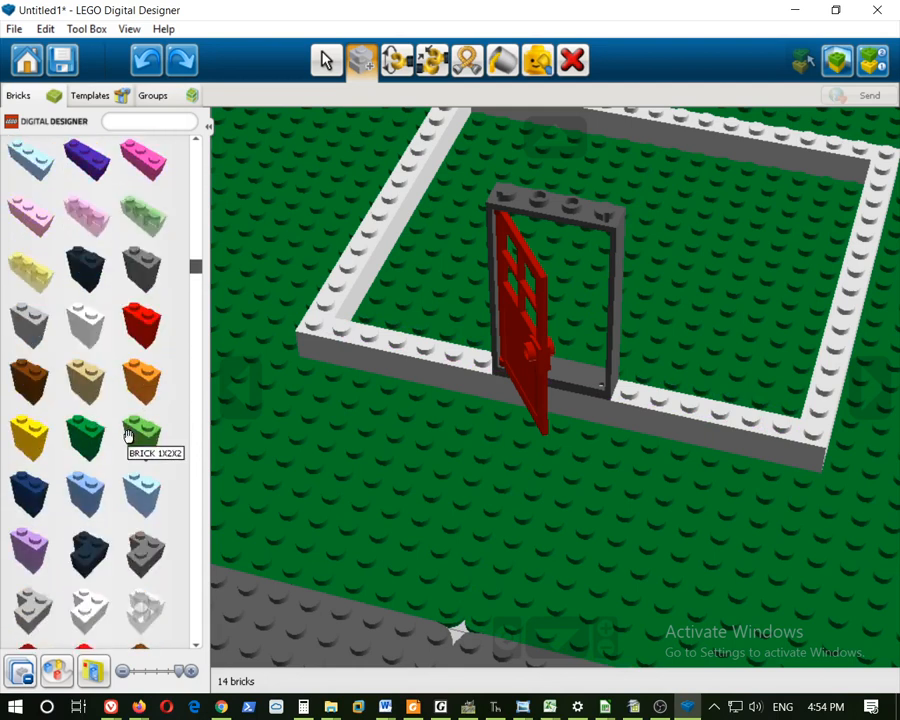
{"action": "scroll", "coordinate": [127, 446], "scroll_direction": "down", "scroll_amount": 6}
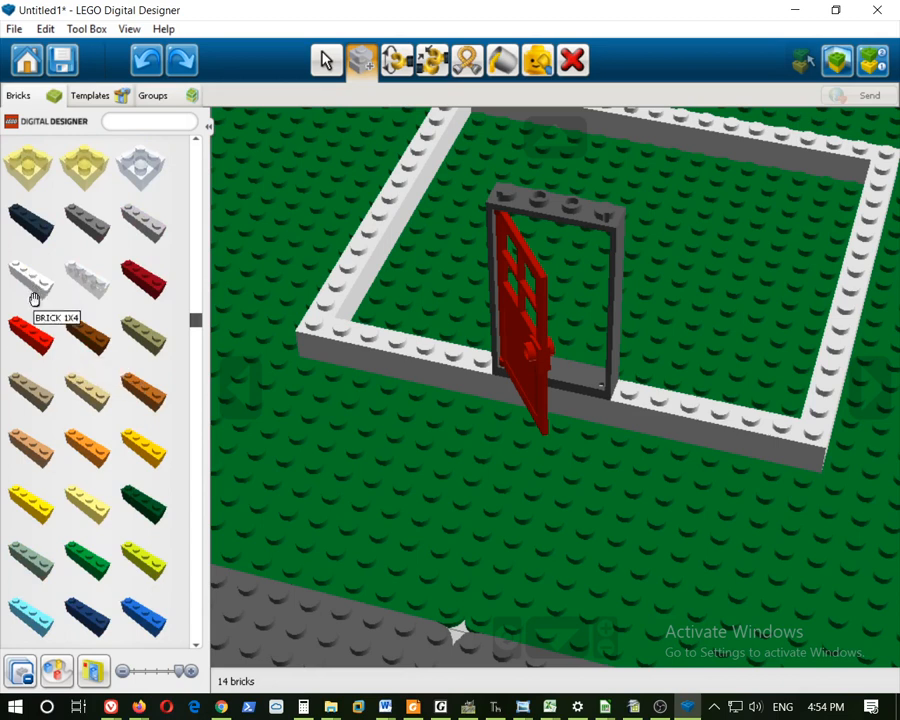
{"action": "scroll", "coordinate": [64, 420], "scroll_direction": "down", "scroll_amount": 7}
{"action": "scroll", "coordinate": [78, 456], "scroll_direction": "down", "scroll_amount": 8}
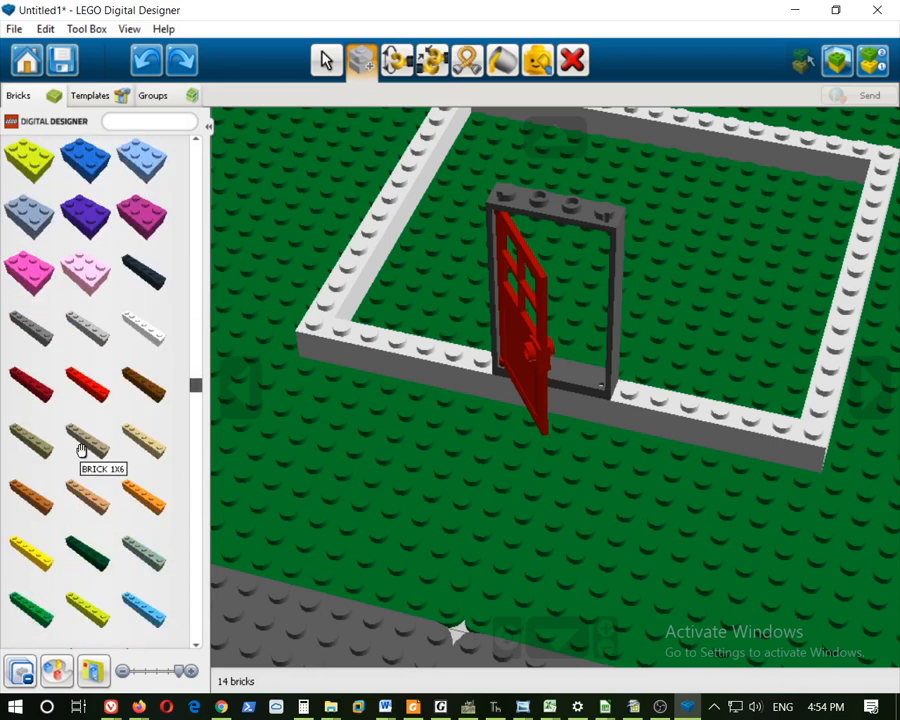
{"action": "left_click", "coordinate": [143, 335]}
{"action": "left_click", "coordinate": [700, 420]}
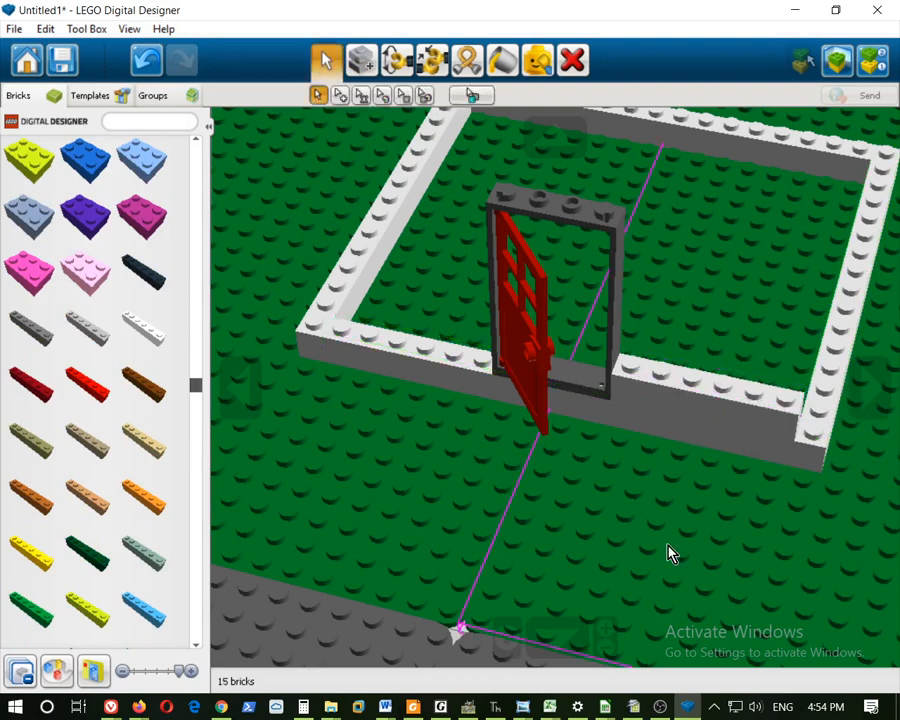
Clone the white 1x6 brick and stack two copies on it to raise the front wall right of the door
{"action": "left_click", "coordinate": [360, 61]}
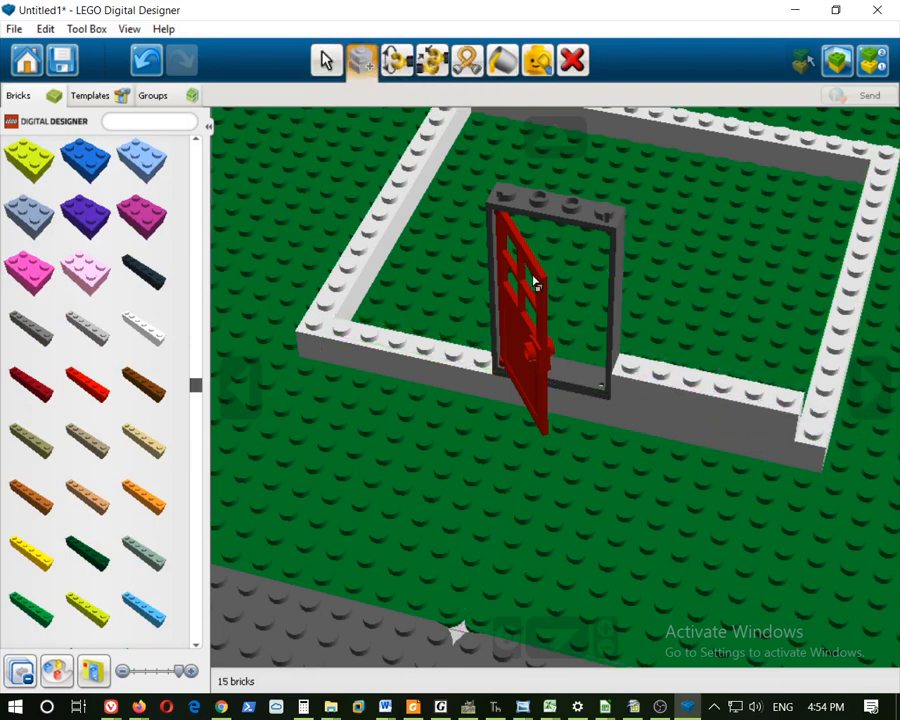
{"action": "left_click", "coordinate": [728, 406]}
{"action": "left_click", "coordinate": [703, 381]}
{"action": "left_click", "coordinate": [703, 381]}
{"action": "left_click", "coordinate": [719, 360]}
{"action": "left_click", "coordinate": [719, 358]}
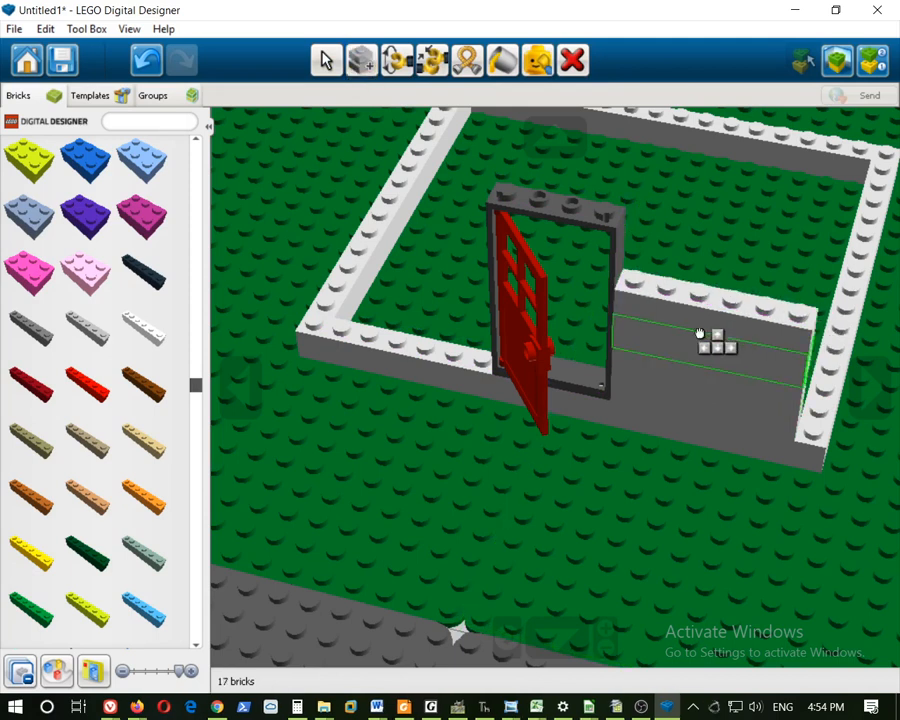
Raise the front wall left of the door by three layers with cloned white 1x6 bricks
{"action": "right_click_drag", "start_coordinate": [363, 447], "coordinate": [429, 457]}
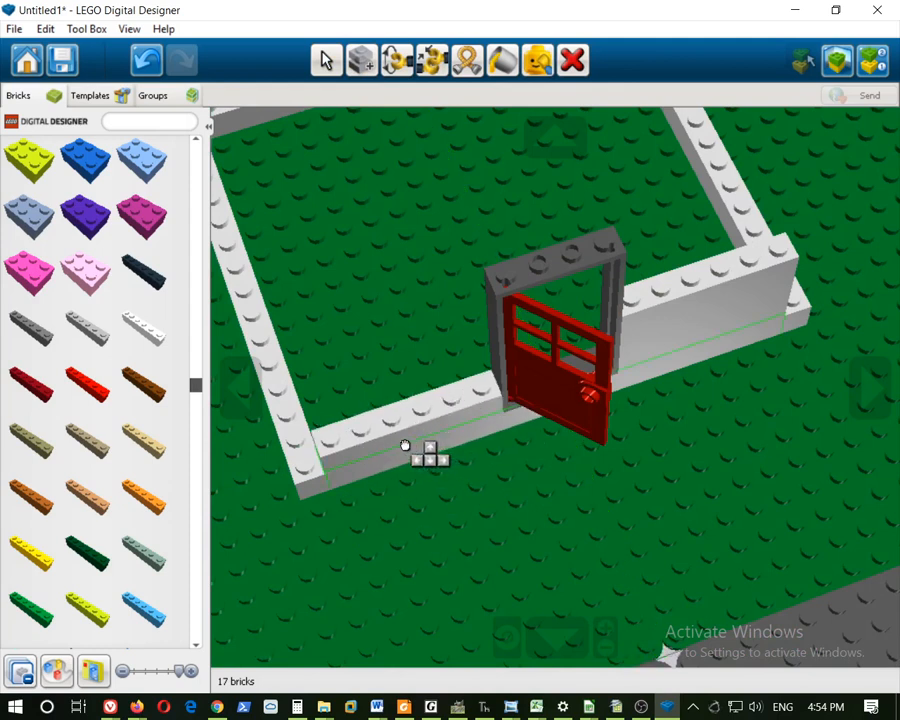
{"action": "left_click", "coordinate": [398, 444]}
{"action": "left_click", "coordinate": [358, 72]}
{"action": "left_click", "coordinate": [390, 432]}
{"action": "left_click", "coordinate": [410, 415]}
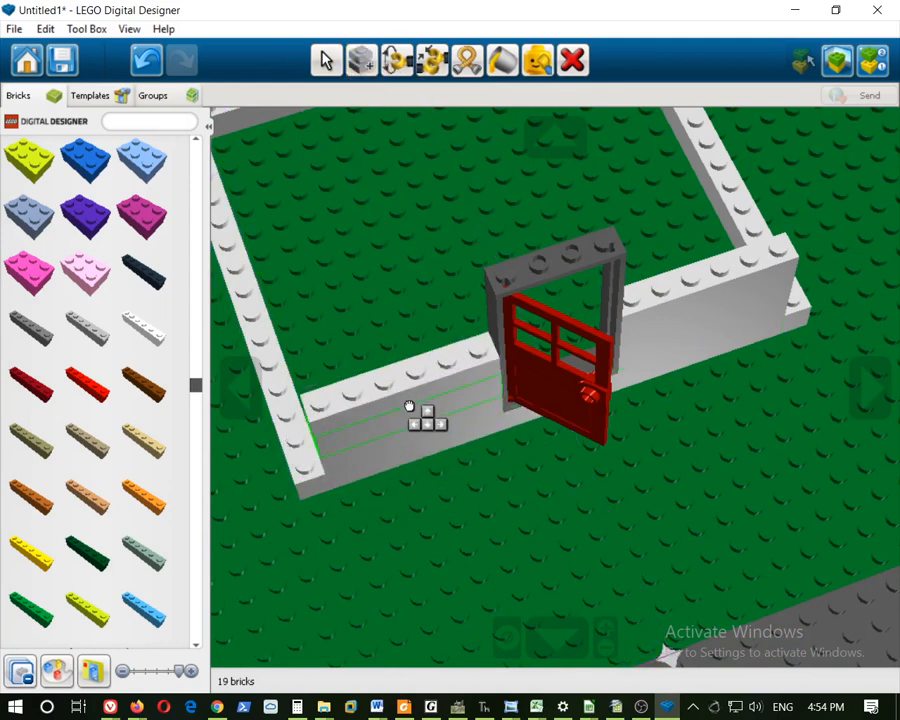
{"action": "left_click", "coordinate": [410, 404]}
{"action": "mouse_move", "coordinate": [428, 412]}
{"action": "right_mouse_down"}
{"action": "mouse_move", "coordinate": [460, 443]}
{"action": "mouse_move", "coordinate": [462, 428]}
{"action": "right_mouse_up"}
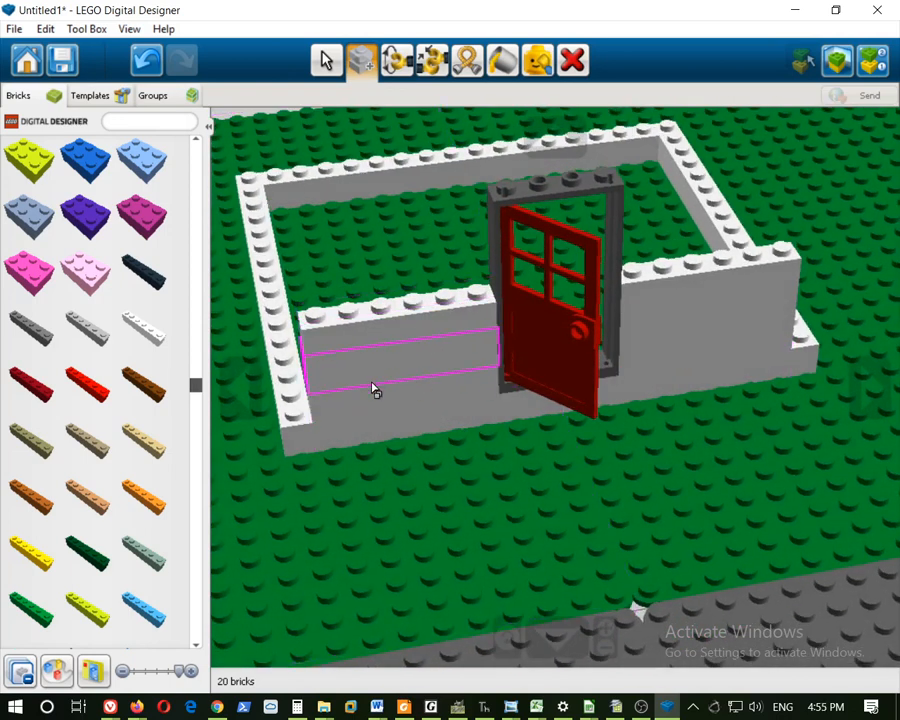
Clone the white 1x16 base brick and stack three copies on the side wall left of the door
{"action": "right_click_drag", "start_coordinate": [291, 492], "coordinate": [514, 497]}
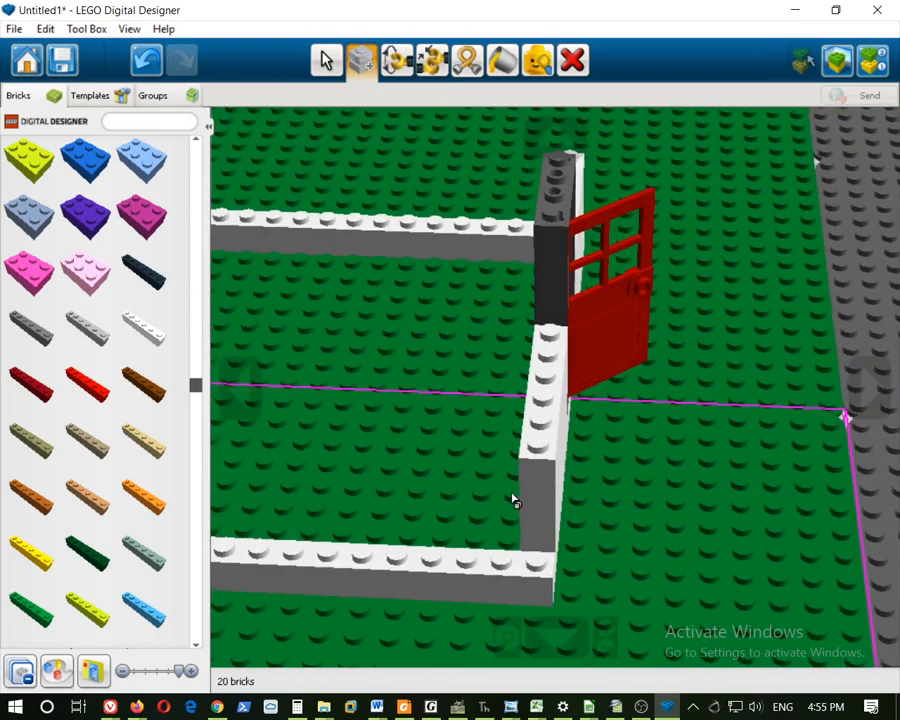
{"action": "scroll", "coordinate": [358, 542], "scroll_direction": "down", "scroll_amount": 3}
{"action": "right_click_drag", "start_coordinate": [378, 527], "coordinate": [416, 508]}
{"action": "left_click", "coordinate": [416, 506]}
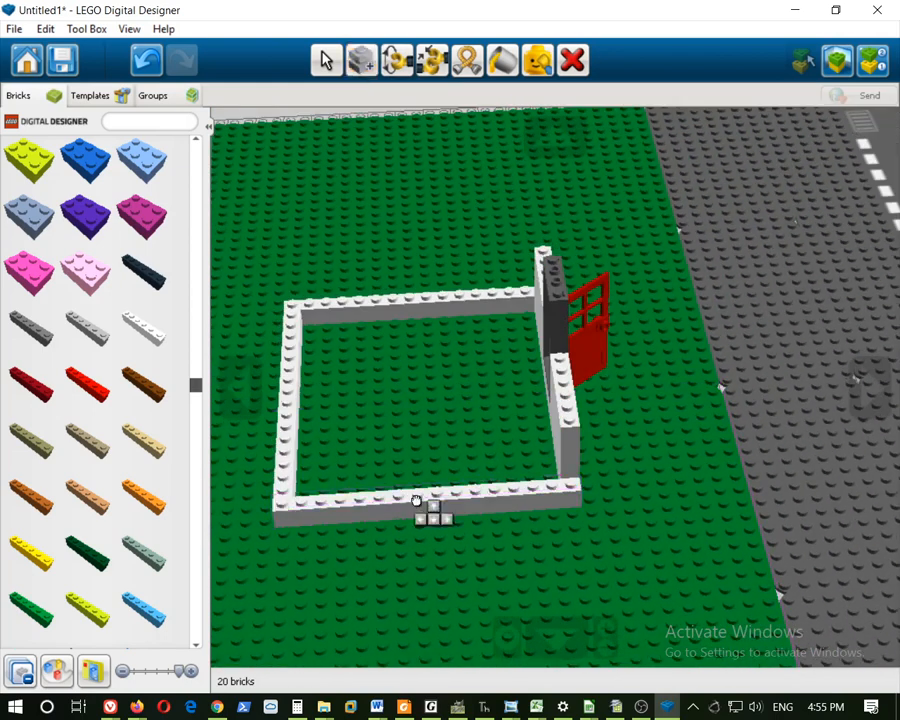
{"action": "left_click", "coordinate": [430, 499]}
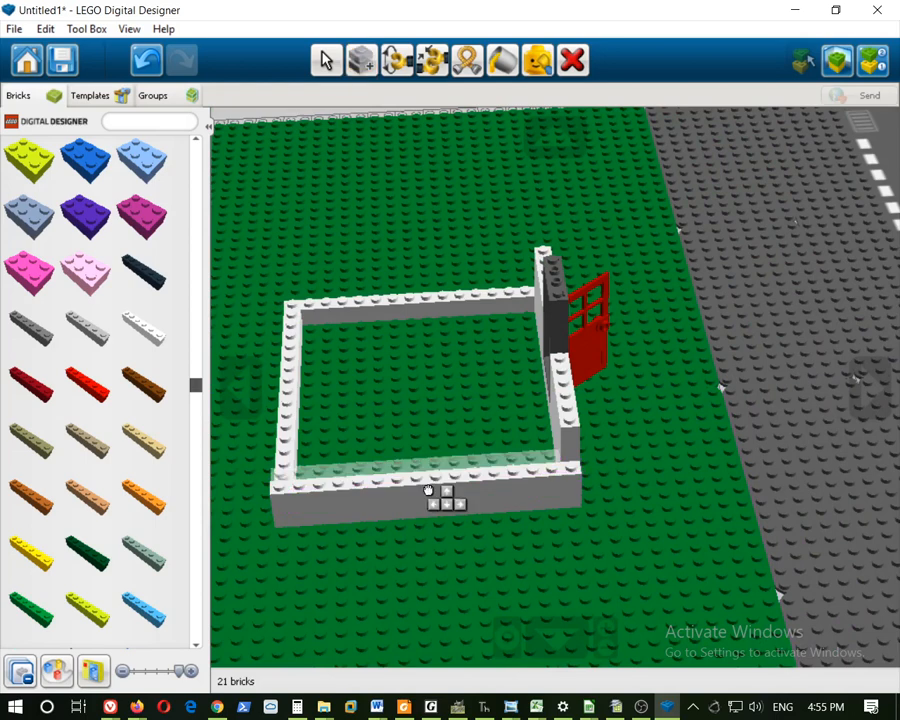
{"action": "left_click", "coordinate": [429, 481]}
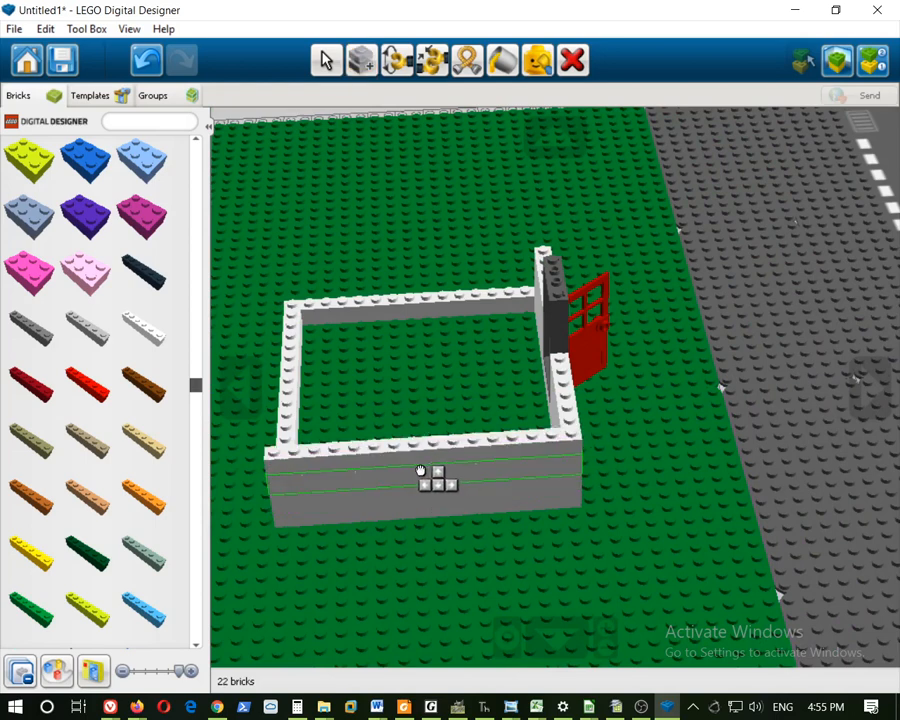
{"action": "left_click", "coordinate": [421, 471]}
Raise the back wall by stacking three clones of its white 1x16 base brick
{"action": "right_click_drag", "start_coordinate": [402, 480], "coordinate": [558, 598]}
{"action": "right_click_drag", "start_coordinate": [761, 600], "coordinate": [825, 539]}
{"action": "right_click_drag", "start_coordinate": [876, 515], "coordinate": [576, 424]}
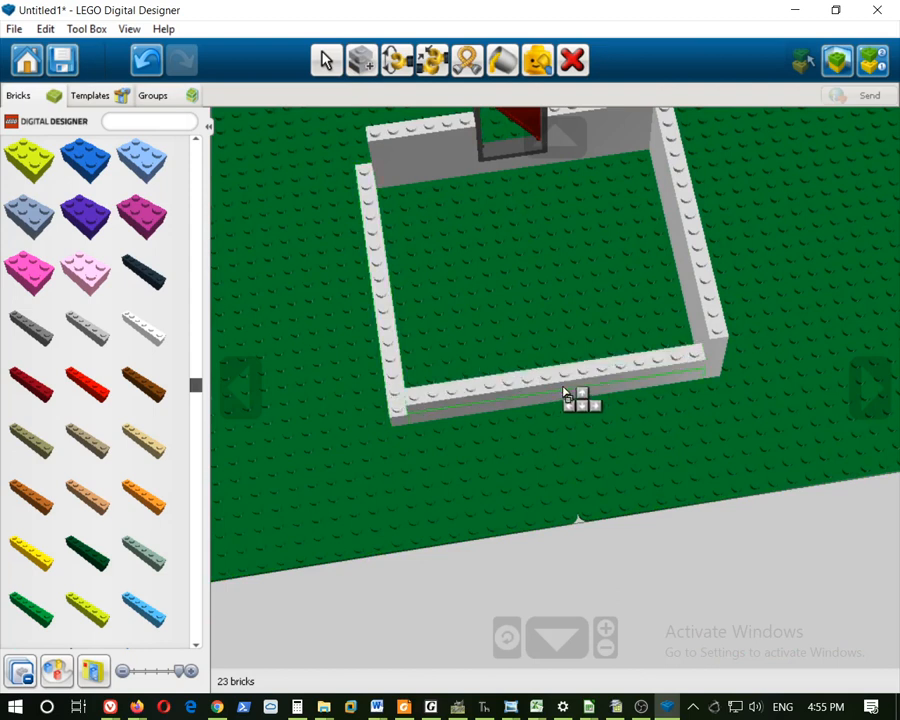
{"action": "left_click", "coordinate": [570, 386]}
{"action": "left_click", "coordinate": [568, 377]}
{"action": "left_click", "coordinate": [568, 370]}
Stack three clones of the white 1x16 base brick on the remaining side wall, right of the door
{"action": "right_click_drag", "start_coordinate": [390, 428], "coordinate": [724, 410]}
{"action": "right_click_drag", "start_coordinate": [456, 546], "coordinate": [449, 580]}
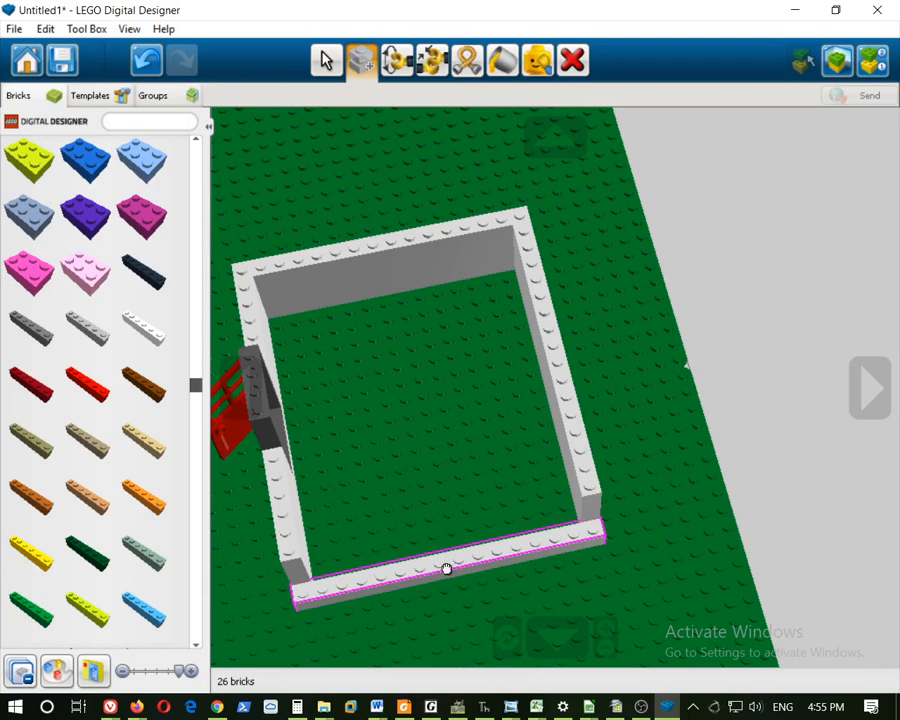
{"action": "left_click", "coordinate": [448, 561]}
{"action": "left_click", "coordinate": [451, 554]}
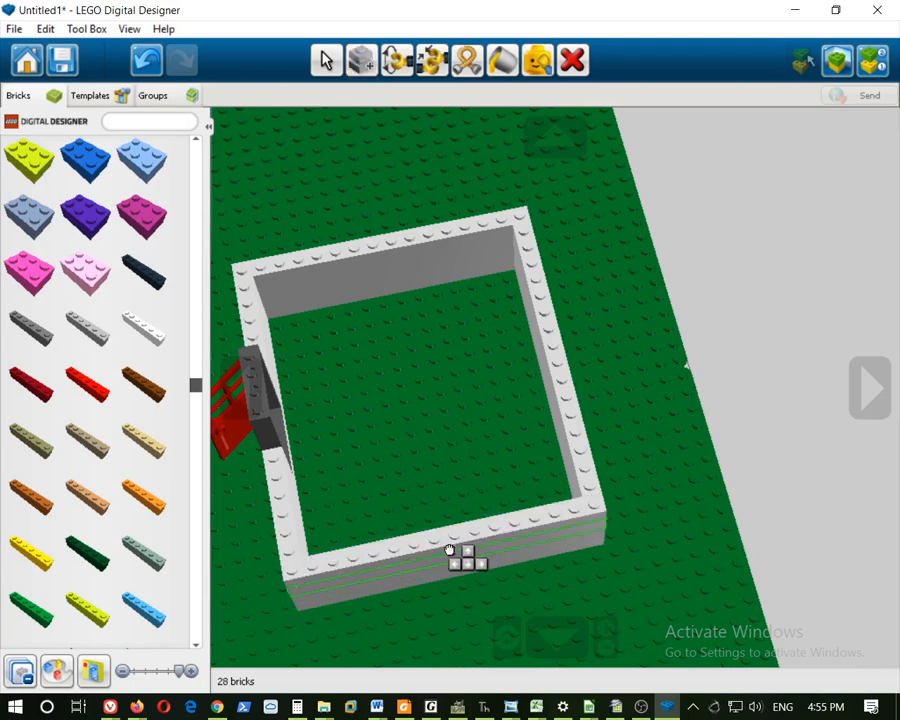
{"action": "left_click", "coordinate": [450, 550]}
Place a dark grey 1x4x3 window frame on top of the front wall to the right of the door
{"action": "mouse_move", "coordinate": [605, 563]}
{"action": "right_mouse_down"}
{"action": "mouse_move", "coordinate": [512, 452]}
{"action": "mouse_move", "coordinate": [639, 402]}
{"action": "mouse_move", "coordinate": [737, 386]}
{"action": "mouse_move", "coordinate": [444, 396]}
{"action": "right_mouse_up"}
{"action": "right_click_drag", "start_coordinate": [886, 469], "coordinate": [455, 488]}
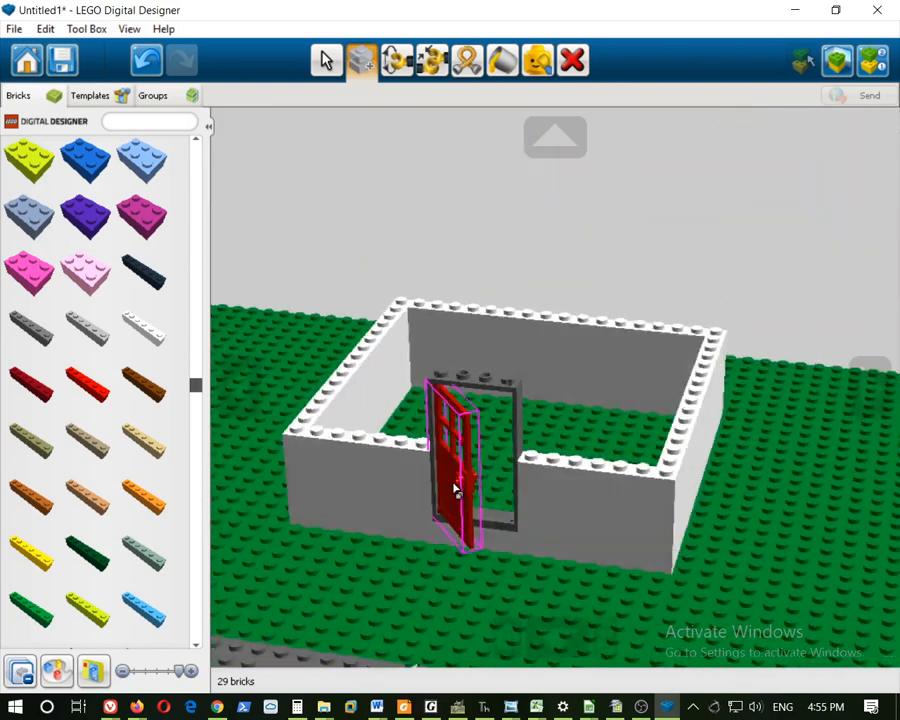
{"action": "left_click_drag", "start_coordinate": [193, 397], "coordinate": [163, 160]}
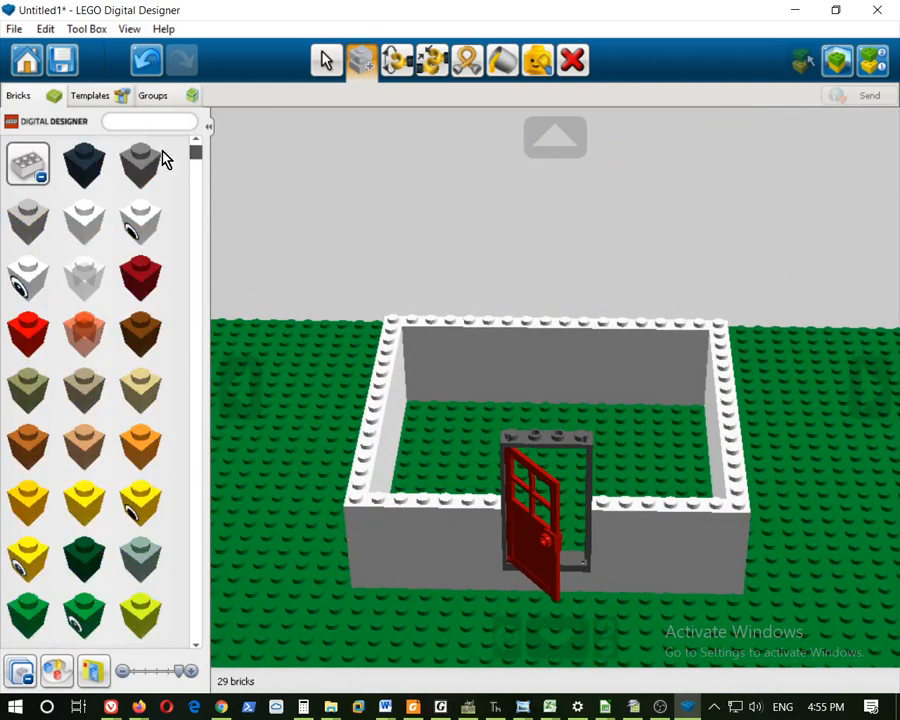
{"action": "left_click", "coordinate": [30, 178]}
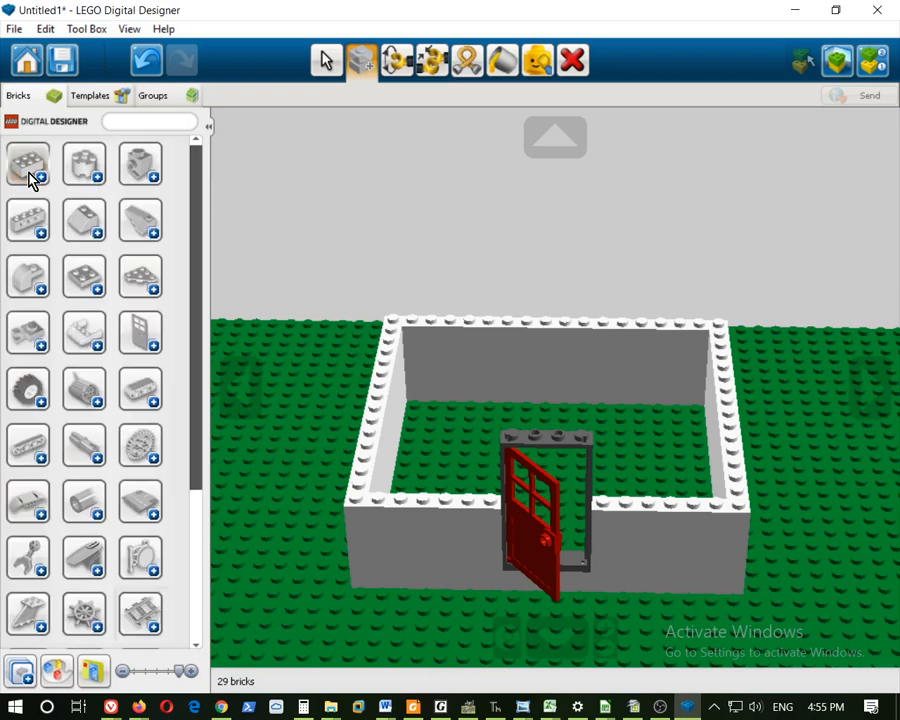
{"action": "left_click", "coordinate": [143, 336]}
{"action": "scroll", "coordinate": [156, 412], "scroll_direction": "down", "scroll_amount": 10}
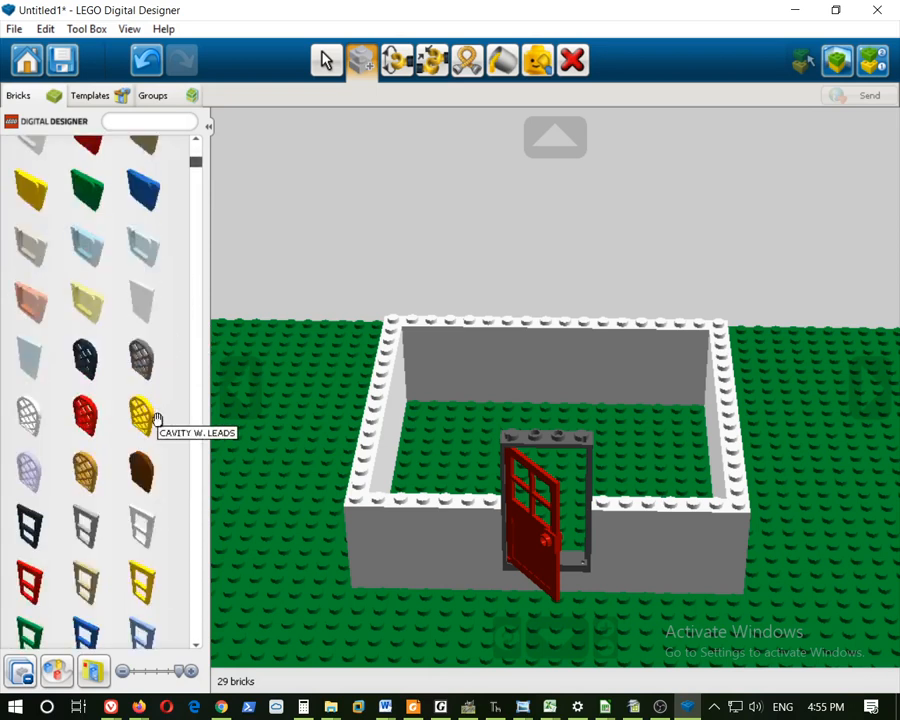
{"action": "scroll", "coordinate": [152, 440], "scroll_direction": "down", "scroll_amount": 15}
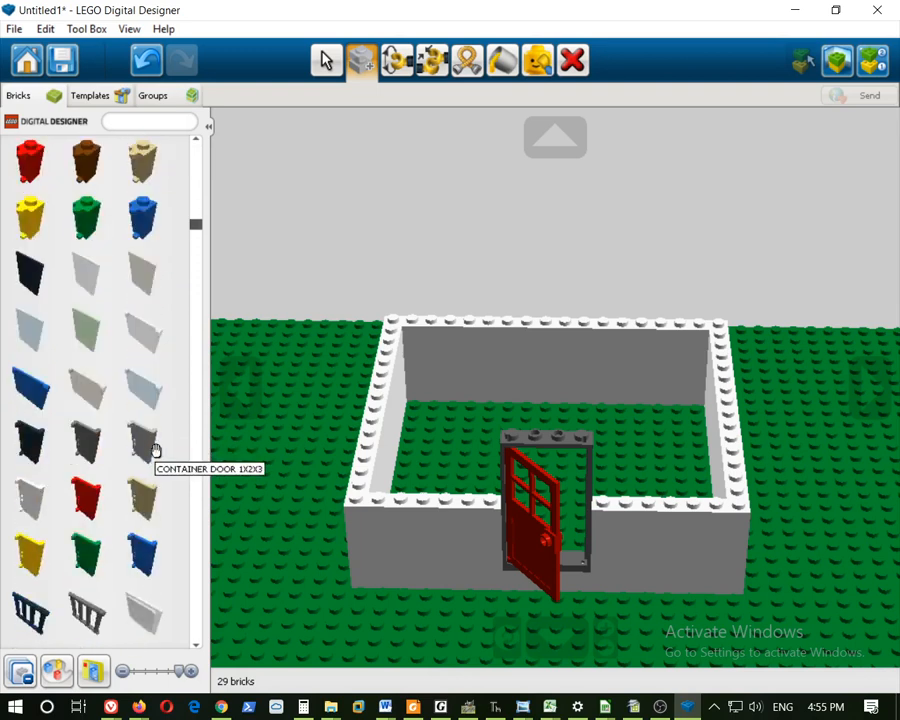
{"action": "scroll", "coordinate": [155, 458], "scroll_direction": "down", "scroll_amount": 15}
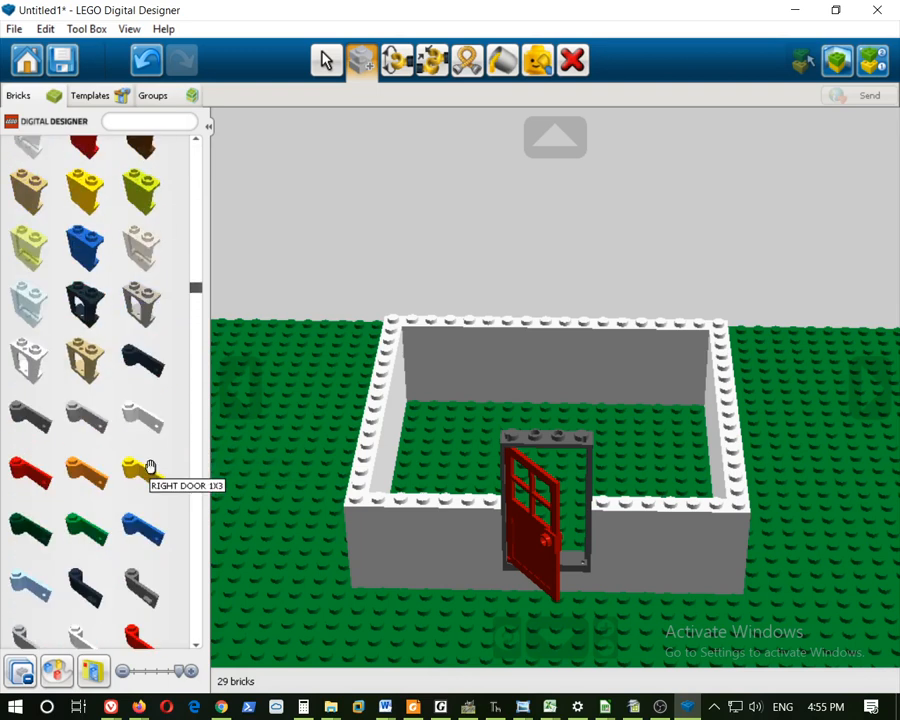
{"action": "scroll", "coordinate": [148, 474], "scroll_direction": "down", "scroll_amount": 15}
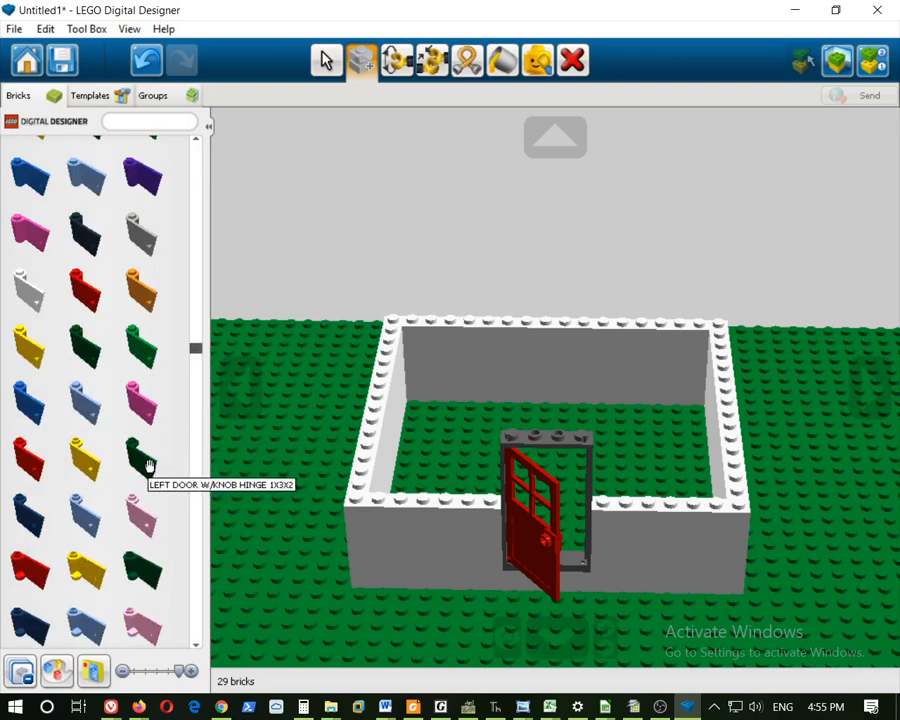
{"action": "scroll", "coordinate": [148, 462], "scroll_direction": "down", "scroll_amount": 15}
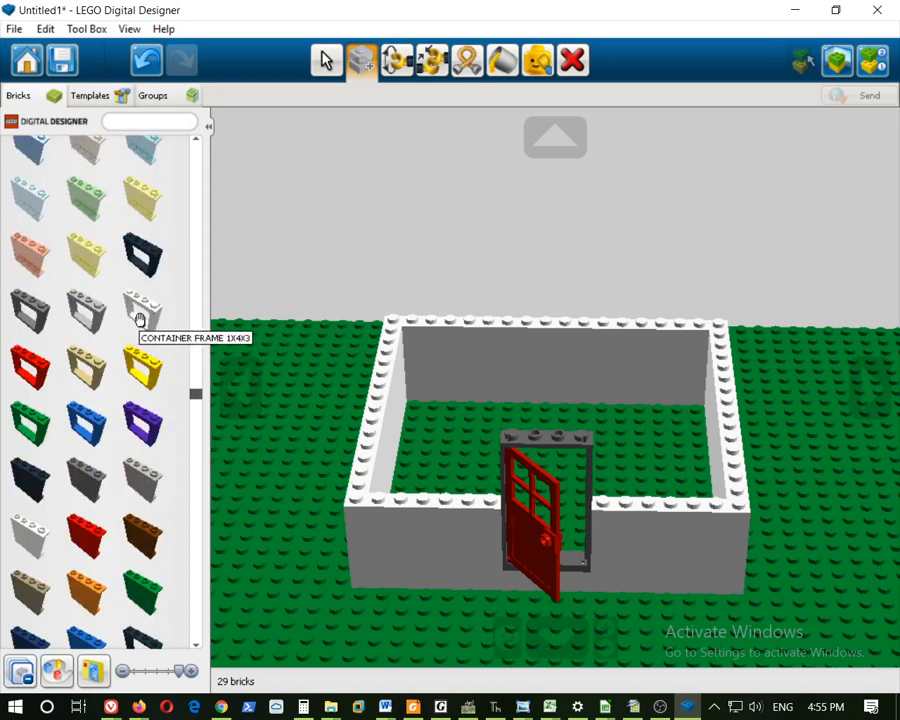
{"action": "scroll", "coordinate": [140, 319], "scroll_direction": "down", "scroll_amount": 6}
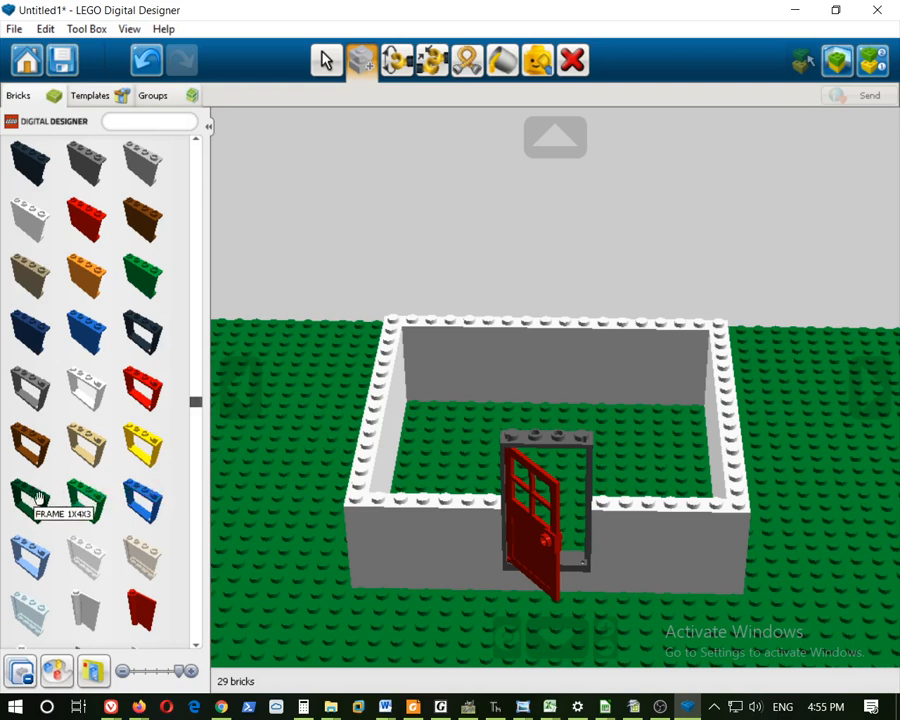
{"action": "left_click", "coordinate": [36, 394]}
{"action": "right_click_drag", "start_coordinate": [799, 488], "coordinate": [578, 608]}
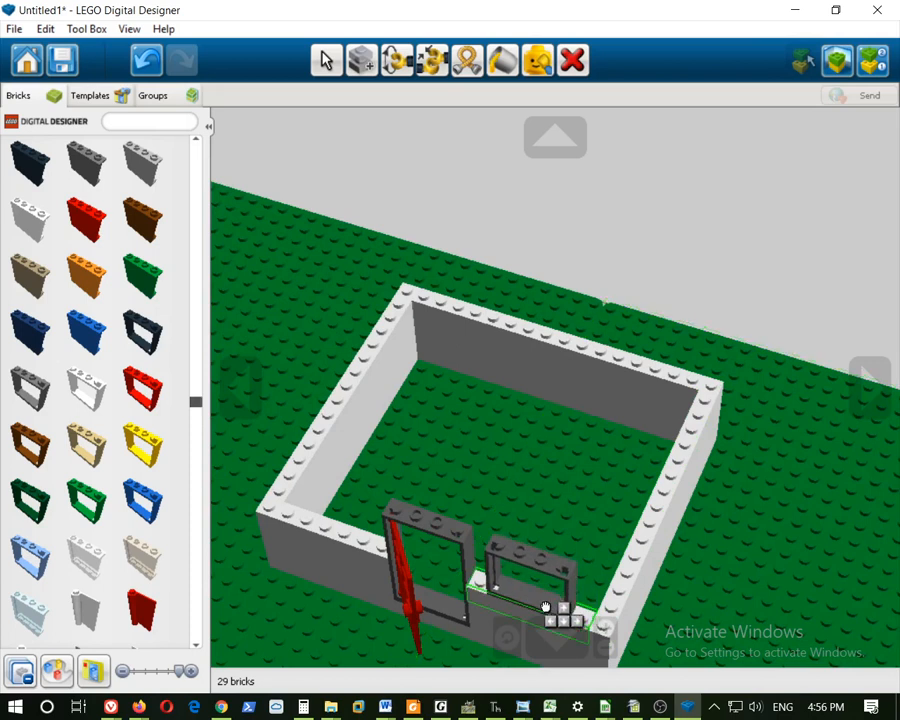
{"action": "left_click", "coordinate": [545, 607]}
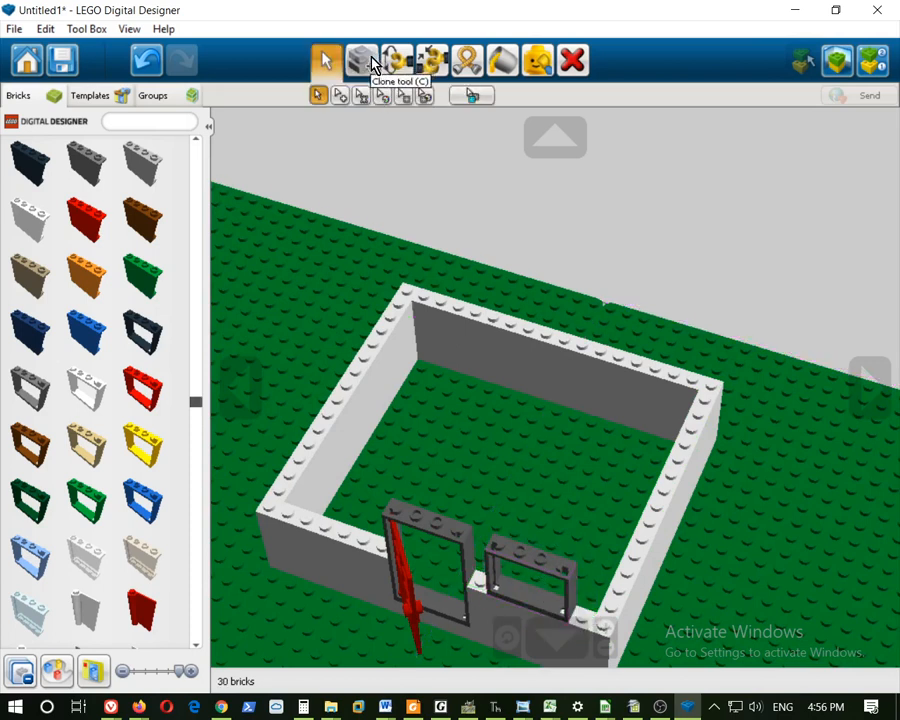
Clone the dark grey window frame onto the front wall to the left of the door
{"action": "left_click", "coordinate": [362, 61]}
{"action": "left_click", "coordinate": [540, 571]}
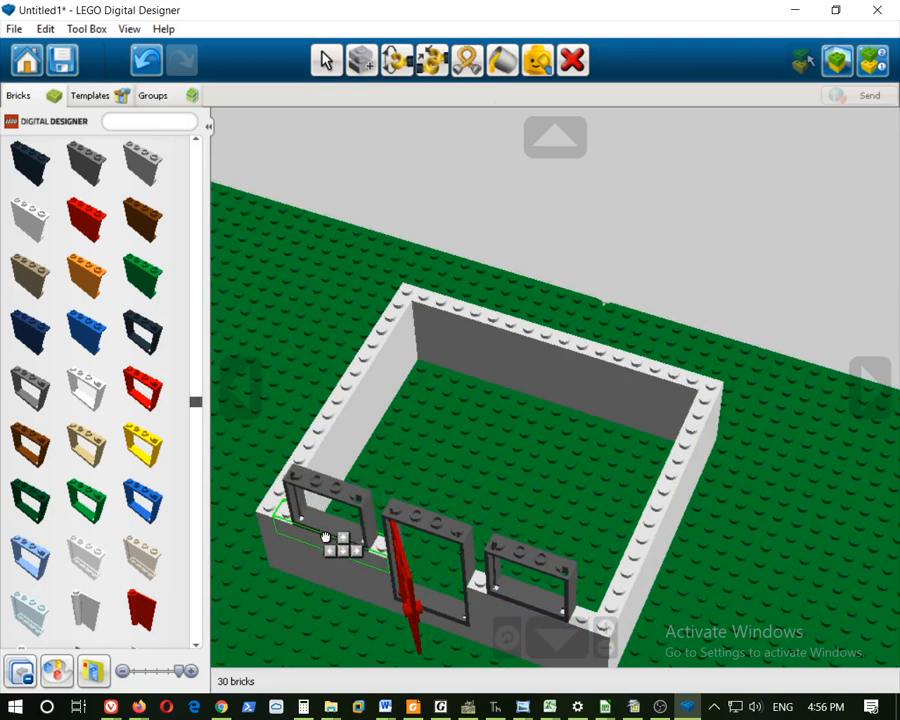
{"action": "left_click", "coordinate": [345, 538]}
Clone the dark grey window frame onto the middle of each of the two side walls
{"action": "mouse_move", "coordinate": [704, 551]}
{"action": "right_mouse_down"}
{"action": "mouse_move", "coordinate": [611, 581]}
{"action": "mouse_move", "coordinate": [311, 494]}
{"action": "right_mouse_up"}
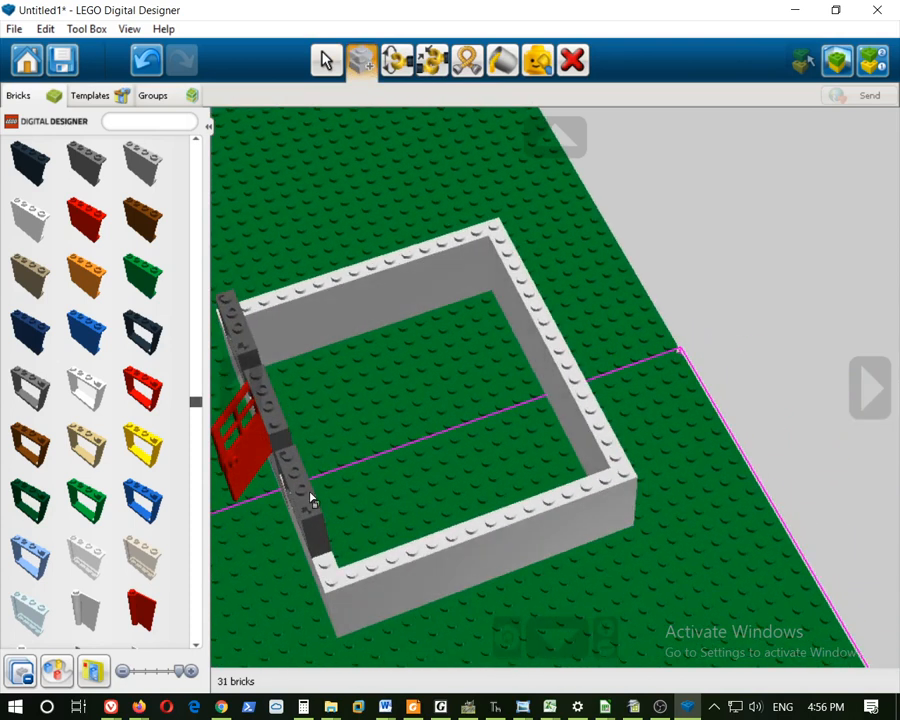
{"action": "left_click", "coordinate": [314, 508]}
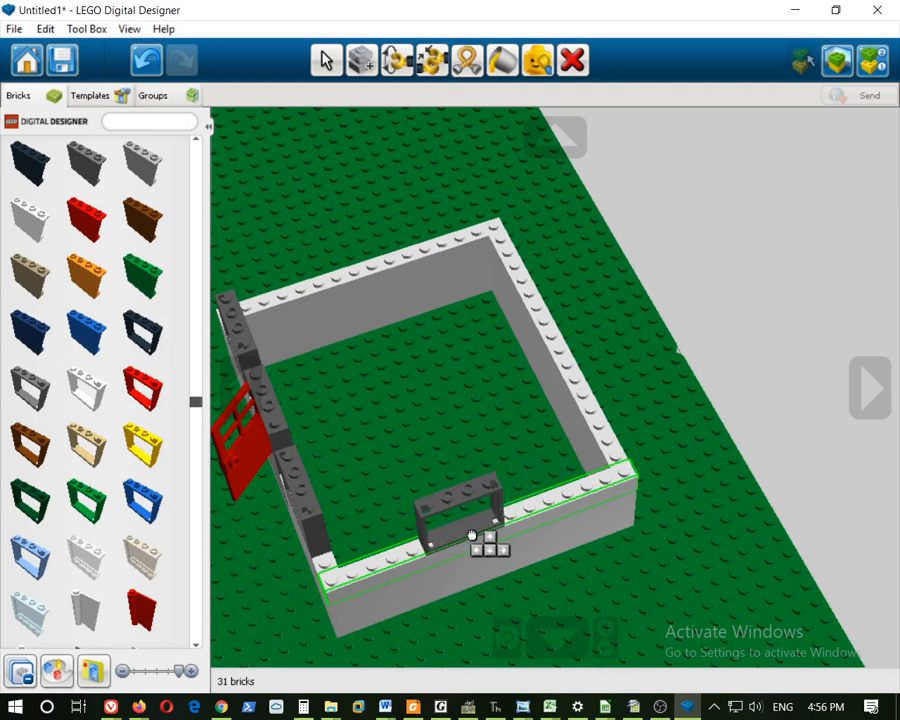
{"action": "left_click", "coordinate": [474, 537]}
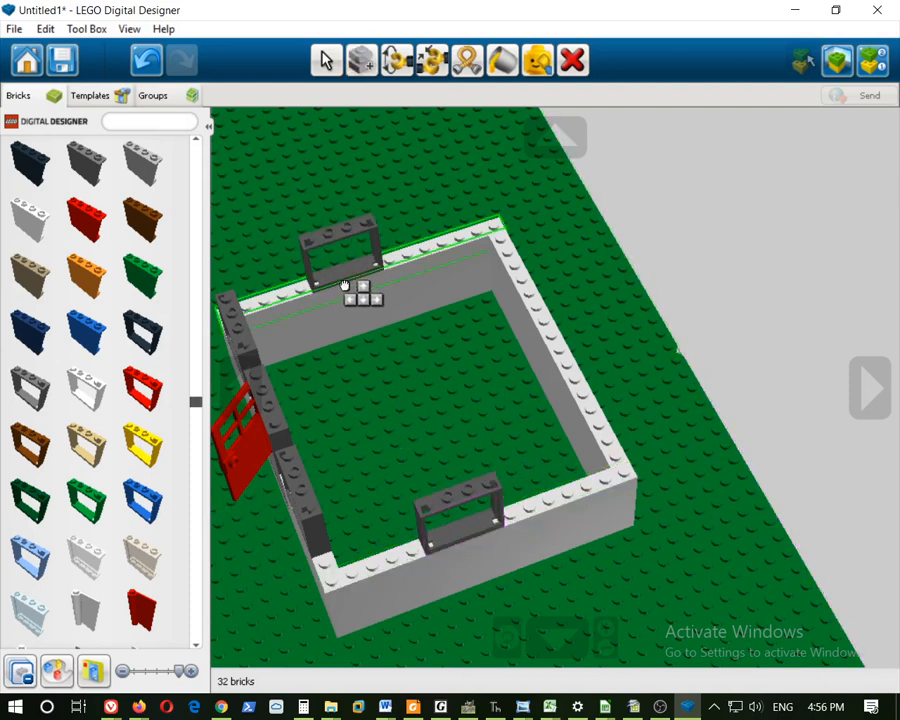
{"action": "left_click", "coordinate": [345, 287]}
{"action": "mouse_move", "coordinate": [345, 287]}
{"action": "right_mouse_down"}
{"action": "mouse_move", "coordinate": [301, 490]}
{"action": "mouse_move", "coordinate": [502, 457]}
{"action": "mouse_move", "coordinate": [552, 395]}
{"action": "mouse_move", "coordinate": [452, 480]}
{"action": "mouse_move", "coordinate": [719, 464]}
{"action": "mouse_move", "coordinate": [675, 500]}
{"action": "mouse_move", "coordinate": [442, 516]}
{"action": "mouse_move", "coordinate": [251, 474]}
{"action": "mouse_move", "coordinate": [619, 518]}
{"action": "mouse_move", "coordinate": [478, 512]}
{"action": "mouse_move", "coordinate": [490, 470]}
{"action": "right_mouse_up"}
{"action": "right_click_drag", "start_coordinate": [560, 568], "coordinate": [700, 550]}
{"action": "right_click_drag", "start_coordinate": [816, 548], "coordinate": [553, 599]}
Place a white 1x1 brick on the front wall between the left window frame and the door frame
{"action": "left_click_drag", "start_coordinate": [207, 400], "coordinate": [198, 160]}
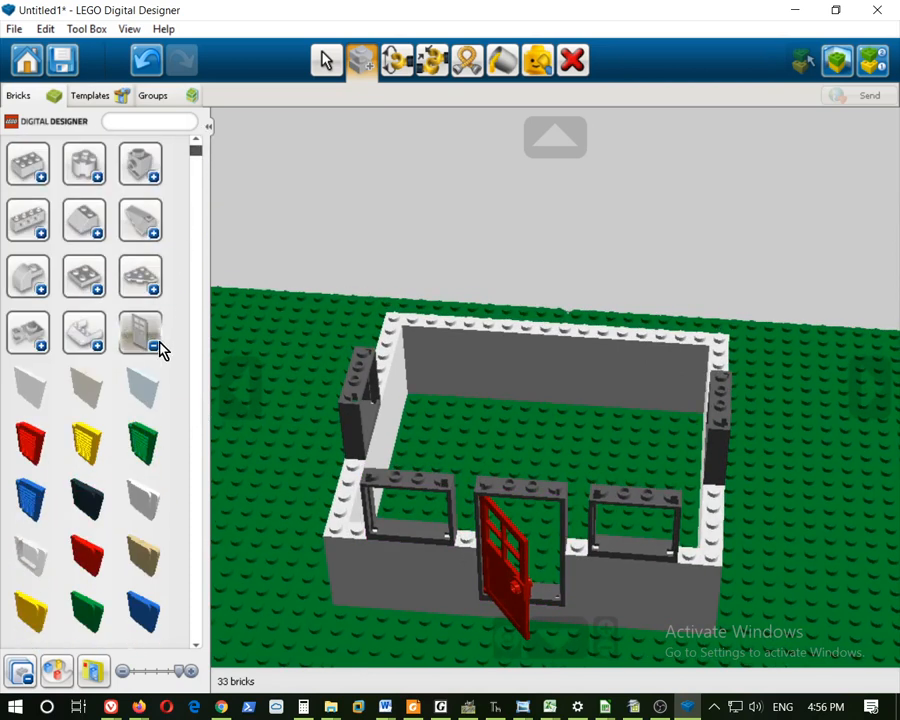
{"action": "left_click", "coordinate": [42, 176]}
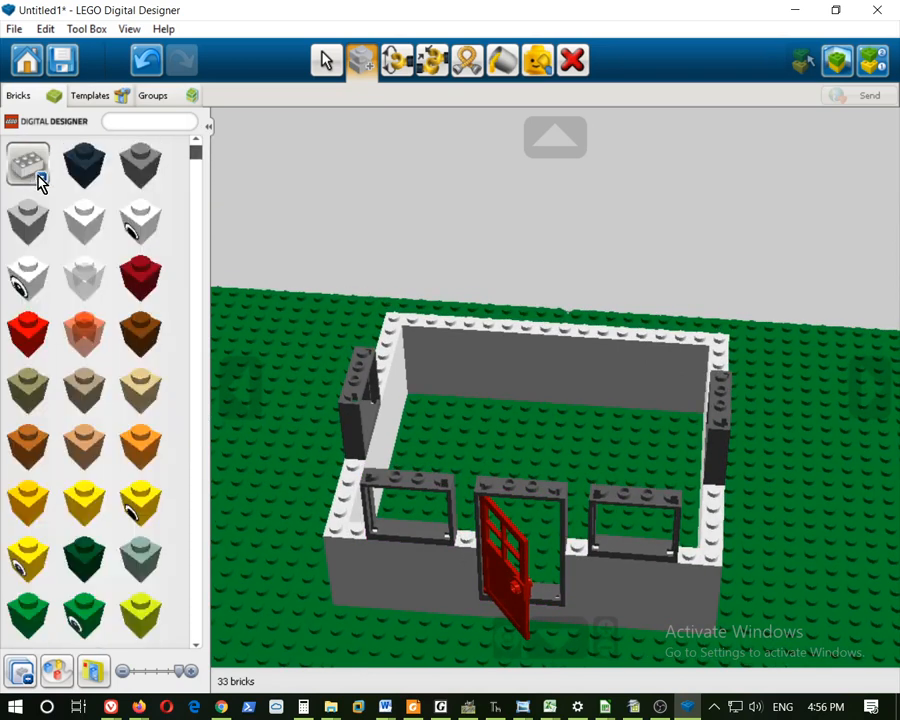
{"action": "left_click", "coordinate": [88, 233]}
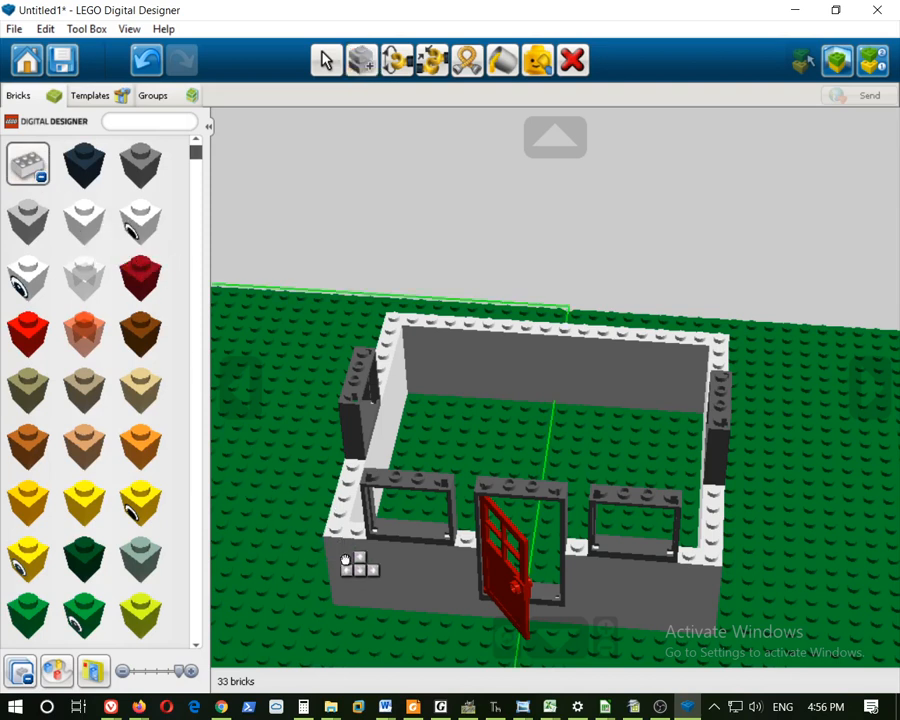
{"action": "right_click_drag", "start_coordinate": [461, 532], "coordinate": [782, 467], "text": "shift"}
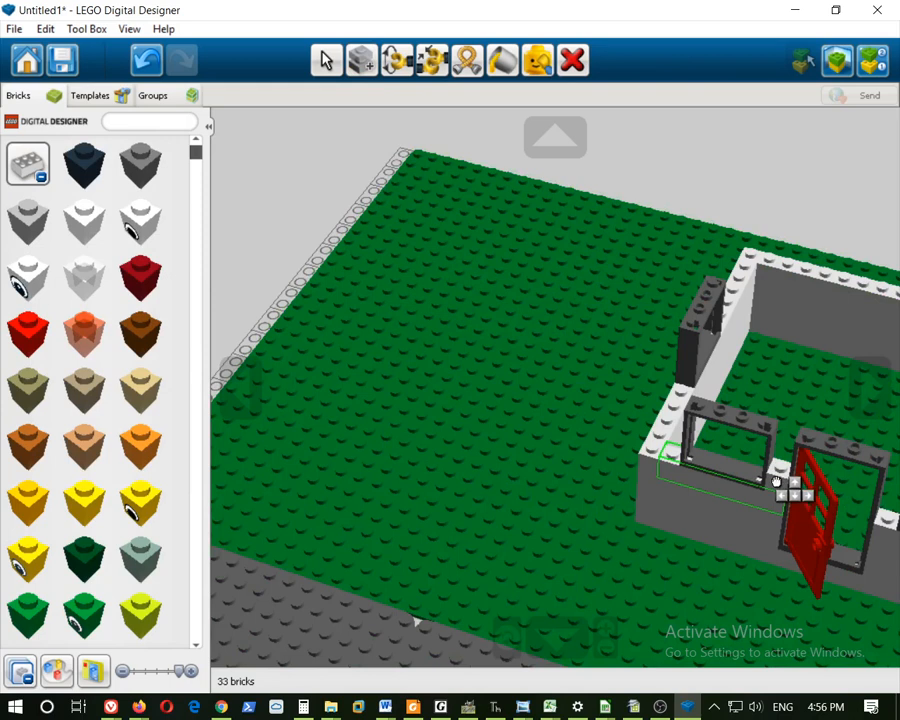
{"action": "left_click", "coordinate": [776, 481]}
{"action": "scroll", "coordinate": [546, 398], "scroll_direction": "up", "scroll_amount": 3}
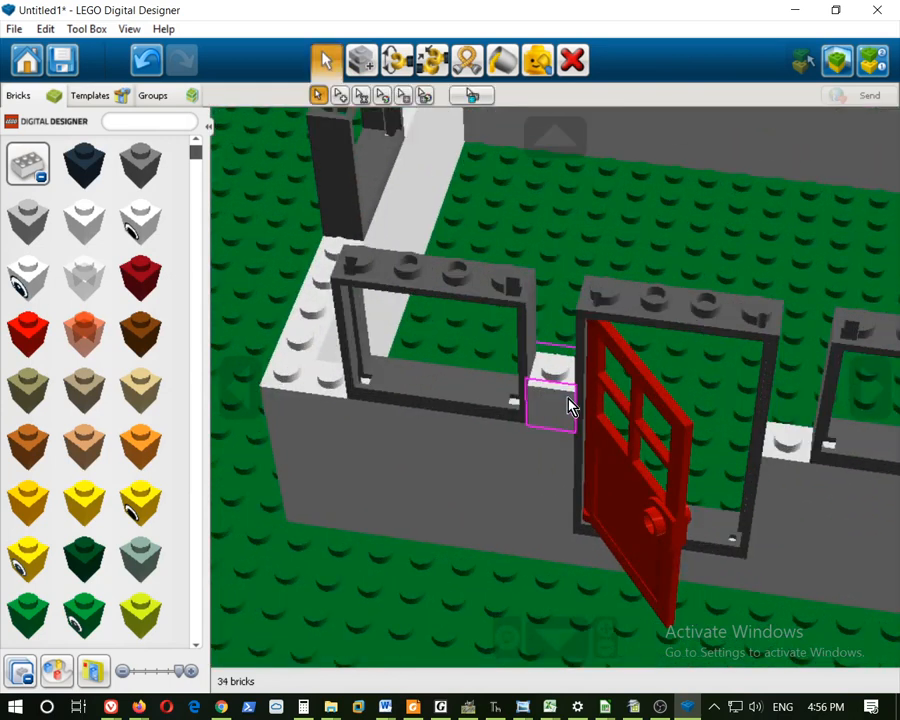
{"action": "scroll", "coordinate": [568, 406], "scroll_direction": "up", "scroll_amount": 1}
Stack two clones of the white 1x1 brick to fill the gap between the left window and the door
{"action": "left_click", "coordinate": [352, 66]}
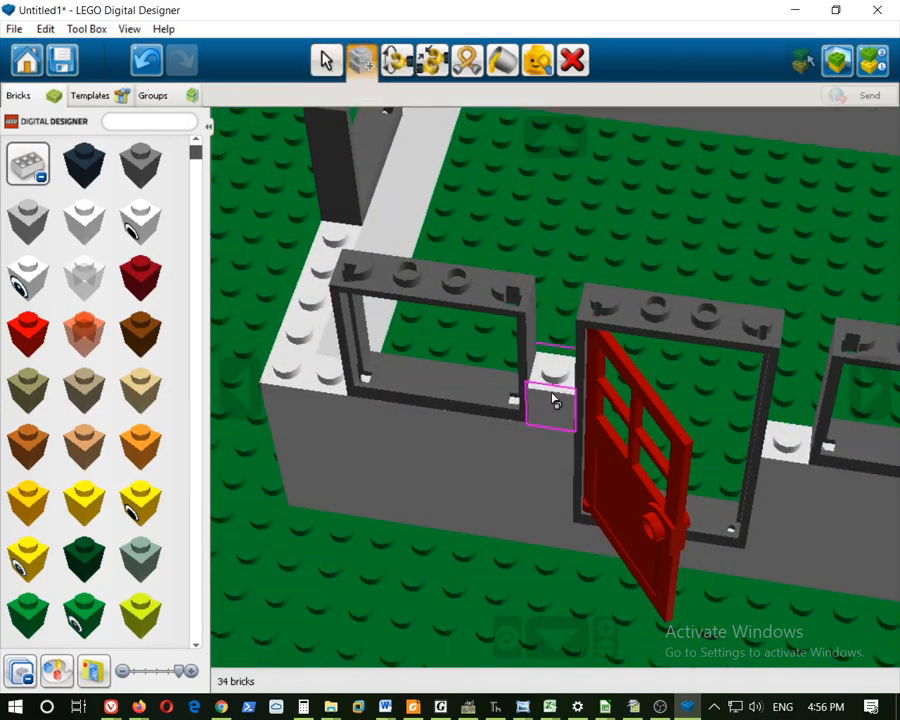
{"action": "left_click", "coordinate": [553, 398]}
{"action": "left_click", "coordinate": [553, 372]}
{"action": "left_click", "coordinate": [554, 369]}
{"action": "left_click", "coordinate": [554, 340]}
{"action": "left_click", "coordinate": [560, 340]}
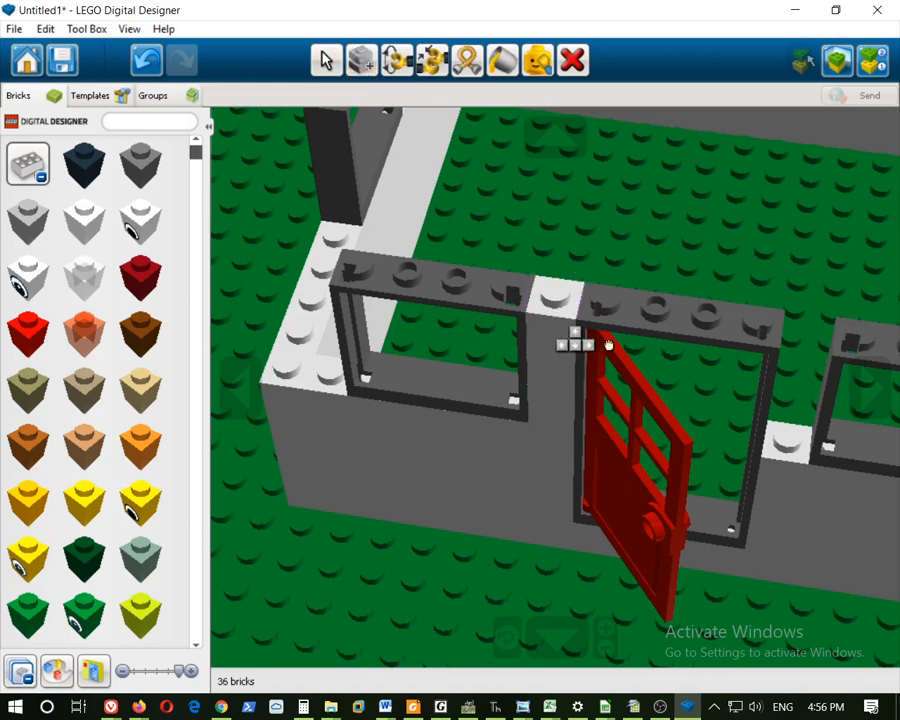
Fill the gap between the door and the right window with three cloned white 1x1 bricks
{"action": "left_click", "coordinate": [800, 440]}
{"action": "left_click", "coordinate": [801, 398]}
{"action": "left_click", "coordinate": [801, 398]}
{"action": "left_click", "coordinate": [808, 364]}
Place a white 1x2 brick on the front-left corner of the house beside the left window frame
{"action": "mouse_move", "coordinate": [276, 434]}
{"action": "right_mouse_down"}
{"action": "mouse_move", "coordinate": [387, 455]}
{"action": "mouse_move", "coordinate": [374, 490]}
{"action": "mouse_move", "coordinate": [388, 488]}
{"action": "right_mouse_up"}
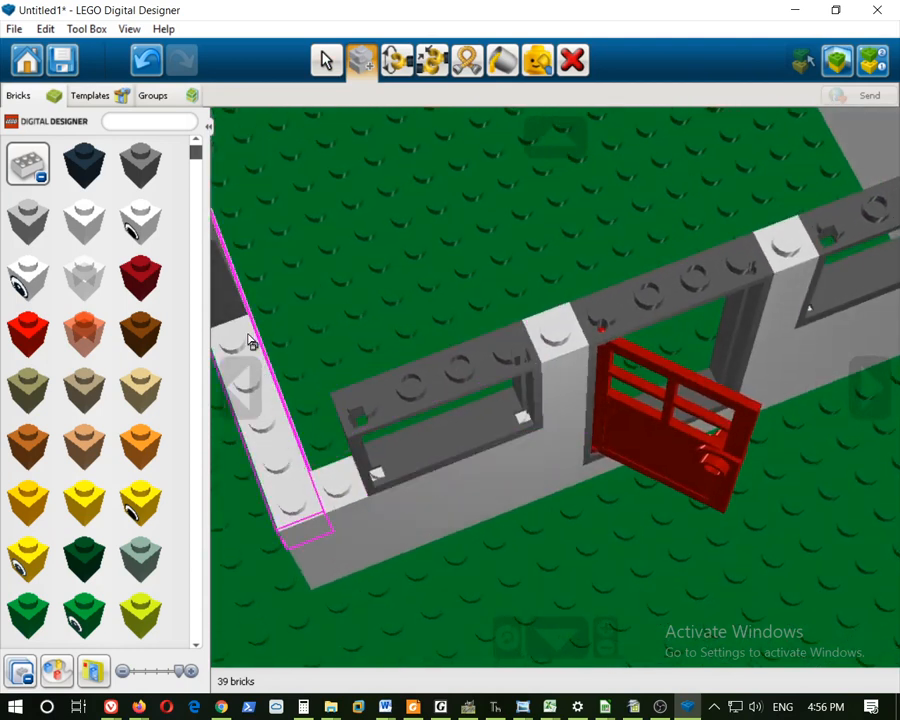
{"action": "right_click_drag", "start_coordinate": [287, 537], "coordinate": [423, 549]}
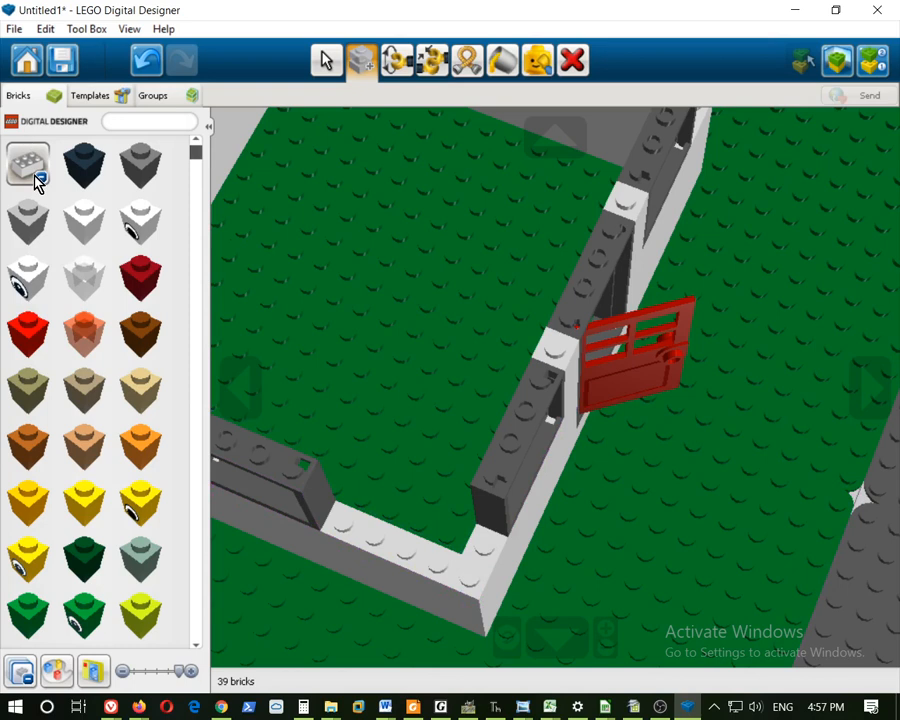
{"action": "scroll", "coordinate": [90, 366], "scroll_direction": "down", "scroll_amount": 10}
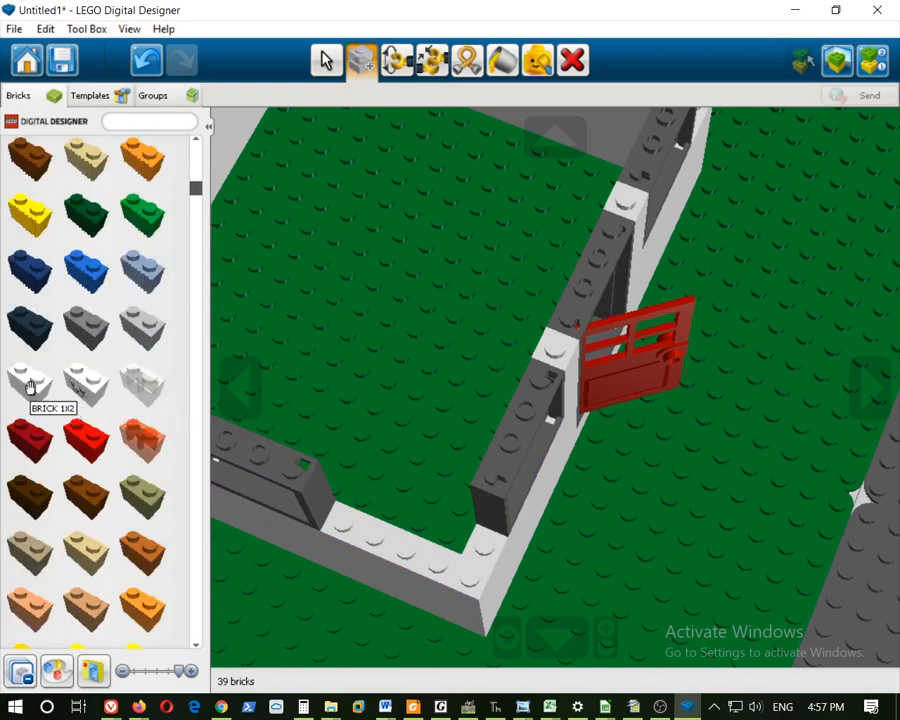
{"action": "left_click", "coordinate": [30, 385]}
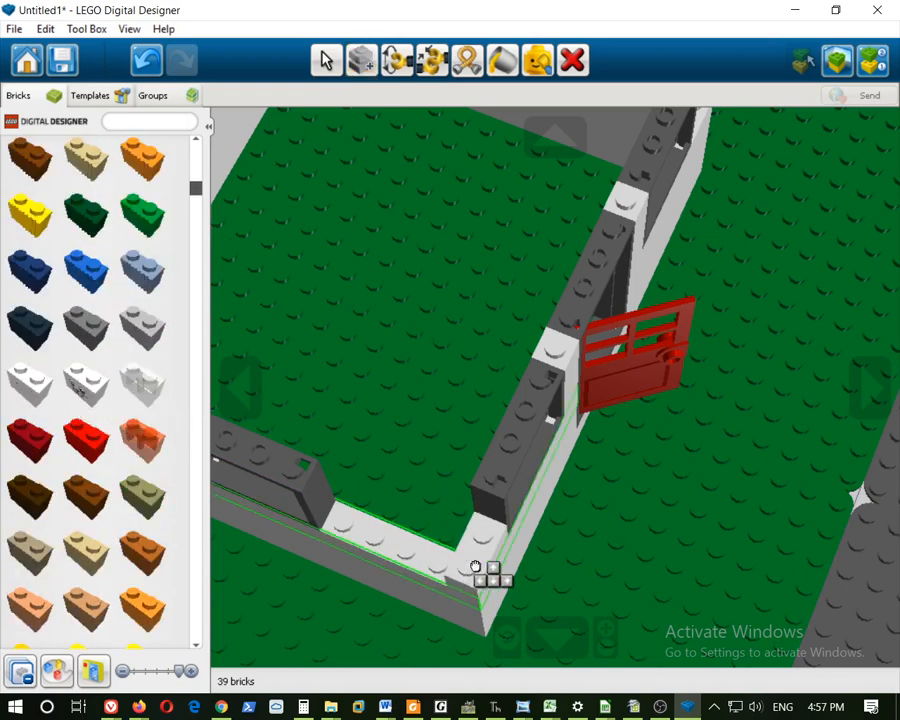
{"action": "left_click", "coordinate": [484, 570]}
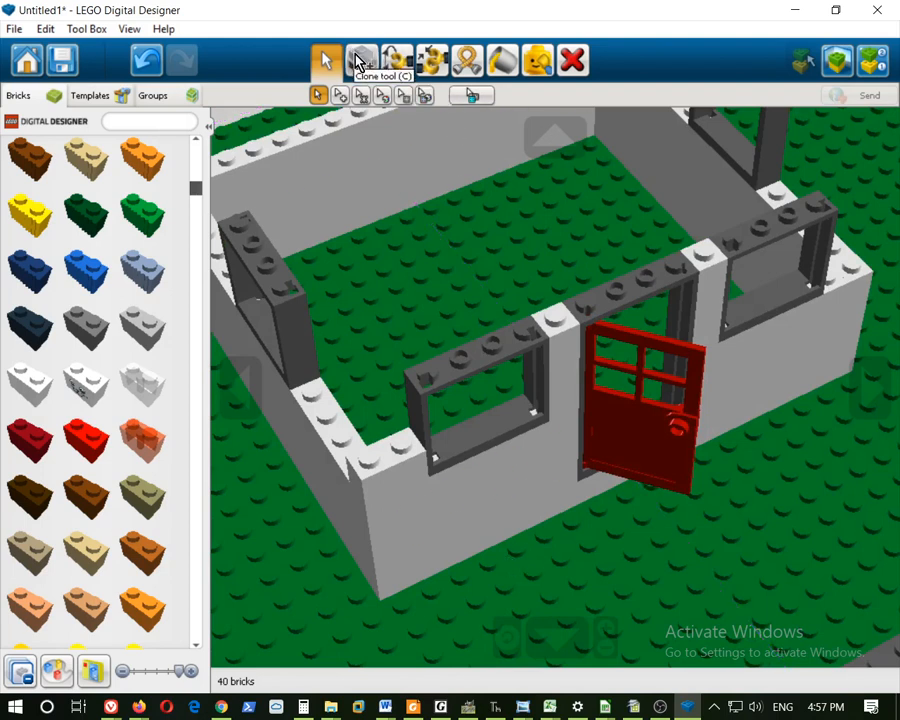
Stack two clones of the white 1x2 brick on the front-left corner
{"action": "left_click", "coordinate": [360, 58]}
{"action": "left_click", "coordinate": [398, 456]}
{"action": "left_click", "coordinate": [406, 452]}
{"action": "left_click", "coordinate": [406, 452]}
Stack three cloned white 1x2 bricks on the front-right corner beside the right window frame
{"action": "mouse_move", "coordinate": [894, 315]}
{"action": "right_mouse_down"}
{"action": "mouse_move", "coordinate": [858, 396]}
{"action": "mouse_move", "coordinate": [850, 318]}
{"action": "mouse_move", "coordinate": [884, 300]}
{"action": "mouse_move", "coordinate": [659, 342]}
{"action": "right_mouse_up"}
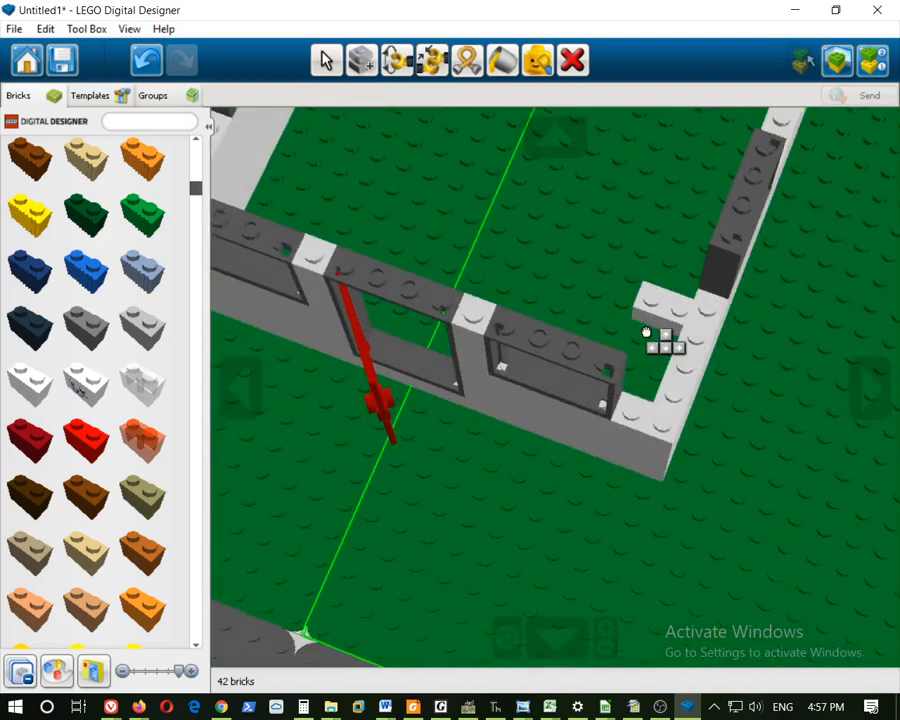
{"action": "left_click", "coordinate": [646, 418]}
{"action": "left_click", "coordinate": [665, 412]}
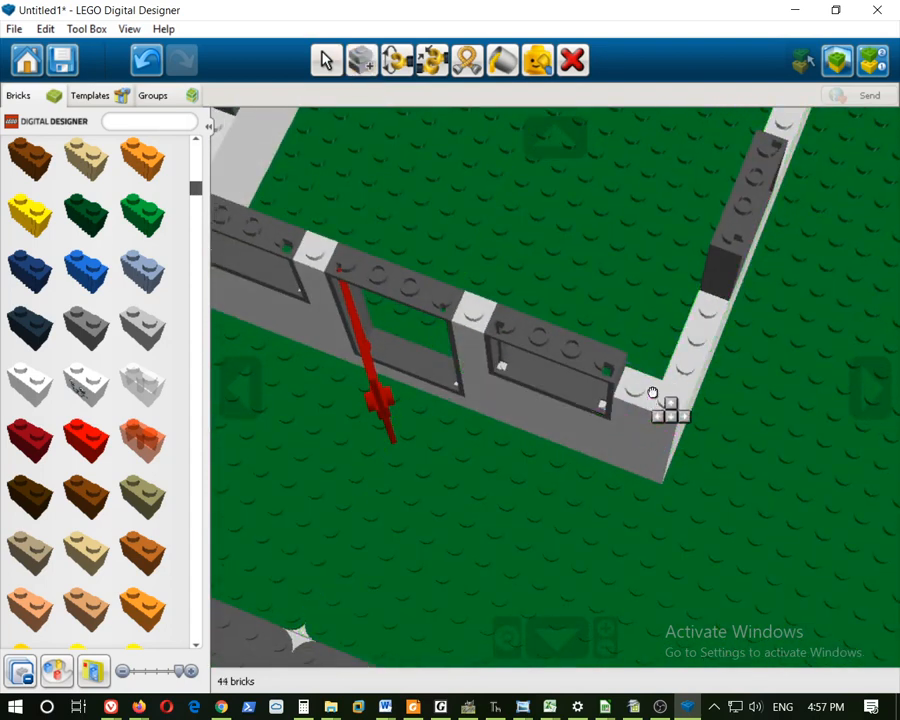
{"action": "left_click", "coordinate": [684, 401]}
{"action": "right_click_drag", "start_coordinate": [684, 401], "coordinate": [589, 421]}
{"action": "scroll", "coordinate": [589, 421], "scroll_direction": "down", "scroll_amount": 5}
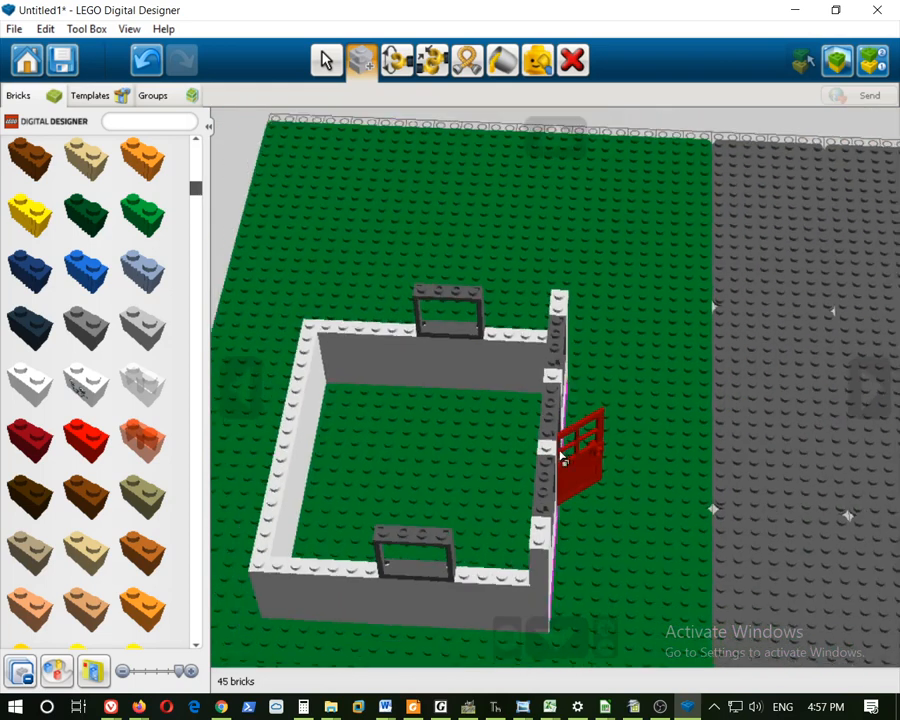
Place a white 1x4 brick on the left side wall between the window frame and the front-left corner
{"action": "scroll", "coordinate": [68, 410], "scroll_direction": "down", "scroll_amount": 5}
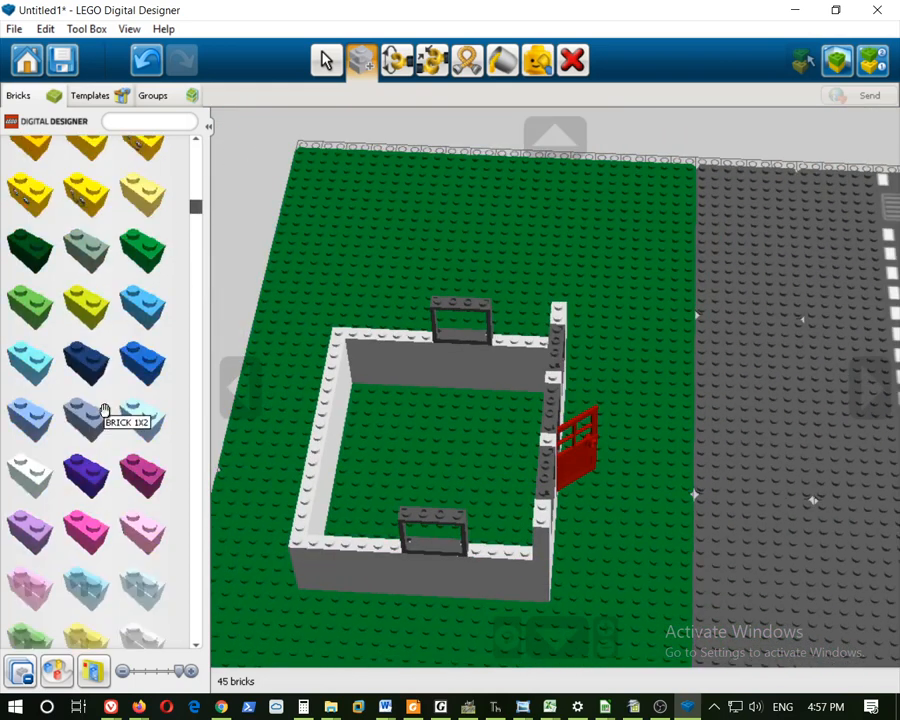
{"action": "left_click_drag", "start_coordinate": [194, 222], "coordinate": [197, 334]}
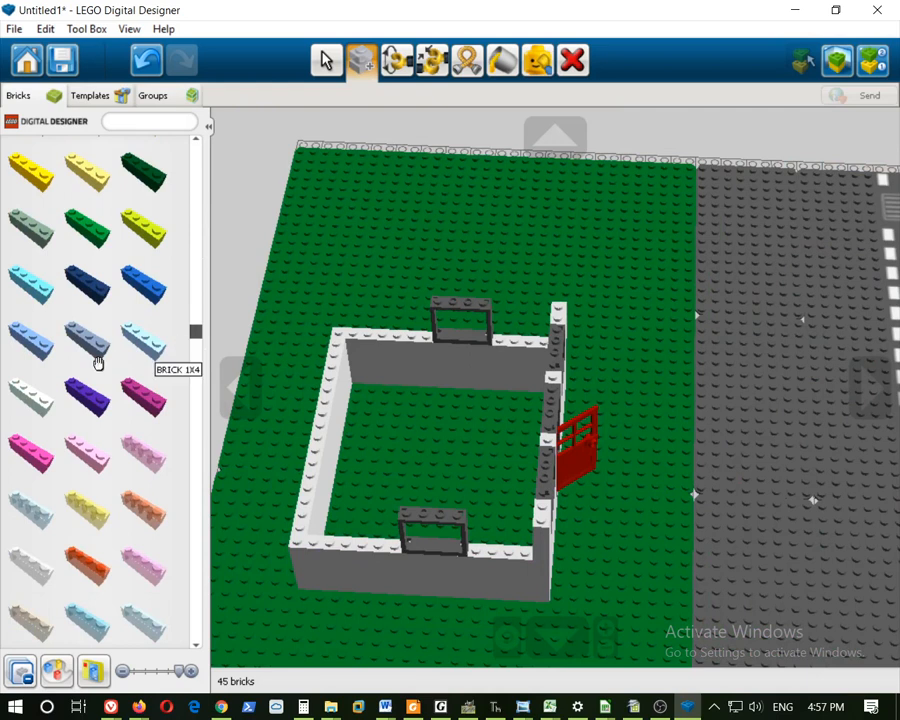
{"action": "left_click", "coordinate": [32, 400]}
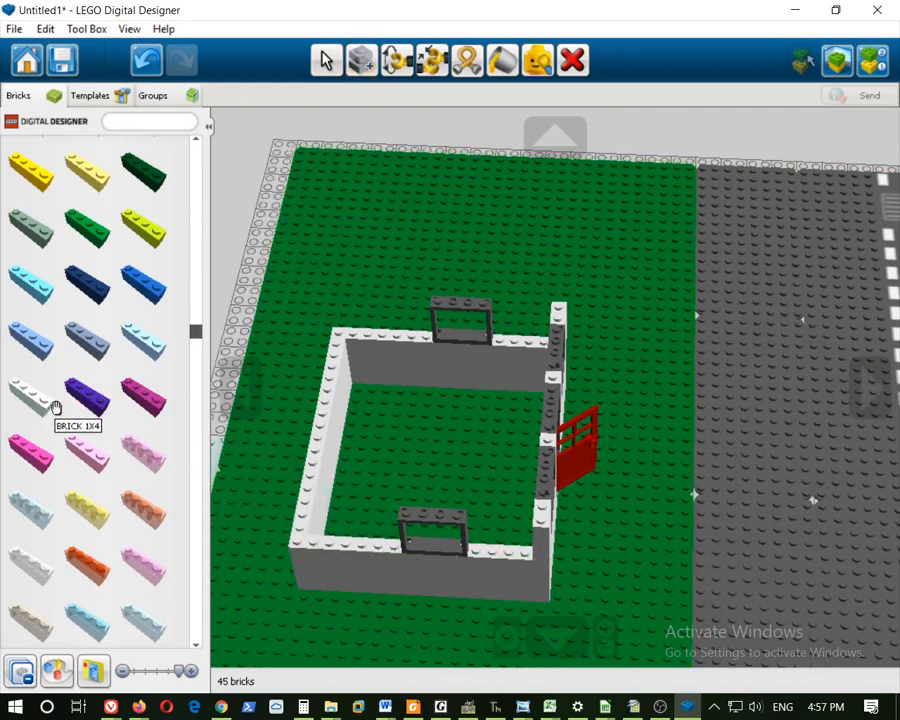
{"action": "scroll", "coordinate": [57, 407], "scroll_direction": "up", "scroll_amount": 5}
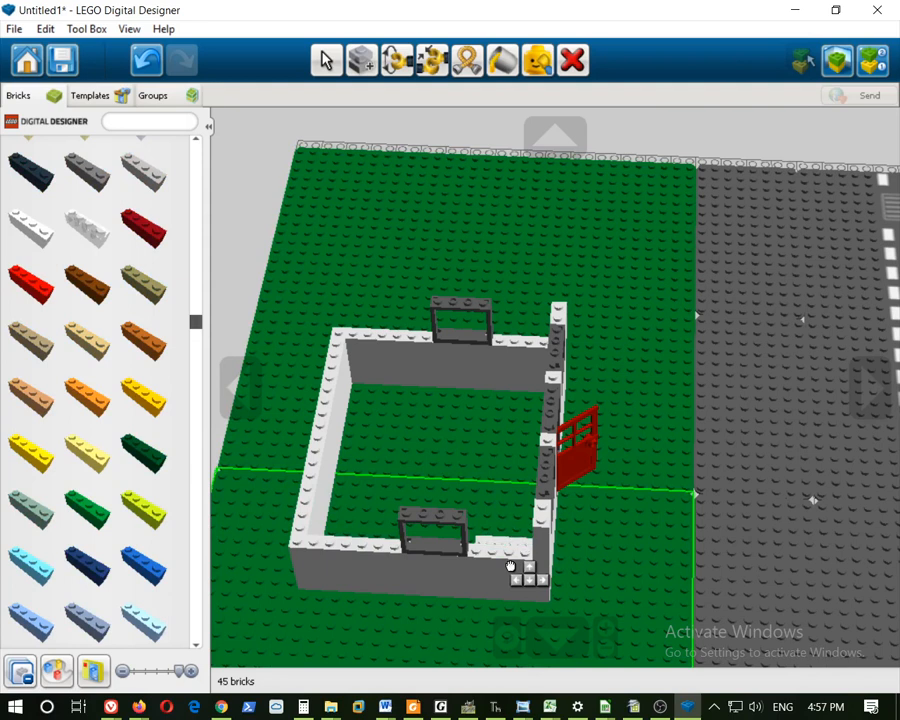
{"action": "right_click_drag", "start_coordinate": [509, 570], "coordinate": [612, 514]}
{"action": "scroll", "coordinate": [705, 440], "scroll_direction": "up", "scroll_amount": 3}
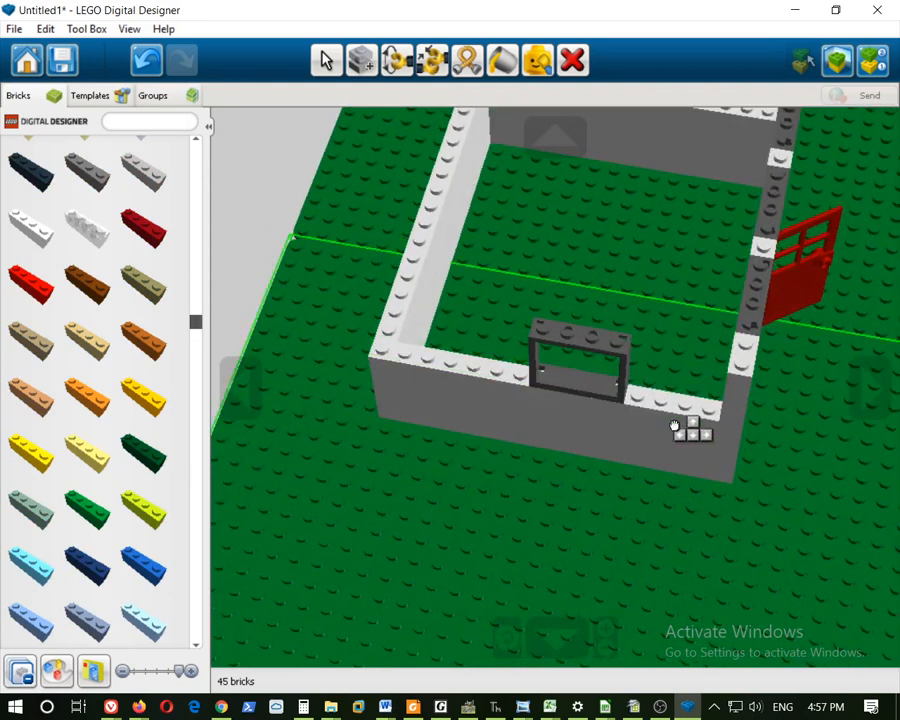
{"action": "right_click_drag", "start_coordinate": [669, 507], "coordinate": [673, 482]}
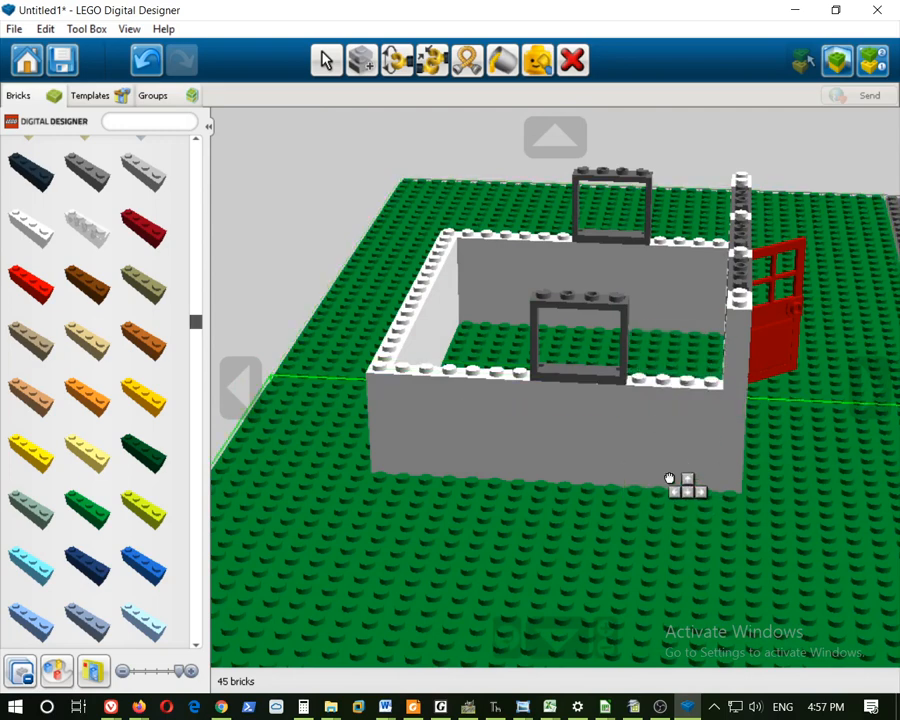
{"action": "right_click_drag", "start_coordinate": [681, 483], "coordinate": [662, 635]}
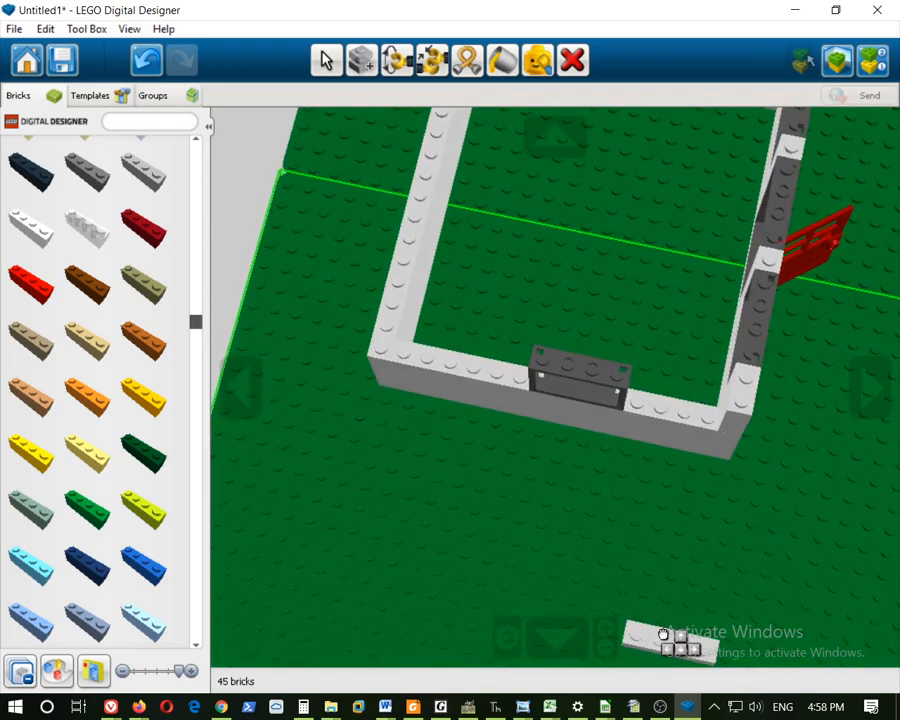
{"action": "left_click", "coordinate": [677, 420]}
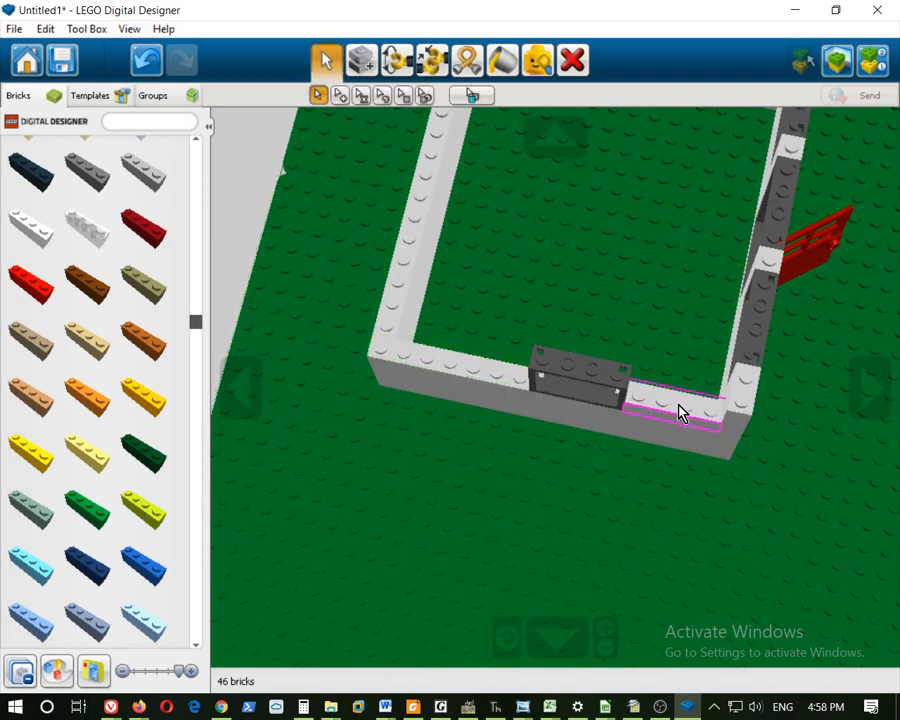
Stack two clones of the white 1x4 brick on the left side wall in front of the window frame
{"action": "left_click", "coordinate": [362, 62]}
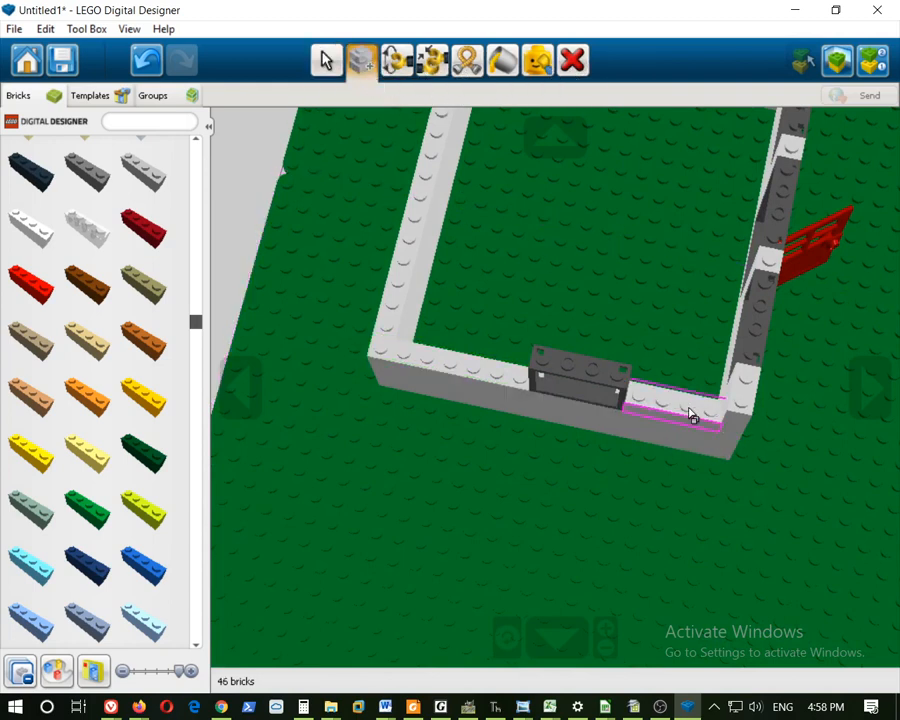
{"action": "left_click", "coordinate": [686, 412]}
{"action": "left_click", "coordinate": [690, 405]}
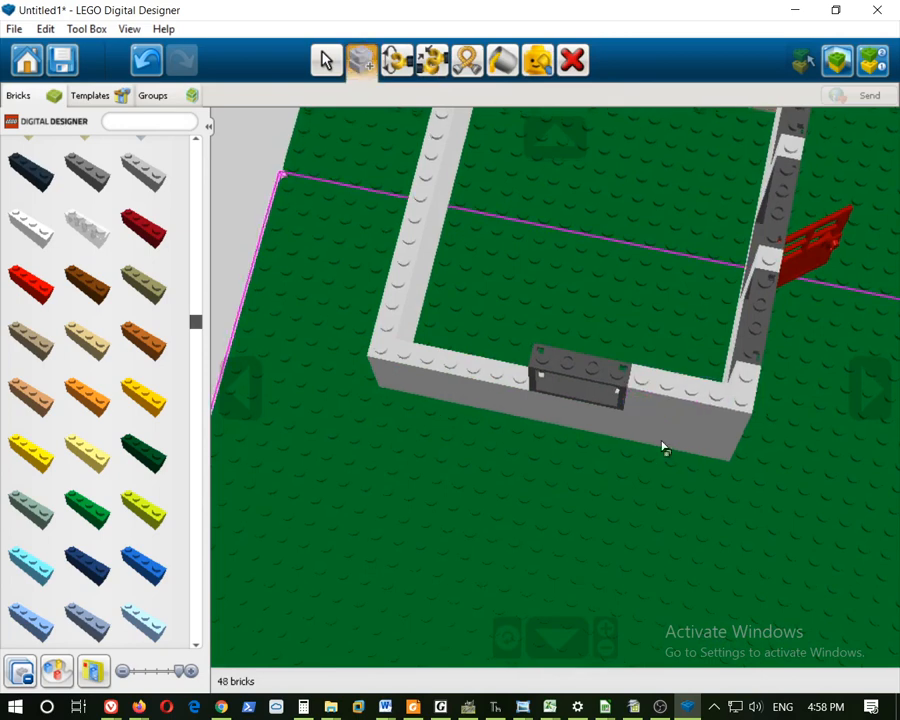
Stack three cloned white 1x4 bricks on the right side wall between the window frame and the front-right corner
{"action": "right_click_drag", "start_coordinate": [663, 447], "coordinate": [686, 410]}
{"action": "left_click", "coordinate": [692, 339]}
{"action": "mouse_move", "coordinate": [673, 180]}
{"action": "right_mouse_down"}
{"action": "mouse_move", "coordinate": [657, 147]}
{"action": "mouse_move", "coordinate": [800, 235]}
{"action": "mouse_move", "coordinate": [375, 402]}
{"action": "mouse_move", "coordinate": [583, 449]}
{"action": "mouse_move", "coordinate": [532, 329]}
{"action": "mouse_move", "coordinate": [458, 356]}
{"action": "mouse_move", "coordinate": [462, 393]}
{"action": "right_mouse_up"}
{"action": "left_click", "coordinate": [447, 363]}
{"action": "left_click", "coordinate": [452, 347]}
Raise the back wall by stacking six clones of its long white brick
{"action": "mouse_move", "coordinate": [627, 454]}
{"action": "right_mouse_down"}
{"action": "mouse_move", "coordinate": [494, 388]}
{"action": "mouse_move", "coordinate": [715, 474]}
{"action": "mouse_move", "coordinate": [628, 496]}
{"action": "right_mouse_up"}
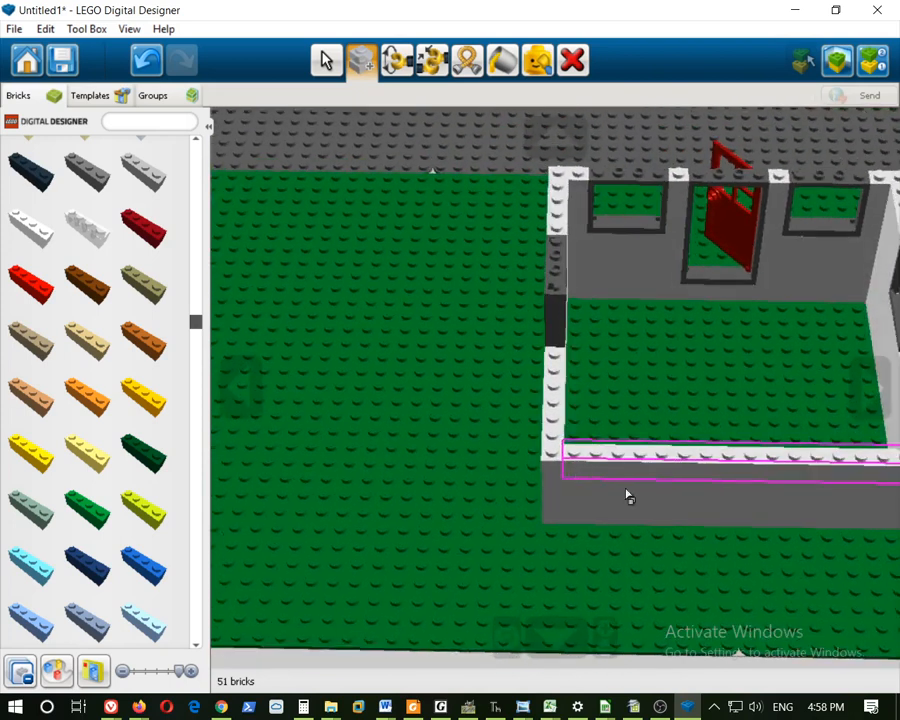
{"action": "scroll", "coordinate": [725, 516], "scroll_direction": "down", "scroll_amount": 3}
{"action": "left_click", "coordinate": [686, 447]}
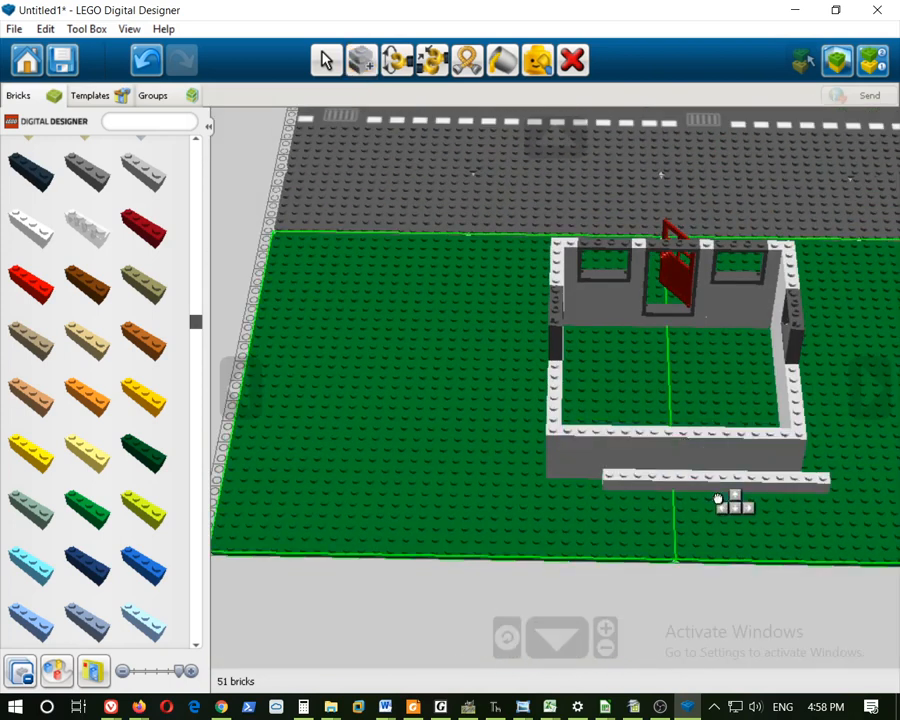
{"action": "left_click", "coordinate": [678, 476]}
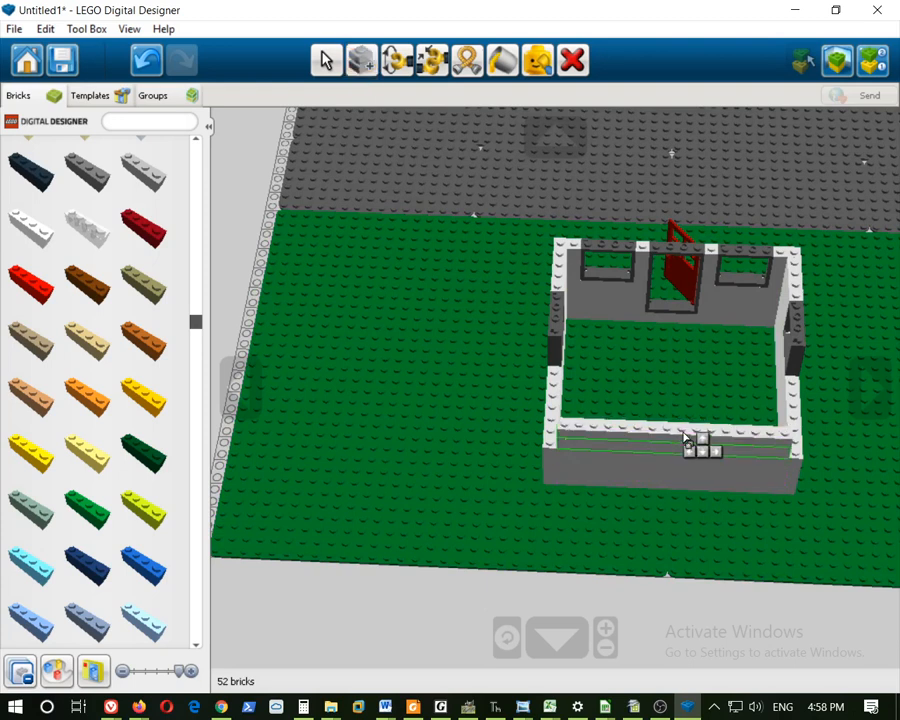
{"action": "left_click", "coordinate": [684, 435]}
{"action": "left_click", "coordinate": [683, 432]}
{"action": "left_click", "coordinate": [686, 430]}
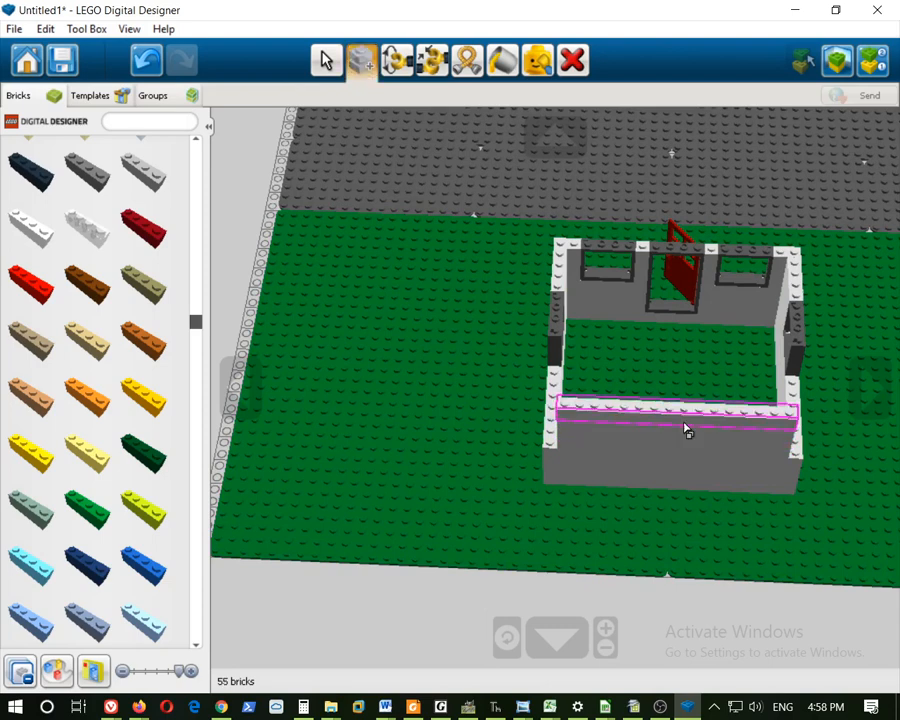
{"action": "left_click", "coordinate": [685, 428]}
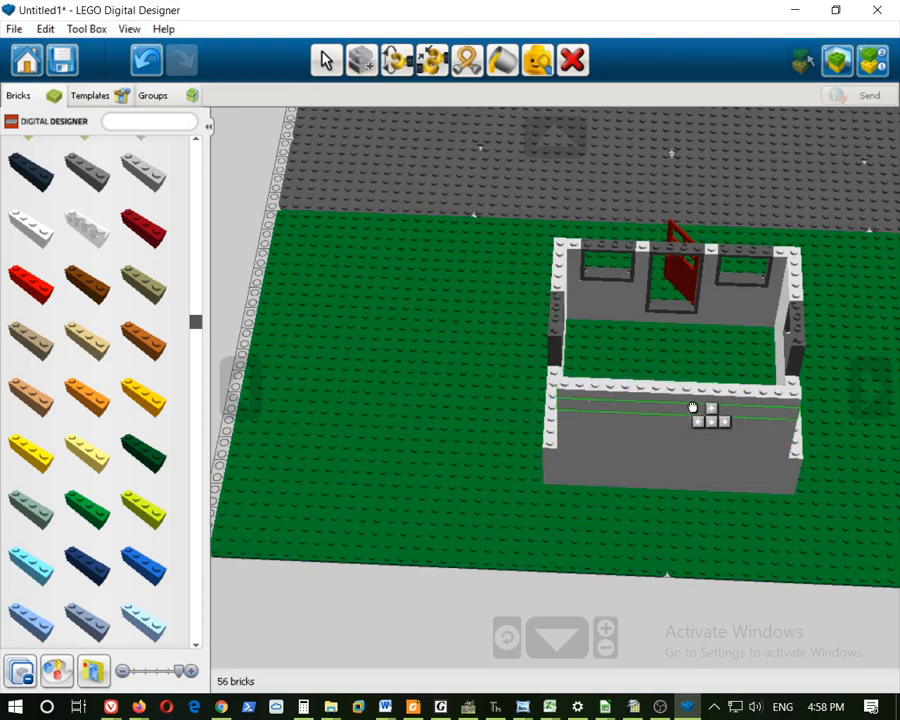
{"action": "left_click", "coordinate": [690, 410]}
Stack three cloned white 1x4 bricks on the right side wall directly behind the window frame
{"action": "right_click_drag", "start_coordinate": [662, 444], "coordinate": [651, 468]}
{"action": "scroll", "coordinate": [595, 352], "scroll_direction": "up", "scroll_amount": 5}
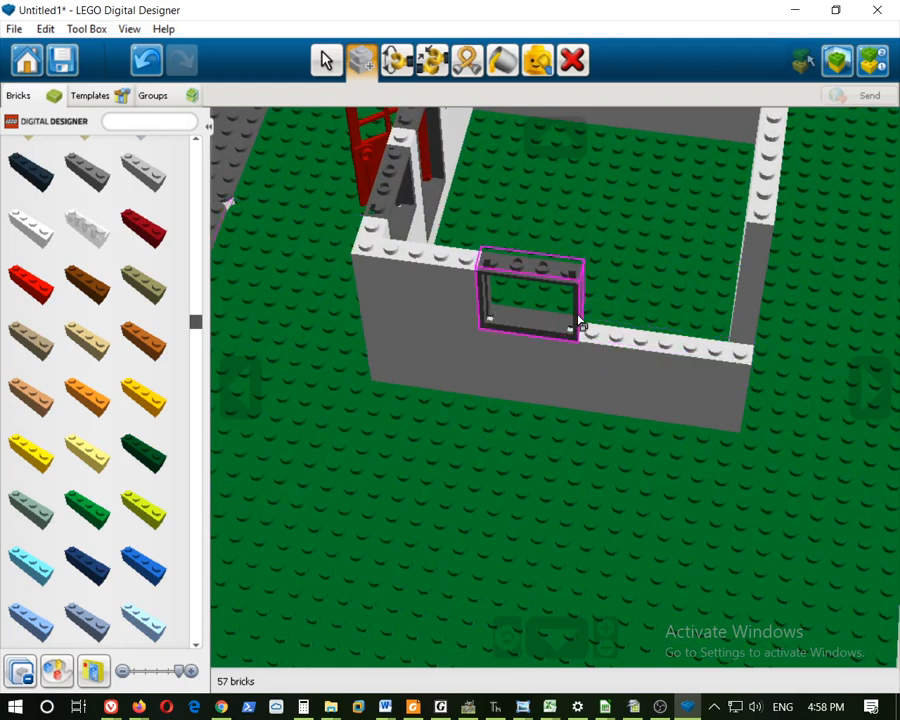
{"action": "left_click", "coordinate": [436, 275]}
{"action": "right_click_drag", "start_coordinate": [618, 410], "coordinate": [630, 490]}
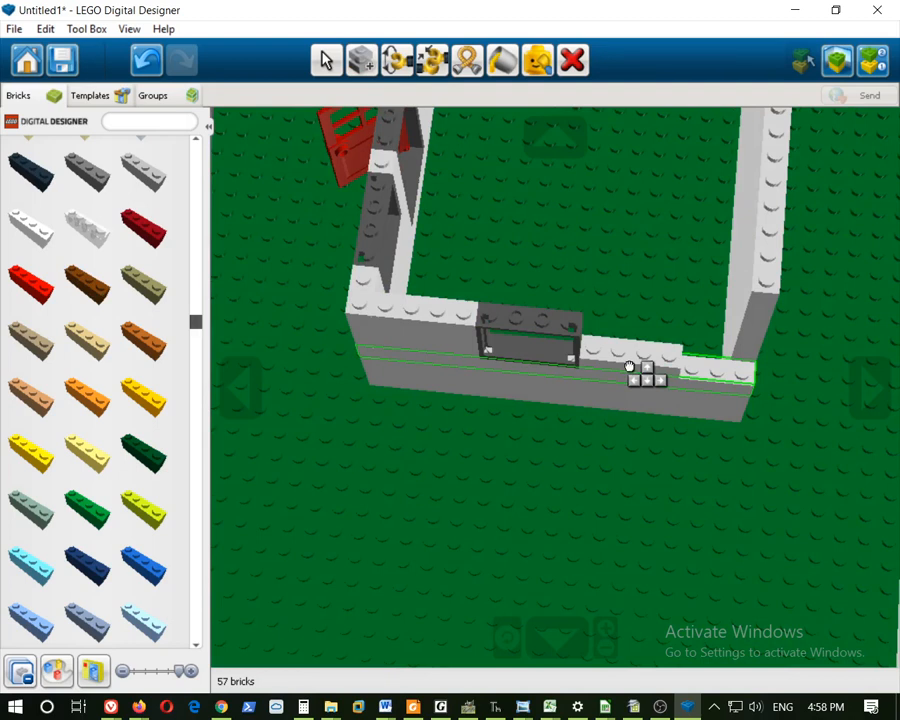
{"action": "left_click", "coordinate": [630, 367]}
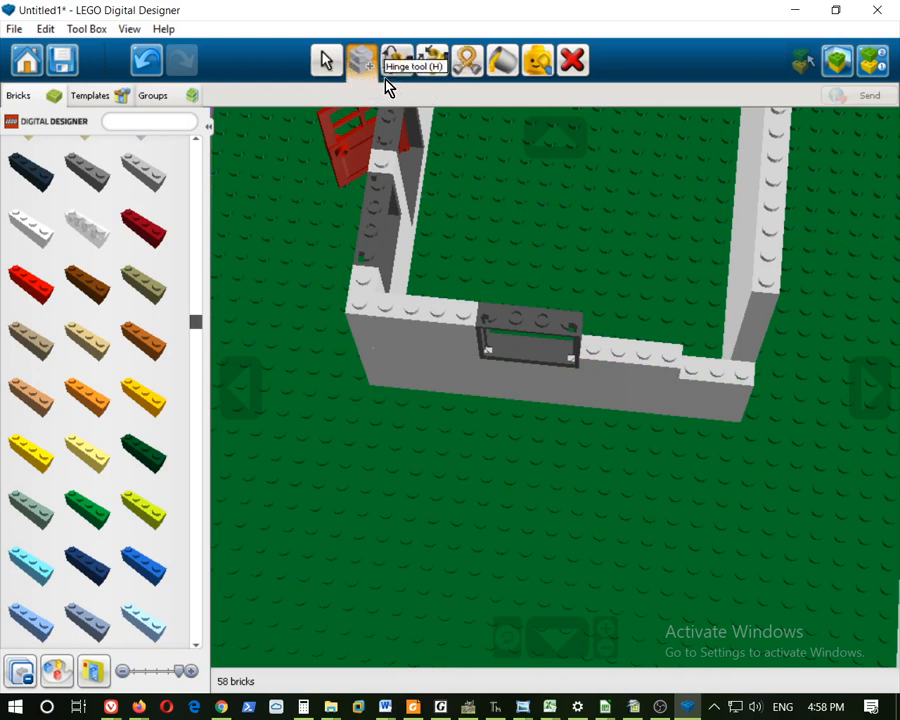
{"action": "left_click", "coordinate": [618, 368]}
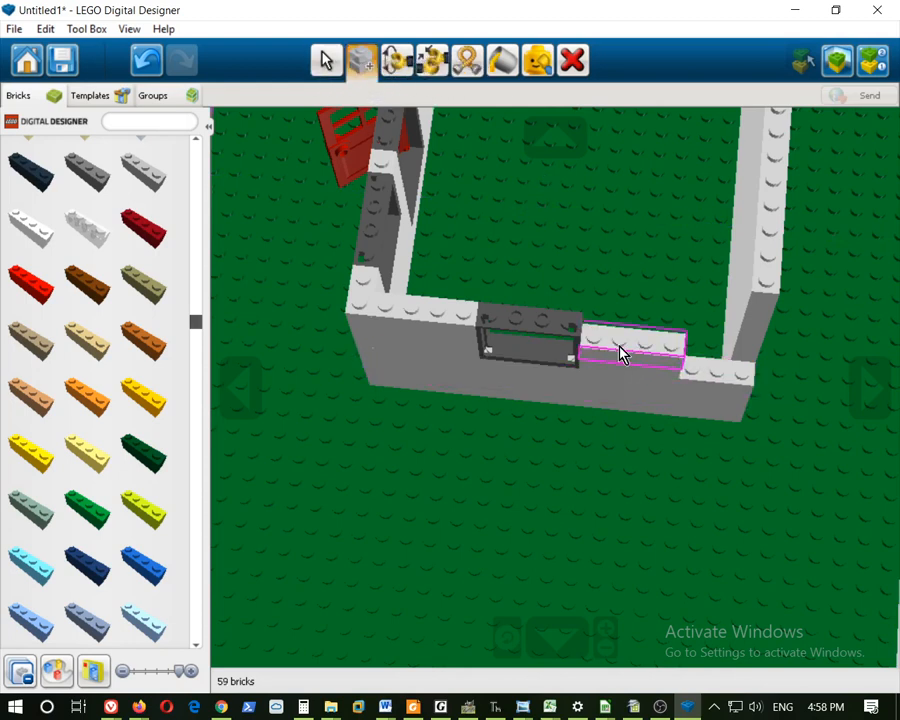
{"action": "left_click", "coordinate": [634, 346]}
Stack three cloned white 1x4 bricks on the left side wall directly behind the window frame
{"action": "scroll", "coordinate": [707, 185], "scroll_direction": "down", "scroll_amount": 3}
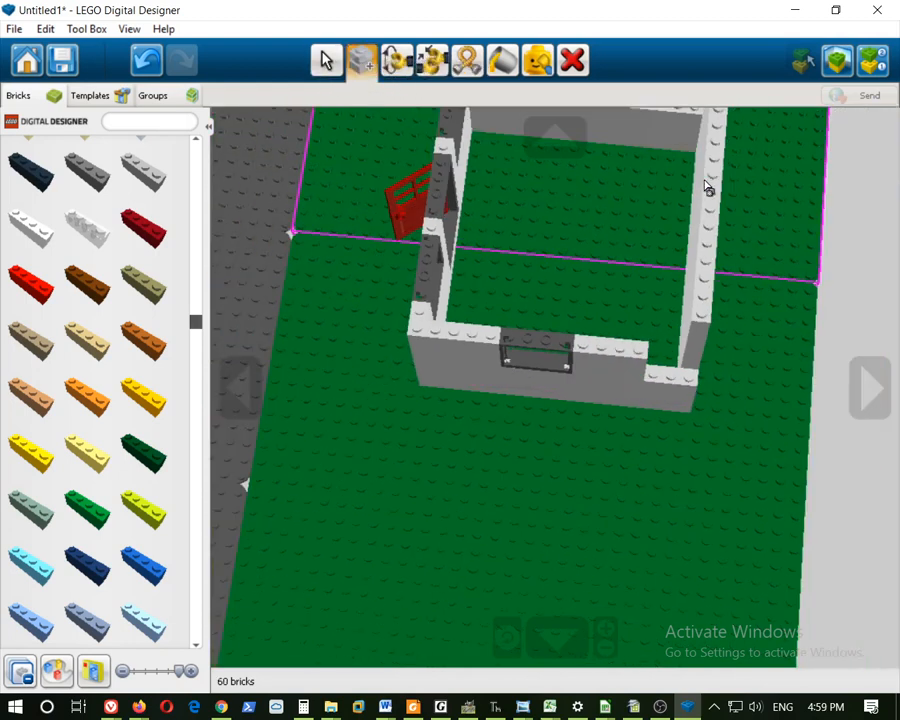
{"action": "right_click_drag", "start_coordinate": [707, 185], "coordinate": [619, 299]}
{"action": "left_click", "coordinate": [598, 366]}
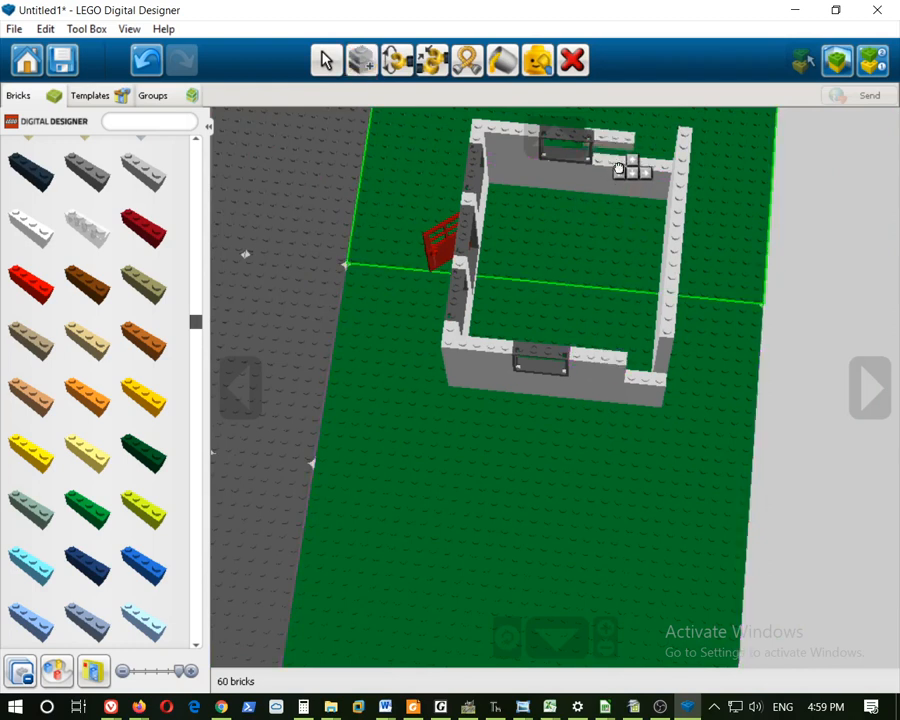
{"action": "left_click", "coordinate": [620, 172]}
{"action": "left_click", "coordinate": [624, 168]}
{"action": "left_click", "coordinate": [621, 154]}
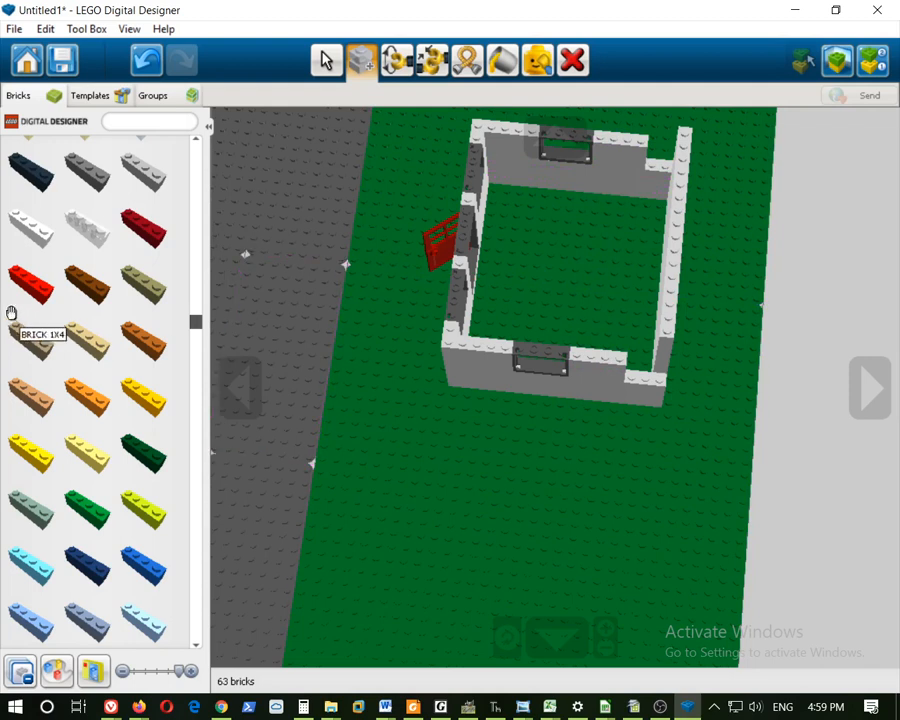
Rotate a white 1x3 brick parallel to the right side wall and place it in the gap at the wall's back end
{"action": "scroll", "coordinate": [76, 321], "scroll_direction": "up", "scroll_amount": 5}
{"action": "scroll", "coordinate": [91, 348], "scroll_direction": "up", "scroll_amount": 10}
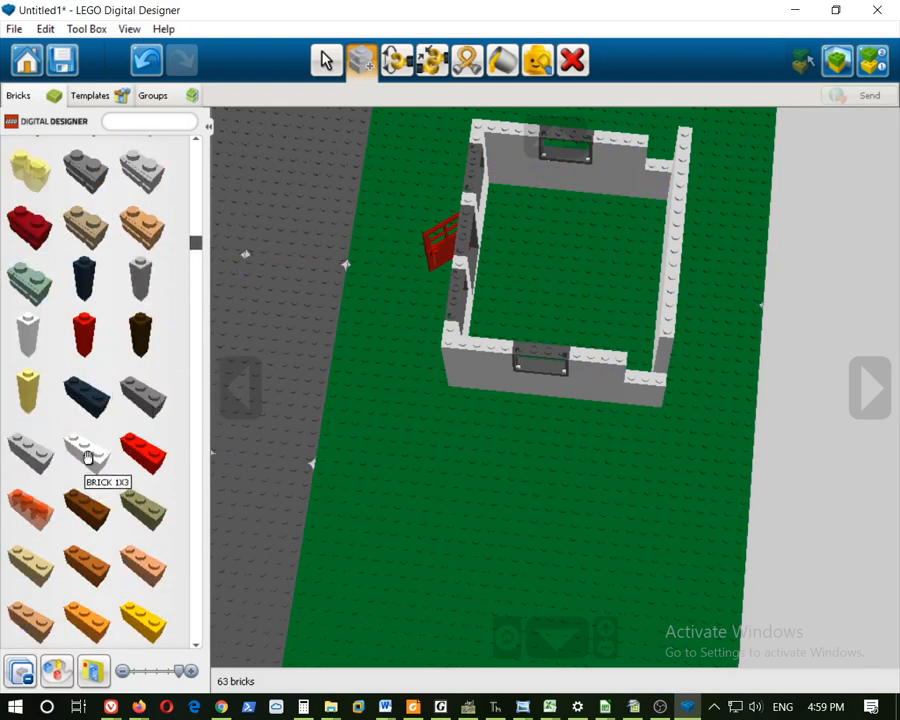
{"action": "left_click", "coordinate": [88, 456]}
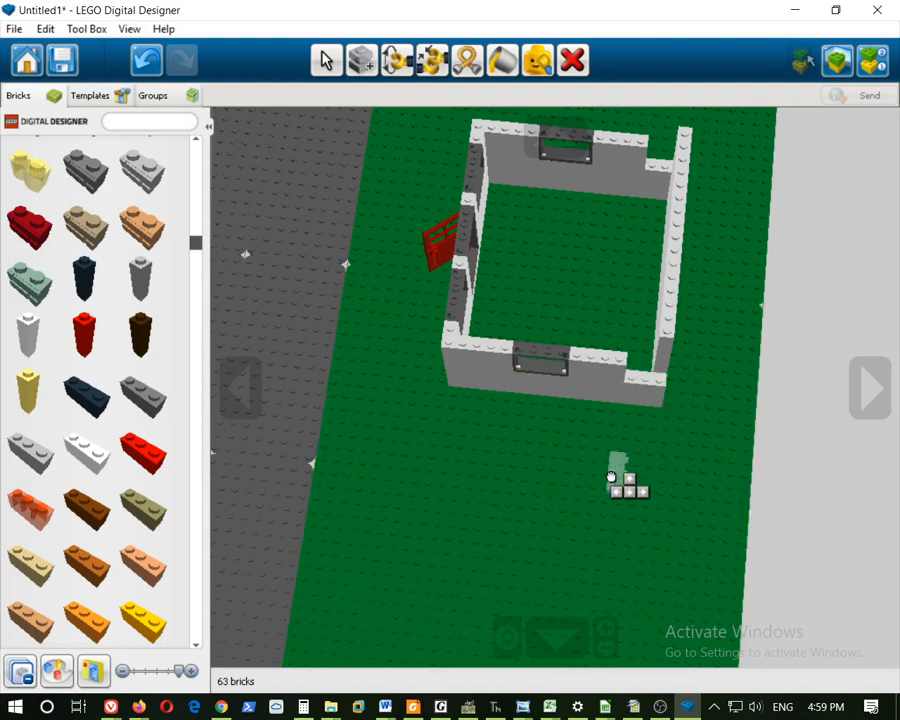
{"action": "key", "text": "Left"}
{"action": "key", "text": "Left"}
{"action": "key", "text": "Left"}
{"action": "left_click", "coordinate": [611, 477]}
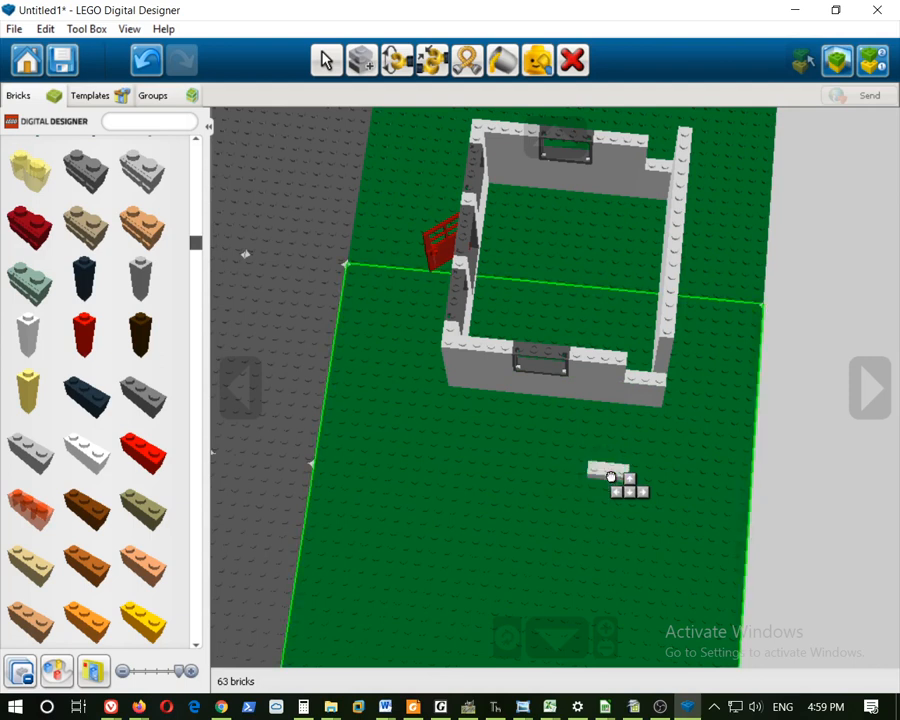
{"action": "left_click_drag", "start_coordinate": [611, 477], "coordinate": [647, 383]}
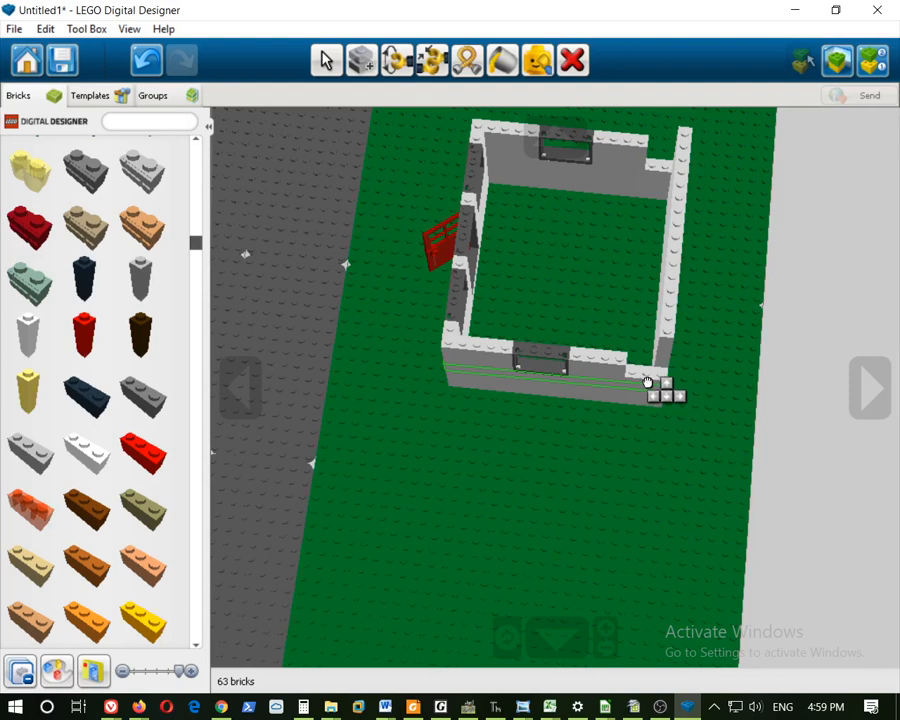
{"action": "left_click", "coordinate": [647, 383]}
Stack two clones of the white 1x3 brick to fill the remaining gap at the back end of the right side wall
{"action": "left_click", "coordinate": [362, 61]}
{"action": "left_click", "coordinate": [639, 381]}
{"action": "left_click", "coordinate": [645, 376]}
{"action": "left_click", "coordinate": [645, 376]}
{"action": "left_click", "coordinate": [648, 372]}
{"action": "left_click", "coordinate": [649, 374]}
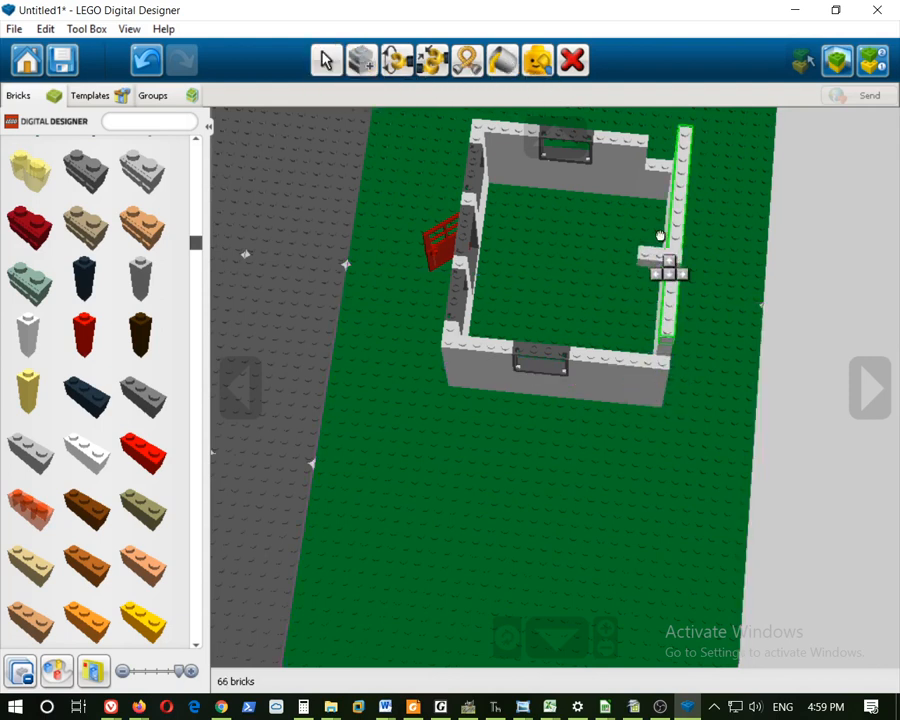
Try to place a cloned white 1x3 brick at the back end of the left side wall, and undo the placement
{"action": "right_click_drag", "start_coordinate": [656, 161], "coordinate": [640, 447], "text": "shift"}
{"action": "mouse_move", "coordinate": [703, 330]}
{"action": "right_mouse_down"}
{"action": "mouse_move", "coordinate": [388, 460]}
{"action": "mouse_move", "coordinate": [482, 380]}
{"action": "mouse_move", "coordinate": [412, 428]}
{"action": "mouse_move", "coordinate": [460, 348]}
{"action": "mouse_move", "coordinate": [445, 375]}
{"action": "mouse_move", "coordinate": [440, 340]}
{"action": "mouse_move", "coordinate": [436, 362]}
{"action": "mouse_move", "coordinate": [444, 365]}
{"action": "right_mouse_up"}
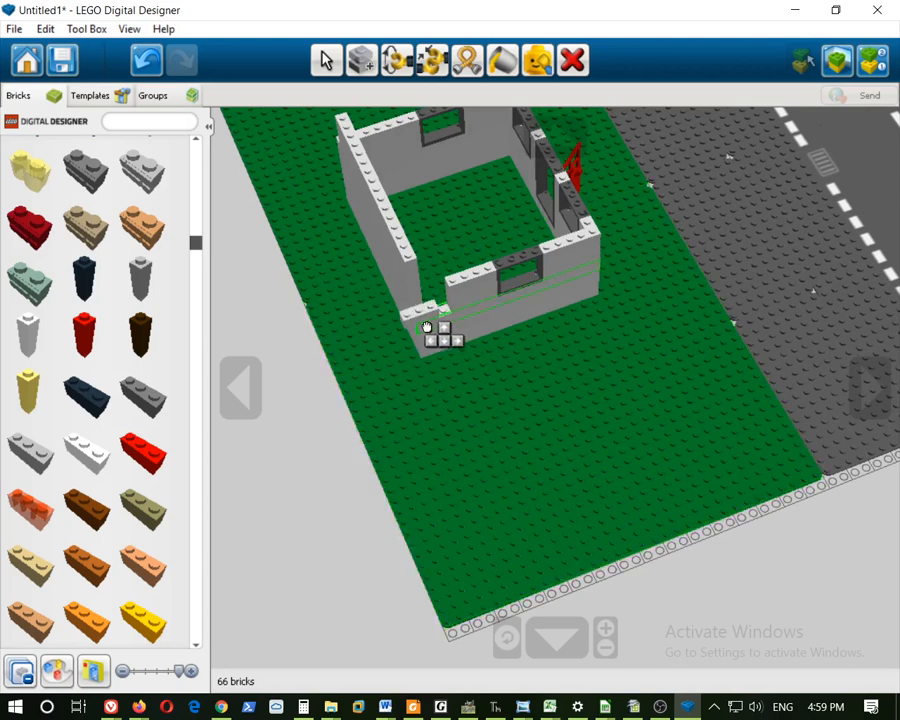
{"action": "scroll", "coordinate": [437, 331], "scroll_direction": "up", "scroll_amount": 4}
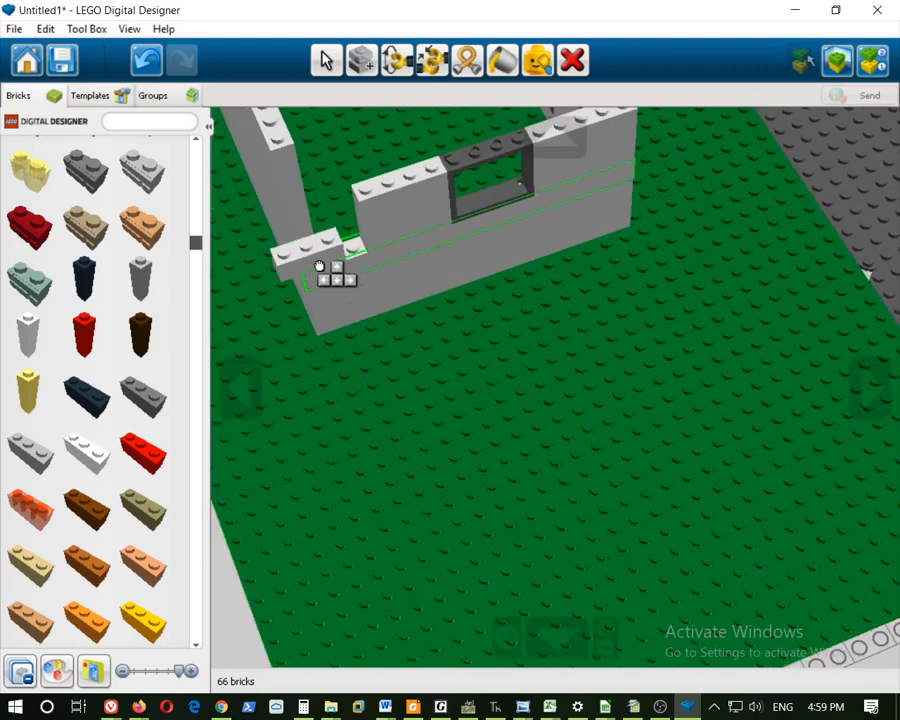
{"action": "left_click", "coordinate": [336, 268]}
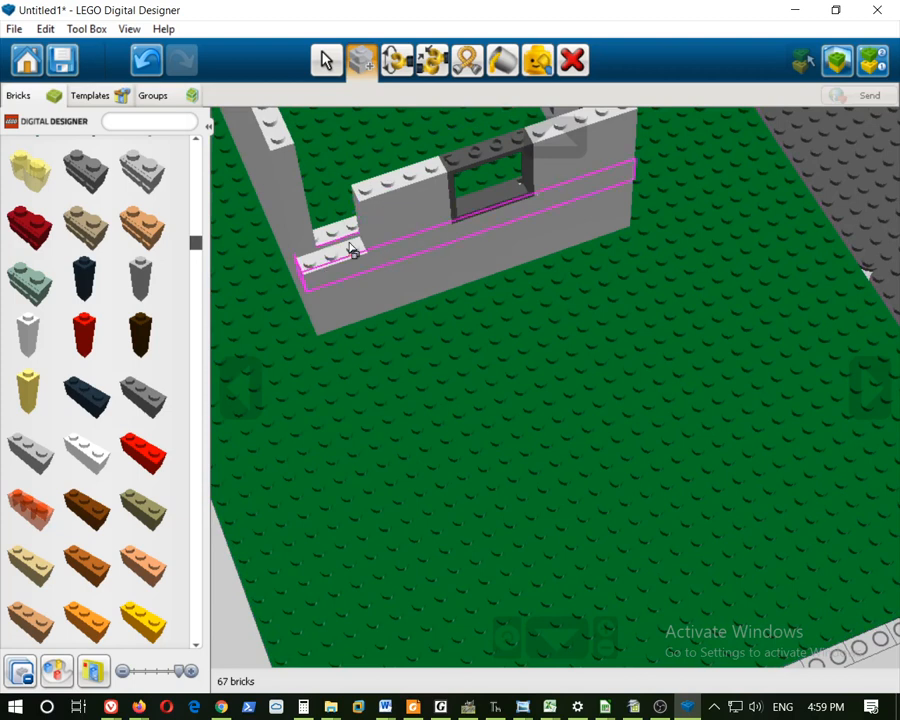
{"action": "left_click", "coordinate": [158, 66]}
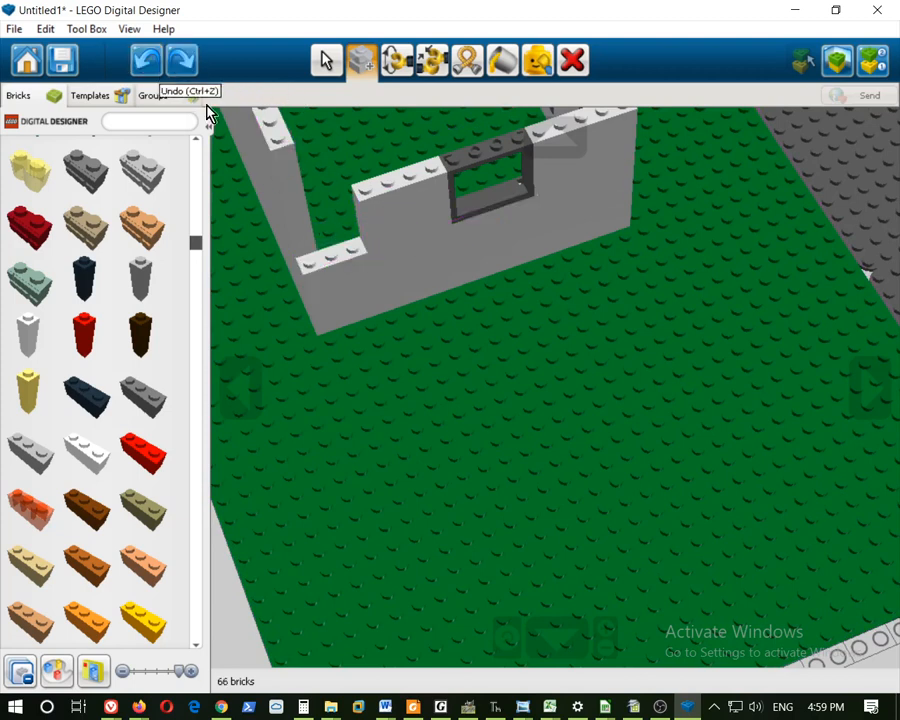
Fill the gap at the back end of the left side wall with three stacked clones of the white 1x3 brick
{"action": "scroll", "coordinate": [283, 169], "scroll_direction": "down", "scroll_amount": 4}
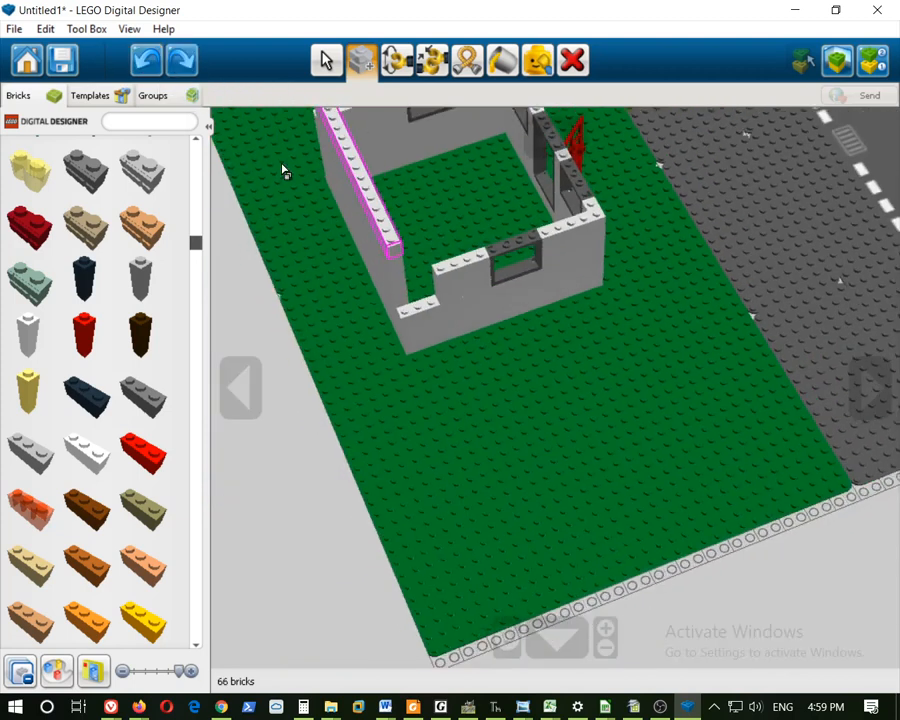
{"action": "scroll", "coordinate": [360, 144], "scroll_direction": "down", "scroll_amount": 1}
{"action": "left_click", "coordinate": [365, 140]}
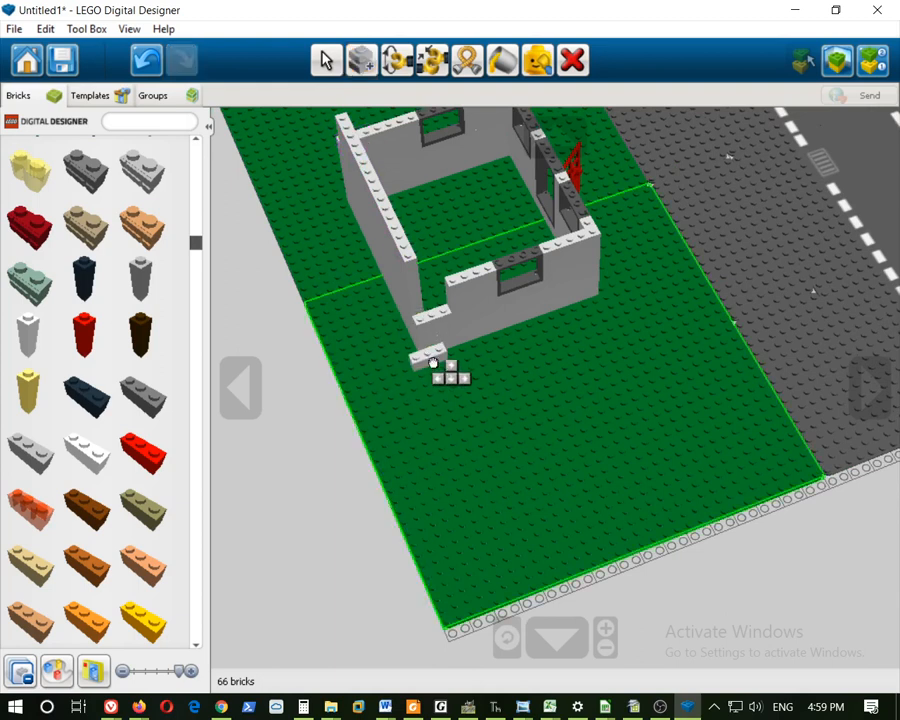
{"action": "right_click_drag", "start_coordinate": [500, 380], "coordinate": [421, 298]}
{"action": "left_click", "coordinate": [420, 297]}
{"action": "left_click", "coordinate": [416, 290]}
{"action": "left_click", "coordinate": [414, 286]}
{"action": "right_click_drag", "start_coordinate": [455, 366], "coordinate": [741, 223]}
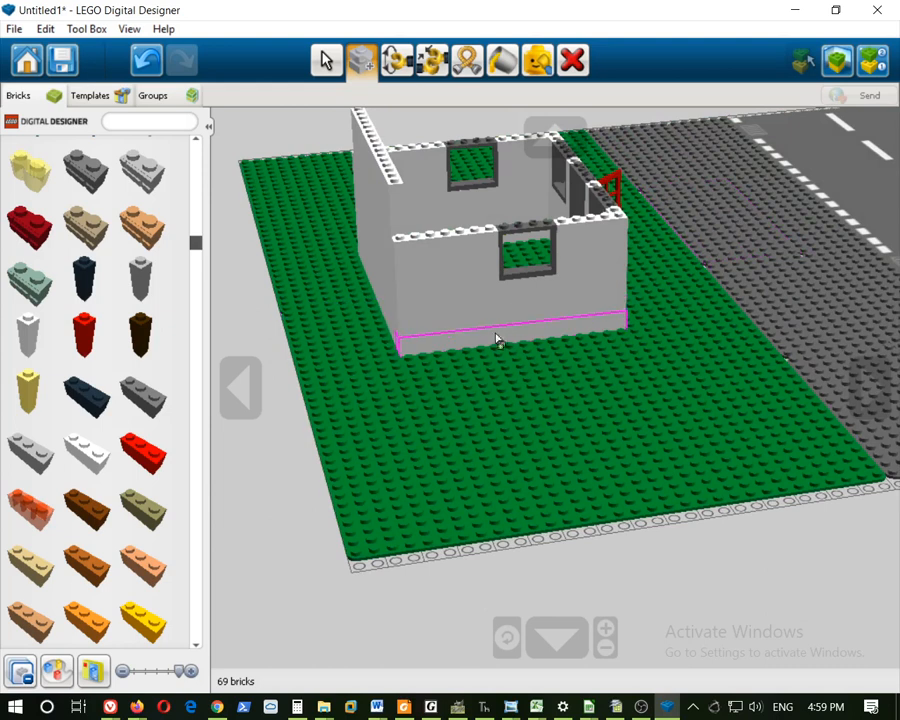
{"action": "right_click_drag", "start_coordinate": [556, 372], "coordinate": [514, 295]}
{"action": "scroll", "coordinate": [514, 298], "scroll_direction": "up", "scroll_amount": 2}
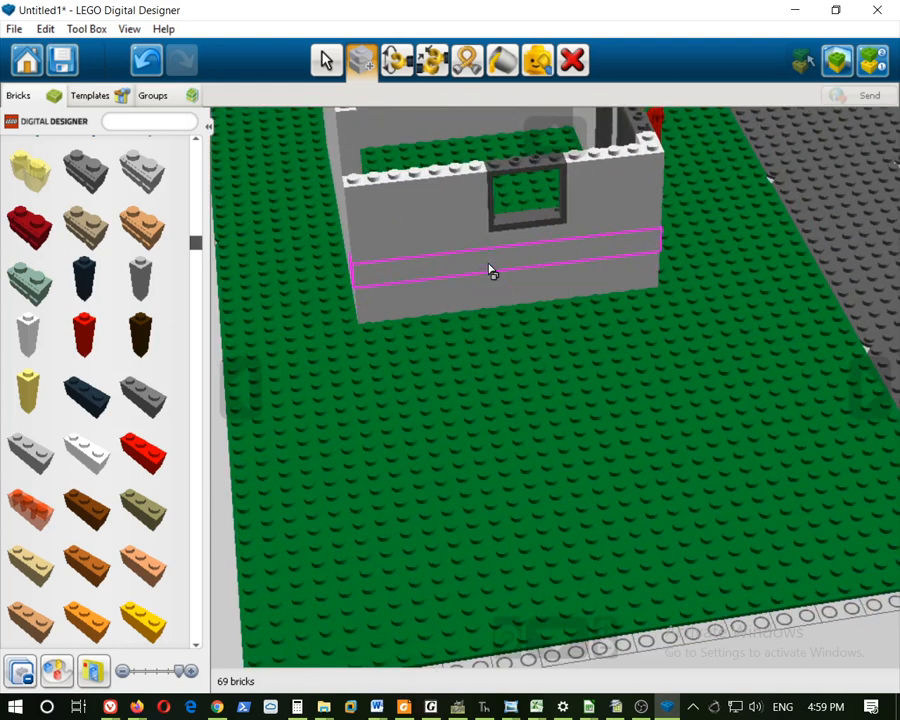
Stack three clones of the white 1x16 brick across the left side wall above its window, up to the back wall's height
{"action": "right_click", "coordinate": [486, 262]}
{"action": "scroll", "coordinate": [575, 350], "scroll_direction": "up", "scroll_amount": 1}
{"action": "right_click_drag", "start_coordinate": [575, 402], "coordinate": [567, 403]}
{"action": "left_click", "coordinate": [570, 400]}
{"action": "left_click", "coordinate": [535, 300]}
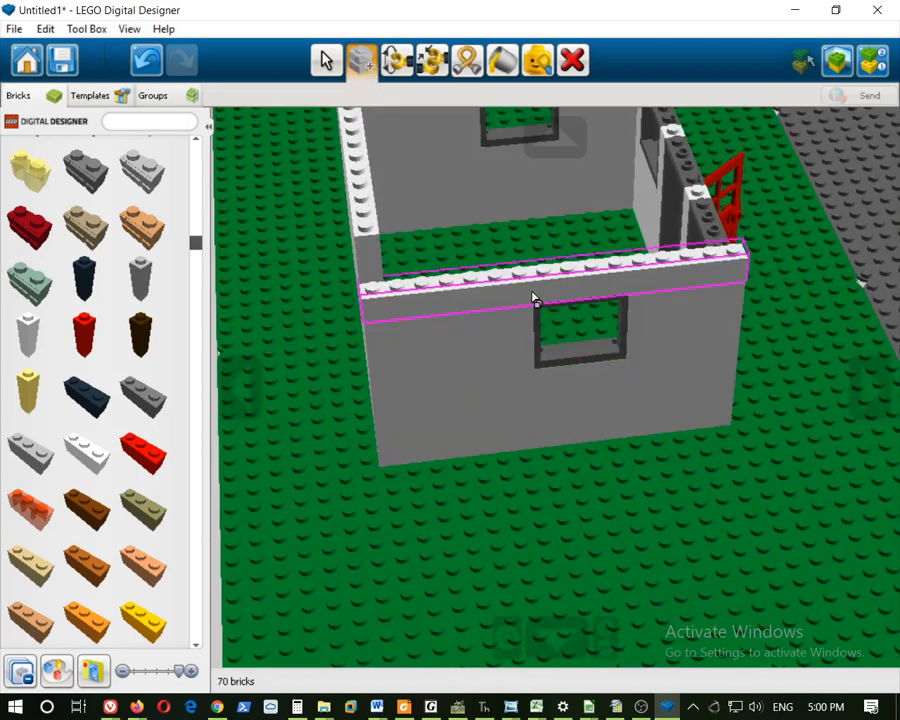
{"action": "left_click", "coordinate": [514, 276]}
{"action": "left_click", "coordinate": [494, 262]}
Stack three clones of the white 1x16 brick across the right side wall above its window
{"action": "scroll", "coordinate": [505, 168], "scroll_direction": "down", "scroll_amount": 2}
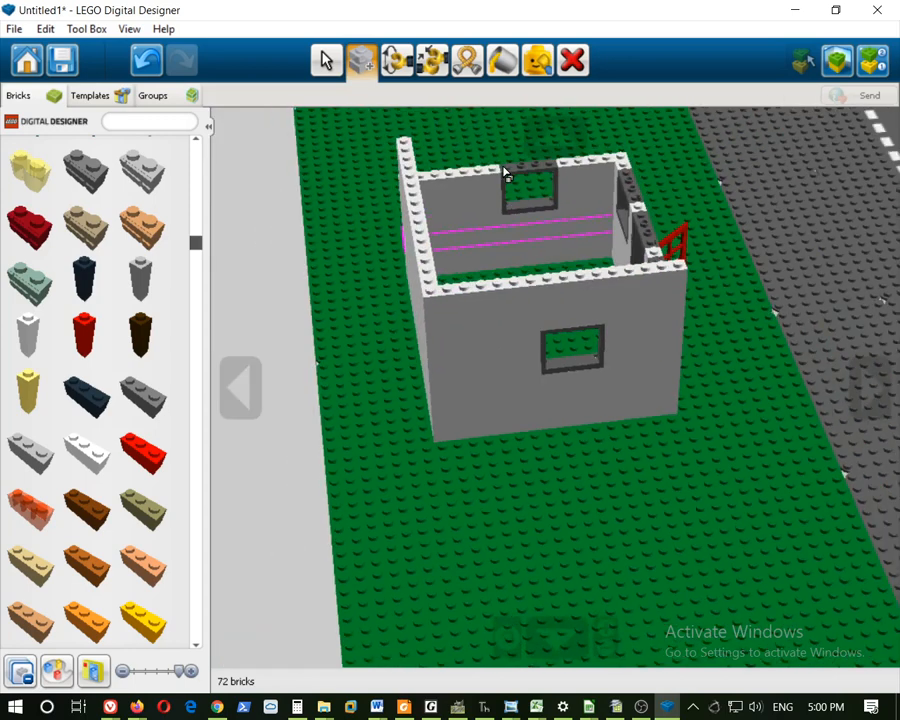
{"action": "scroll", "coordinate": [503, 170], "scroll_direction": "down", "scroll_amount": 1}
{"action": "right_click_drag", "start_coordinate": [476, 285], "coordinate": [805, 315]}
{"action": "right_click_drag", "start_coordinate": [366, 398], "coordinate": [622, 365]}
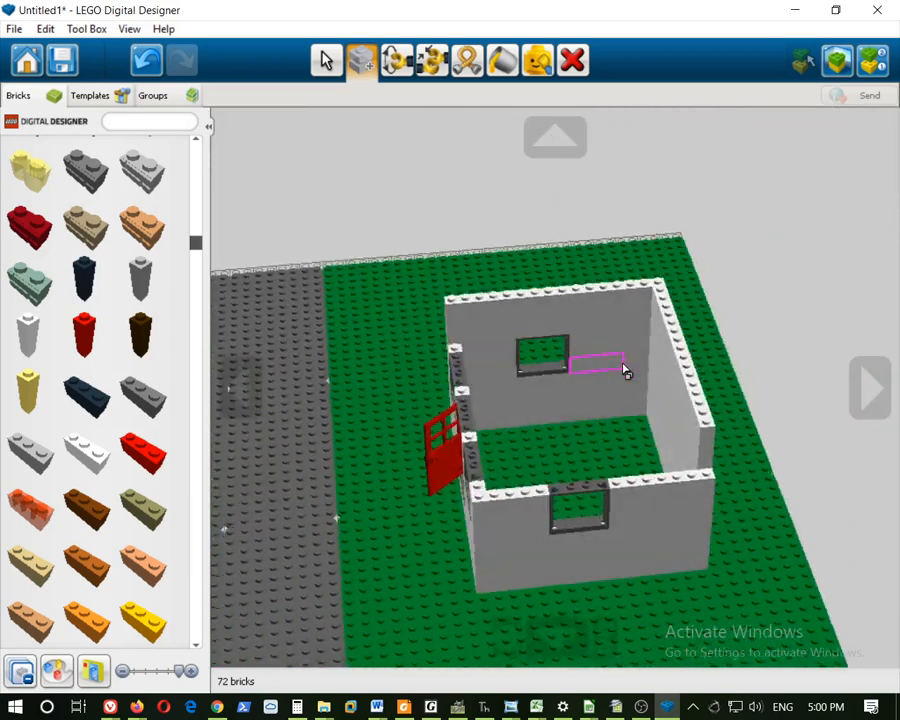
{"action": "left_click", "coordinate": [609, 494]}
{"action": "left_click", "coordinate": [609, 482]}
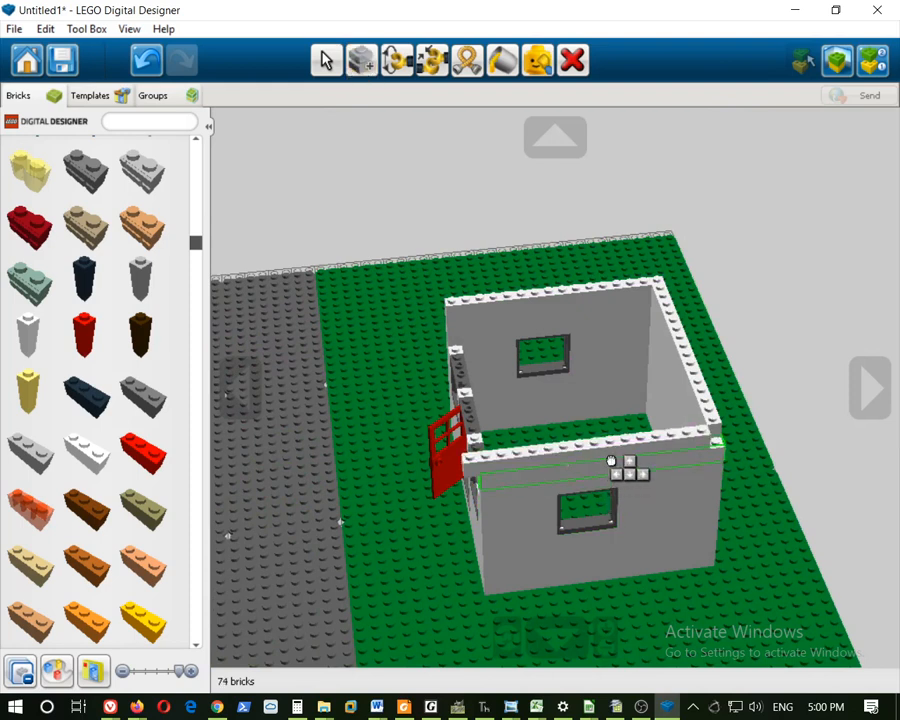
{"action": "left_click", "coordinate": [617, 460]}
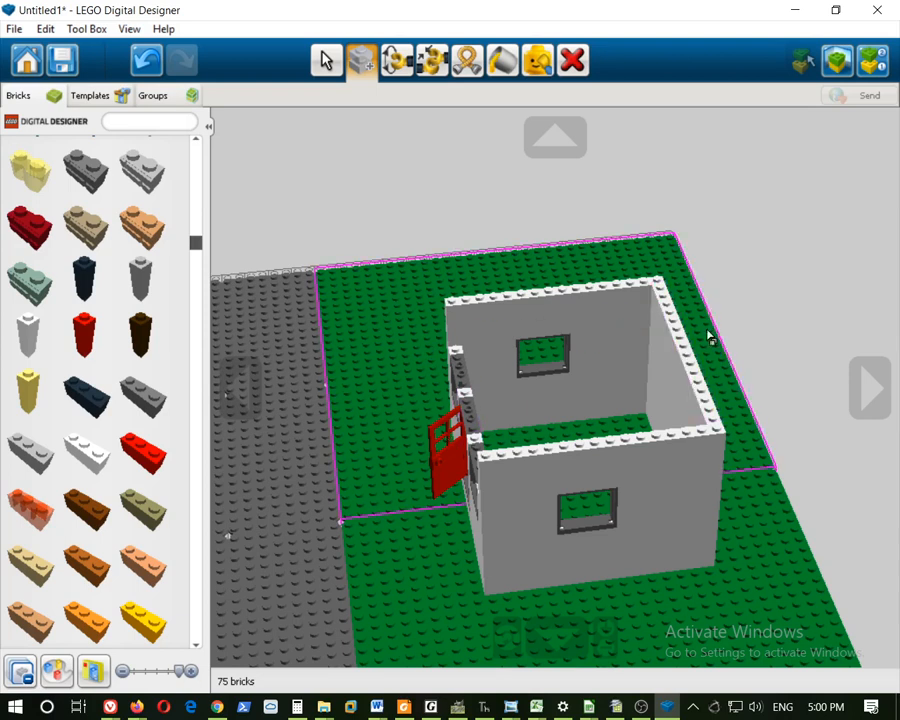
Clone a white 1x16 brick three times and stack the clones across the front wall above the door and windows
{"action": "left_click", "coordinate": [691, 368]}
{"action": "mouse_move", "coordinate": [520, 510]}
{"action": "right_mouse_down"}
{"action": "mouse_move", "coordinate": [630, 516]}
{"action": "mouse_move", "coordinate": [744, 484]}
{"action": "right_mouse_up"}
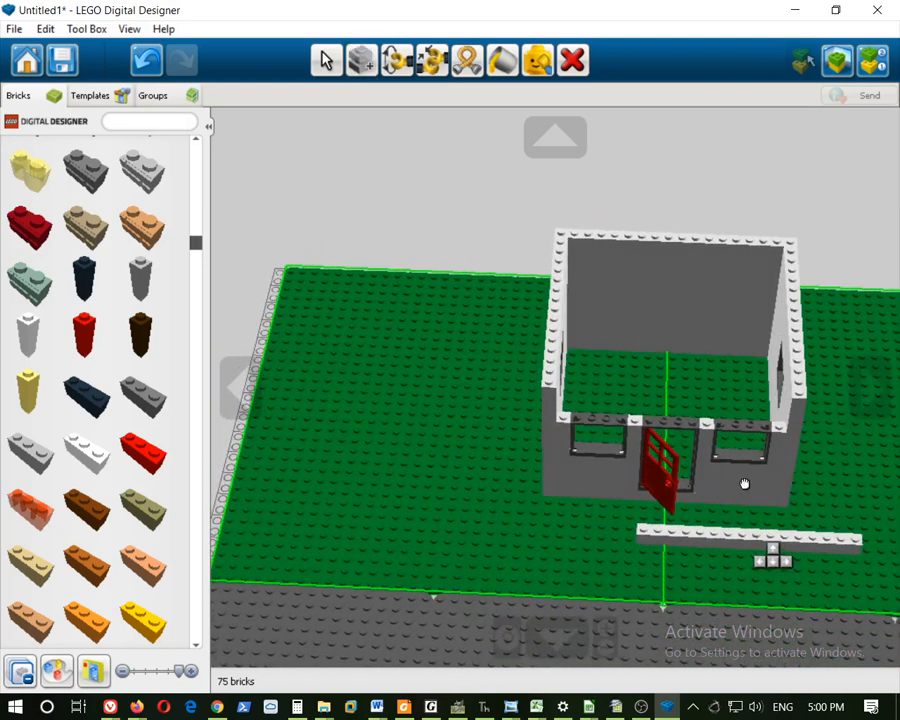
{"action": "left_click", "coordinate": [678, 424]}
{"action": "left_click", "coordinate": [679, 418]}
{"action": "left_click", "coordinate": [679, 416]}
{"action": "left_click", "coordinate": [677, 410]}
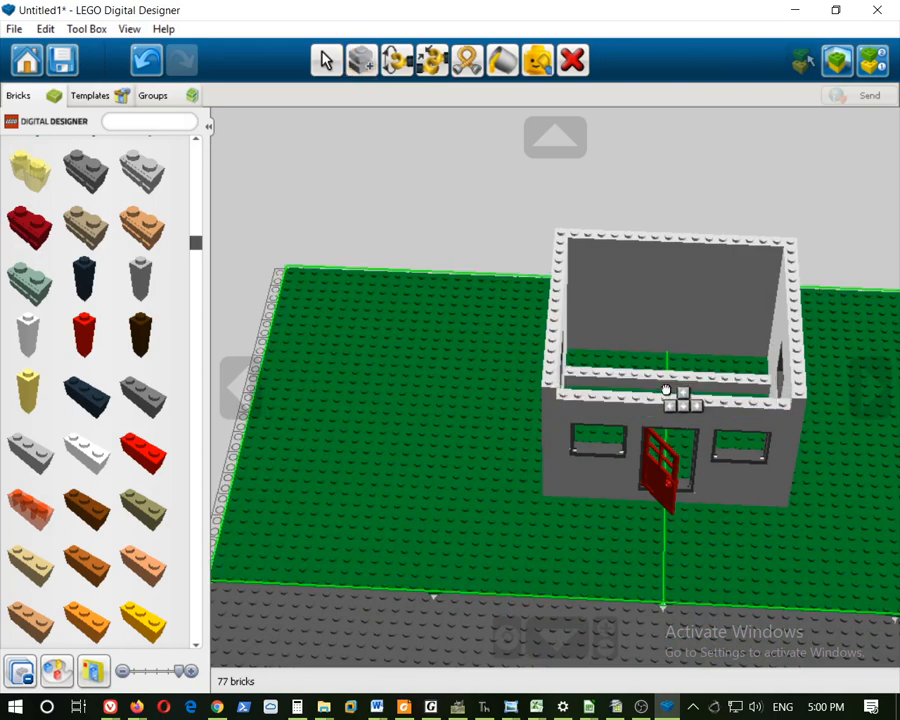
{"action": "left_click", "coordinate": [688, 411]}
Switch to the House Project requirements document in the browser and highlight the roof requirement line
{"action": "mouse_move", "coordinate": [739, 532]}
{"action": "right_mouse_down"}
{"action": "mouse_move", "coordinate": [870, 384]}
{"action": "mouse_move", "coordinate": [648, 428]}
{"action": "mouse_move", "coordinate": [303, 438]}
{"action": "mouse_move", "coordinate": [486, 456]}
{"action": "mouse_move", "coordinate": [632, 452]}
{"action": "mouse_move", "coordinate": [327, 438]}
{"action": "mouse_move", "coordinate": [505, 470]}
{"action": "right_mouse_up"}
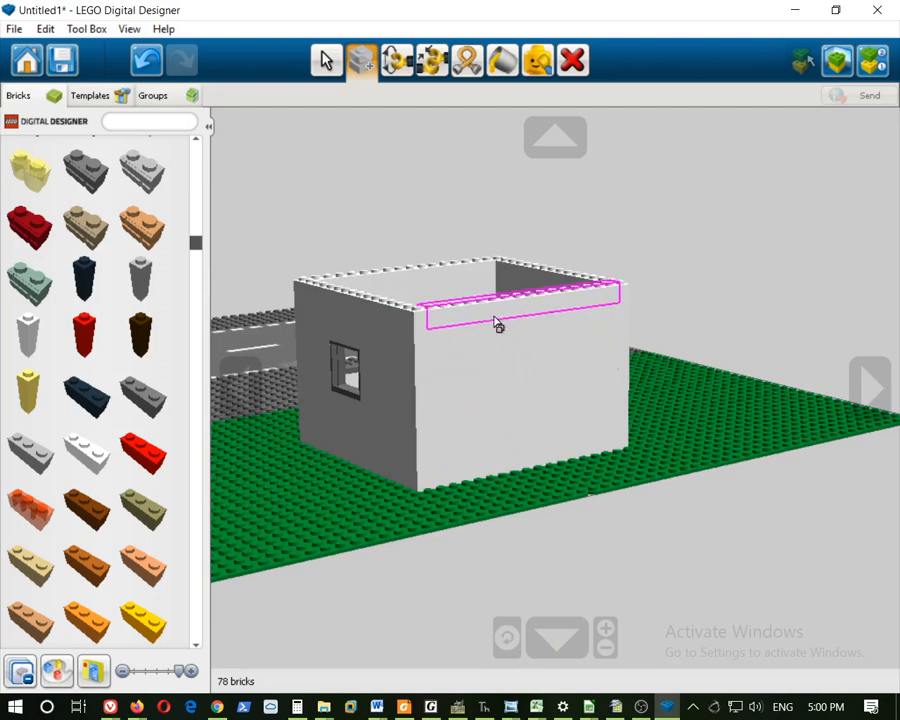
{"action": "right_click_drag", "start_coordinate": [380, 395], "coordinate": [653, 515]}
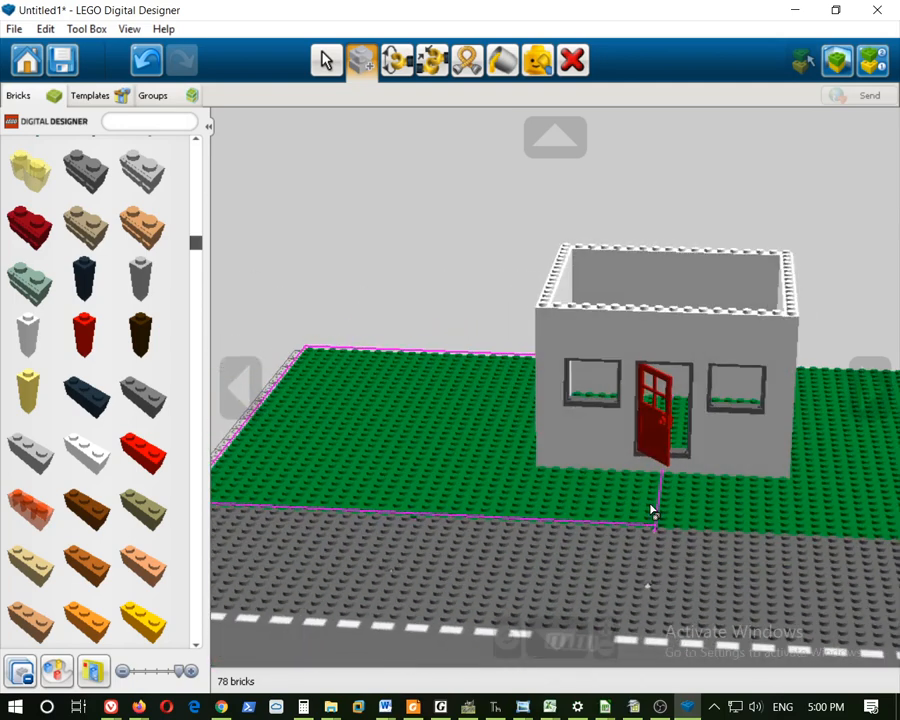
{"action": "mouse_move", "coordinate": [138, 708]}
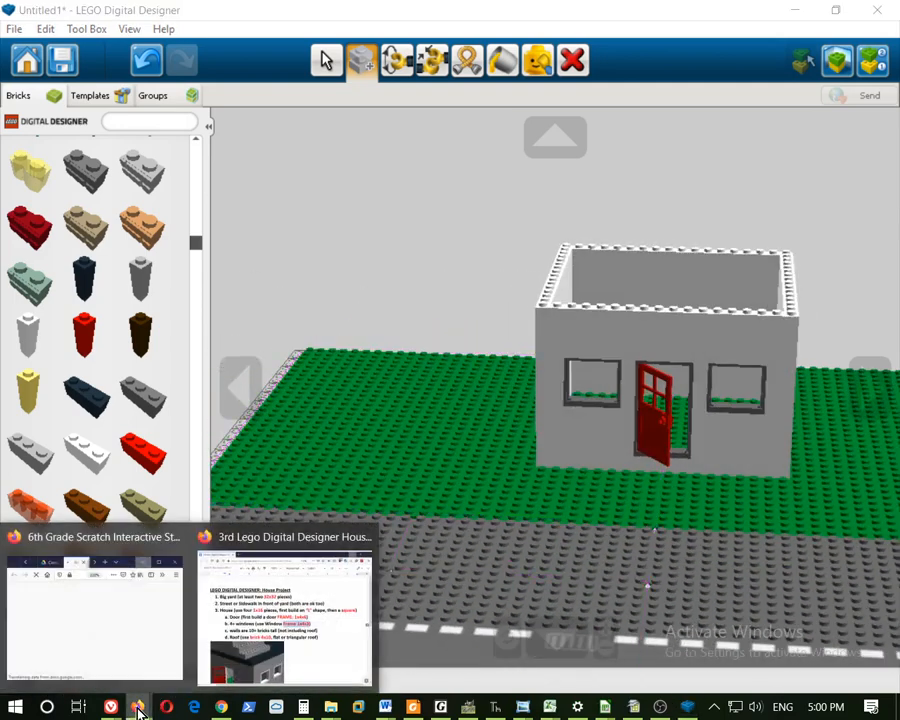
{"action": "left_click", "coordinate": [311, 628]}
{"action": "left_click", "coordinate": [320, 413]}
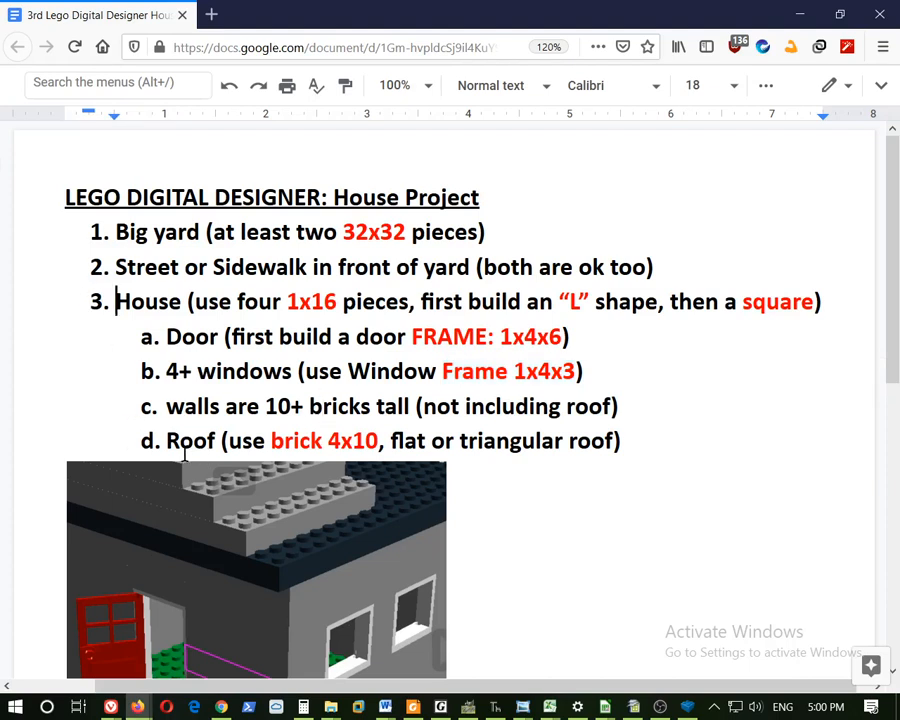
{"action": "left_click_drag", "start_coordinate": [167, 441], "coordinate": [651, 449]}
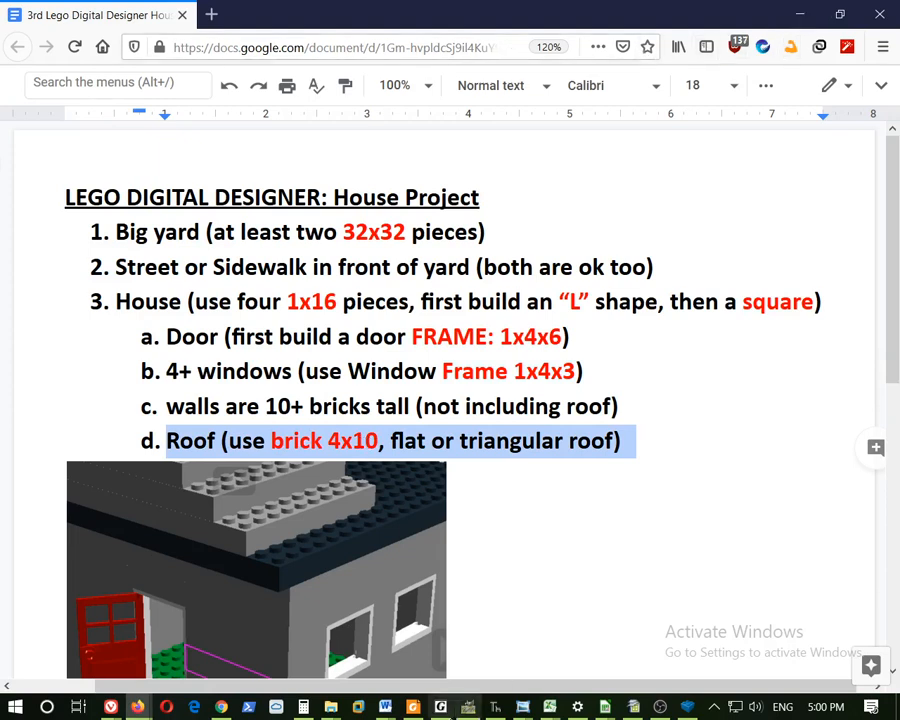
Switch back to LEGO Digital Designer and place a dark 4x10 brick across the front wall's left half, overhanging the corner
{"action": "left_click", "coordinate": [689, 707]}
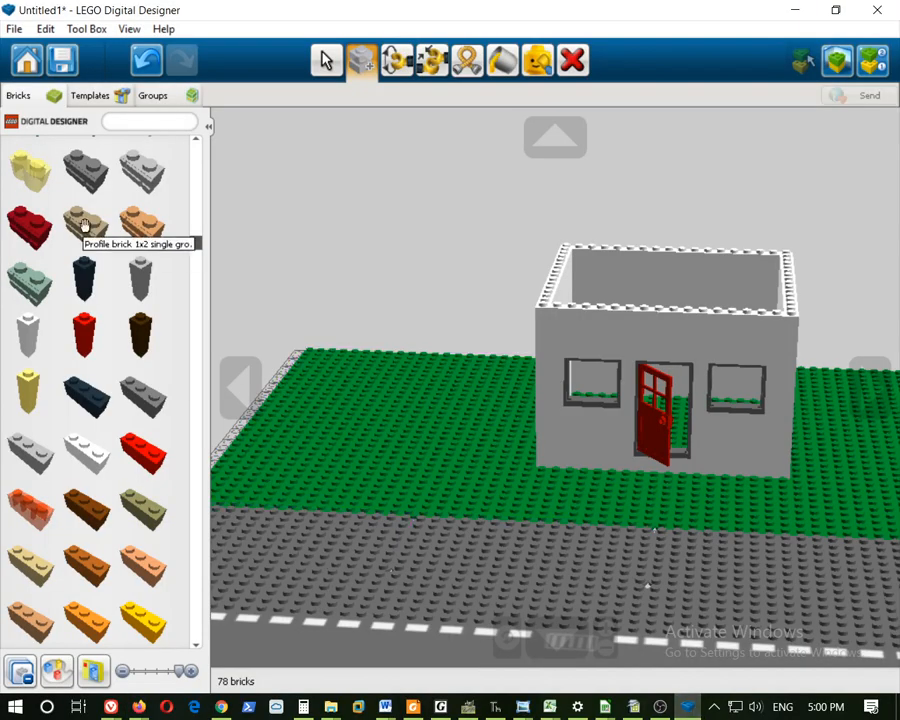
{"action": "left_click_drag", "start_coordinate": [201, 251], "coordinate": [195, 585]}
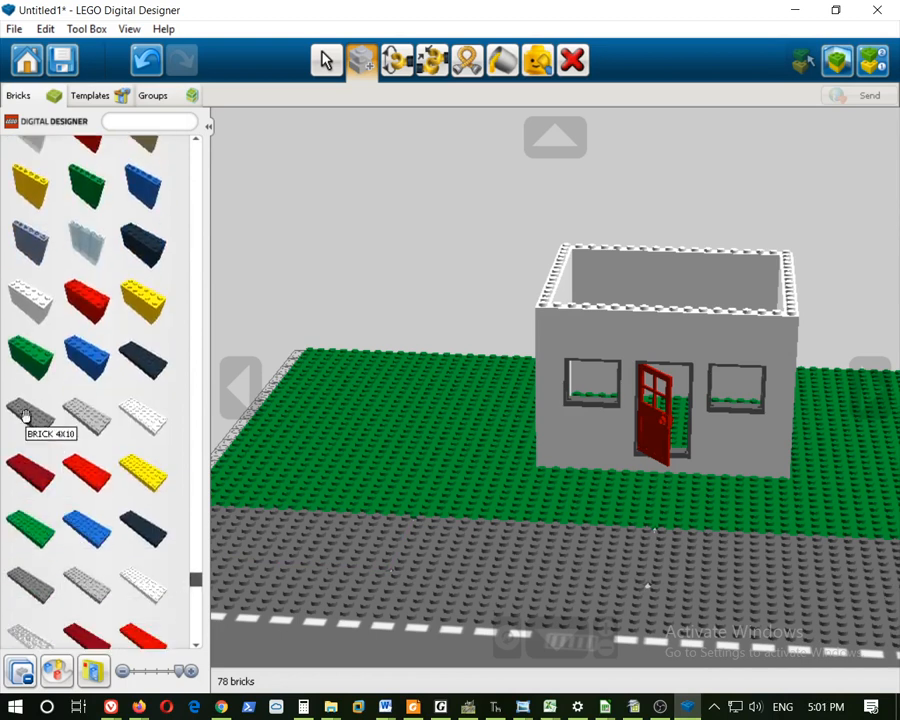
{"action": "scroll", "coordinate": [33, 412], "scroll_direction": "down", "scroll_amount": 4}
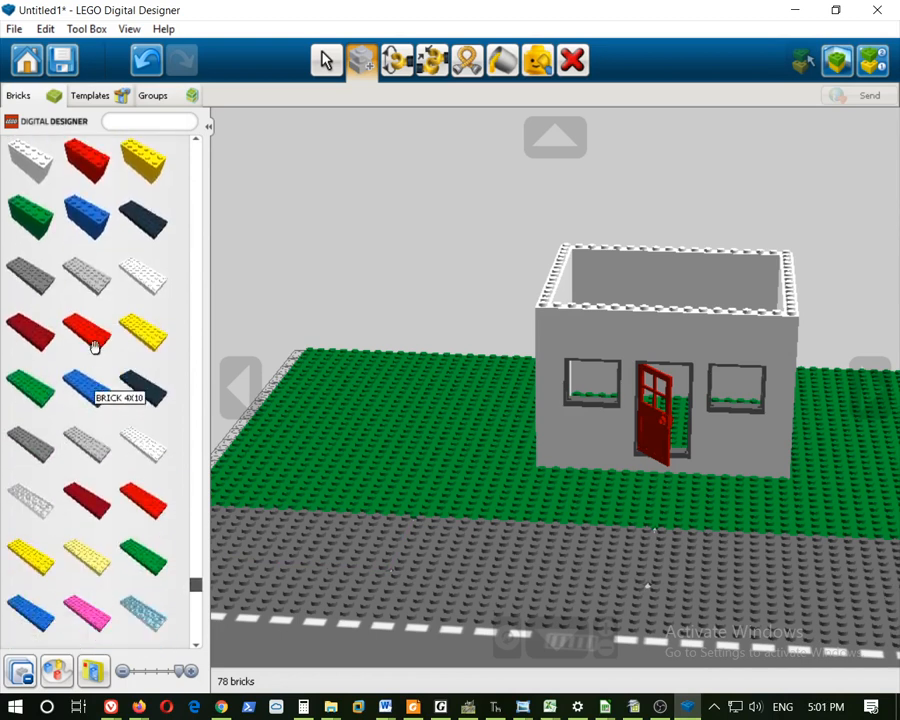
{"action": "left_click", "coordinate": [141, 224]}
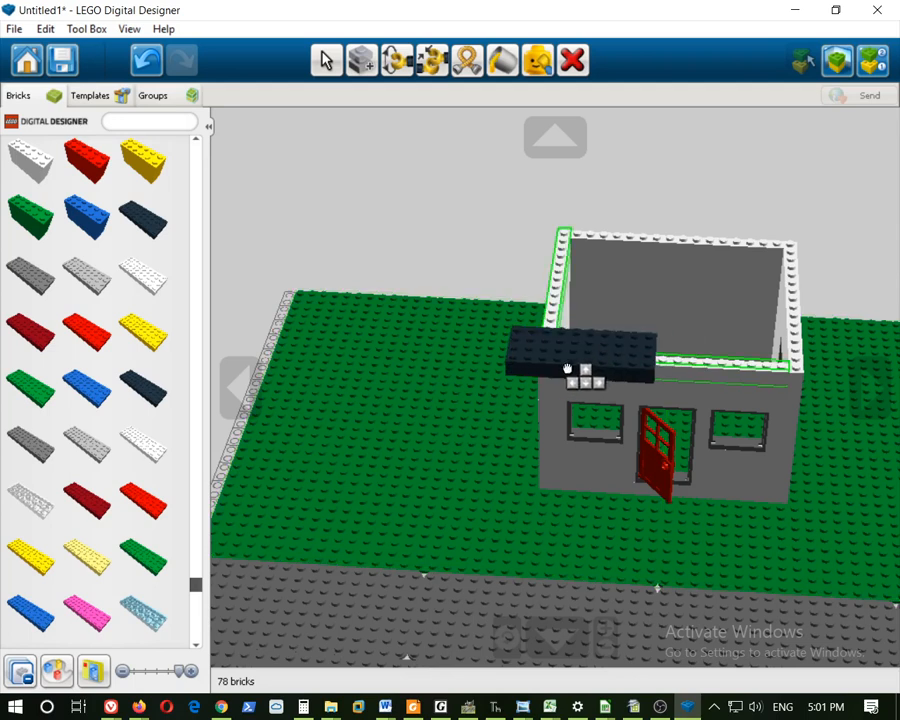
{"action": "right_click_drag", "start_coordinate": [567, 370], "coordinate": [612, 540]}
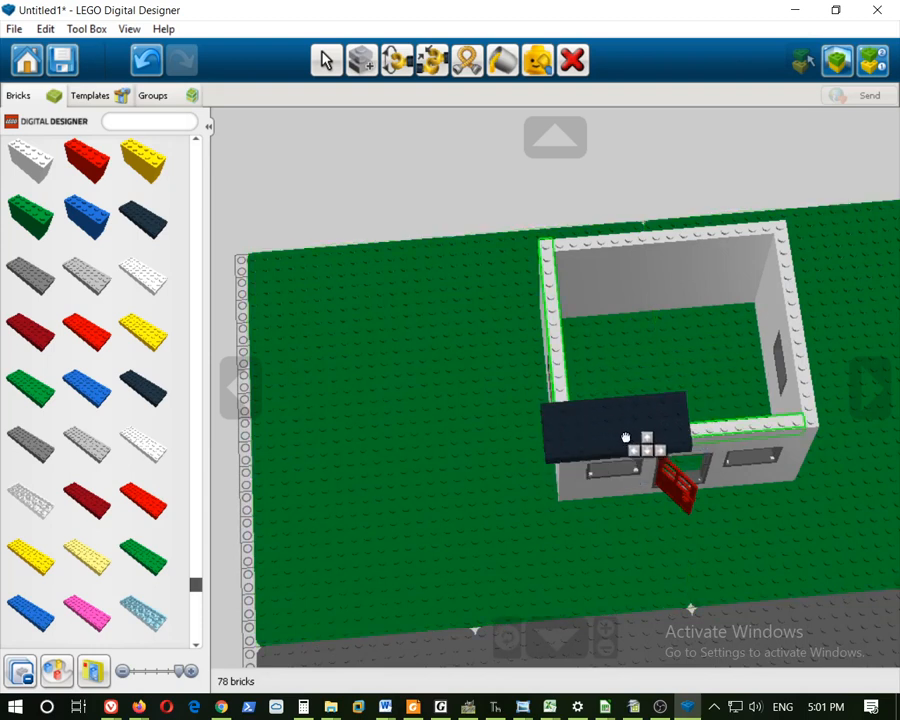
{"action": "right_click_drag", "start_coordinate": [696, 548], "coordinate": [656, 504]}
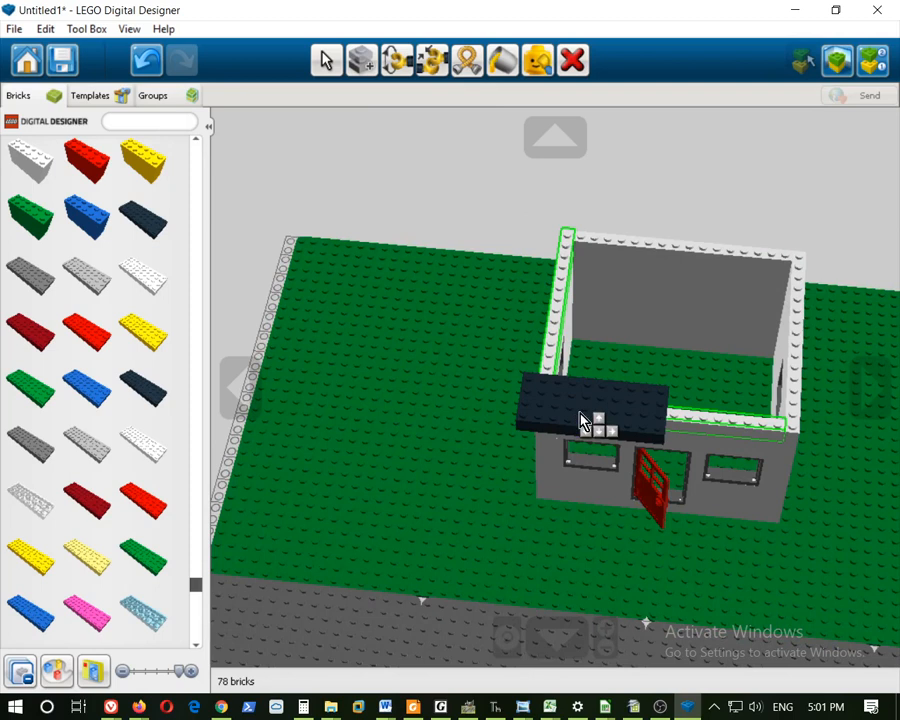
{"action": "left_click", "coordinate": [583, 420]}
Place a matching dark brick end to end with the first one to complete the roof's front row
{"action": "right_click_drag", "start_coordinate": [559, 529], "coordinate": [553, 464]}
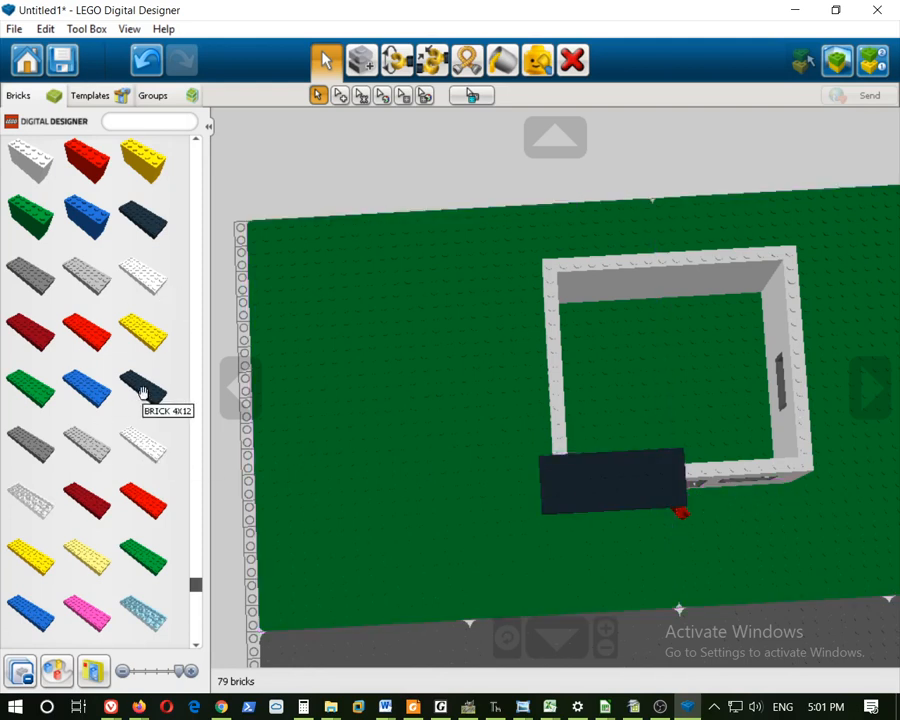
{"action": "left_click", "coordinate": [143, 390]}
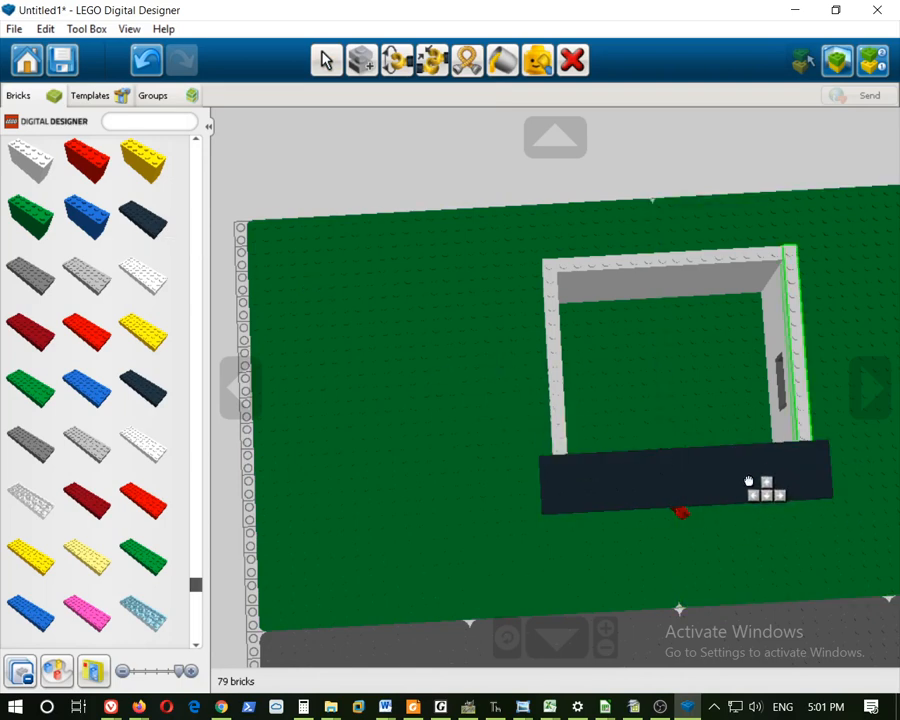
{"action": "left_click", "coordinate": [748, 482]}
Clone the left 4x10 roof brick four times, row behind row, to cover the left half of the house
{"action": "right_click_drag", "start_coordinate": [783, 561], "coordinate": [575, 323]}
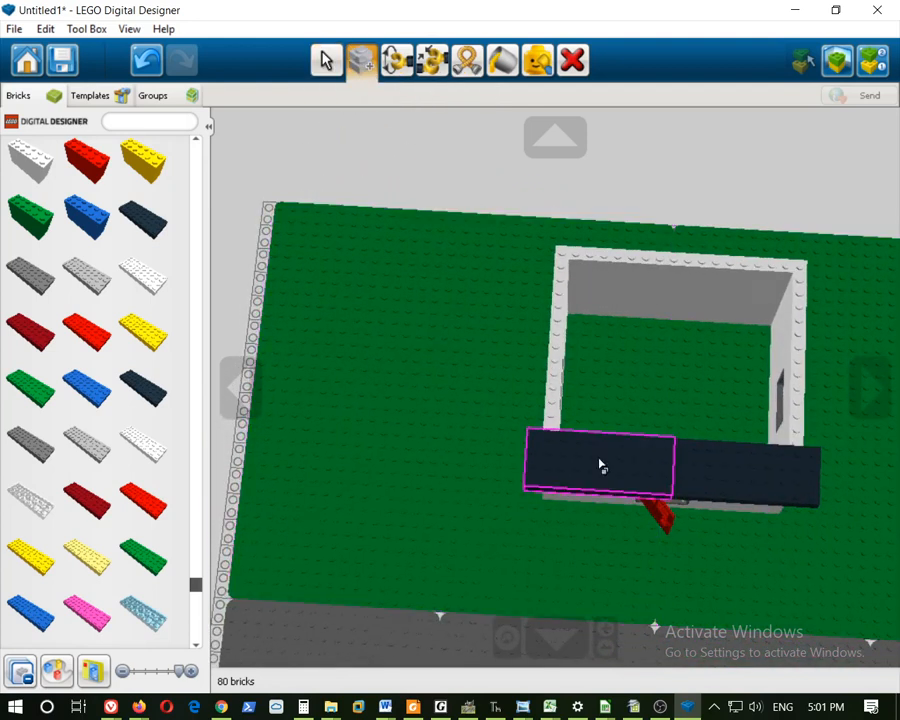
{"action": "right_click_drag", "start_coordinate": [591, 482], "coordinate": [615, 539]}
{"action": "left_click", "coordinate": [609, 508]}
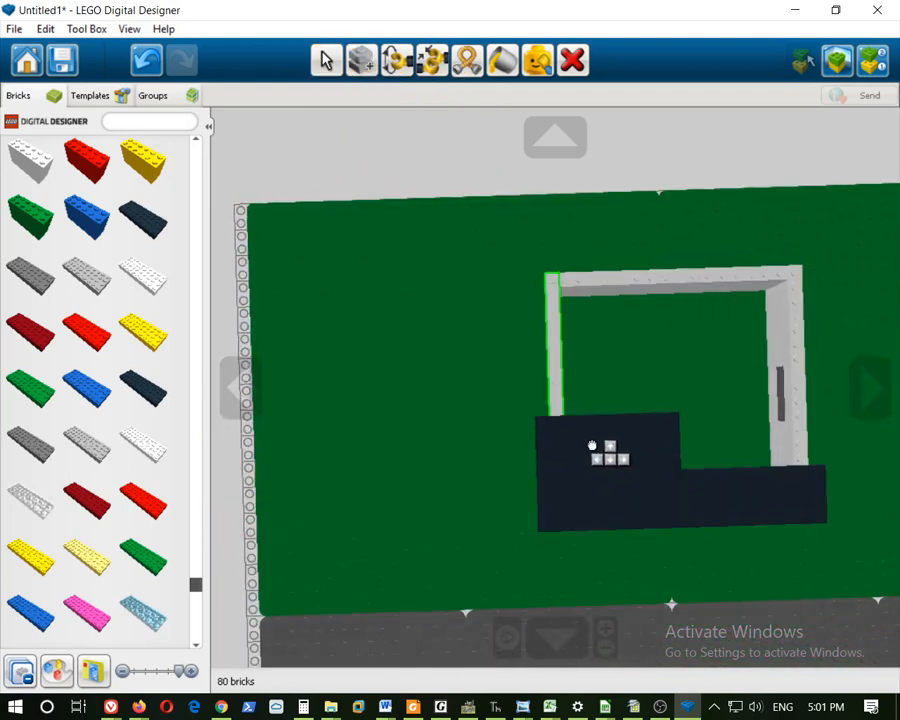
{"action": "left_click", "coordinate": [590, 383]}
{"action": "left_click", "coordinate": [590, 383]}
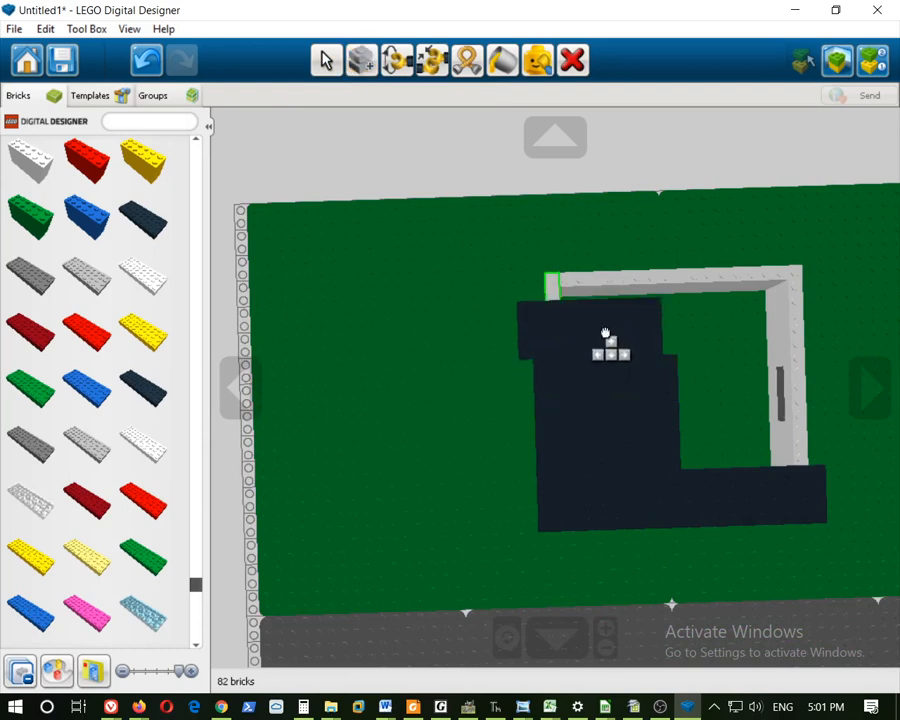
{"action": "left_click", "coordinate": [598, 330]}
{"action": "left_click", "coordinate": [584, 277]}
Try to place a clone of the right roof brick behind the front row, and undo the placement
{"action": "right_click_drag", "start_coordinate": [786, 584], "coordinate": [710, 505]}
{"action": "left_click", "coordinate": [705, 504]}
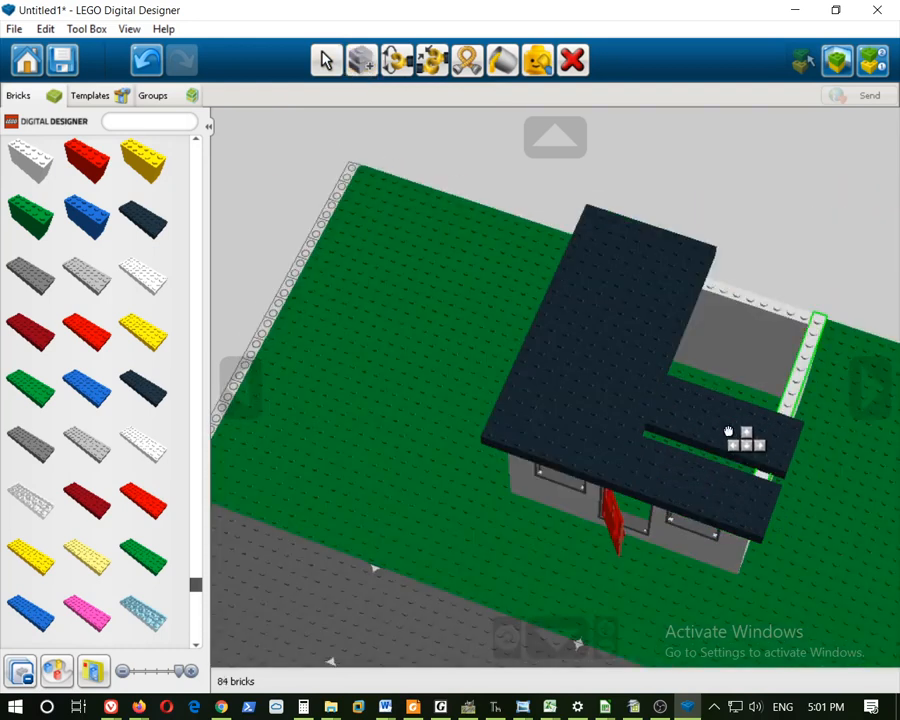
{"action": "left_click", "coordinate": [730, 434]}
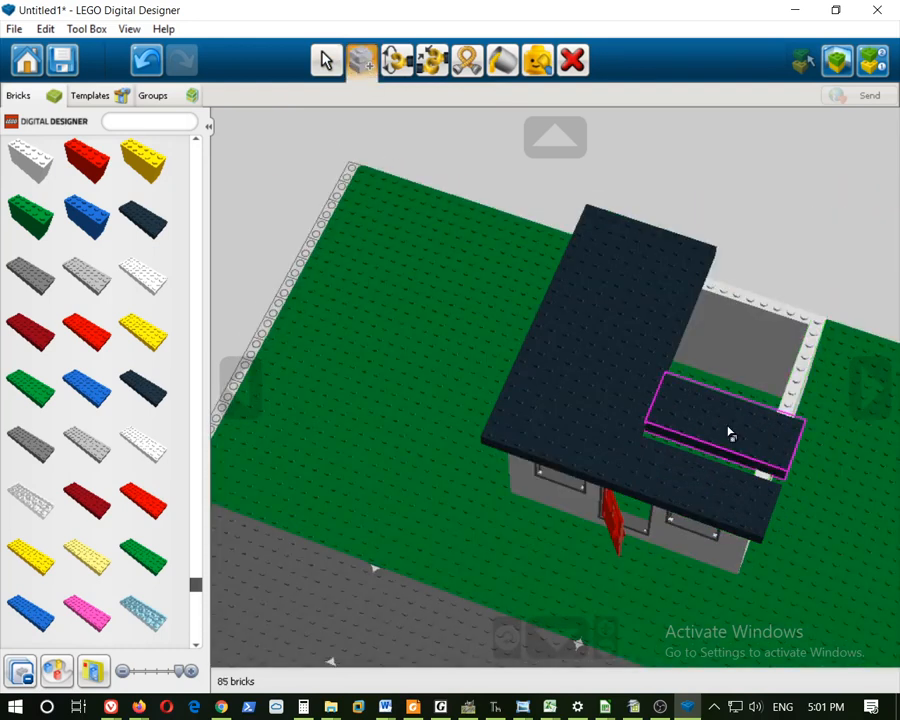
{"action": "left_click", "coordinate": [148, 60]}
Clone the dark roof brick four times, row behind row, to close the right half of the roof
{"action": "left_click_drag", "start_coordinate": [729, 488], "coordinate": [713, 442]}
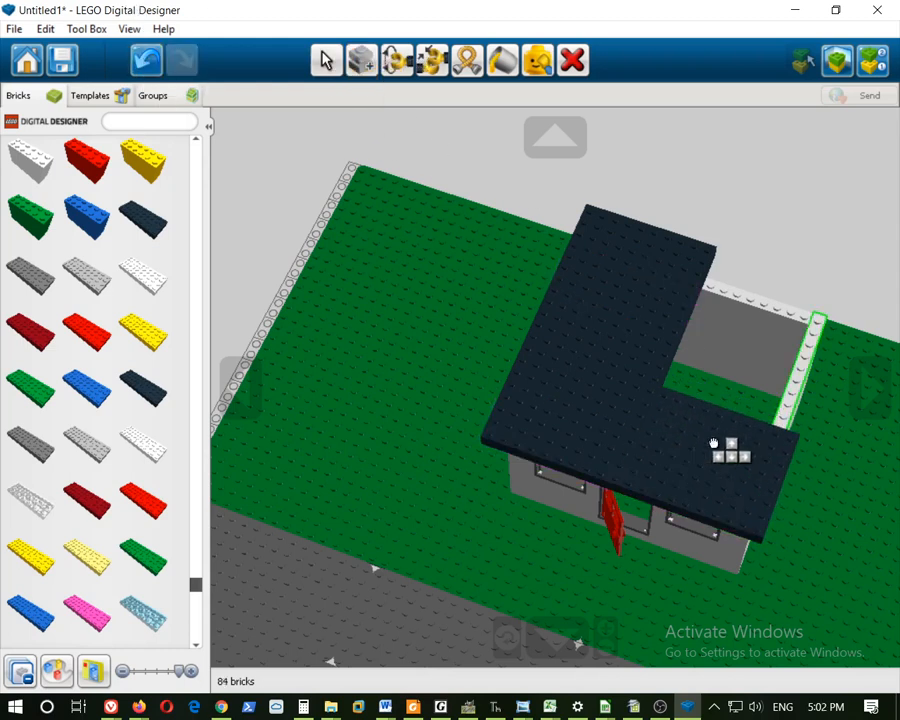
{"action": "left_click", "coordinate": [714, 447]}
{"action": "left_click_drag", "start_coordinate": [747, 388], "coordinate": [747, 344]}
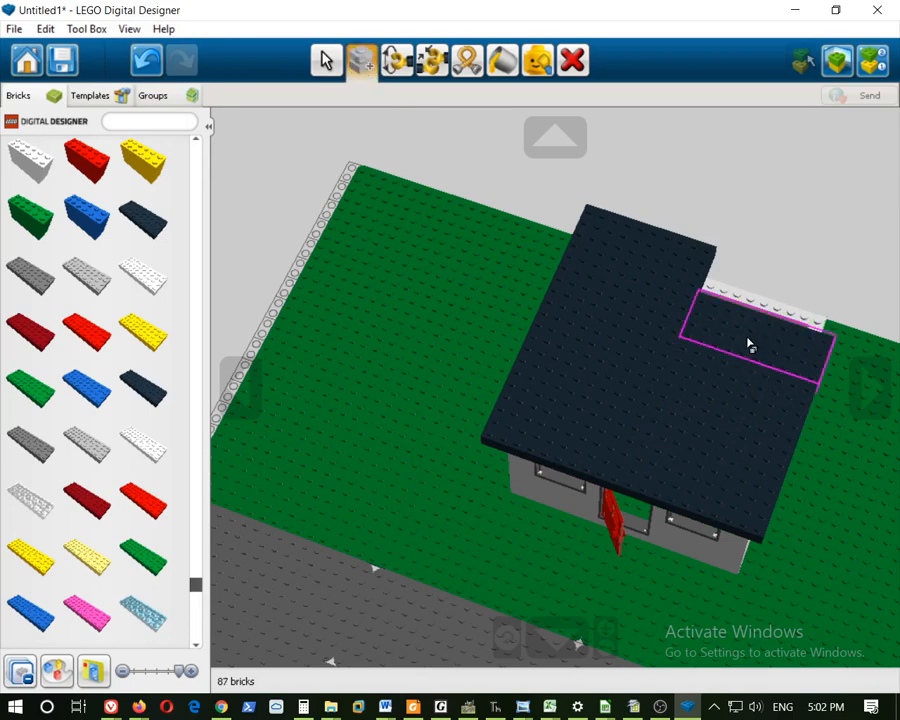
{"action": "left_click", "coordinate": [766, 300]}
{"action": "left_click", "coordinate": [752, 352]}
Place a dark 4x10 brick running front to back on top of the roof, two studs in from its left edge at the front
{"action": "right_click_drag", "start_coordinate": [752, 352], "coordinate": [703, 526]}
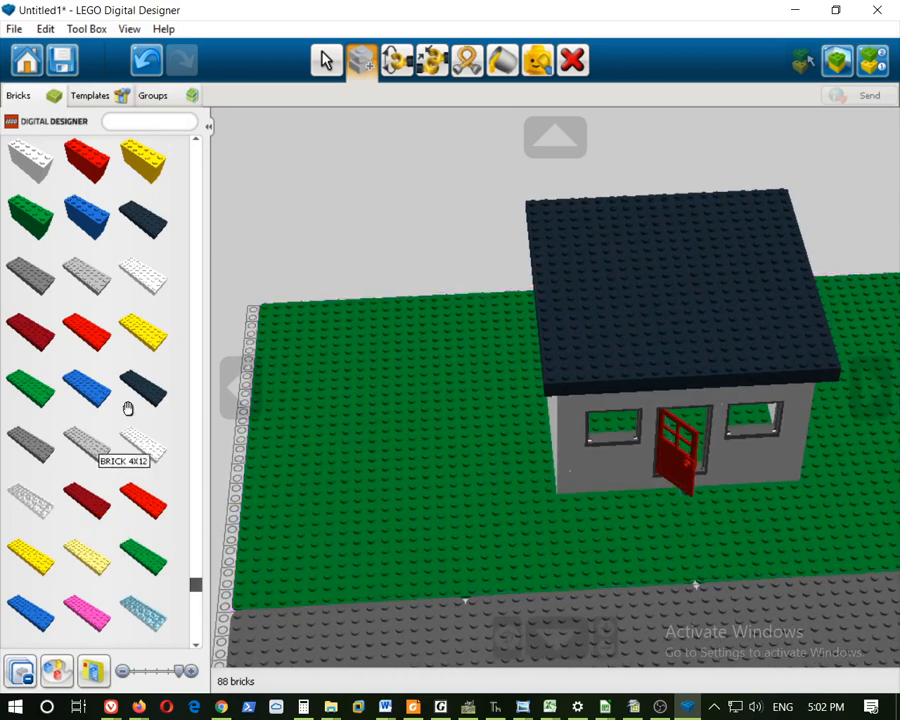
{"action": "right_click_drag", "start_coordinate": [591, 530], "coordinate": [510, 530]}
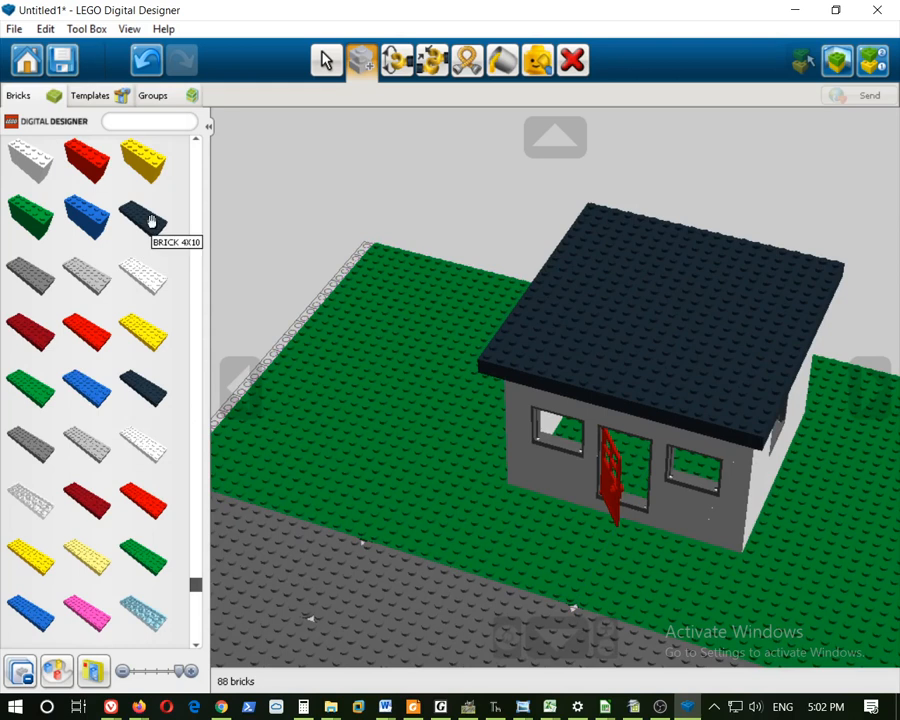
{"action": "left_click", "coordinate": [150, 220]}
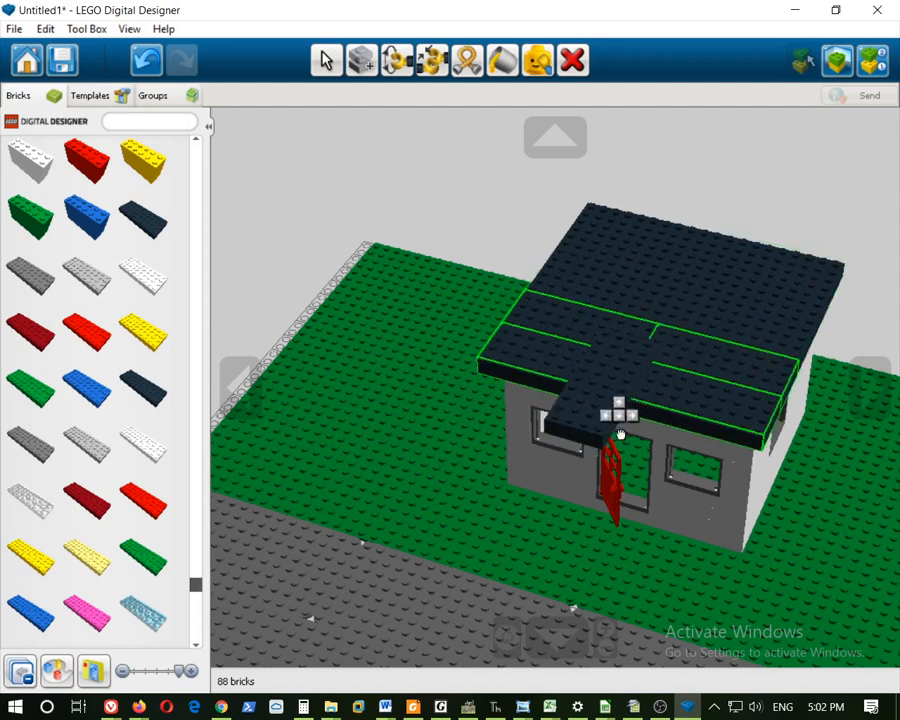
{"action": "right_click_drag", "start_coordinate": [660, 590], "coordinate": [745, 604]}
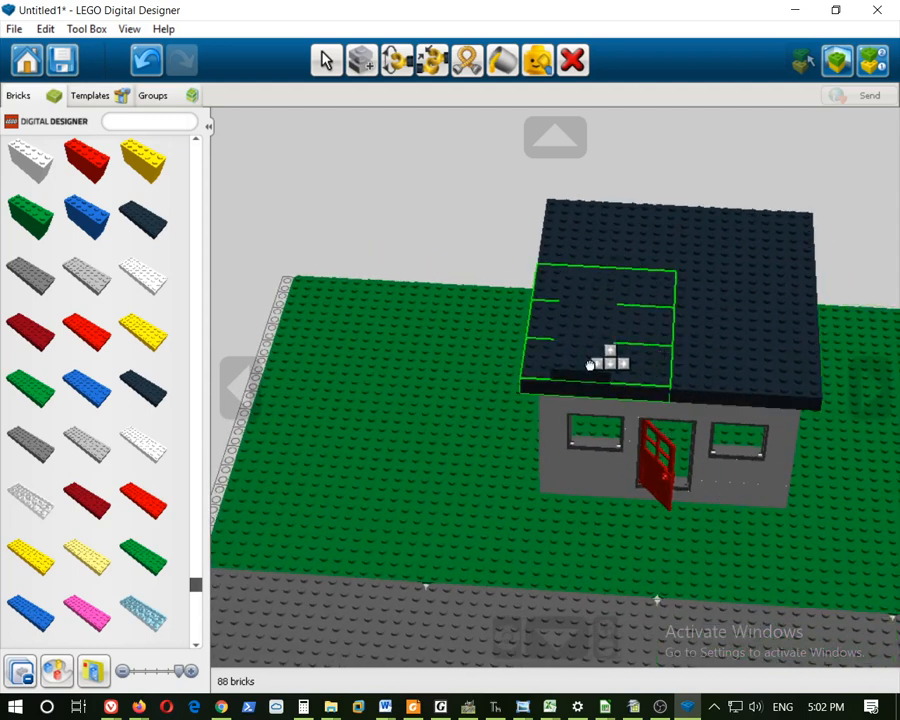
{"action": "scroll", "coordinate": [598, 344], "scroll_direction": "up", "scroll_amount": 5}
{"action": "scroll", "coordinate": [544, 430], "scroll_direction": "up", "scroll_amount": 3}
{"action": "right_click_drag", "start_coordinate": [466, 420], "coordinate": [522, 414]}
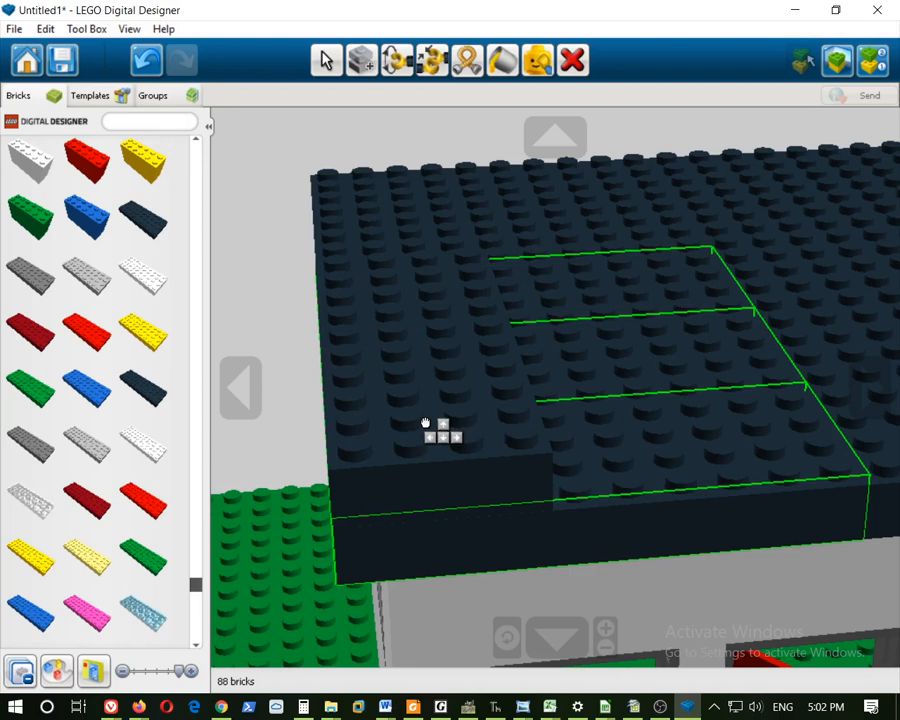
{"action": "left_click", "coordinate": [525, 407]}
Clone the upper dark 4x10 brick three times, side by side, to complete a four-brick front row on the roof
{"action": "right_click_drag", "start_coordinate": [715, 474], "coordinate": [625, 446]}
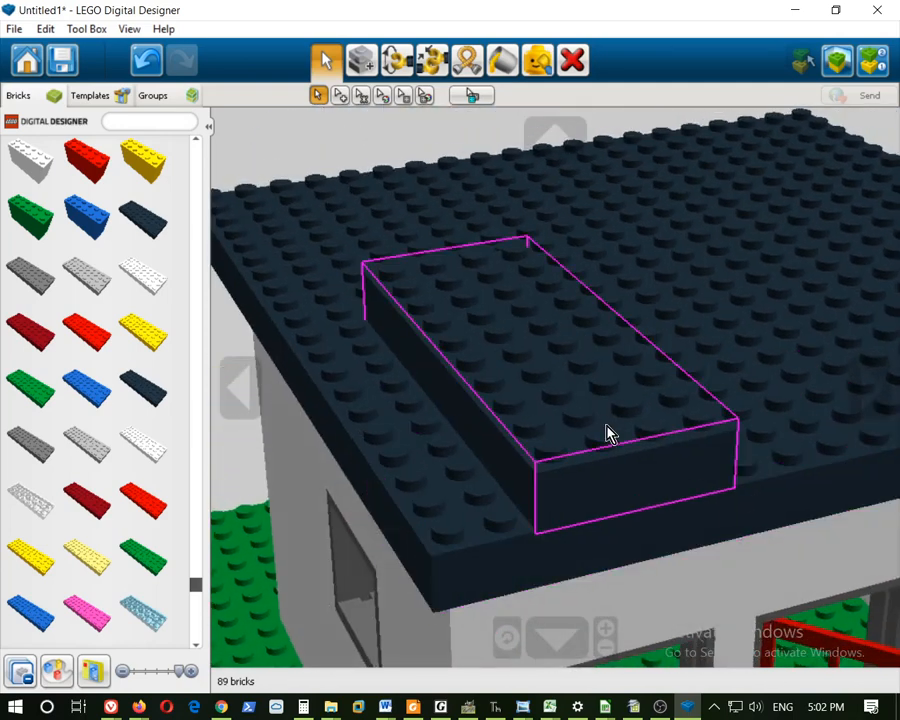
{"action": "scroll", "coordinate": [723, 418], "scroll_direction": "down", "scroll_amount": 3}
{"action": "left_click", "coordinate": [354, 68]}
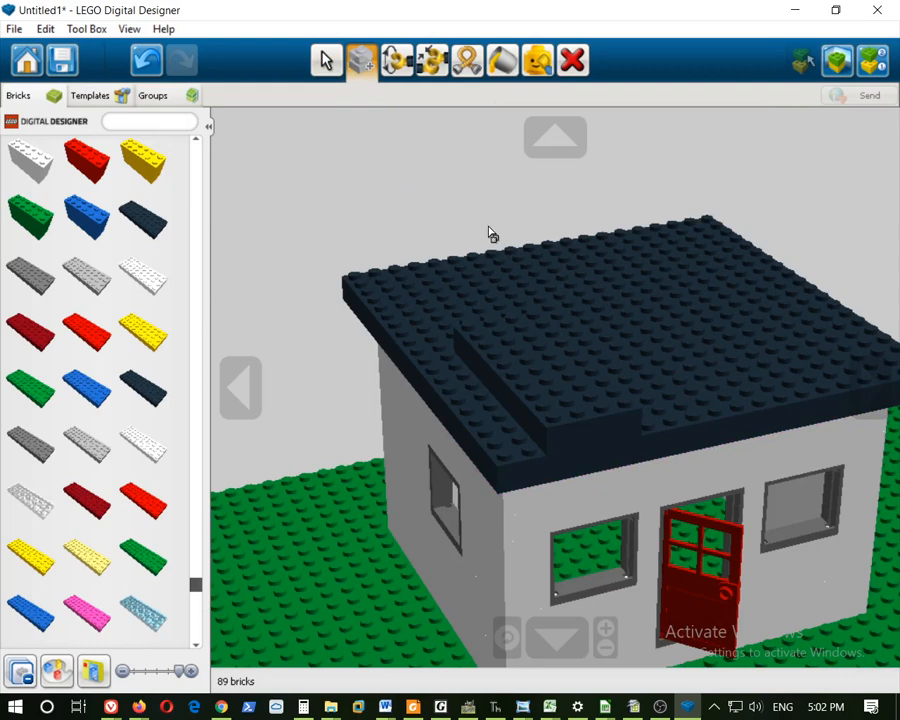
{"action": "left_click", "coordinate": [554, 400]}
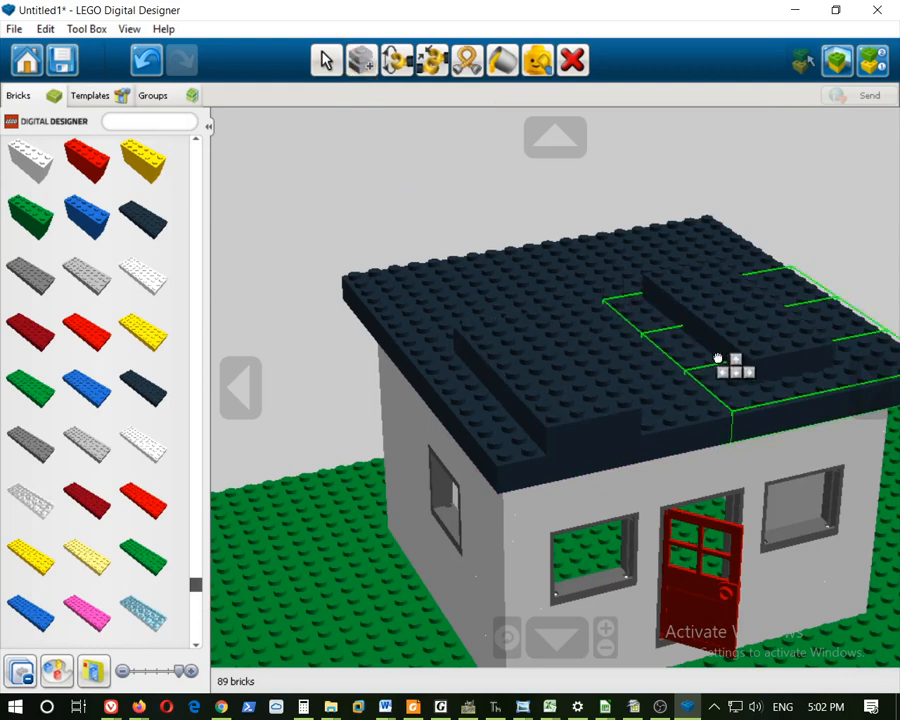
{"action": "left_click", "coordinate": [636, 400]}
{"action": "right_click_drag", "start_coordinate": [776, 416], "coordinate": [656, 420]}
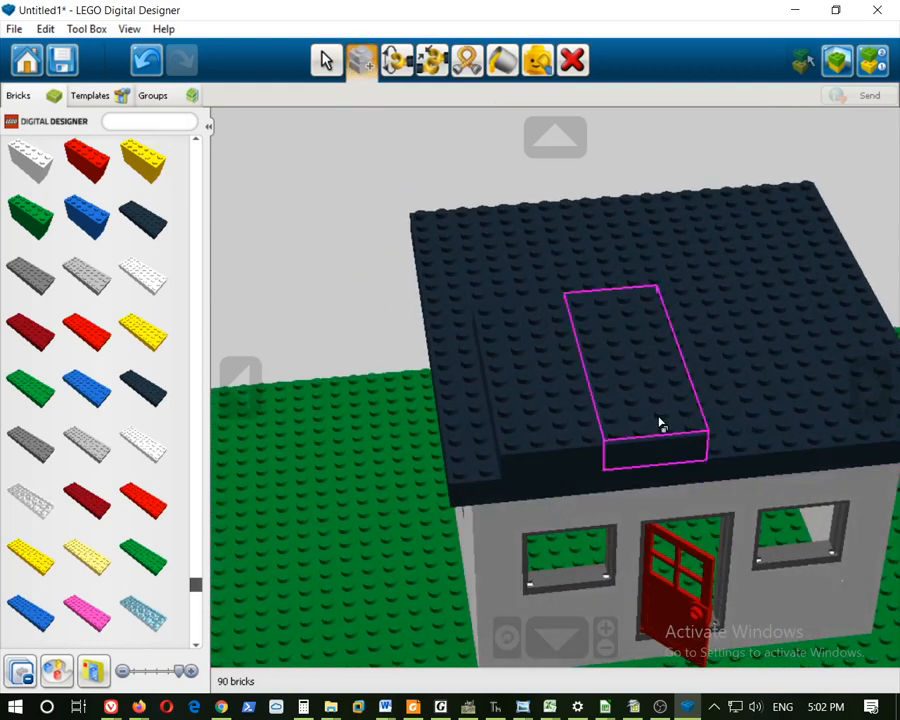
{"action": "left_click", "coordinate": [656, 420]}
{"action": "left_click", "coordinate": [728, 398]}
{"action": "left_click", "coordinate": [735, 398]}
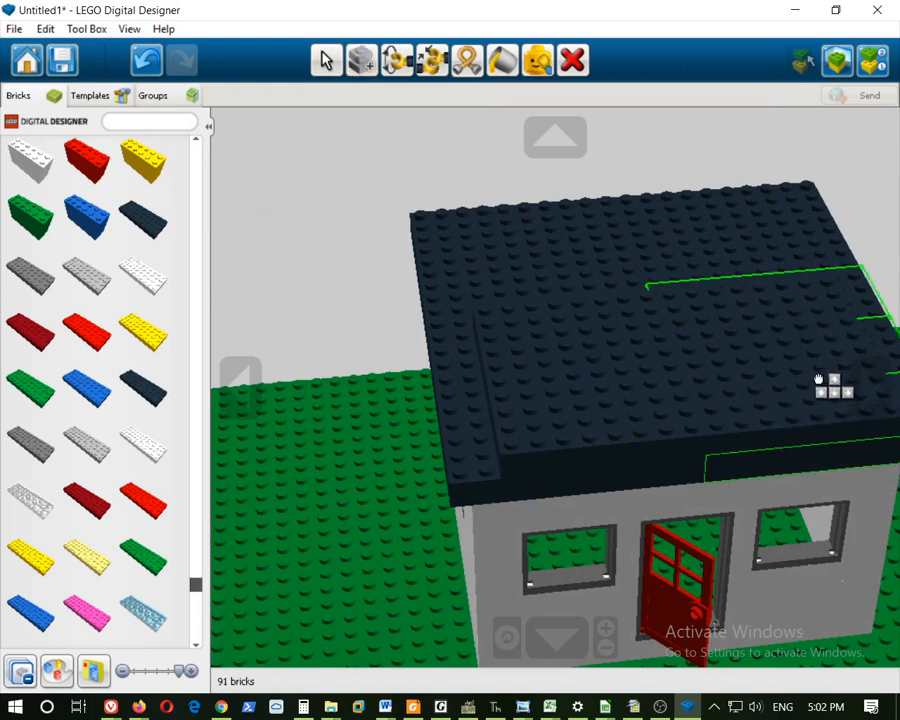
{"action": "left_click", "coordinate": [818, 385]}
Clone three dark 4x10 bricks side by side on top of the four-brick row, two studs in from each end
{"action": "mouse_move", "coordinate": [818, 482]}
{"action": "right_mouse_down"}
{"action": "mouse_move", "coordinate": [720, 466]}
{"action": "mouse_move", "coordinate": [852, 496]}
{"action": "mouse_move", "coordinate": [568, 462]}
{"action": "right_mouse_up"}
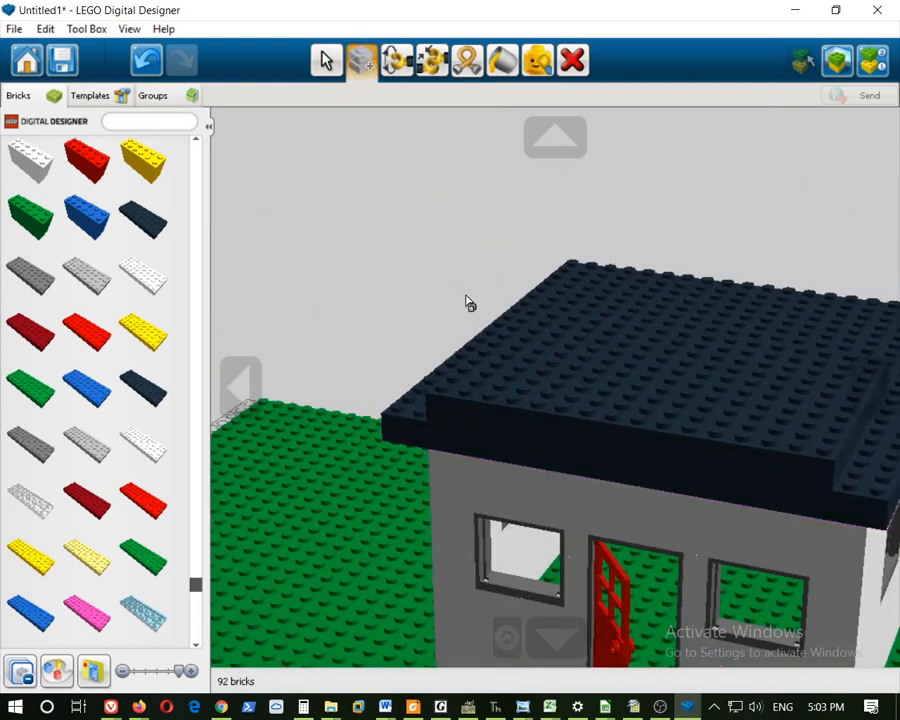
{"action": "left_click", "coordinate": [519, 383]}
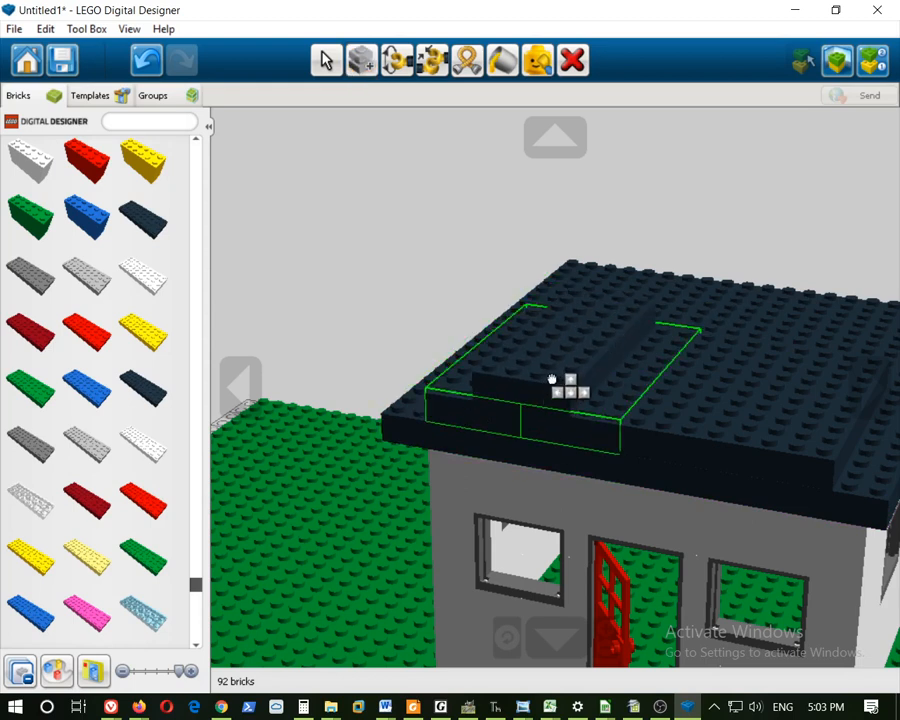
{"action": "left_click", "coordinate": [552, 382]}
{"action": "mouse_move", "coordinate": [546, 390]}
{"action": "right_mouse_down"}
{"action": "mouse_move", "coordinate": [599, 464]}
{"action": "mouse_move", "coordinate": [631, 444]}
{"action": "mouse_move", "coordinate": [620, 473]}
{"action": "right_mouse_up"}
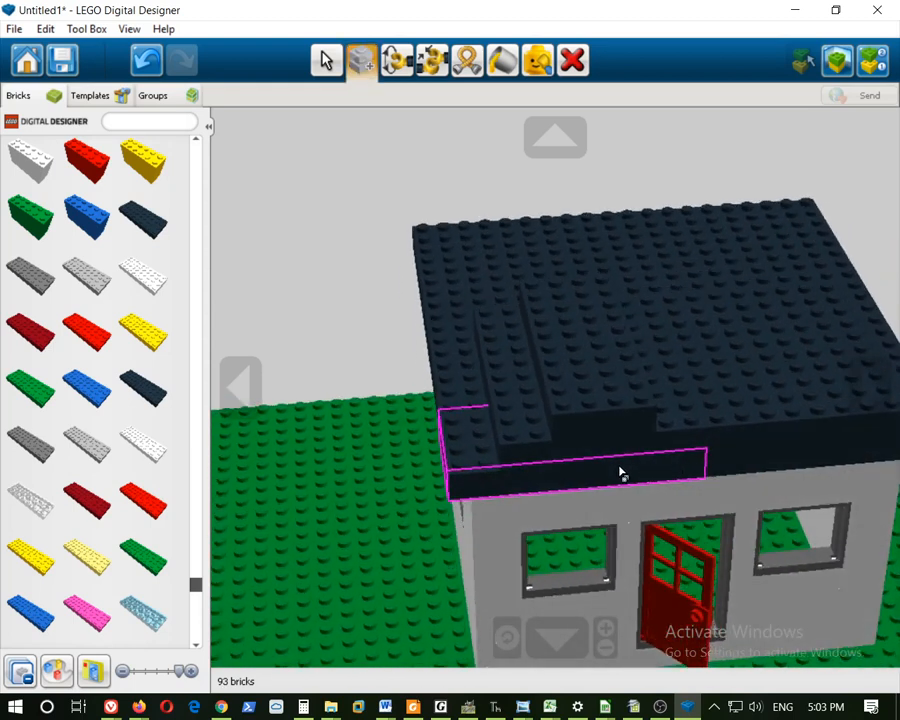
{"action": "left_click", "coordinate": [593, 374]}
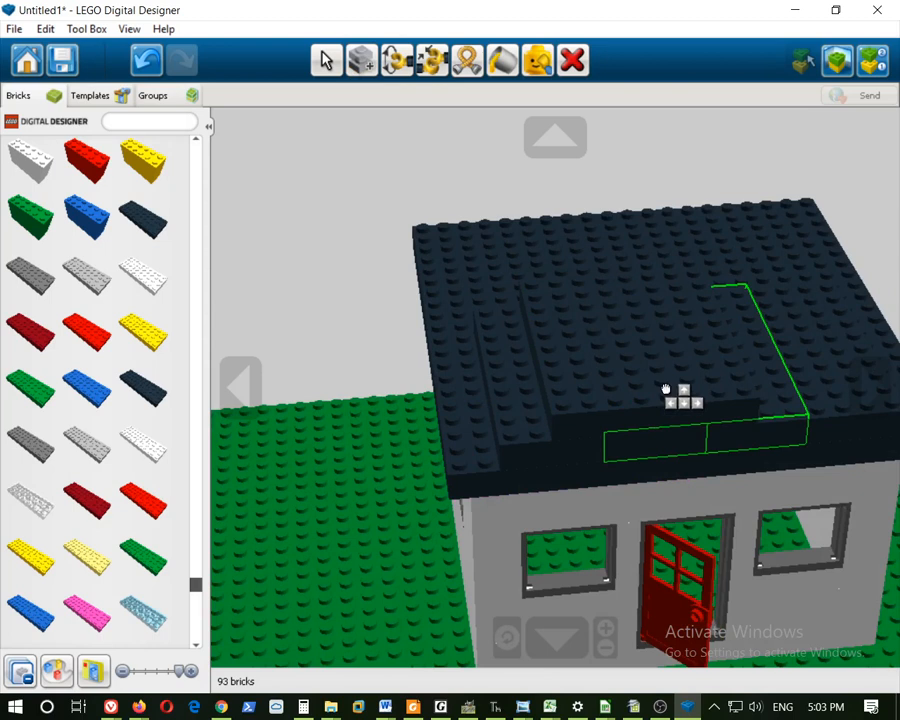
{"action": "left_click", "coordinate": [690, 383]}
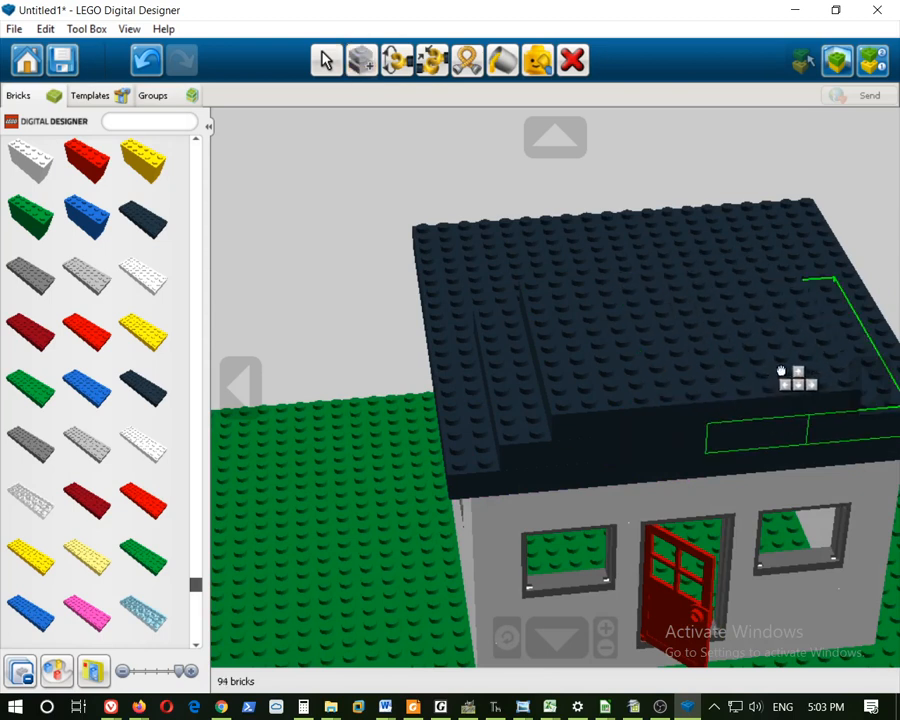
{"action": "left_click", "coordinate": [770, 378]}
Stack two cloned dark 4x10 bricks centred on the three-brick row and a single one on top as the peak
{"action": "right_click_drag", "start_coordinate": [653, 408], "coordinate": [578, 432]}
{"action": "left_click", "coordinate": [578, 432]}
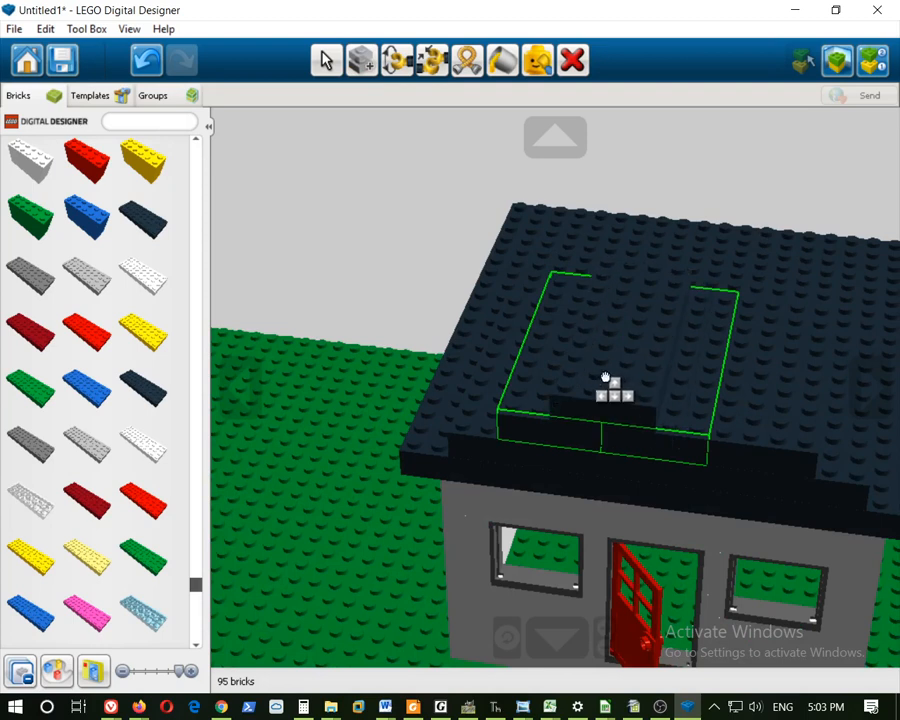
{"action": "left_click", "coordinate": [705, 372]}
{"action": "left_click", "coordinate": [630, 395]}
{"action": "left_click", "coordinate": [627, 395]}
{"action": "left_click", "coordinate": [683, 367]}
Examine the stepped roof from several sides and read the remaining items in the requirements document in the browser
{"action": "mouse_move", "coordinate": [669, 503]}
{"action": "right_mouse_down"}
{"action": "mouse_move", "coordinate": [707, 477]}
{"action": "mouse_move", "coordinate": [725, 427]}
{"action": "right_mouse_up"}
{"action": "scroll", "coordinate": [725, 427], "scroll_direction": "down", "scroll_amount": 5}
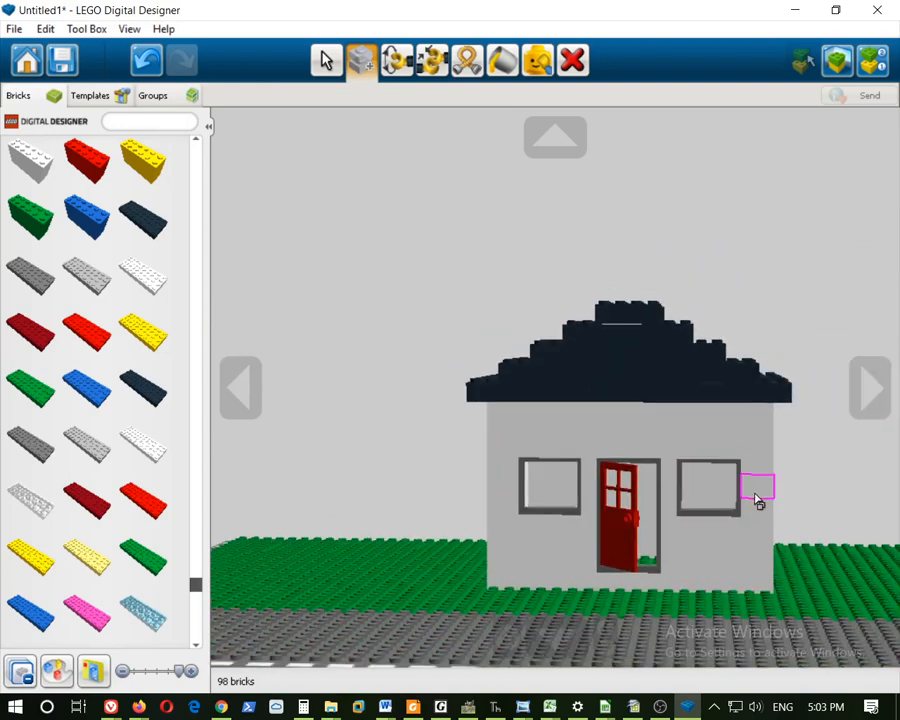
{"action": "right_click_drag", "start_coordinate": [775, 507], "coordinate": [502, 383]}
{"action": "right_click_drag", "start_coordinate": [478, 497], "coordinate": [522, 458]}
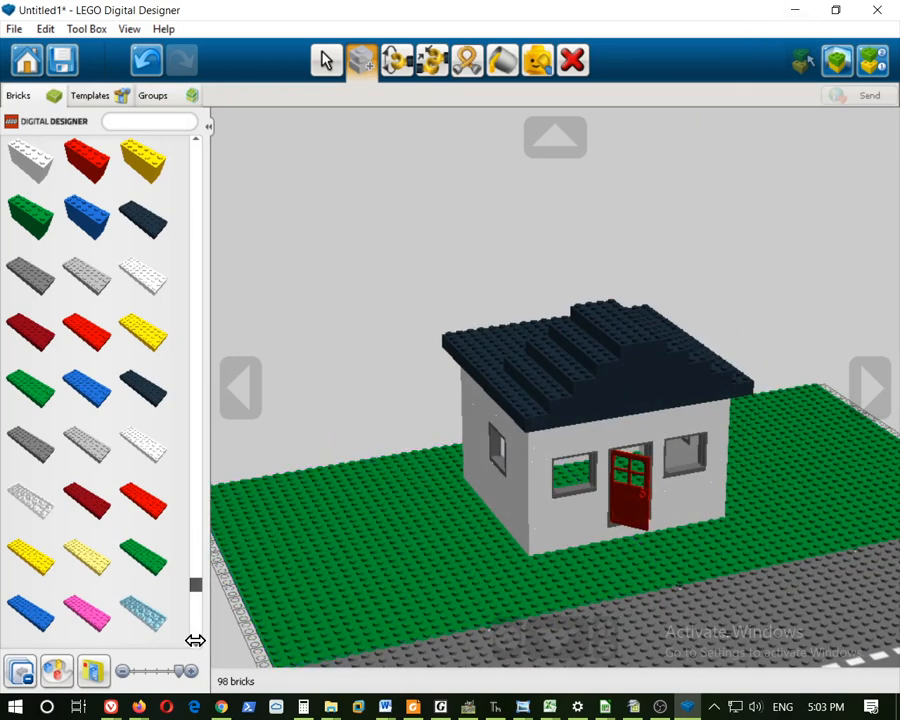
{"action": "mouse_move", "coordinate": [137, 708]}
{"action": "left_click", "coordinate": [285, 600]}
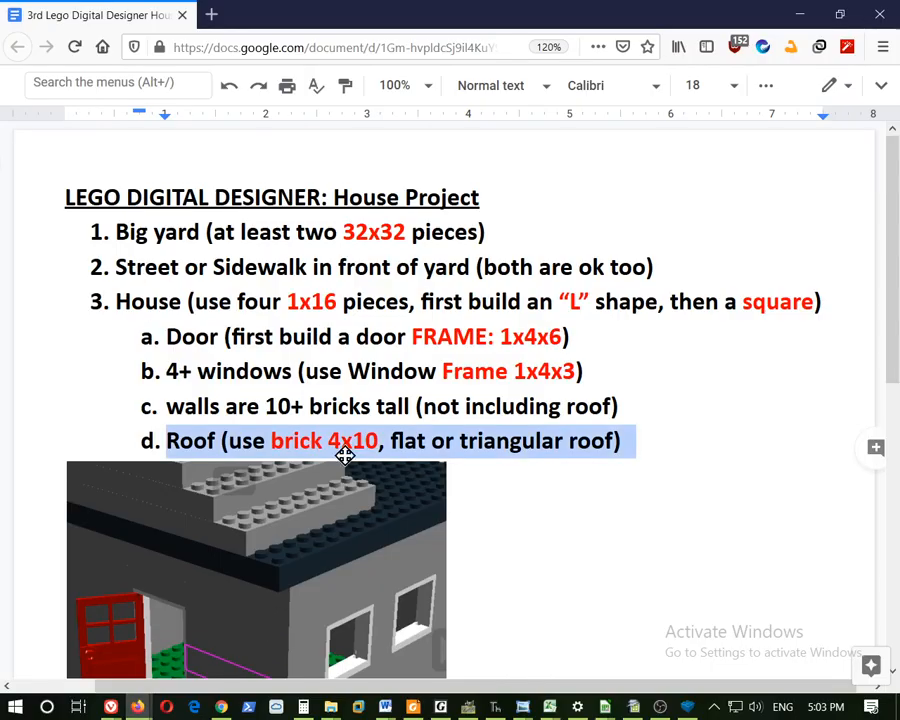
{"action": "scroll", "coordinate": [205, 312], "scroll_direction": "down", "scroll_amount": 5}
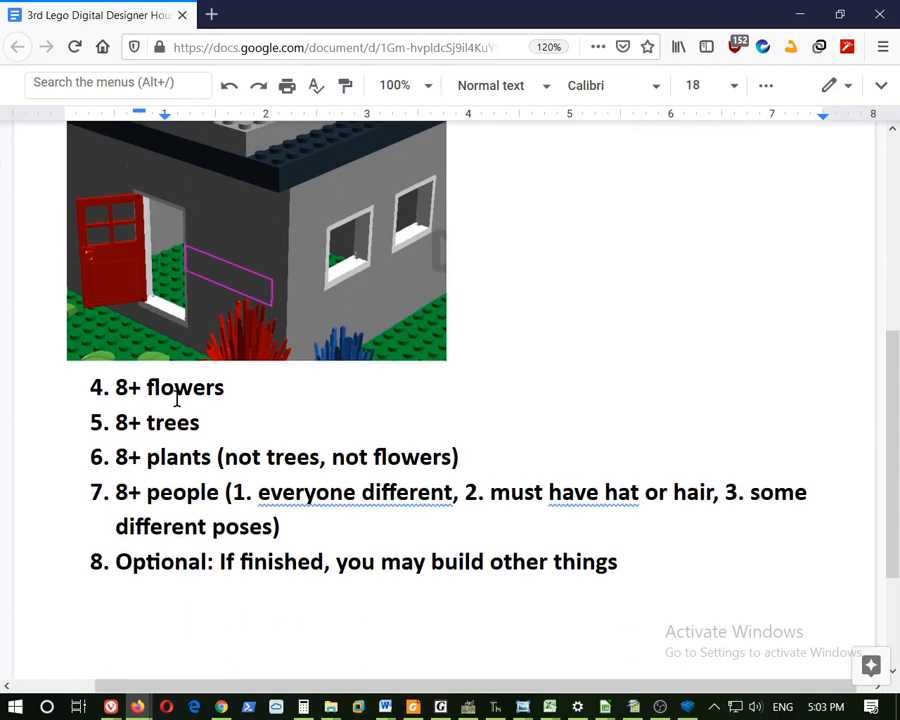
{"action": "scroll", "coordinate": [176, 396], "scroll_direction": "up", "scroll_amount": 1}
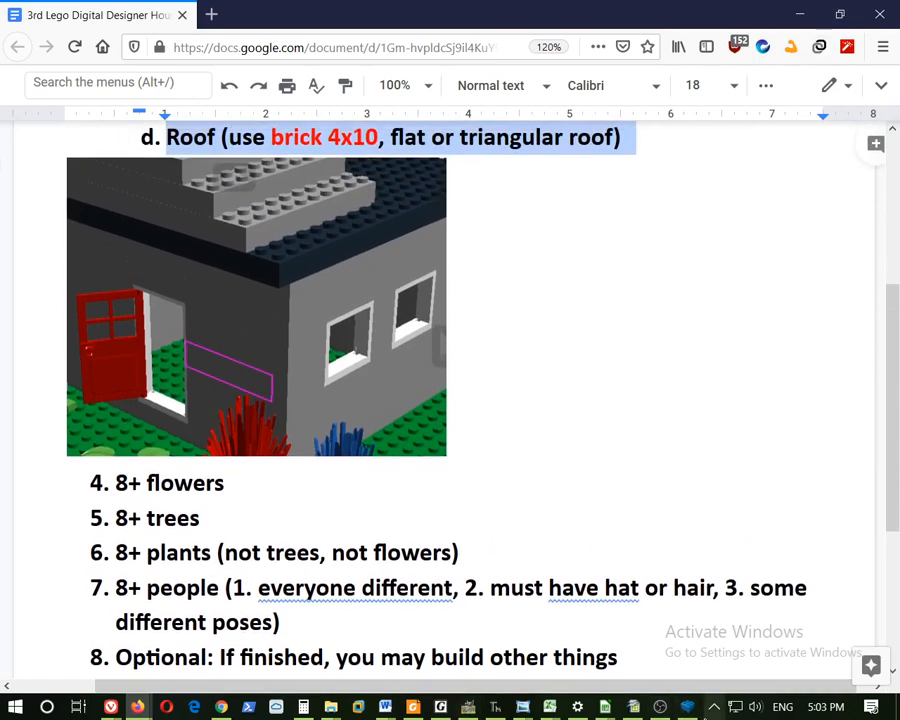
Return to LEGO Digital Designer, collapse the basic bricks category and expand the parts category that contains the flowerheads
{"action": "left_click", "coordinate": [686, 706]}
{"action": "scroll", "coordinate": [183, 433], "scroll_direction": "up", "scroll_amount": 2}
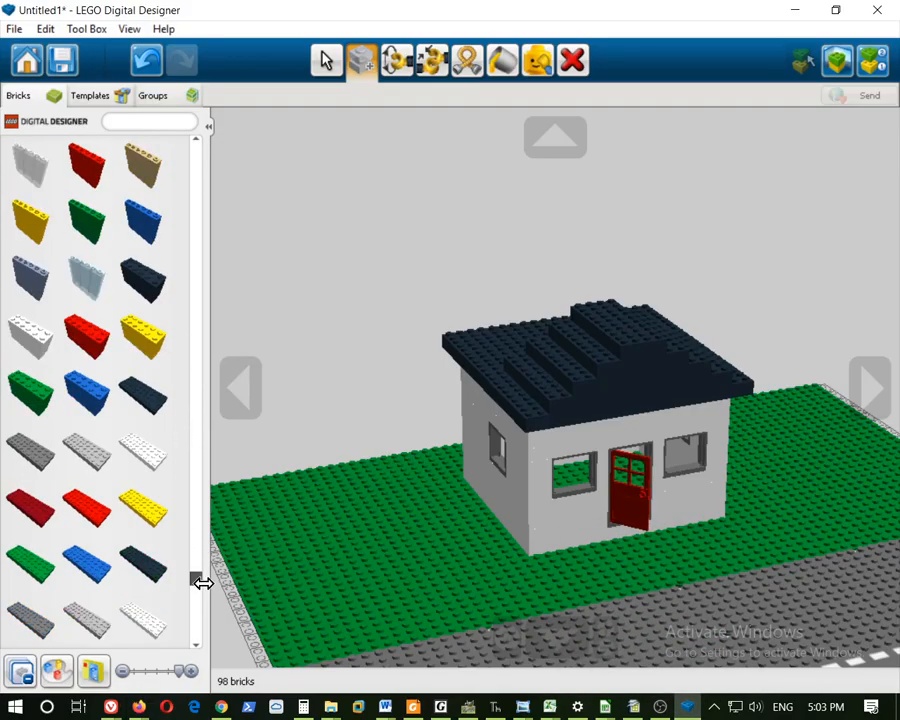
{"action": "left_click_drag", "start_coordinate": [197, 583], "coordinate": [207, 138]}
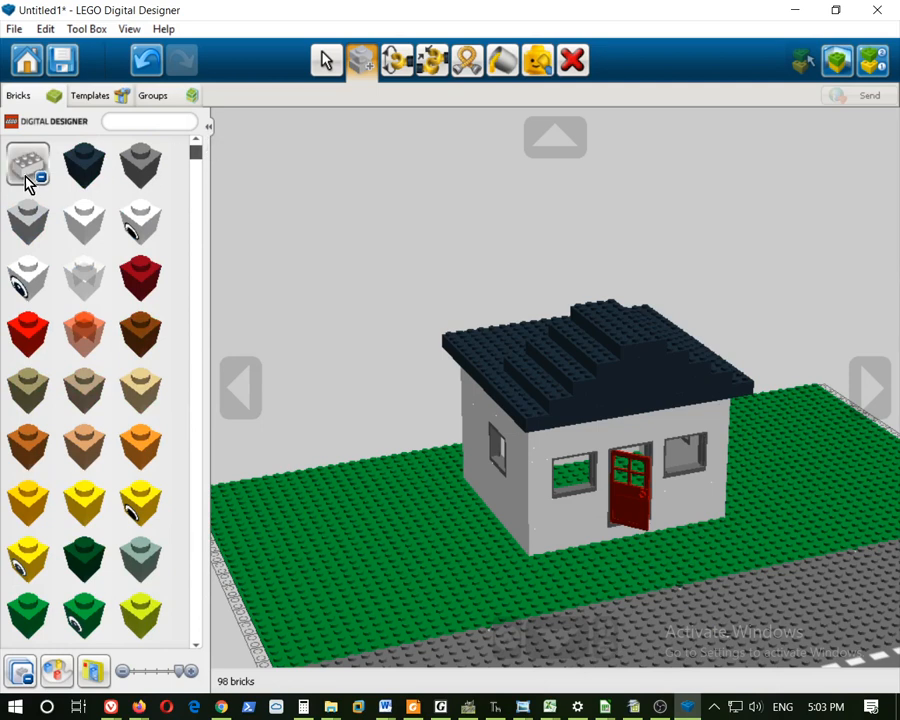
{"action": "scroll", "coordinate": [112, 292], "scroll_direction": "down", "scroll_amount": 10}
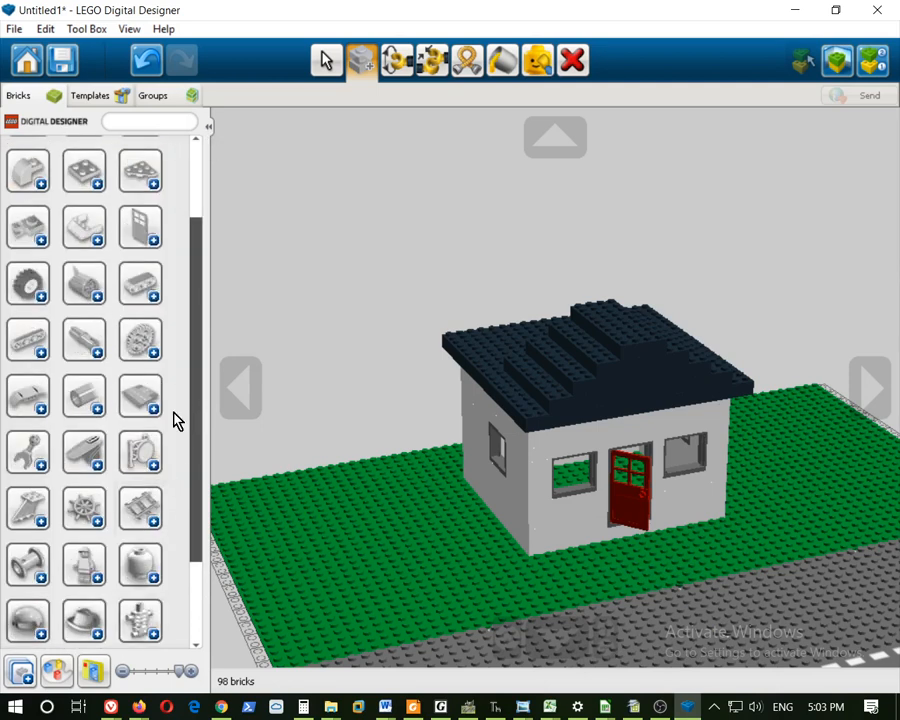
{"action": "scroll", "coordinate": [177, 372], "scroll_direction": "up", "scroll_amount": 2}
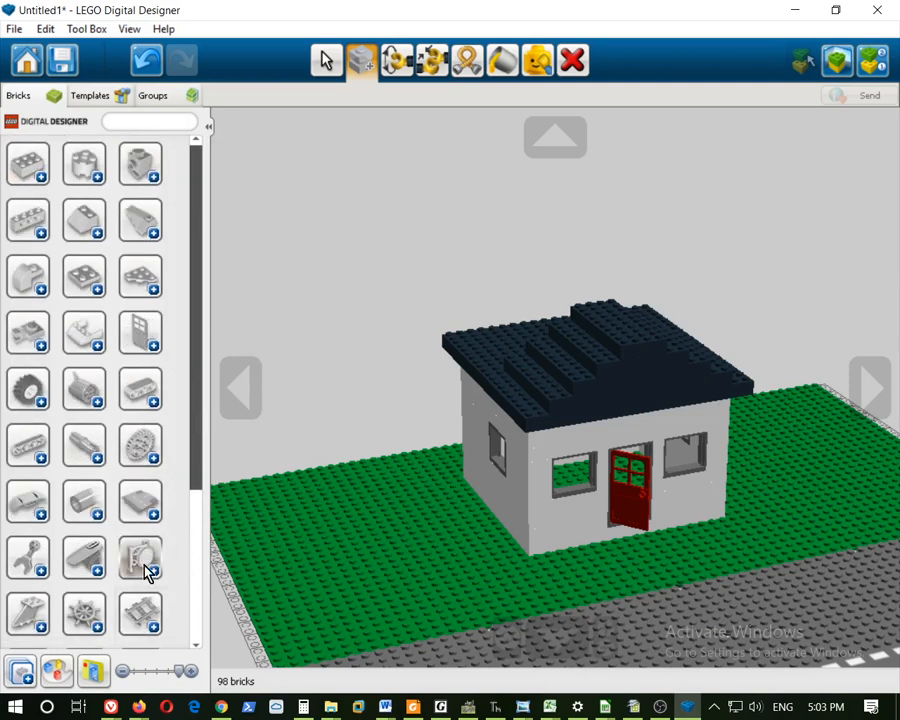
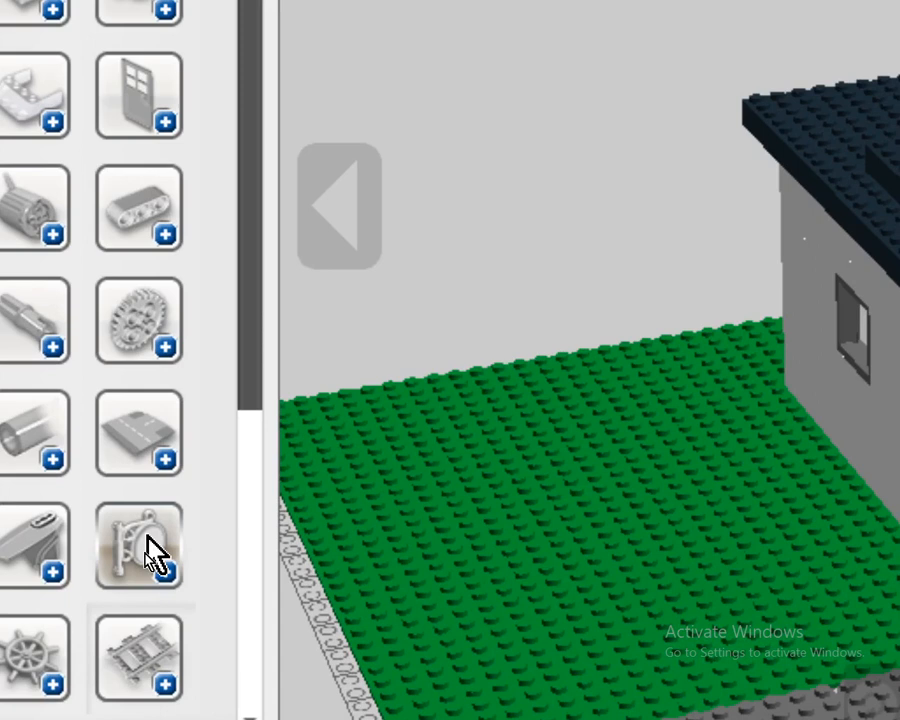
{"action": "scroll", "coordinate": [145, 560], "scroll_direction": "down", "scroll_amount": 4}
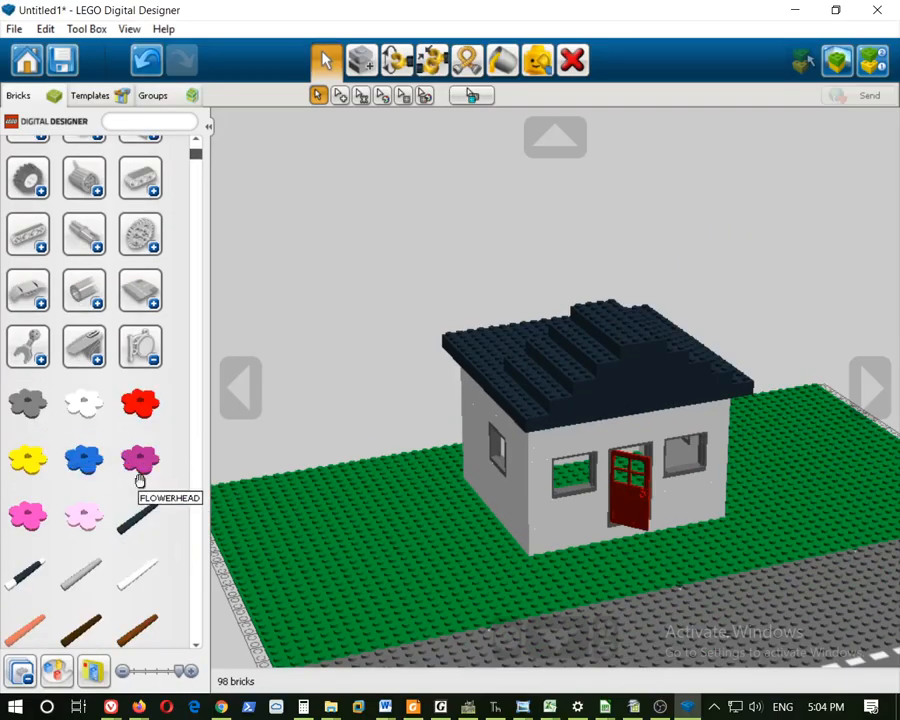
Try to place a yellow flowerhead on the ground in front of the house, and drop the part
{"action": "left_click", "coordinate": [32, 461]}
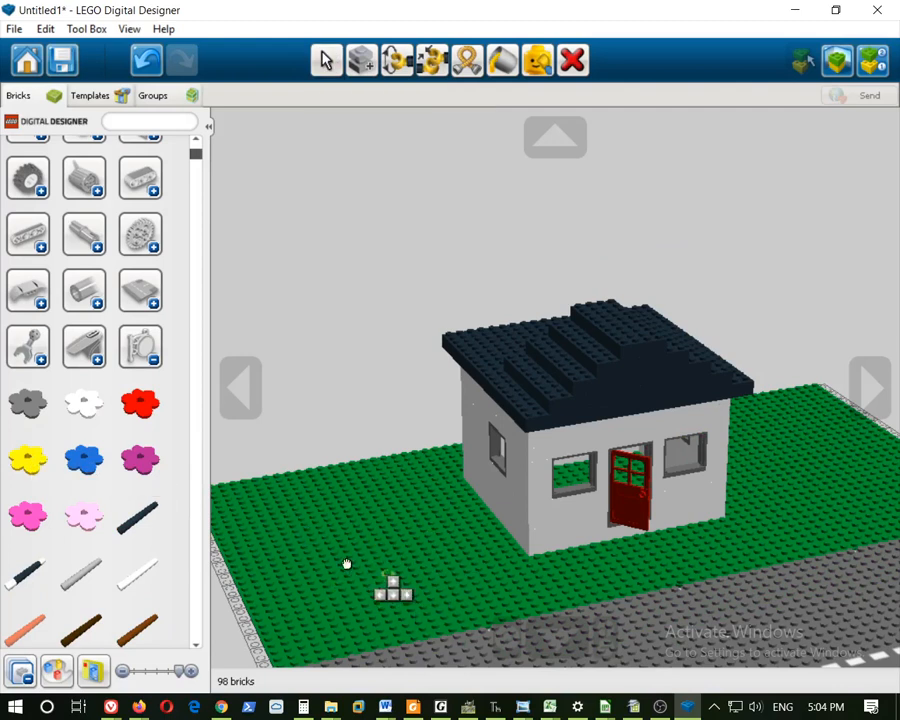
{"action": "right_click_drag", "start_coordinate": [345, 533], "coordinate": [434, 543]}
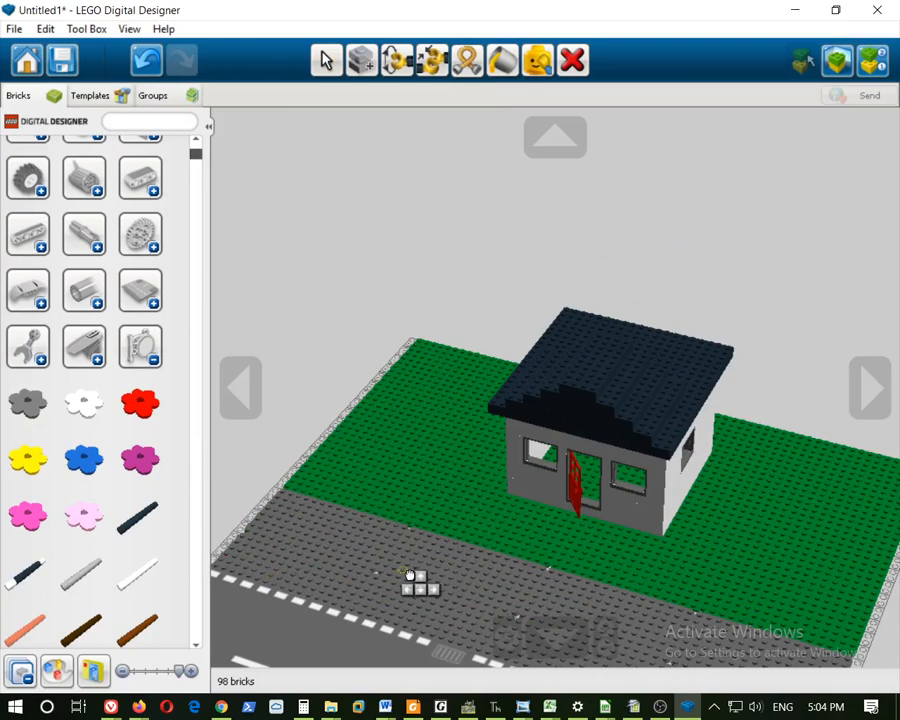
{"action": "scroll", "coordinate": [402, 575], "scroll_direction": "up", "scroll_amount": 4}
{"action": "scroll", "coordinate": [364, 574], "scroll_direction": "down", "scroll_amount": 2}
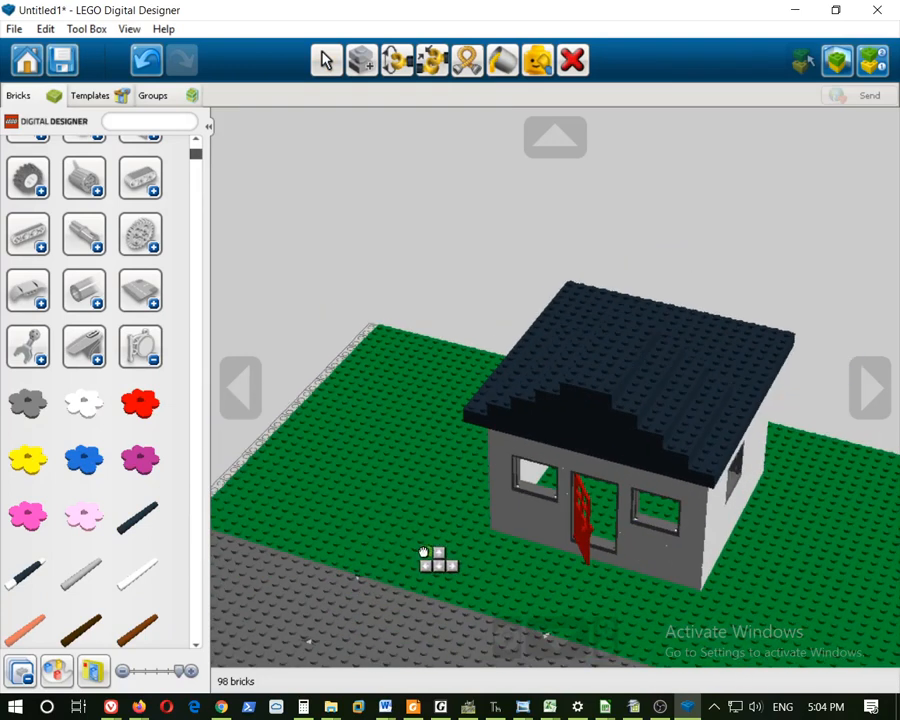
{"action": "right_click_drag", "start_coordinate": [285, 527], "coordinate": [386, 497]}
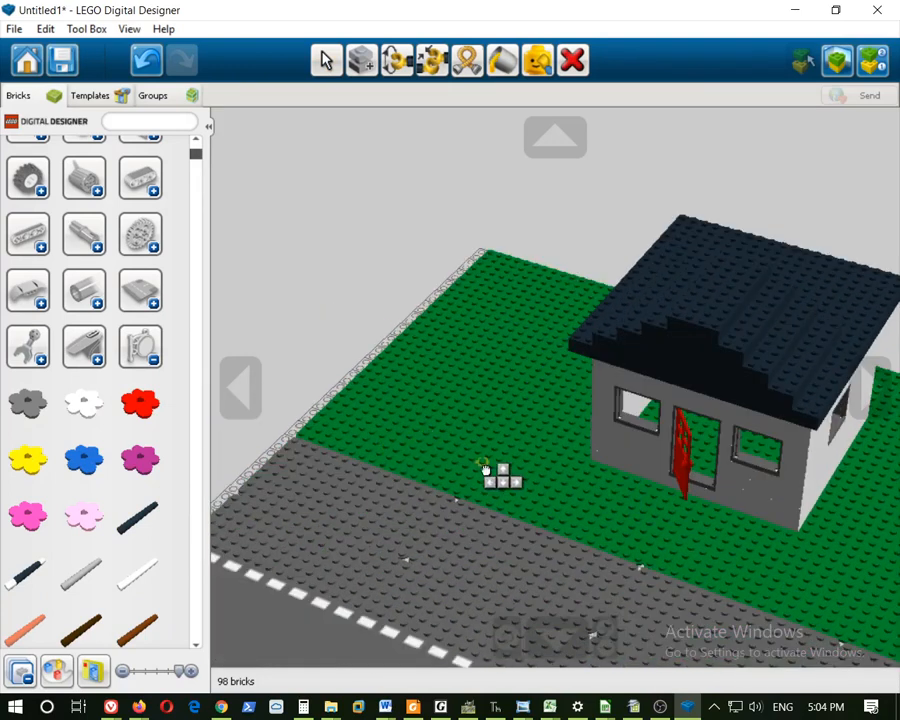
{"action": "left_click", "coordinate": [353, 500]}
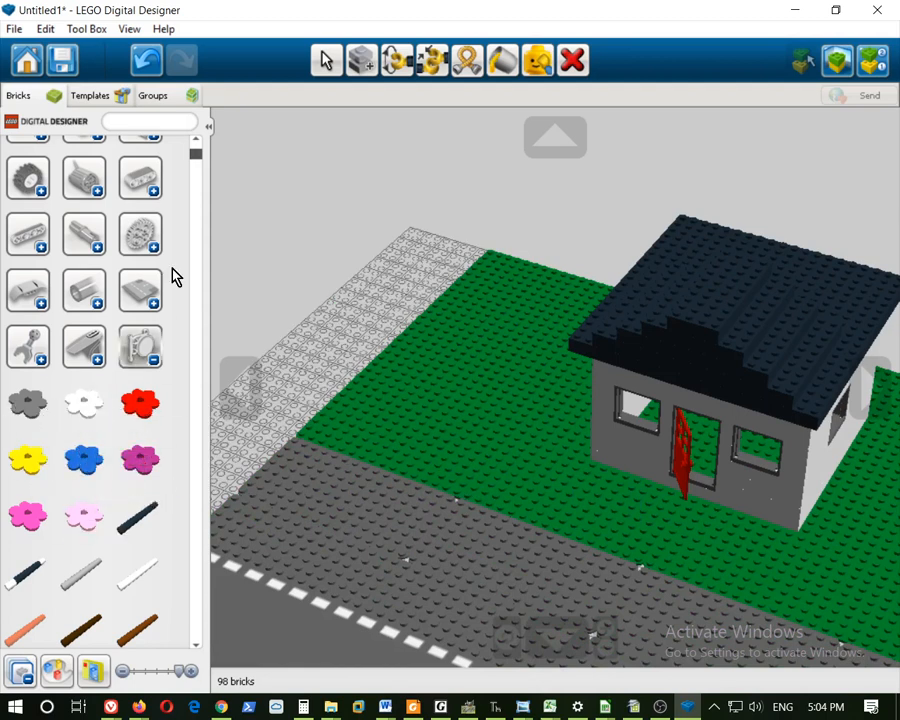
{"action": "left_click", "coordinate": [324, 63]}
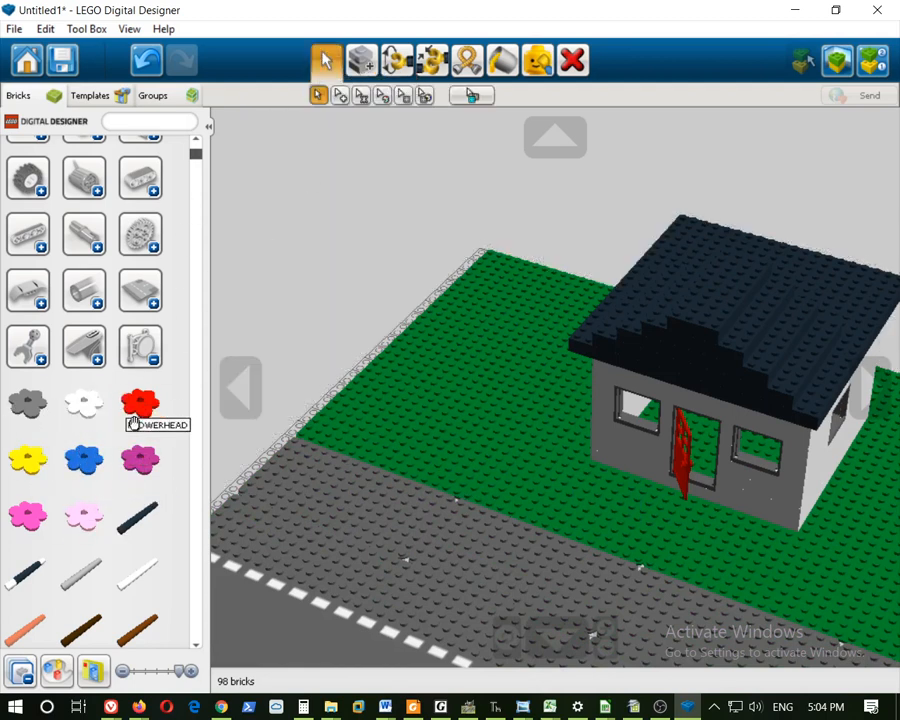
Find the stalk part in the expanded category and place a light green one on the grass near the front corner by the road
{"action": "scroll", "coordinate": [148, 360], "scroll_direction": "down", "scroll_amount": 15}
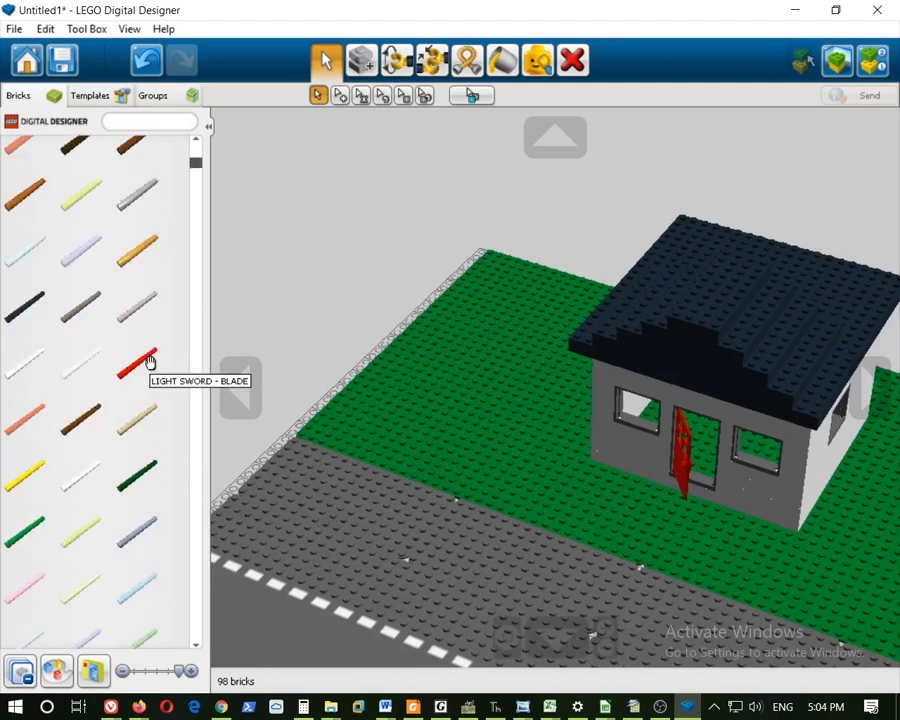
{"action": "scroll", "coordinate": [152, 370], "scroll_direction": "down", "scroll_amount": 15}
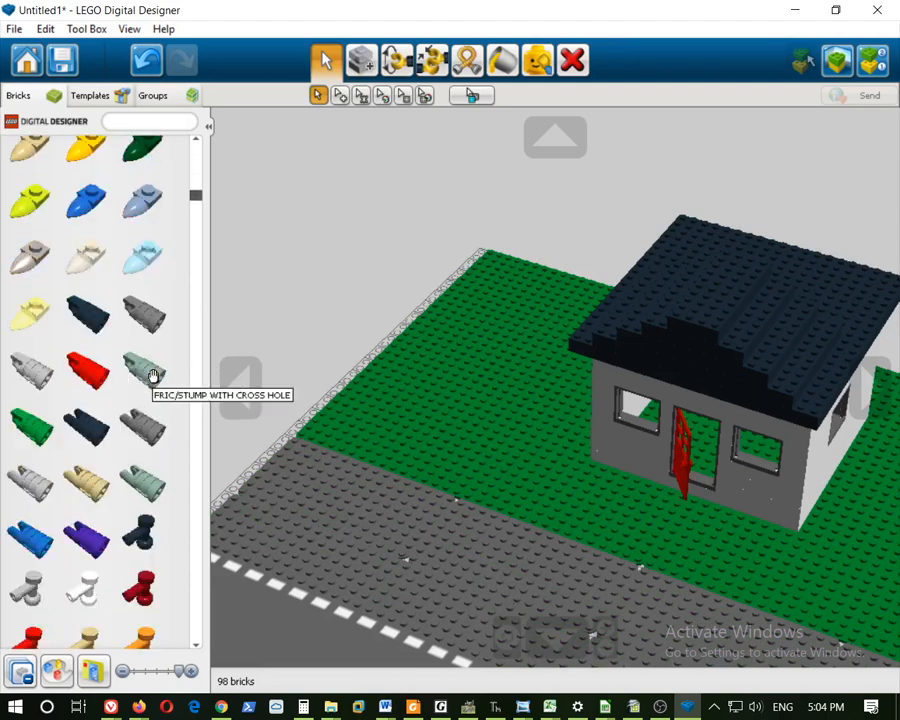
{"action": "scroll", "coordinate": [152, 375], "scroll_direction": "down", "scroll_amount": 15}
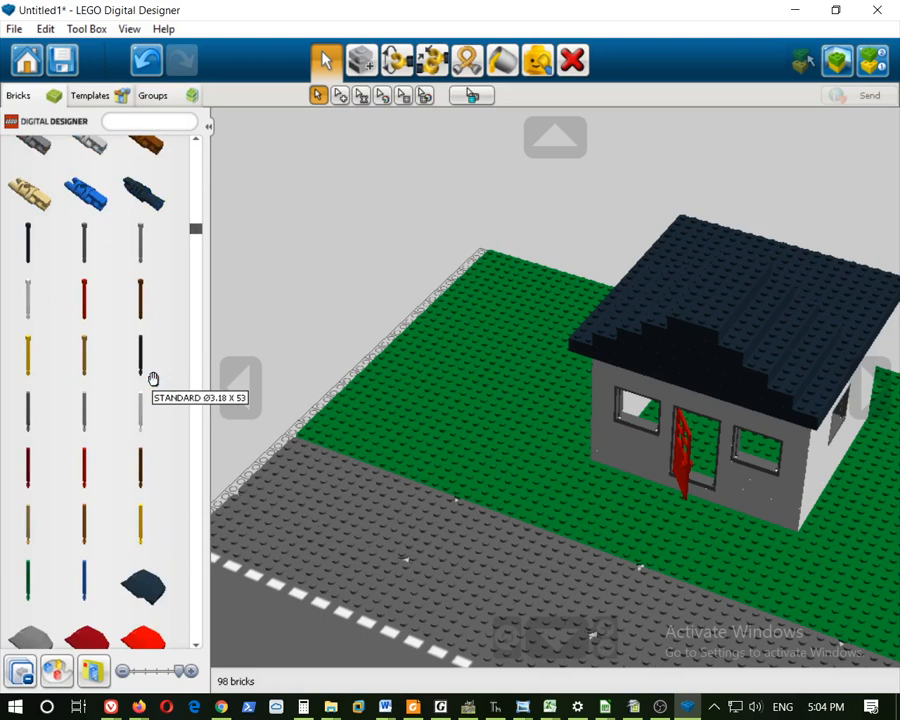
{"action": "scroll", "coordinate": [153, 379], "scroll_direction": "down", "scroll_amount": 15}
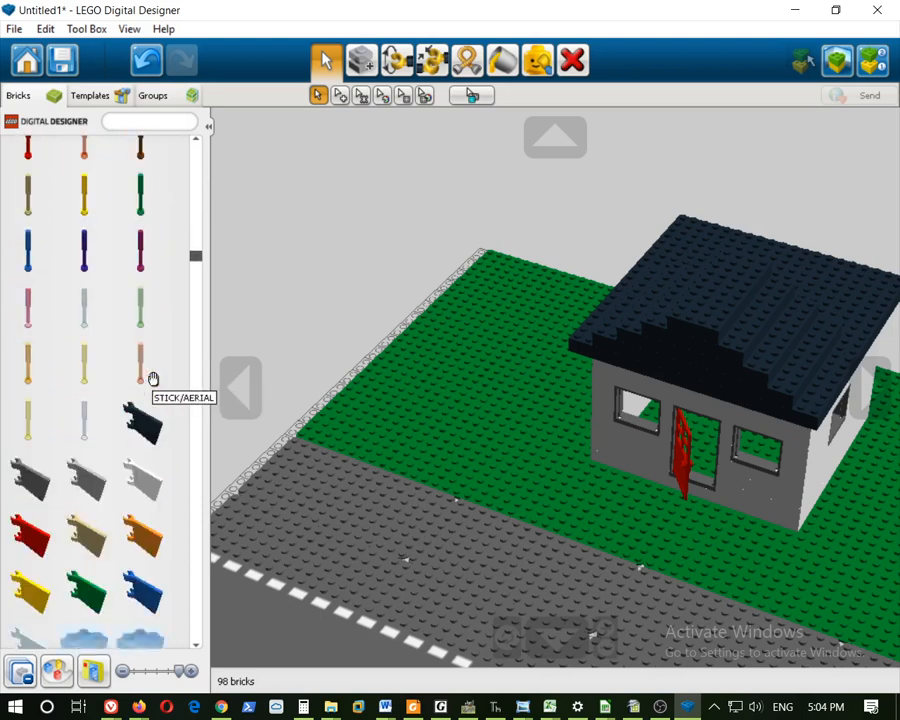
{"action": "scroll", "coordinate": [152, 379], "scroll_direction": "down", "scroll_amount": 15}
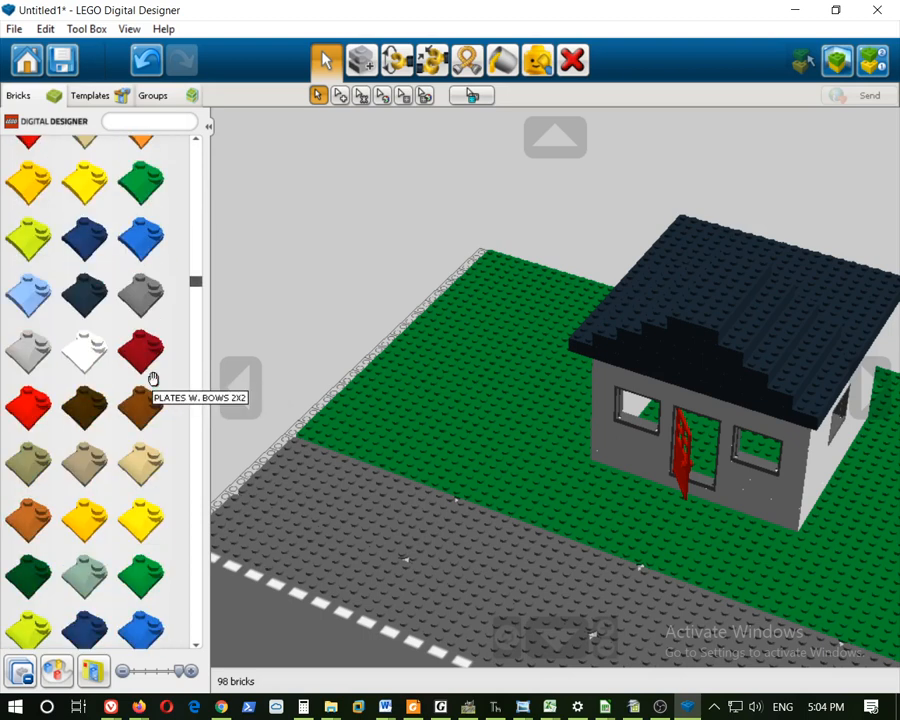
{"action": "scroll", "coordinate": [152, 379], "scroll_direction": "down", "scroll_amount": 8}
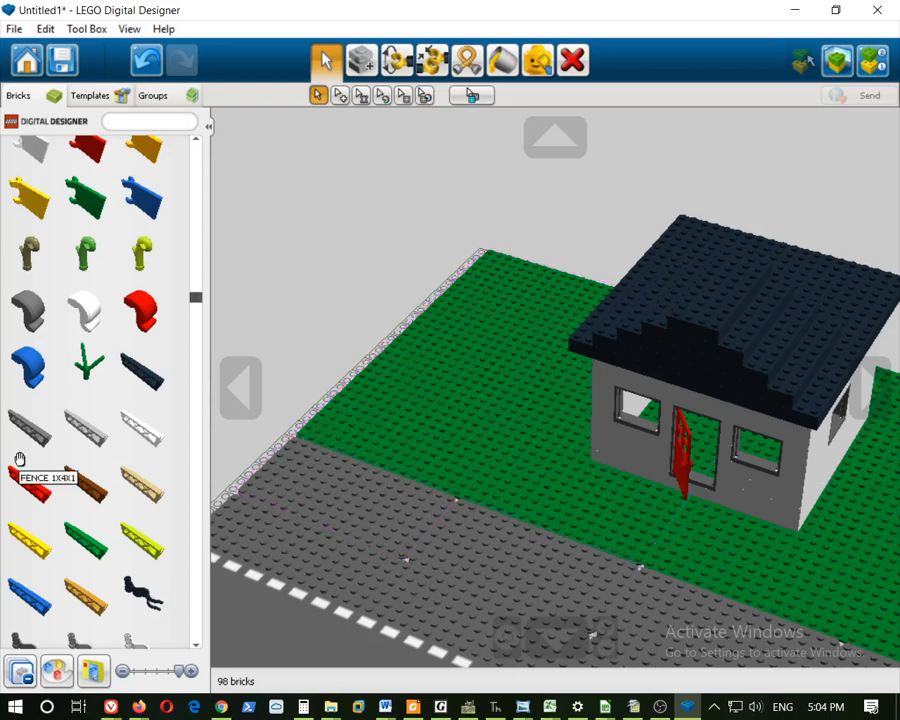
{"action": "scroll", "coordinate": [90, 415], "scroll_direction": "down", "scroll_amount": 20}
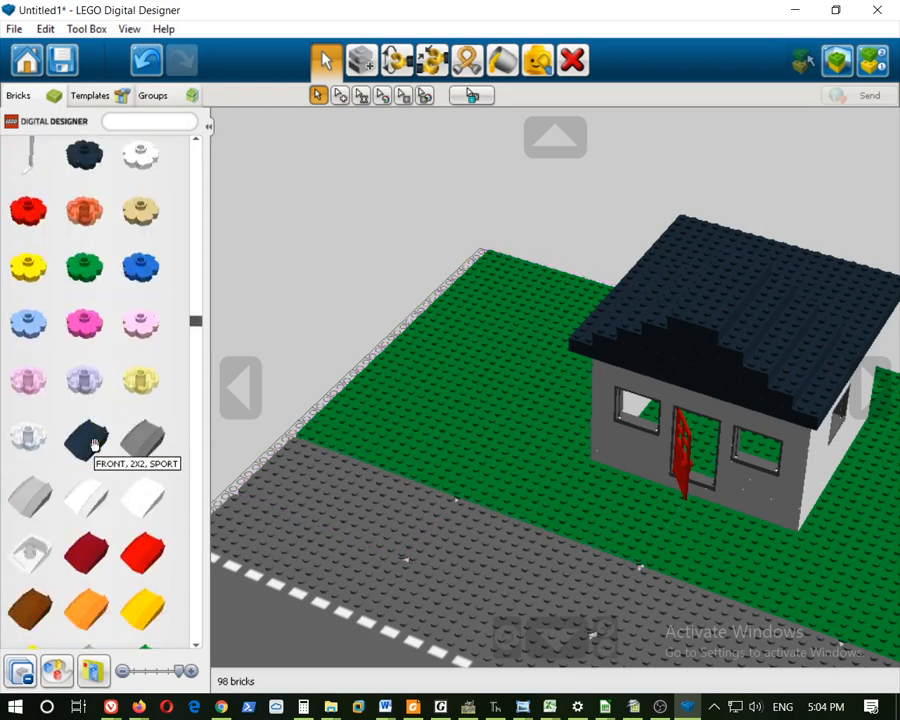
{"action": "scroll", "coordinate": [95, 447], "scroll_direction": "down", "scroll_amount": 20}
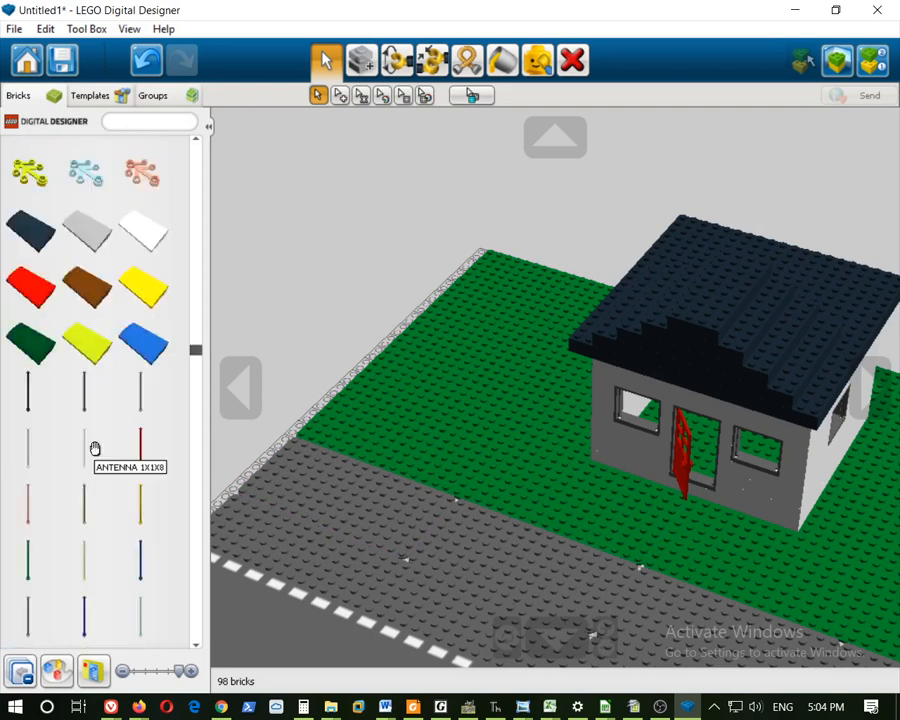
{"action": "scroll", "coordinate": [94, 448], "scroll_direction": "down", "scroll_amount": 15}
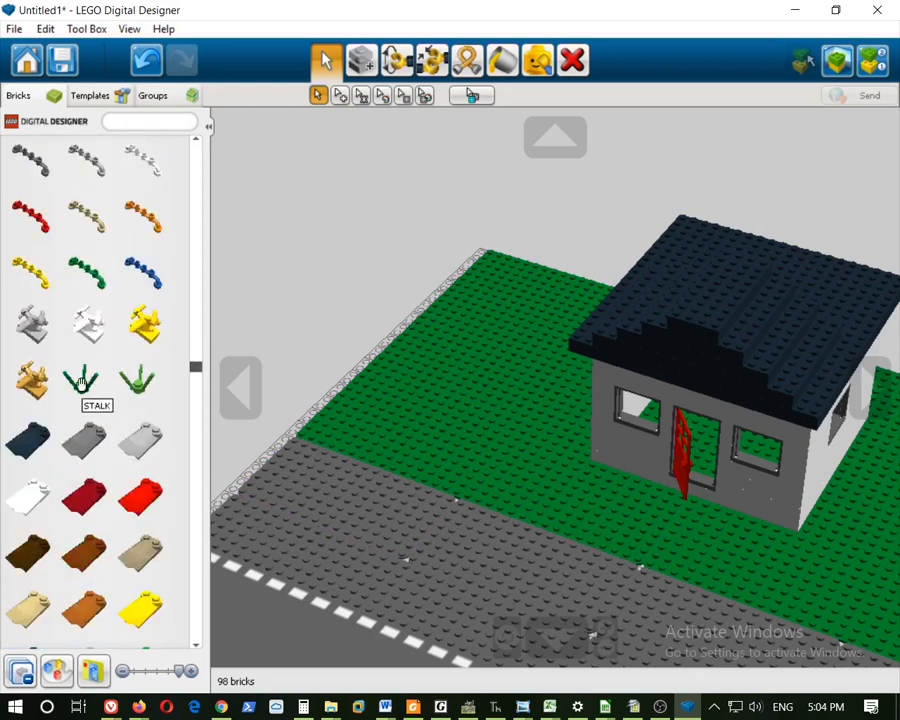
{"action": "left_click", "coordinate": [135, 387]}
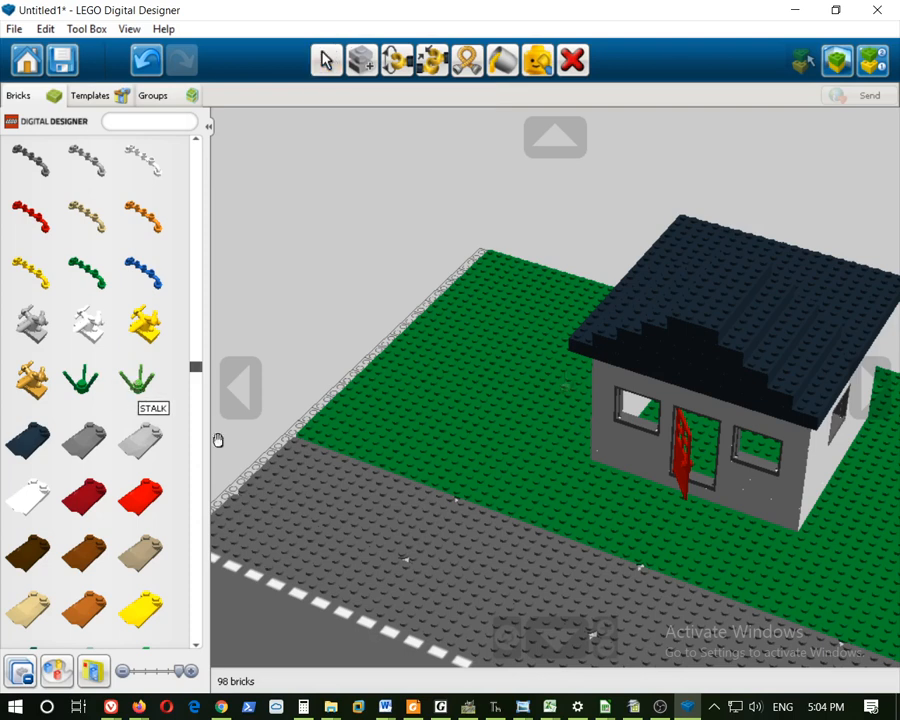
{"action": "left_click", "coordinate": [385, 457]}
{"action": "scroll", "coordinate": [488, 446], "scroll_direction": "up", "scroll_amount": 6}
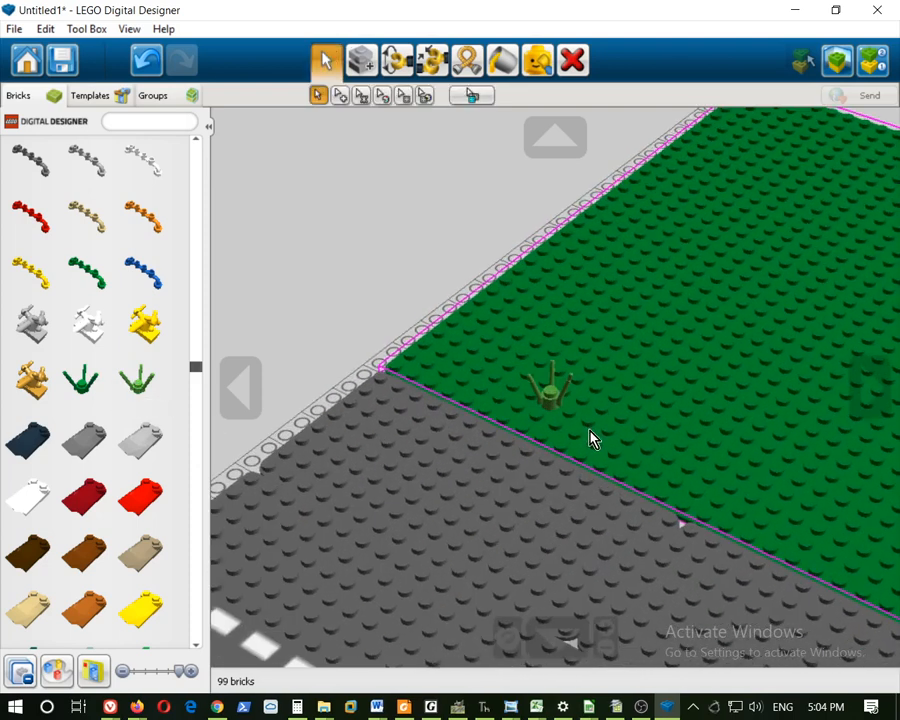
{"action": "right_click_drag", "start_coordinate": [590, 438], "coordinate": [697, 443]}
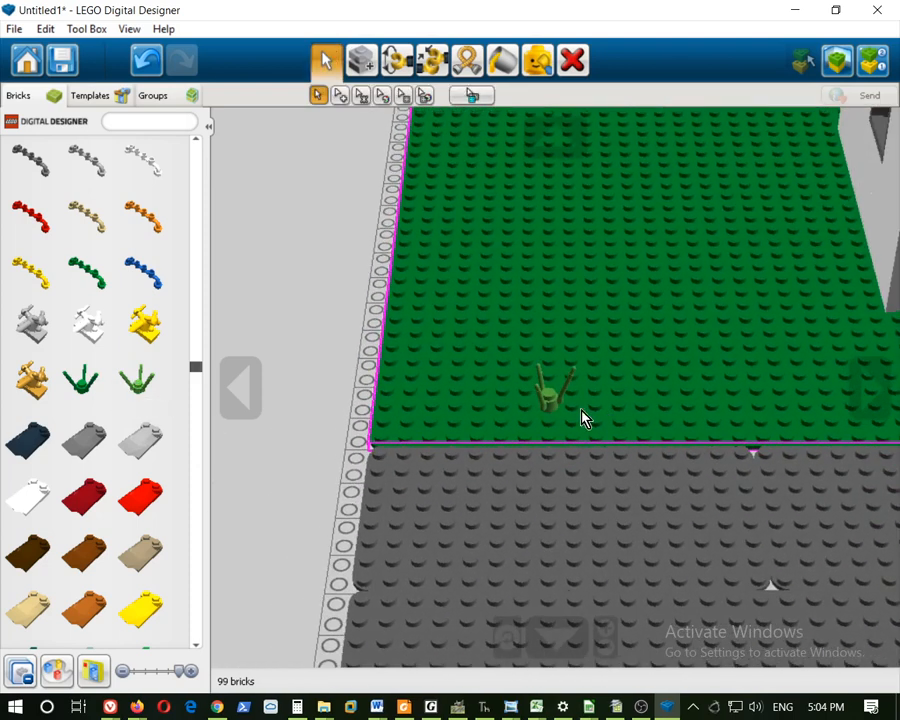
Add a dark green stalk at the road edge and a second light green stalk at the outer edge of the grass
{"action": "left_click", "coordinate": [82, 381]}
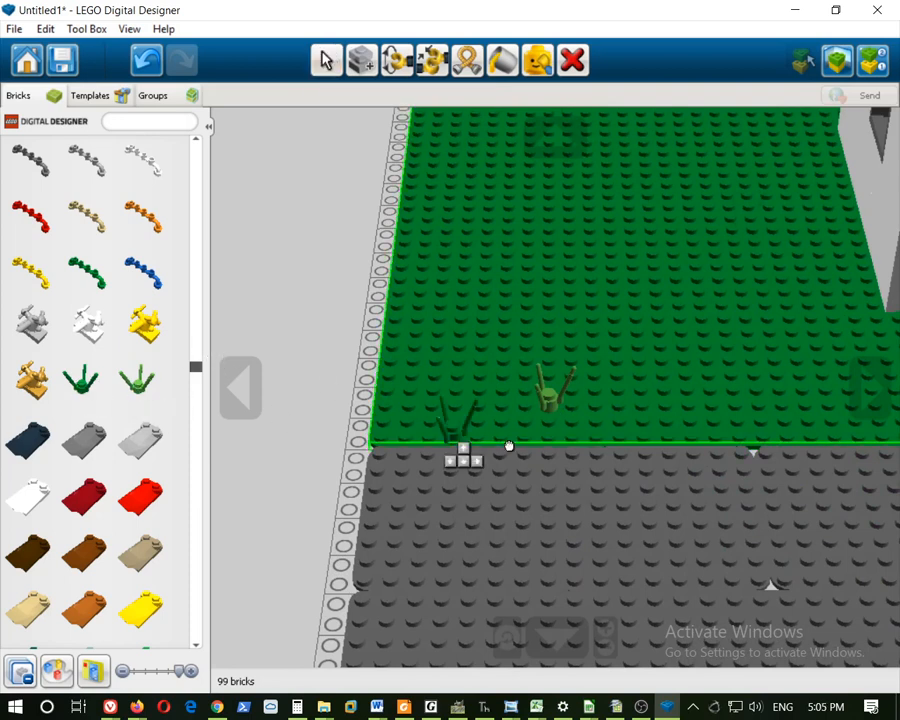
{"action": "left_click", "coordinate": [458, 436]}
{"action": "left_click", "coordinate": [137, 383]}
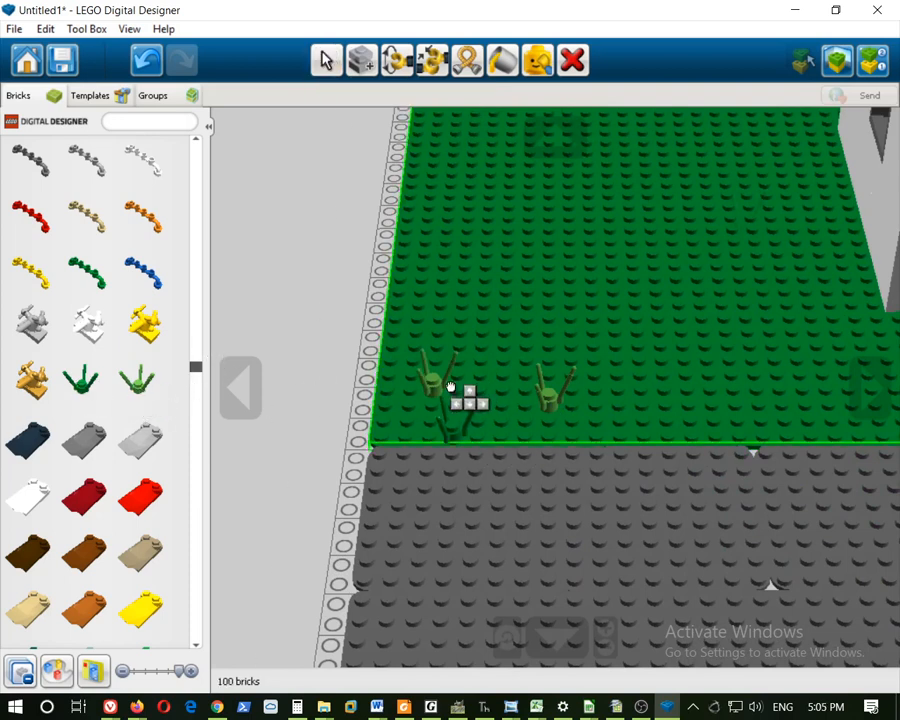
{"action": "left_click", "coordinate": [416, 388]}
{"action": "right_click_drag", "start_coordinate": [480, 464], "coordinate": [484, 522]}
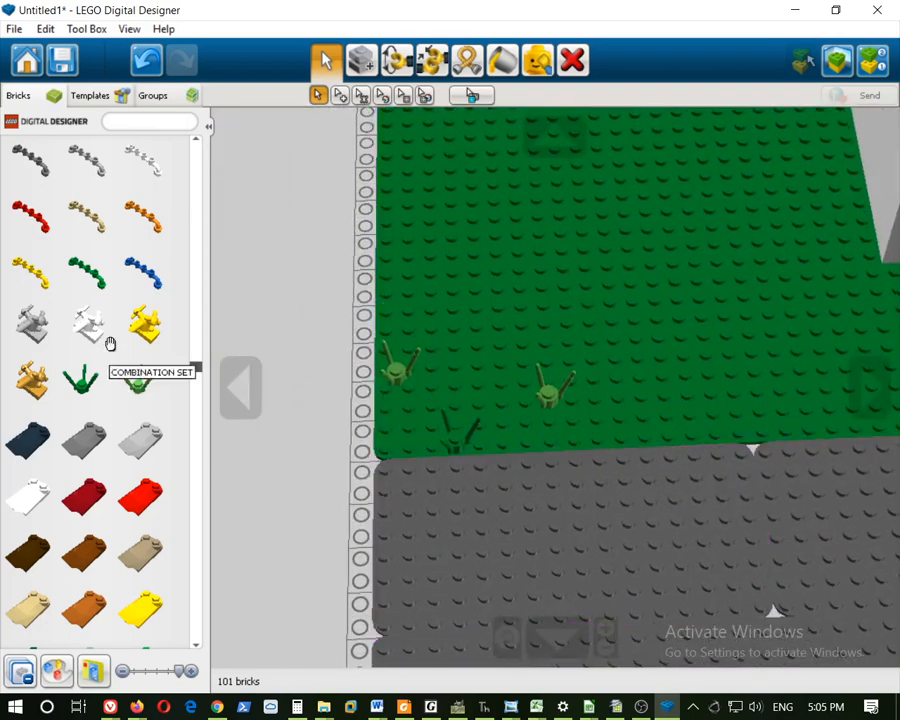
Put three pink flowerheads on the branches of the light green stalk at the outer edge of the grass
{"action": "scroll", "coordinate": [146, 413], "scroll_direction": "up", "scroll_amount": 1}
{"action": "scroll", "coordinate": [196, 200], "scroll_direction": "up", "scroll_amount": 3}
{"action": "scroll", "coordinate": [146, 470], "scroll_direction": "down", "scroll_amount": 5}
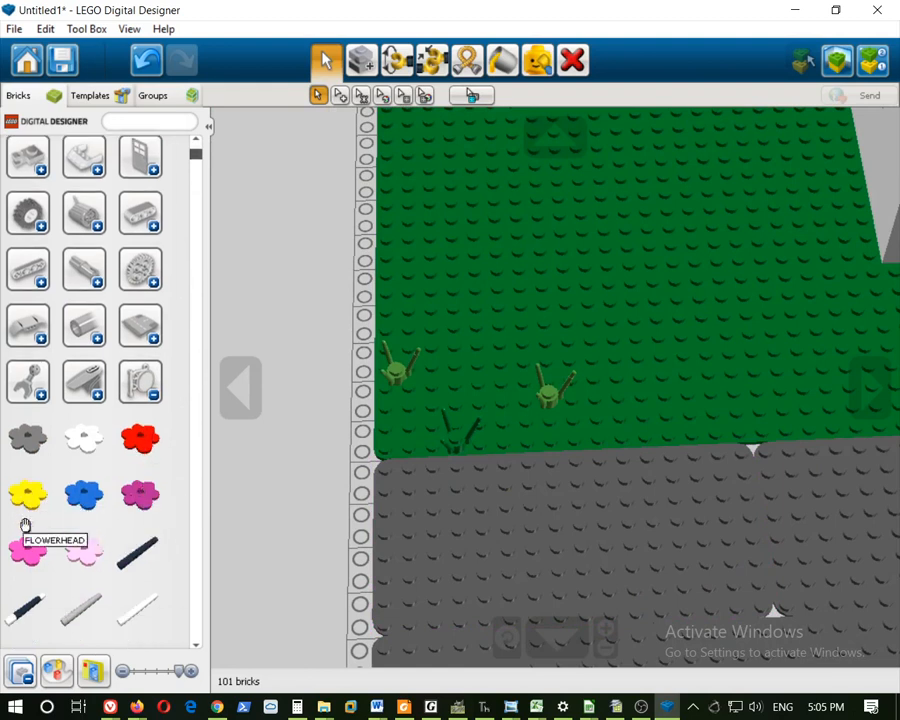
{"action": "left_click", "coordinate": [26, 547]}
{"action": "left_click", "coordinate": [388, 352]}
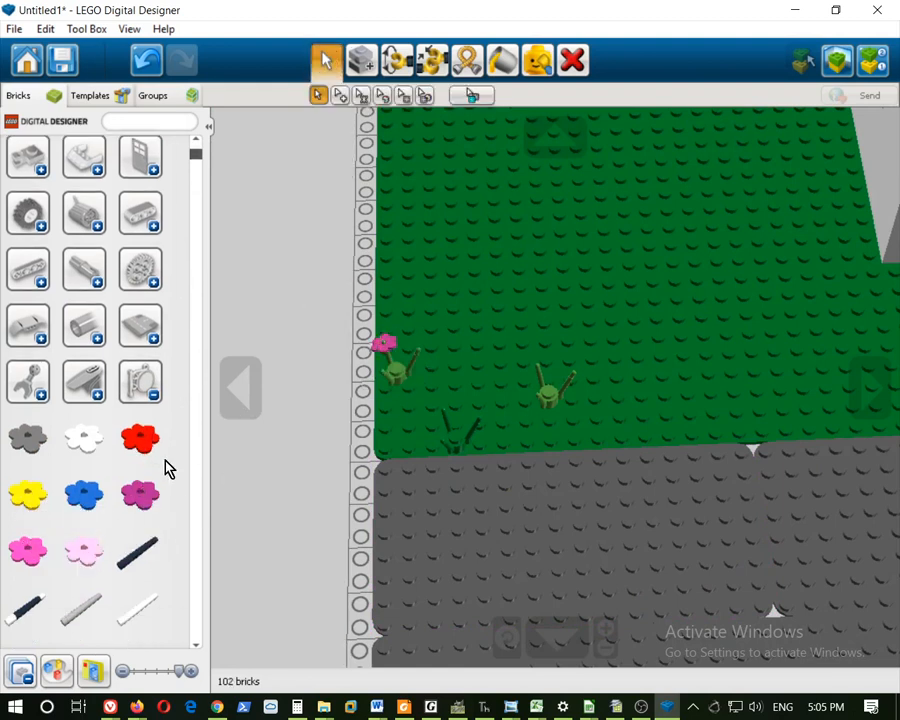
{"action": "left_click", "coordinate": [26, 547]}
{"action": "left_click", "coordinate": [410, 363]}
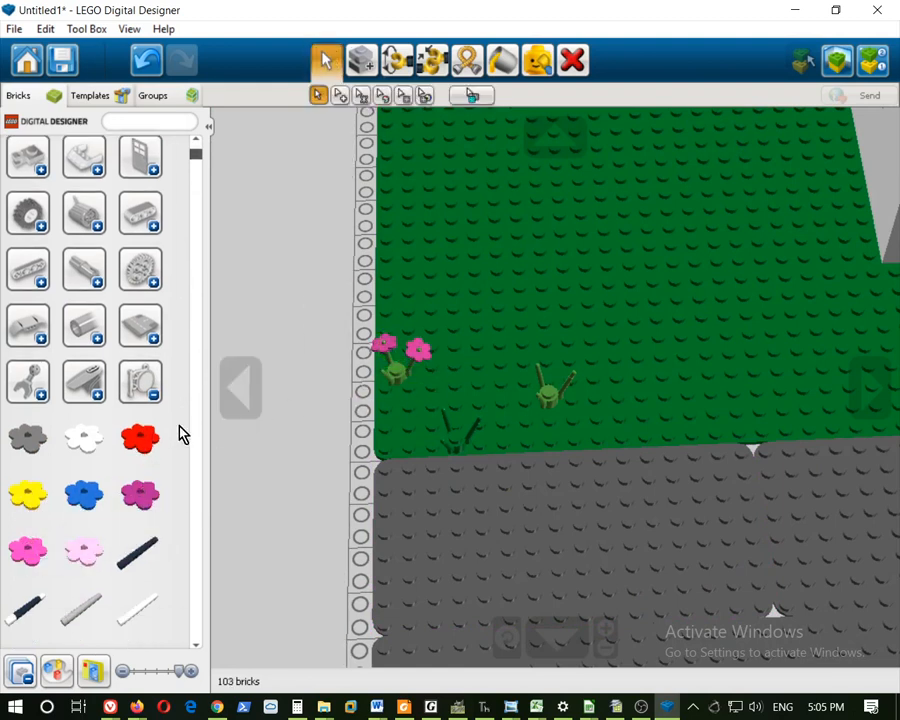
{"action": "left_click", "coordinate": [26, 547]}
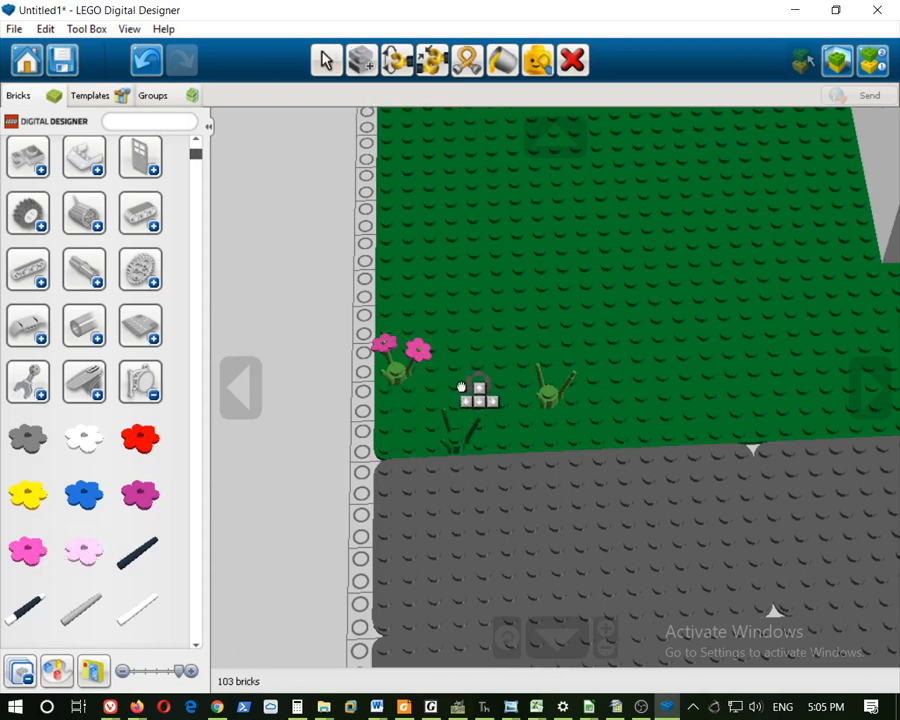
{"action": "left_click", "coordinate": [382, 381]}
Put a magenta, a red and a white flowerhead on the light green stalk nearer the house
{"action": "left_click", "coordinate": [157, 503]}
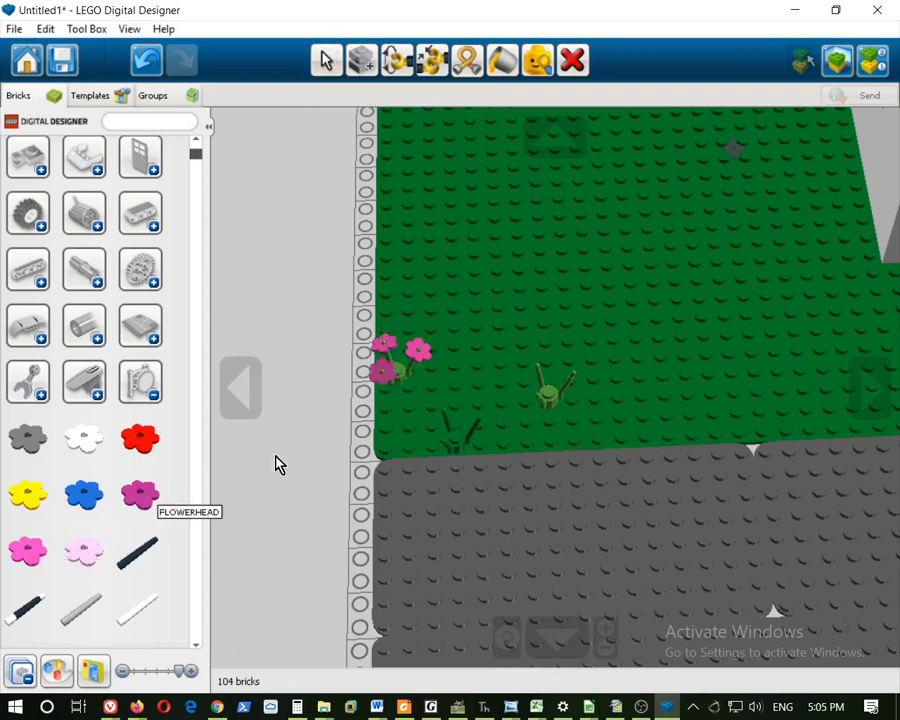
{"action": "left_click", "coordinate": [572, 374]}
{"action": "left_click", "coordinate": [142, 440]}
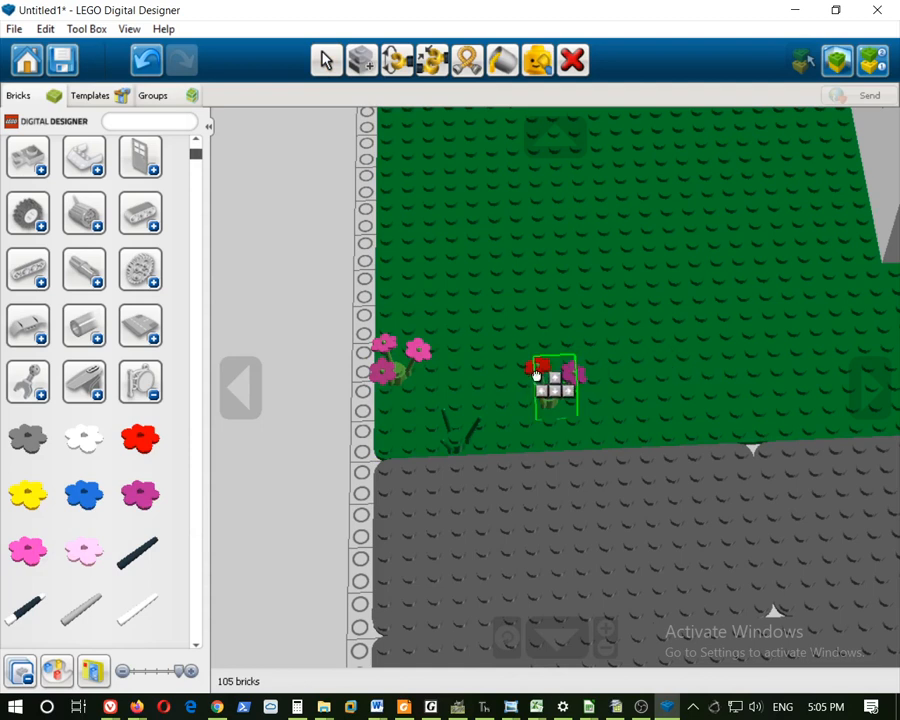
{"action": "left_click", "coordinate": [535, 374]}
{"action": "left_click", "coordinate": [84, 440]}
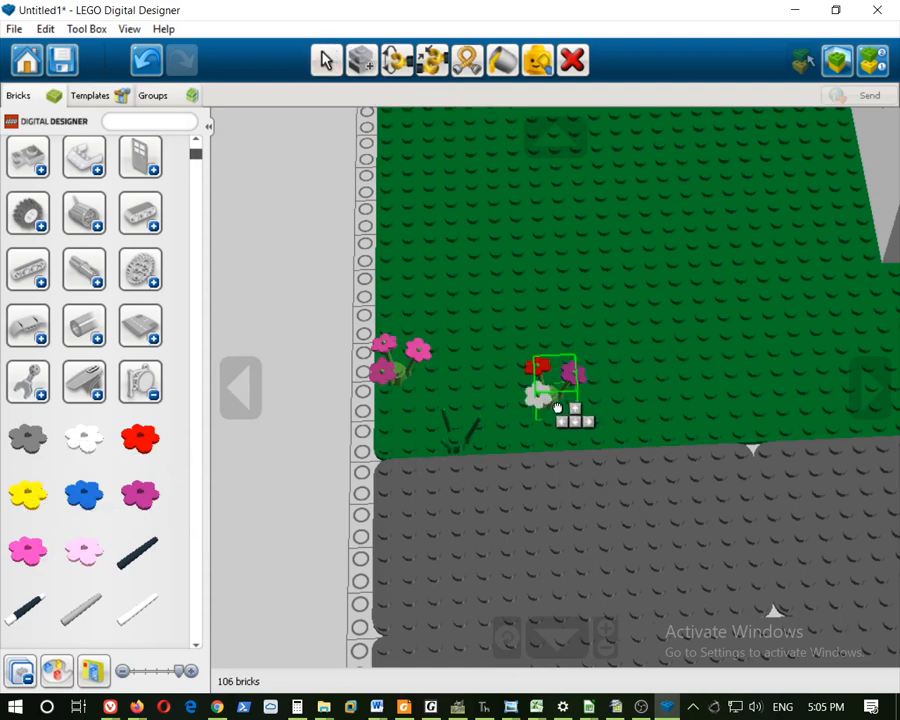
{"action": "left_click", "coordinate": [557, 408]}
Put a blue, a white and a yellow flowerhead on the dark green stalk at the road edge
{"action": "left_click", "coordinate": [84, 494]}
{"action": "left_click", "coordinate": [480, 432]}
{"action": "left_click", "coordinate": [84, 440]}
{"action": "left_click", "coordinate": [445, 442]}
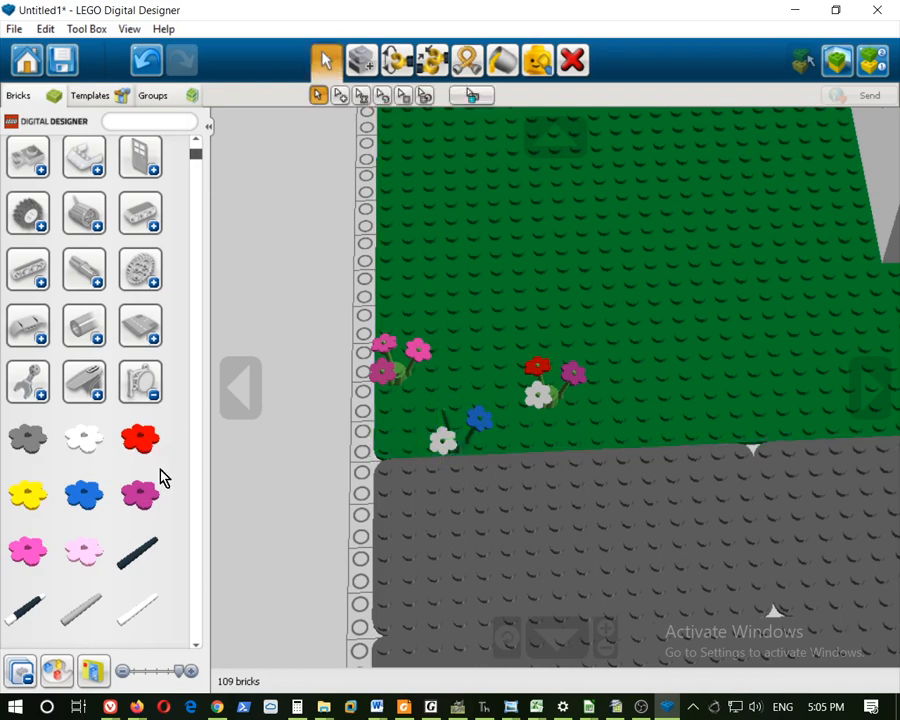
{"action": "left_click", "coordinate": [28, 493]}
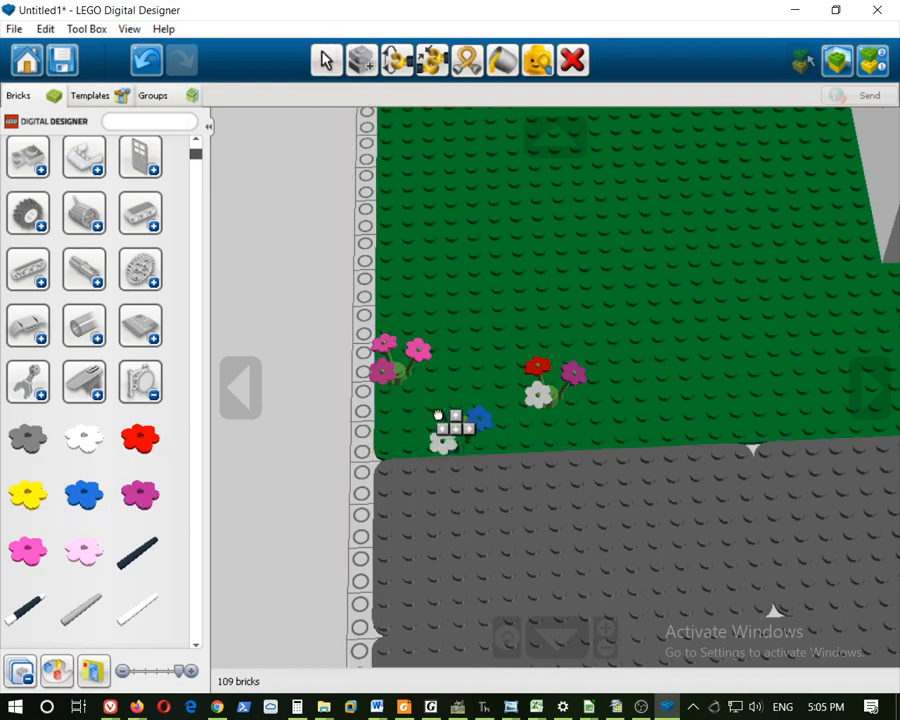
{"action": "left_click", "coordinate": [444, 420]}
{"action": "right_click_drag", "start_coordinate": [606, 492], "coordinate": [617, 412]}
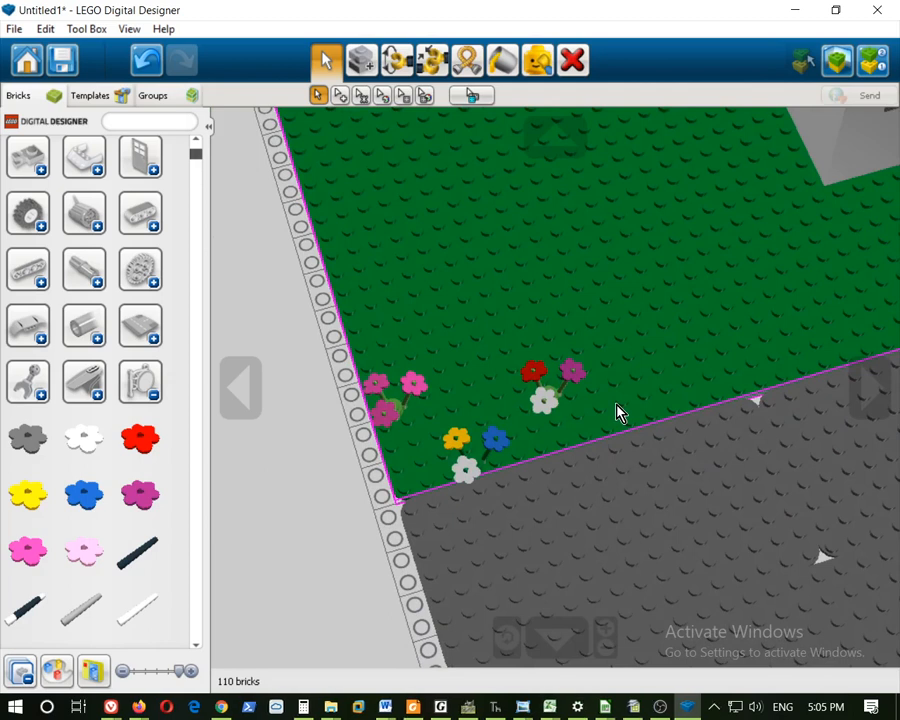
{"action": "right_click_drag", "start_coordinate": [663, 408], "coordinate": [545, 422]}
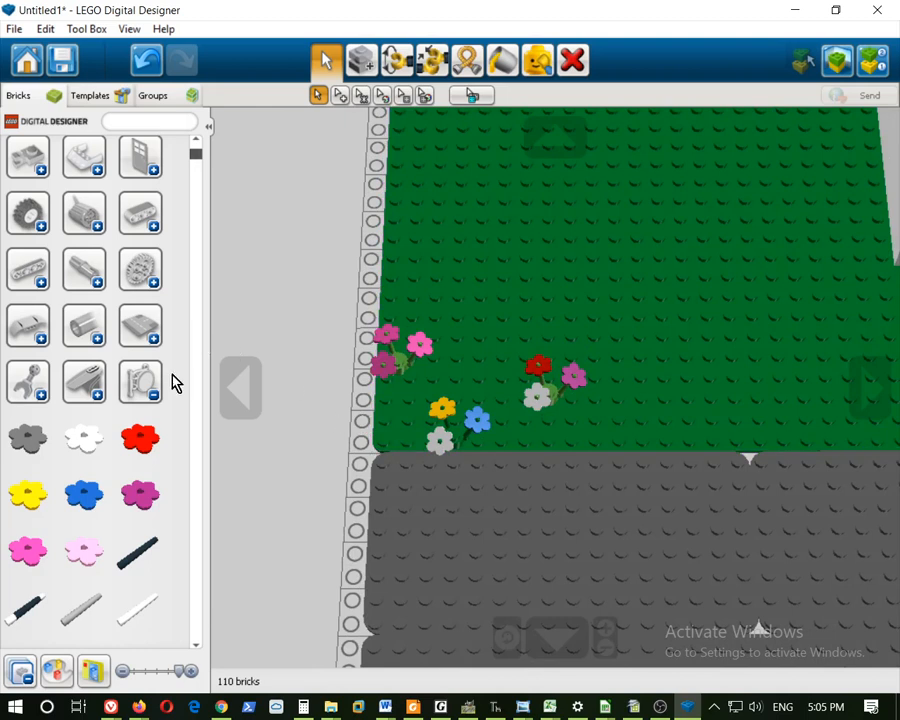
Try a large pink flower on the grass between the two light green stalks, and undo its placement
{"action": "scroll", "coordinate": [172, 381], "scroll_direction": "down", "scroll_amount": 6}
{"action": "scroll", "coordinate": [160, 270], "scroll_direction": "down", "scroll_amount": 3}
{"action": "left_click_drag", "start_coordinate": [196, 163], "coordinate": [199, 330]}
{"action": "scroll", "coordinate": [199, 330], "scroll_direction": "down", "scroll_amount": 2}
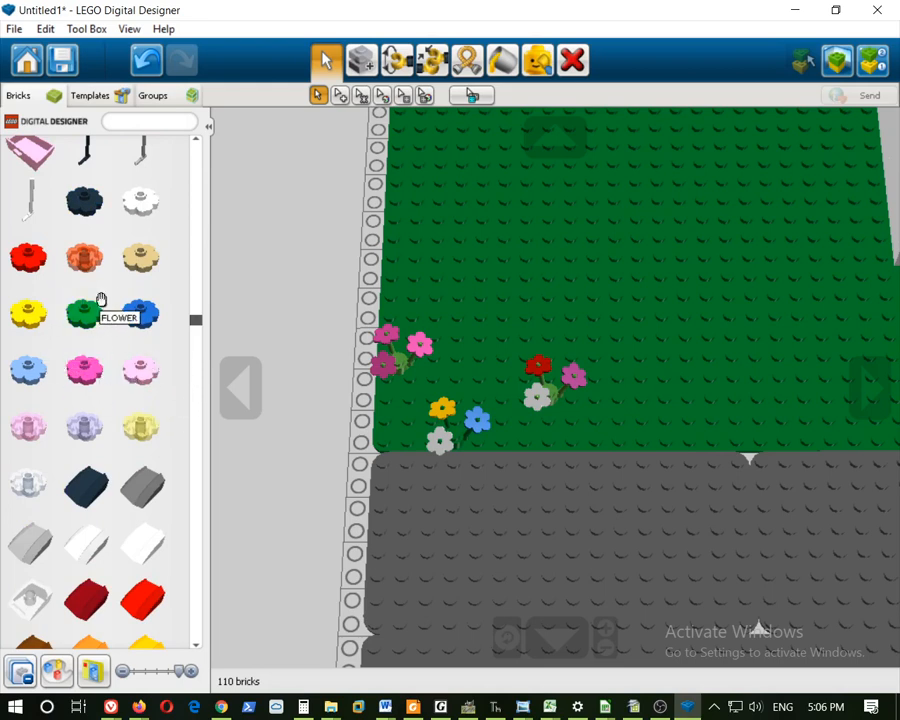
{"action": "left_click", "coordinate": [85, 370]}
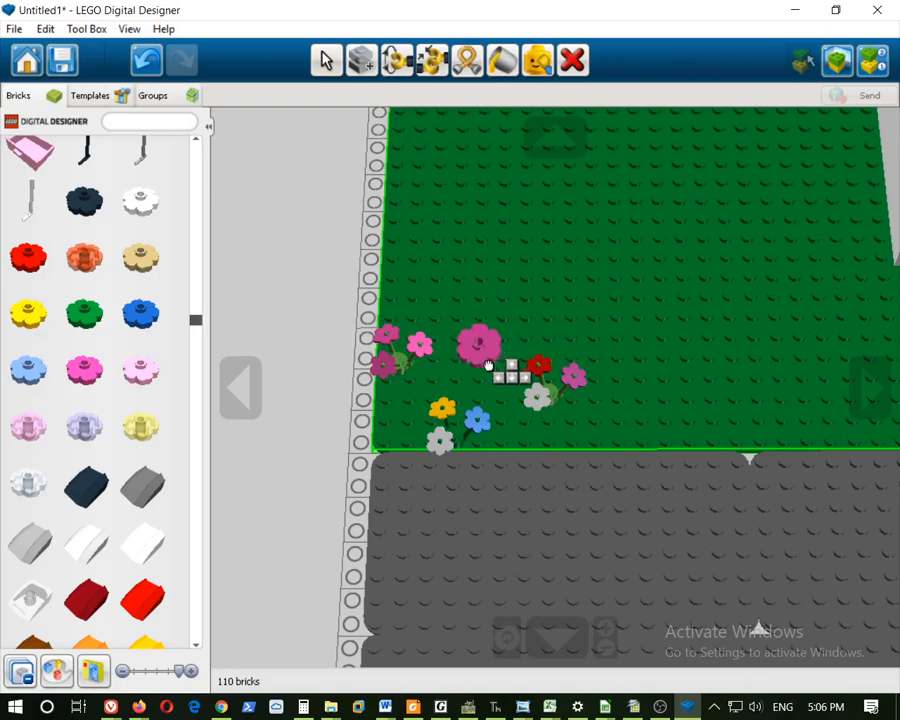
{"action": "left_click", "coordinate": [478, 356]}
{"action": "right_click_drag", "start_coordinate": [577, 468], "coordinate": [657, 384]}
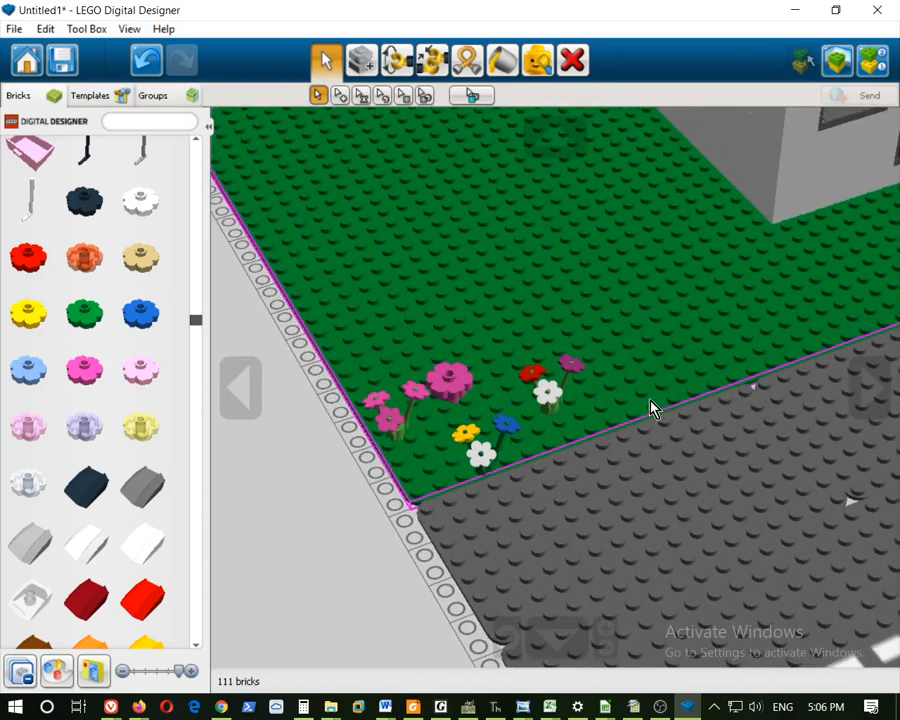
{"action": "right_click_drag", "start_coordinate": [451, 390], "coordinate": [558, 370]}
{"action": "left_click", "coordinate": [147, 62]}
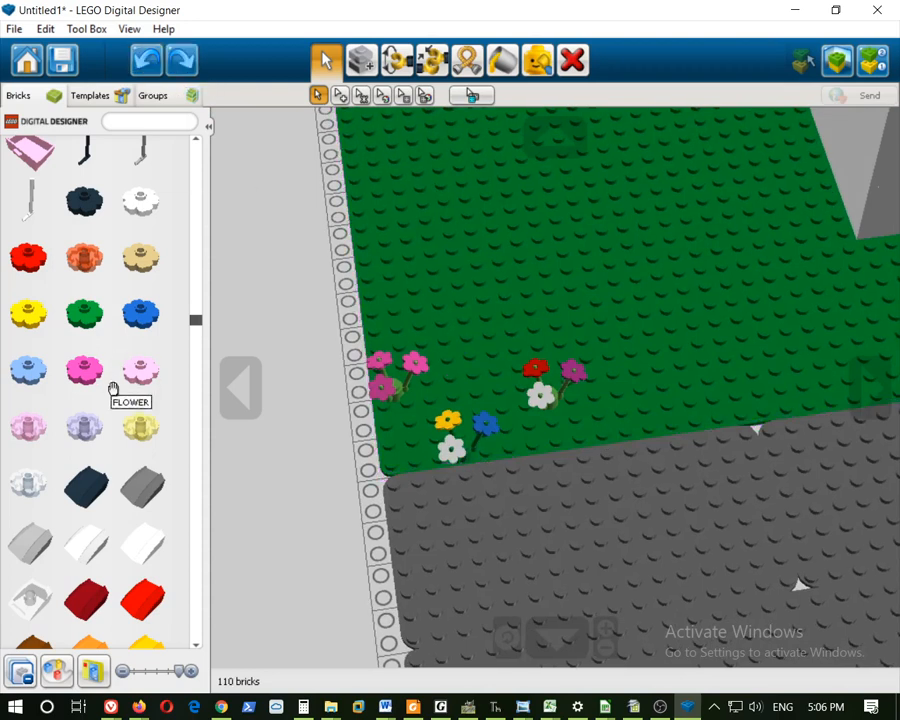
Place a dark green, a light green and a yellow four-leaf flower stalk in a row on the grass along the road edge
{"action": "scroll", "coordinate": [118, 400], "scroll_direction": "down", "scroll_amount": 6}
{"action": "scroll", "coordinate": [118, 402], "scroll_direction": "down", "scroll_amount": 6}
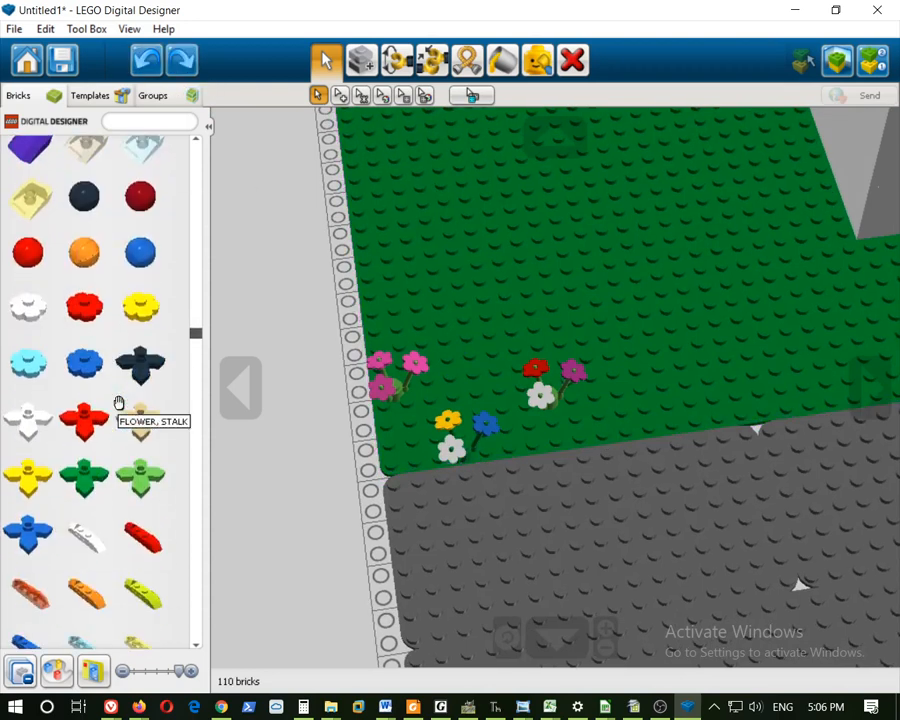
{"action": "left_click", "coordinate": [128, 434]}
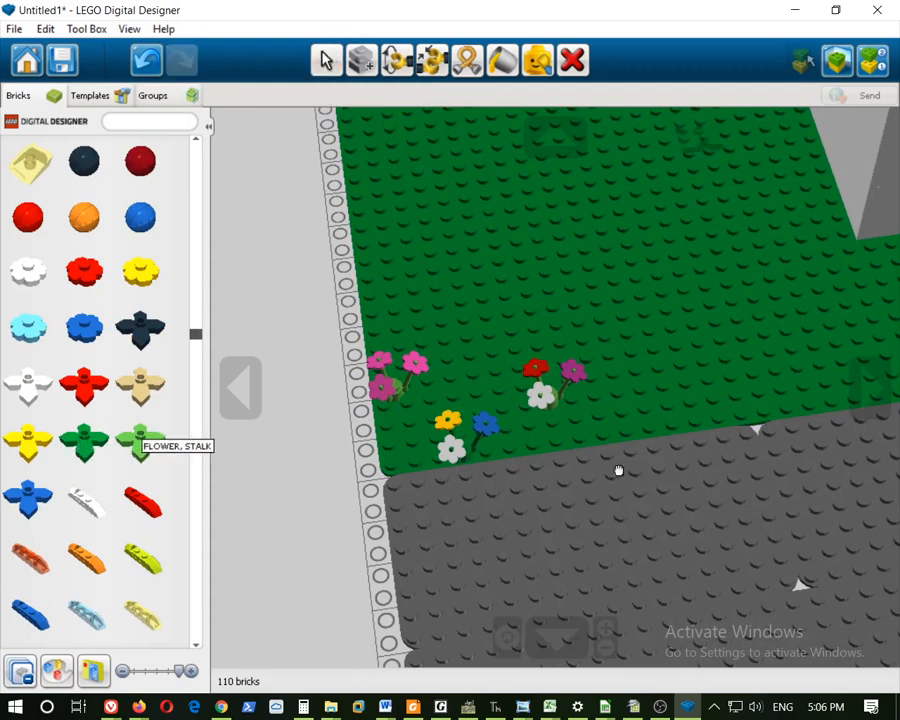
{"action": "left_click", "coordinate": [636, 440]}
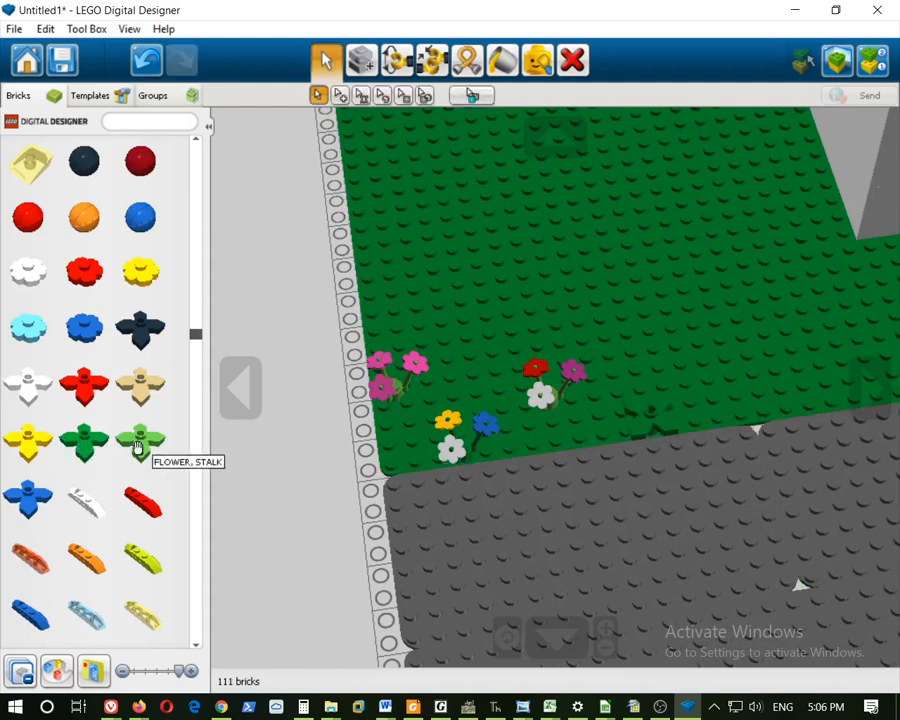
{"action": "left_click", "coordinate": [140, 440]}
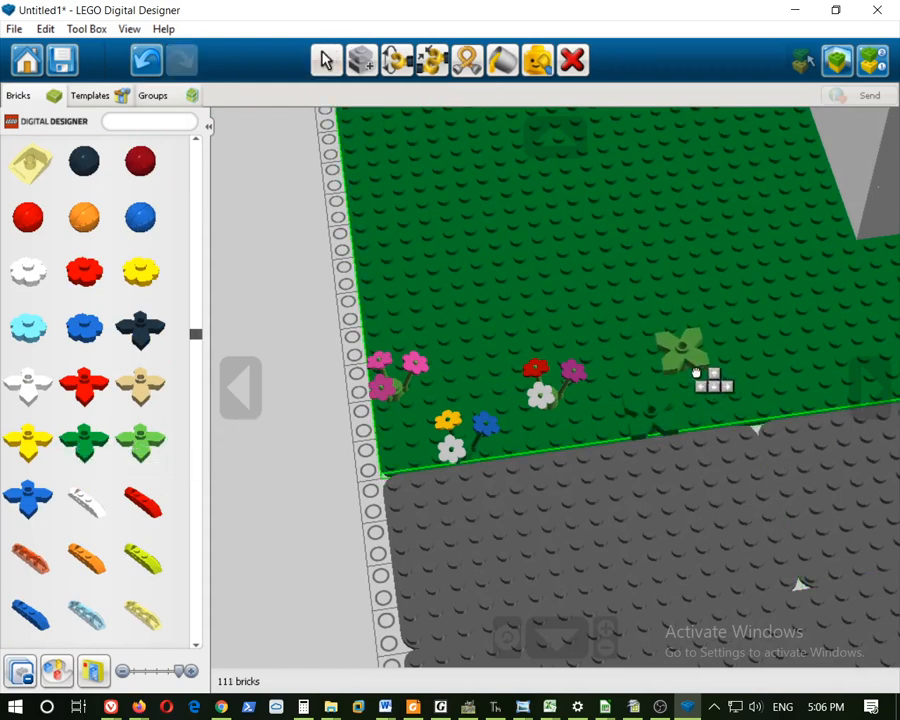
{"action": "left_click", "coordinate": [731, 411]}
{"action": "left_click", "coordinate": [28, 440]}
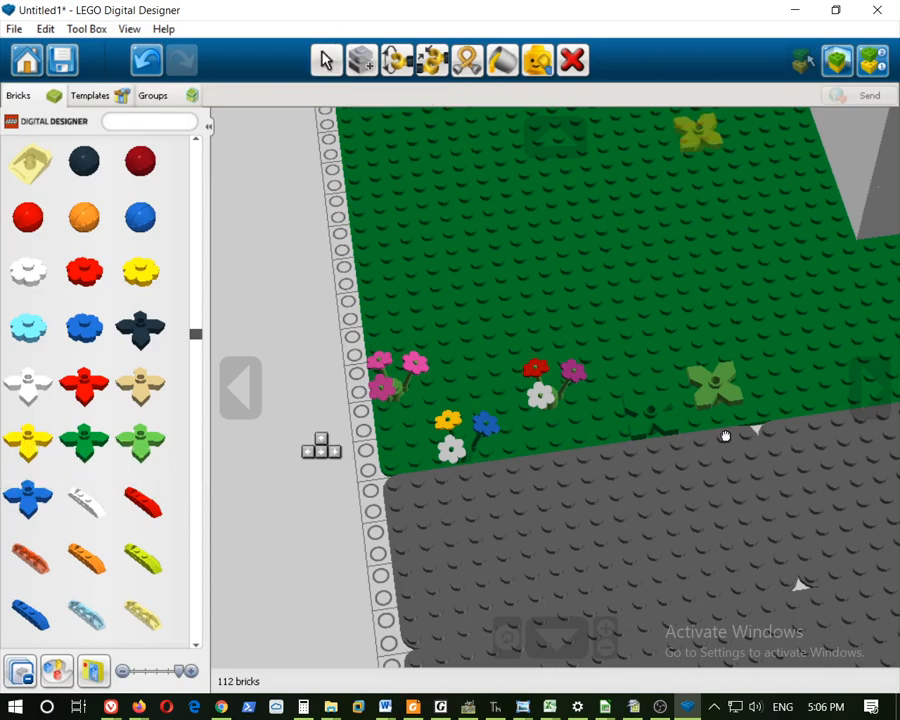
{"action": "left_click", "coordinate": [816, 414]}
Put a red flower on the light green four-leaf stalk at the road edge
{"action": "right_click_drag", "start_coordinate": [804, 484], "coordinate": [712, 404]}
{"action": "right_click", "coordinate": [715, 446]}
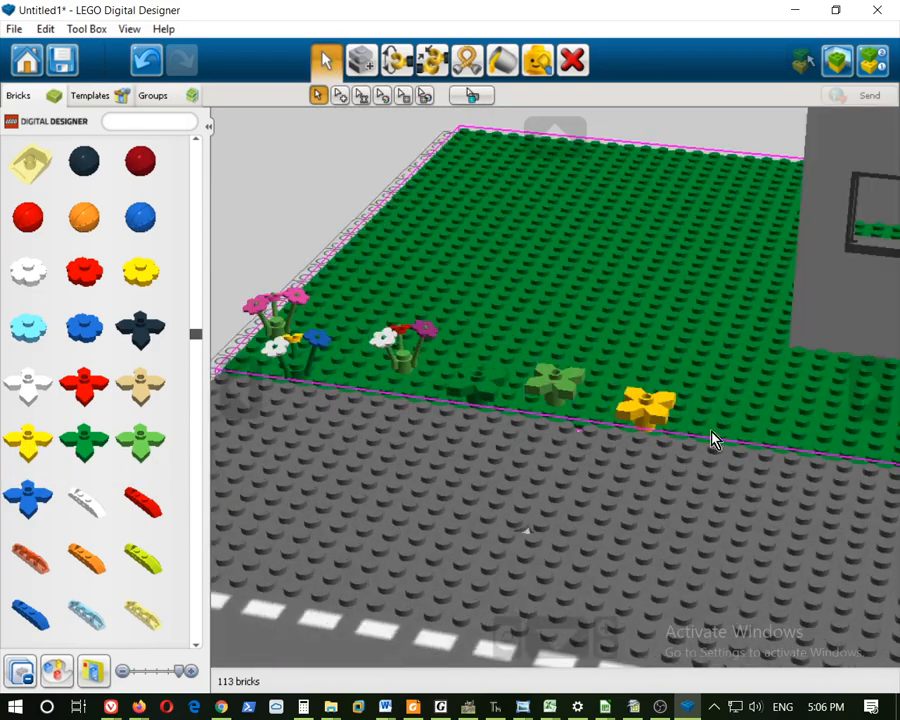
{"action": "scroll", "coordinate": [712, 431], "scroll_direction": "up", "scroll_amount": 5}
{"action": "mouse_move", "coordinate": [621, 414]}
{"action": "right_mouse_down"}
{"action": "mouse_move", "coordinate": [501, 387]}
{"action": "mouse_move", "coordinate": [621, 437]}
{"action": "right_mouse_up"}
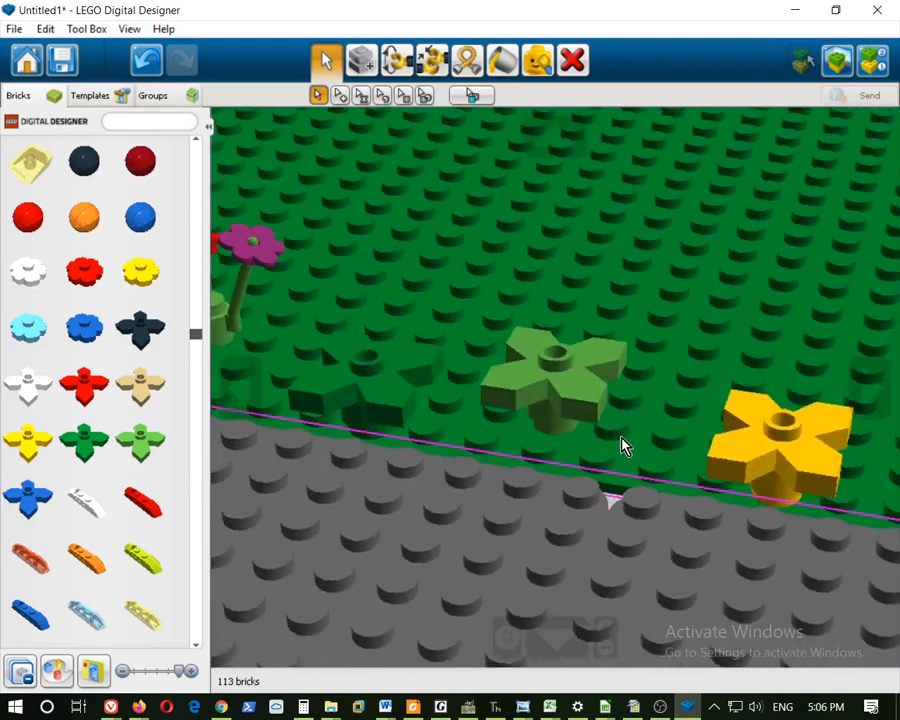
{"action": "scroll", "coordinate": [110, 316], "scroll_direction": "up", "scroll_amount": 1}
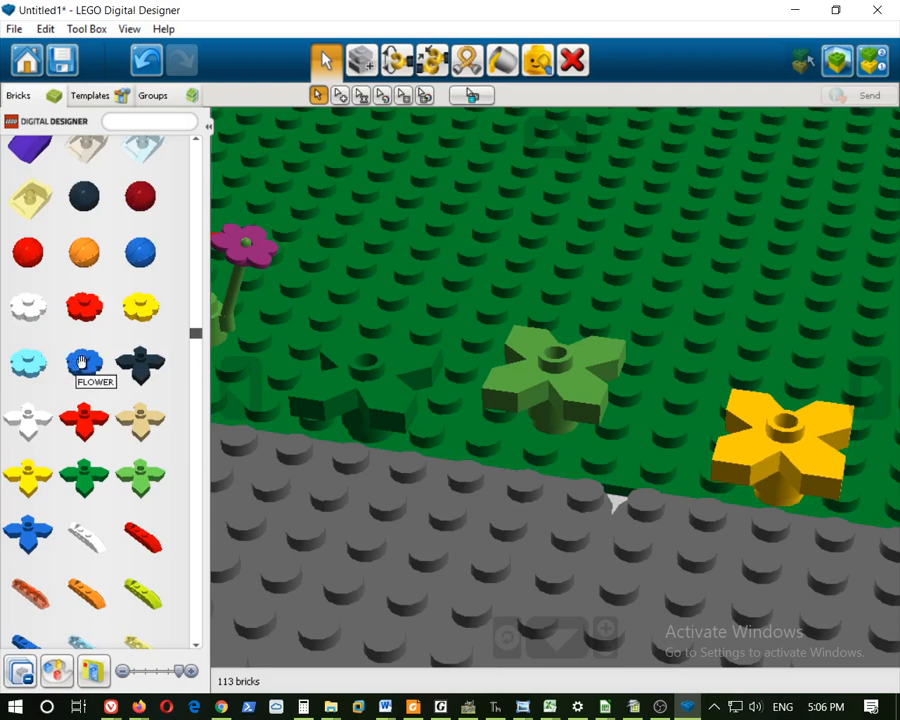
{"action": "left_click", "coordinate": [89, 309]}
{"action": "left_click", "coordinate": [570, 372]}
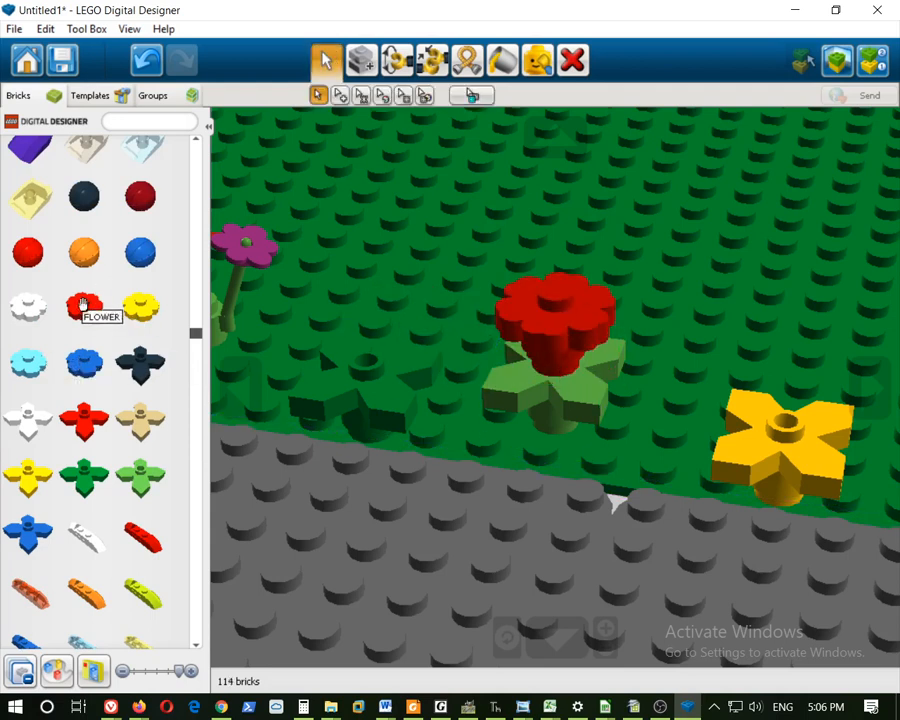
Put a transparent pink flower on the yellow four-leaf stalk and a light blue flower on the dark green one
{"action": "scroll", "coordinate": [89, 345], "scroll_direction": "up", "scroll_amount": 1}
{"action": "scroll", "coordinate": [90, 344], "scroll_direction": "up", "scroll_amount": 8}
{"action": "scroll", "coordinate": [92, 344], "scroll_direction": "down", "scroll_amount": 5}
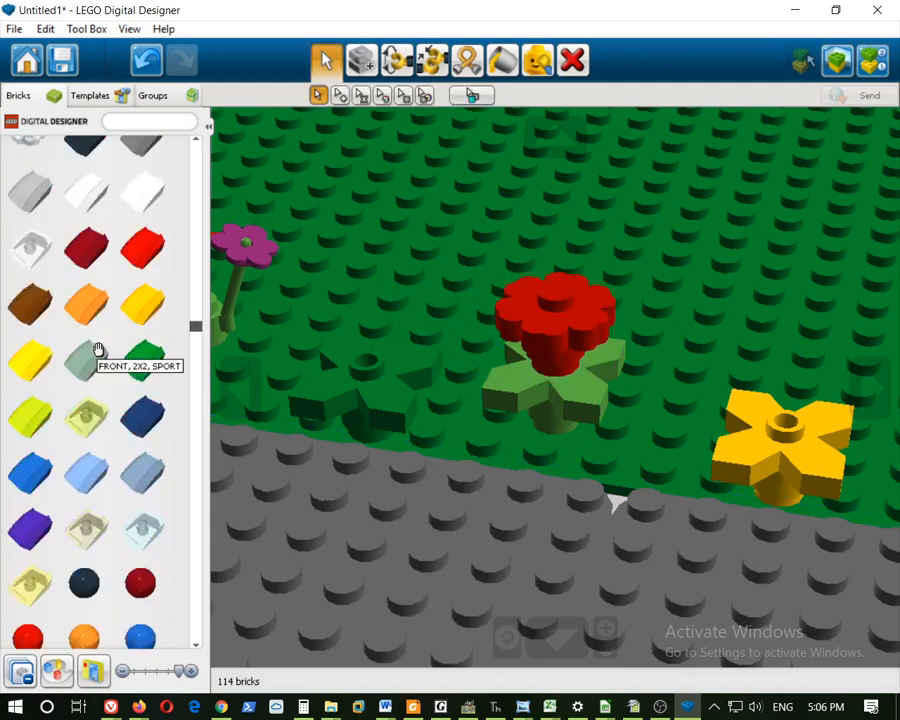
{"action": "scroll", "coordinate": [107, 540], "scroll_direction": "down", "scroll_amount": 2}
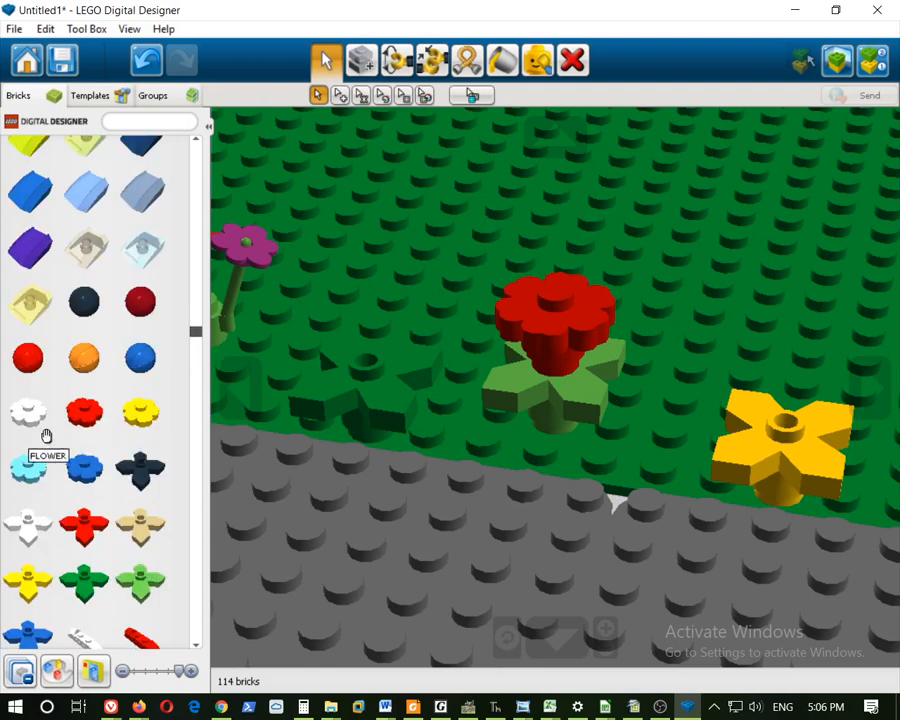
{"action": "scroll", "coordinate": [75, 415], "scroll_direction": "up", "scroll_amount": 4}
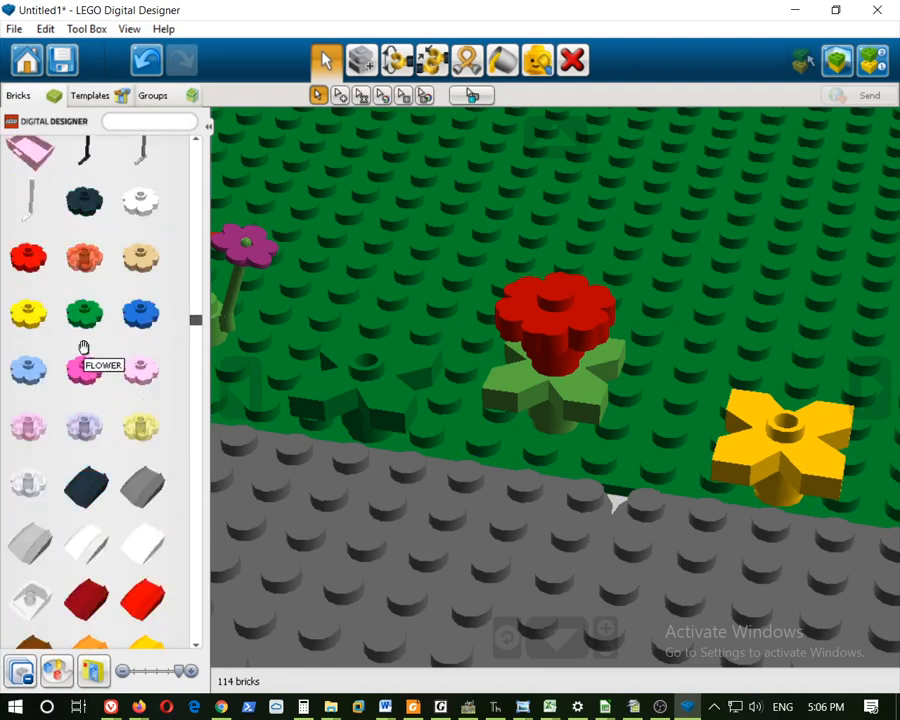
{"action": "left_click", "coordinate": [30, 428]}
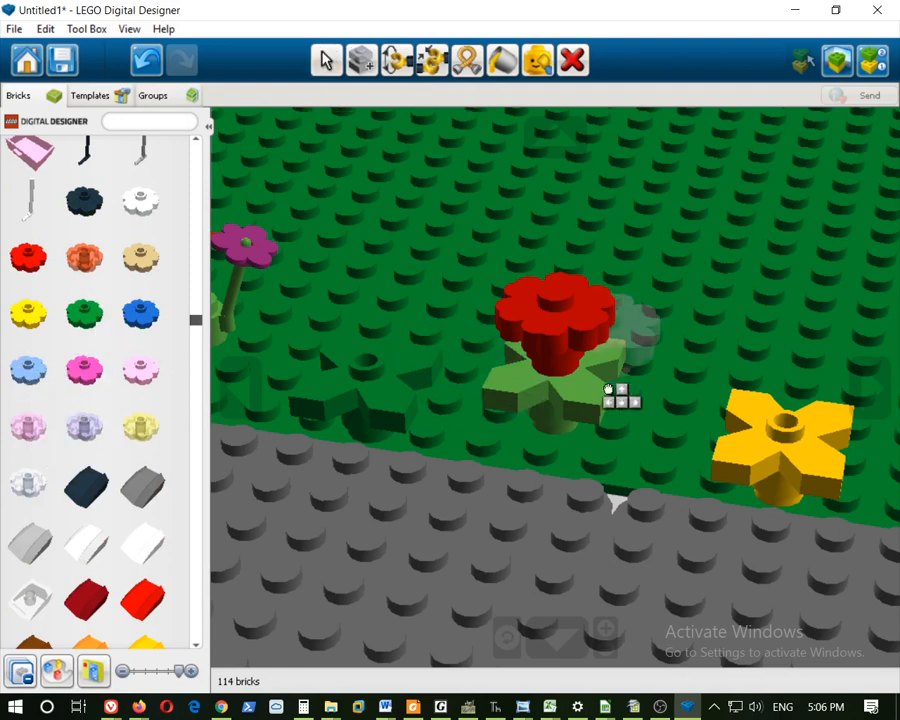
{"action": "left_click", "coordinate": [789, 437]}
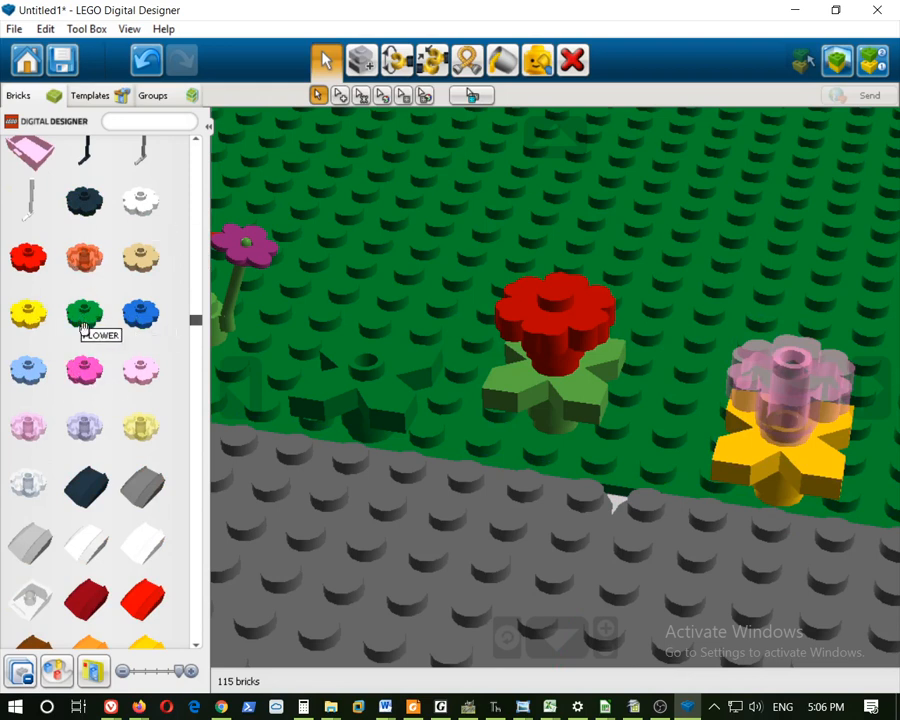
{"action": "left_click", "coordinate": [28, 370]}
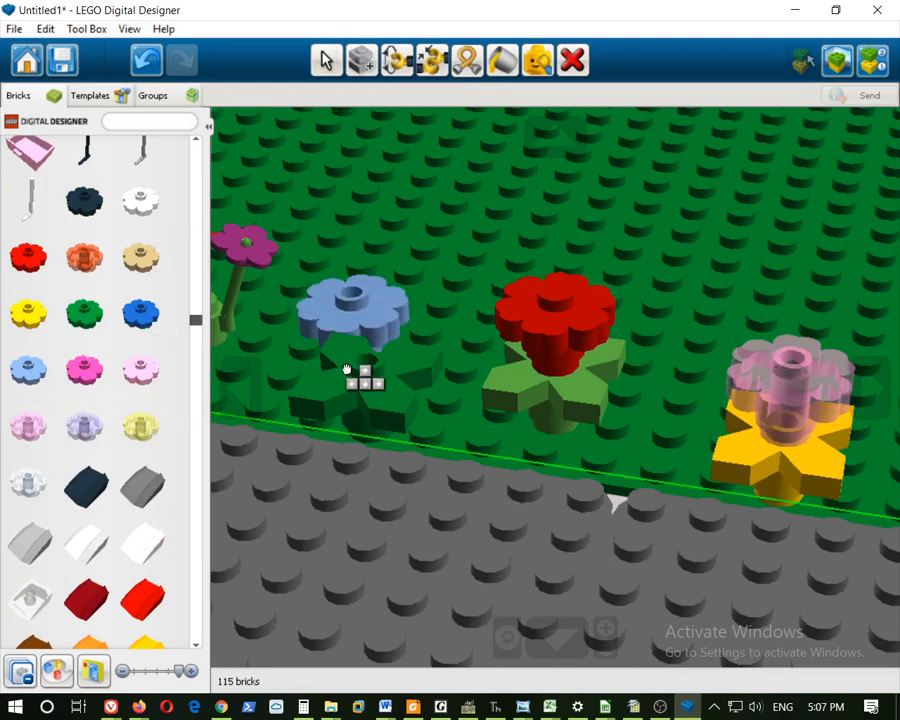
{"action": "left_click", "coordinate": [380, 380]}
Extend the flower row along the road edge toward the front door with a tan and a white four-leaf stalk
{"action": "right_click_drag", "start_coordinate": [436, 444], "coordinate": [585, 398]}
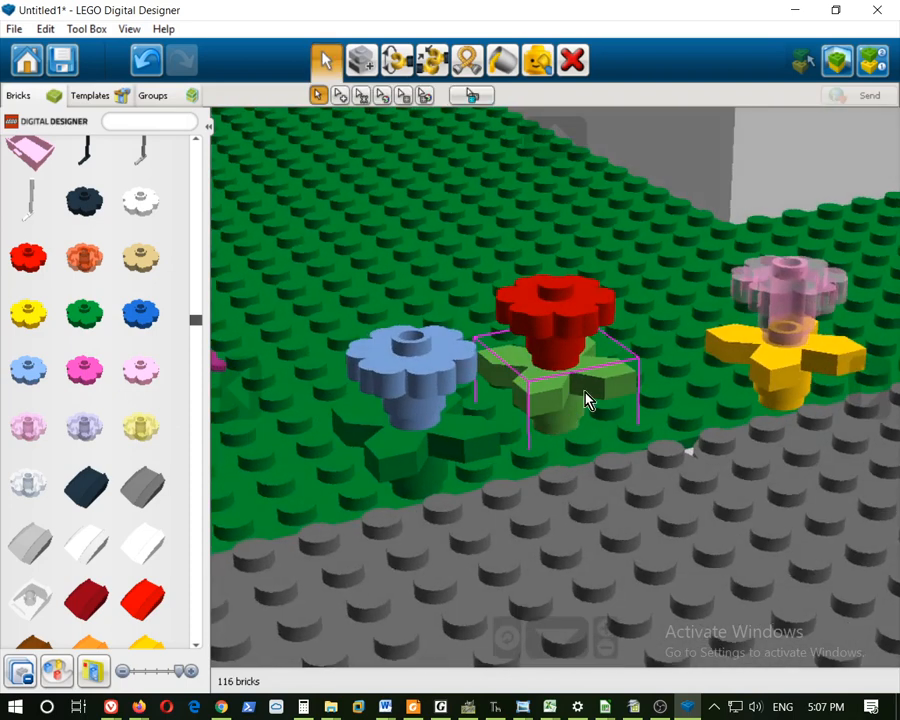
{"action": "scroll", "coordinate": [580, 395], "scroll_direction": "down", "scroll_amount": 5}
{"action": "right_click_drag", "start_coordinate": [545, 445], "coordinate": [510, 516]}
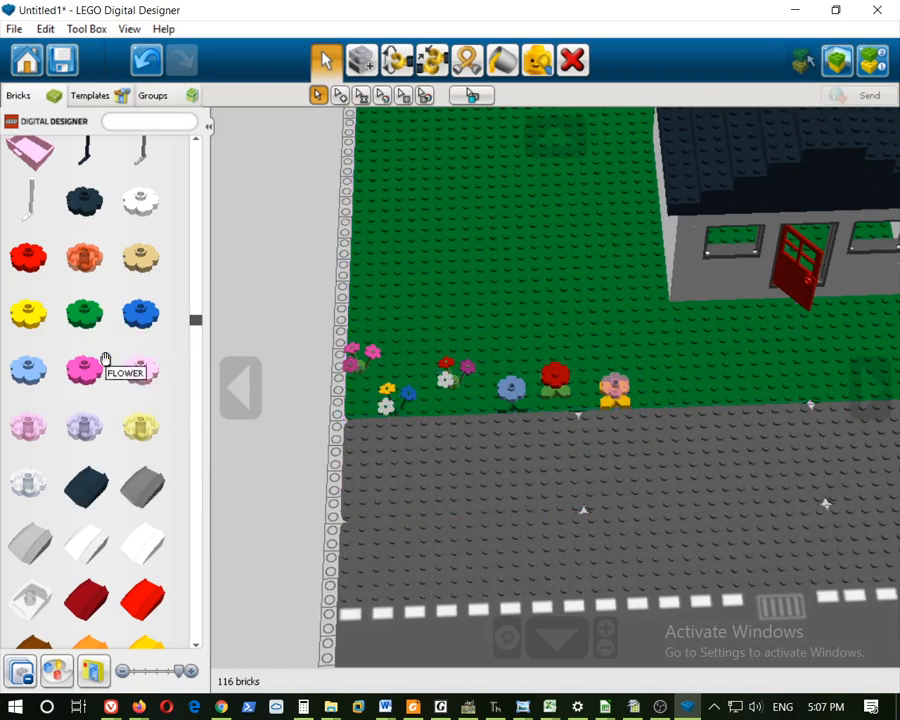
{"action": "scroll", "coordinate": [105, 358], "scroll_direction": "down", "scroll_amount": 10}
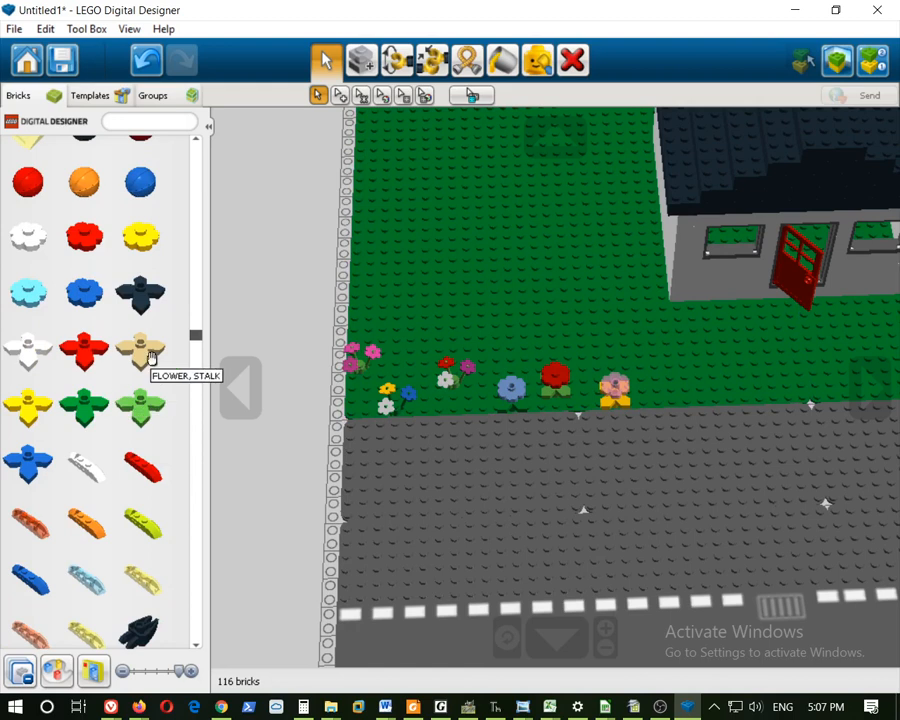
{"action": "left_click", "coordinate": [150, 358]}
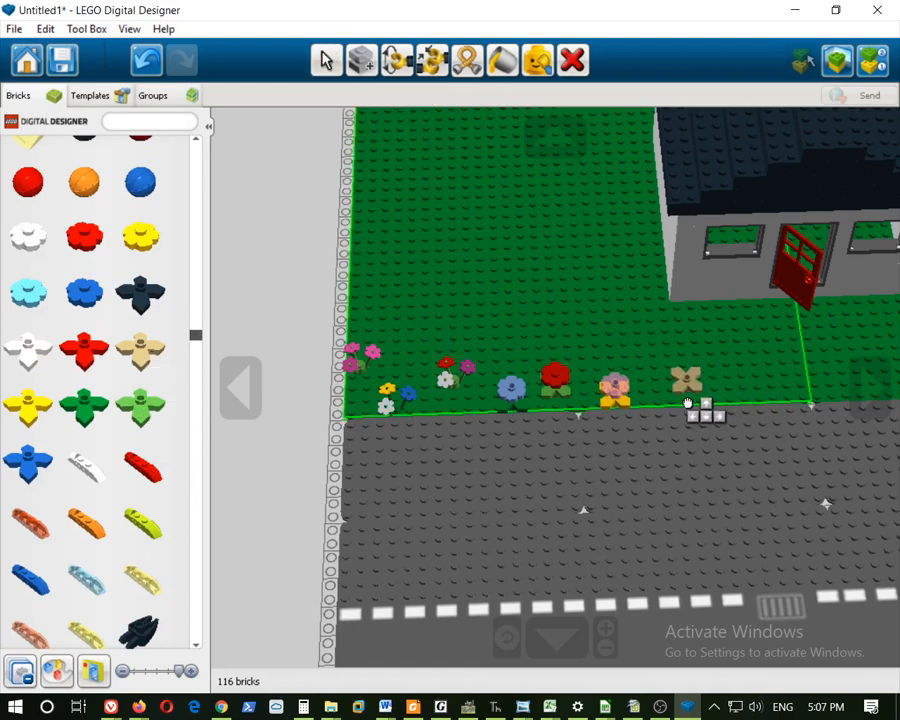
{"action": "left_click", "coordinate": [688, 403]}
{"action": "left_click", "coordinate": [24, 348]}
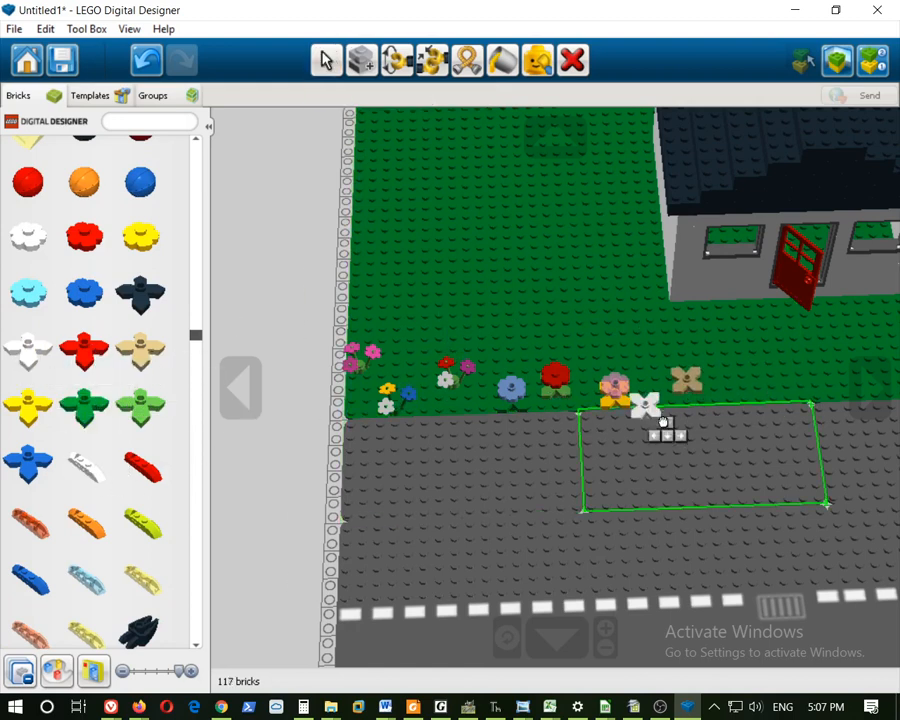
{"action": "left_click", "coordinate": [748, 403]}
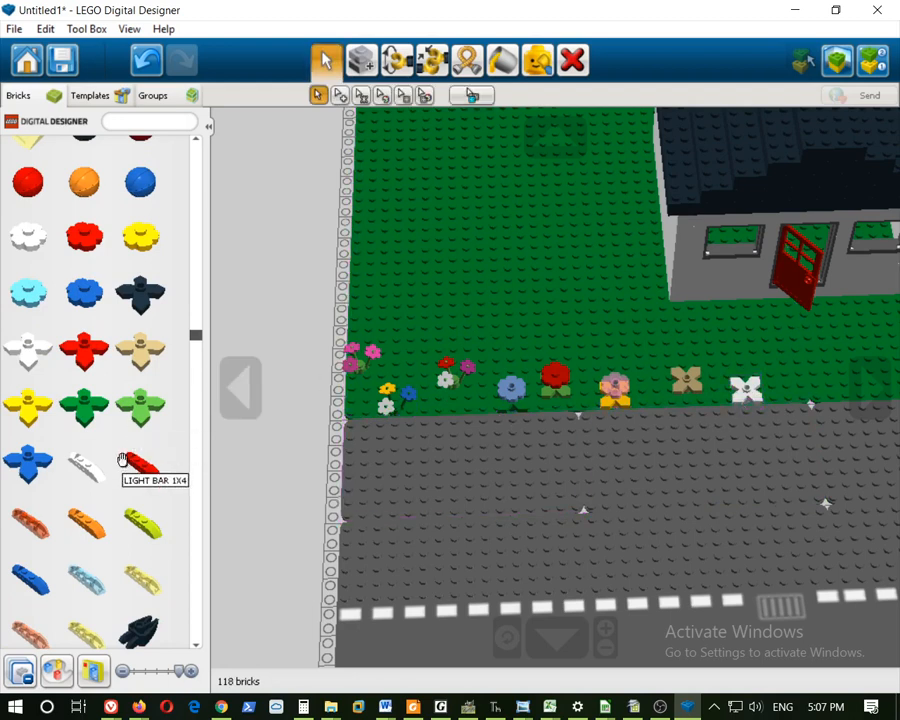
Put a transparent yellow flower on the white four-leaf stalk and a green flower on the tan one
{"action": "scroll", "coordinate": [117, 333], "scroll_direction": "up", "scroll_amount": 3}
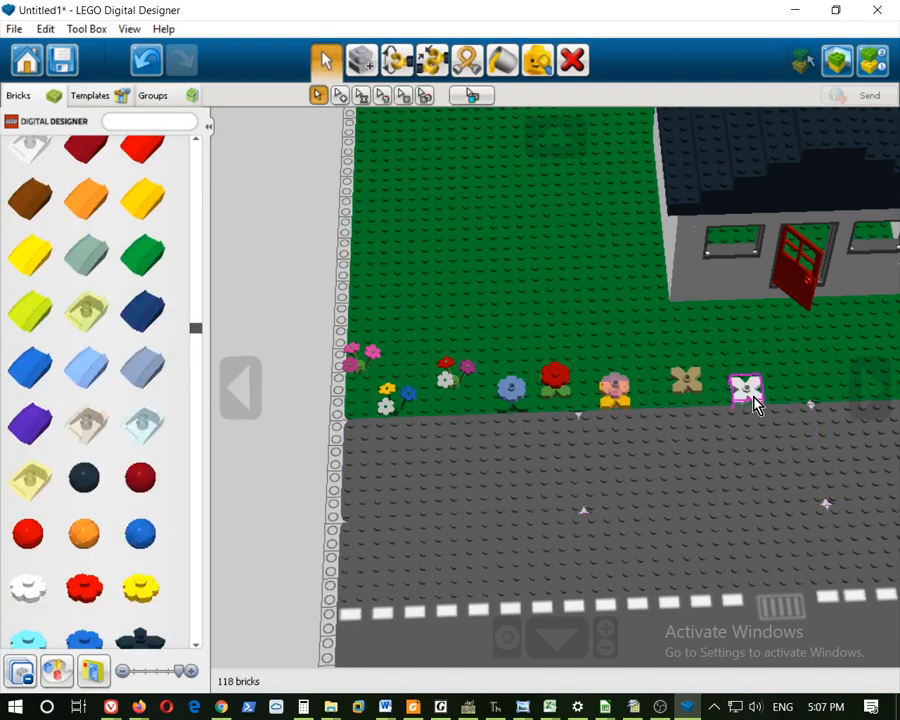
{"action": "scroll", "coordinate": [117, 443], "scroll_direction": "up", "scroll_amount": 4}
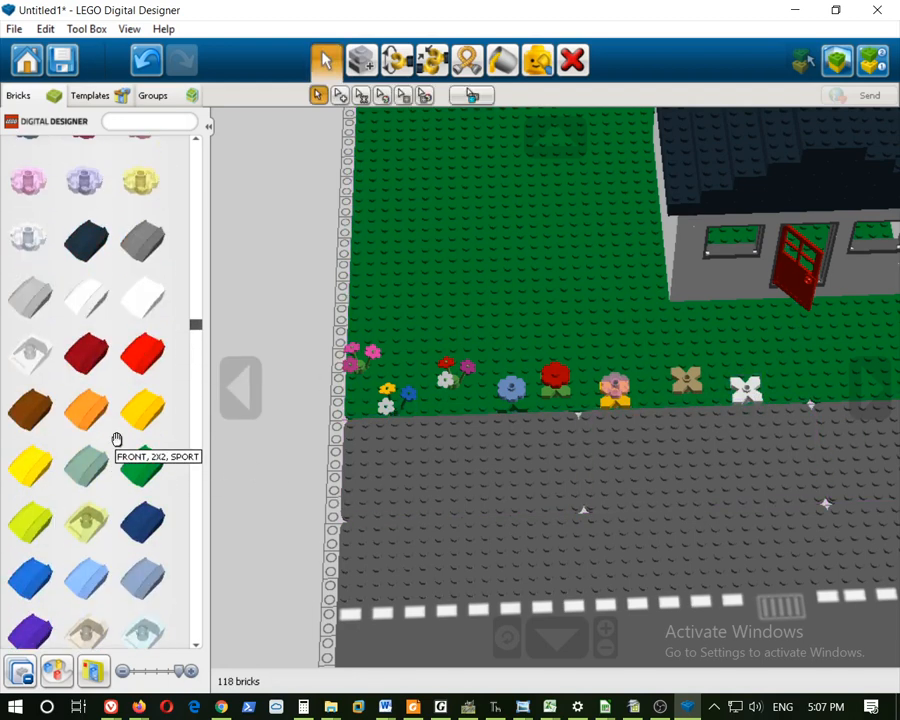
{"action": "left_click", "coordinate": [145, 462]}
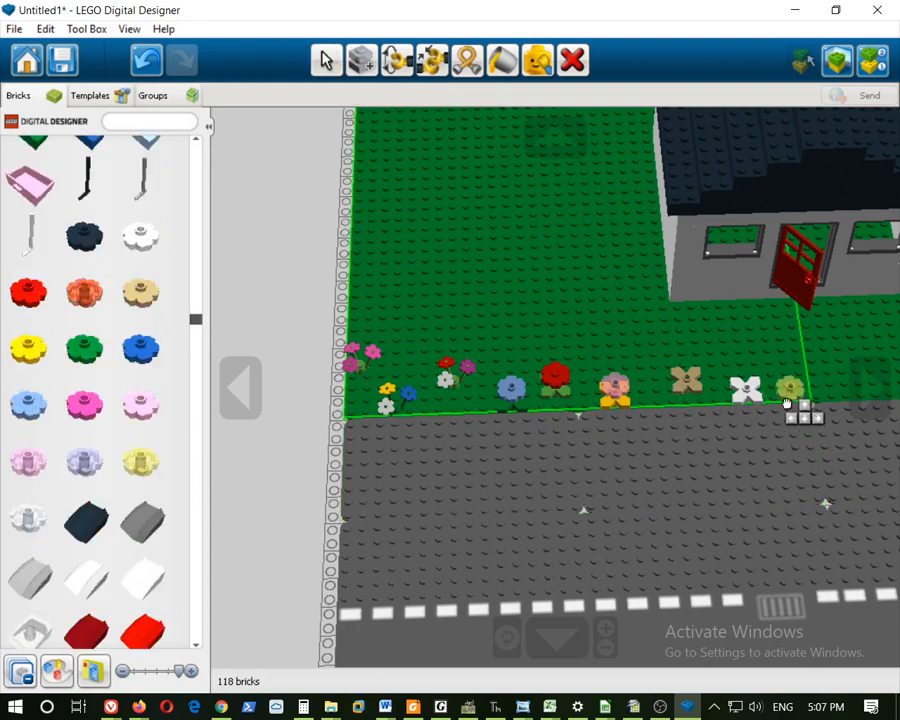
{"action": "left_click", "coordinate": [746, 385]}
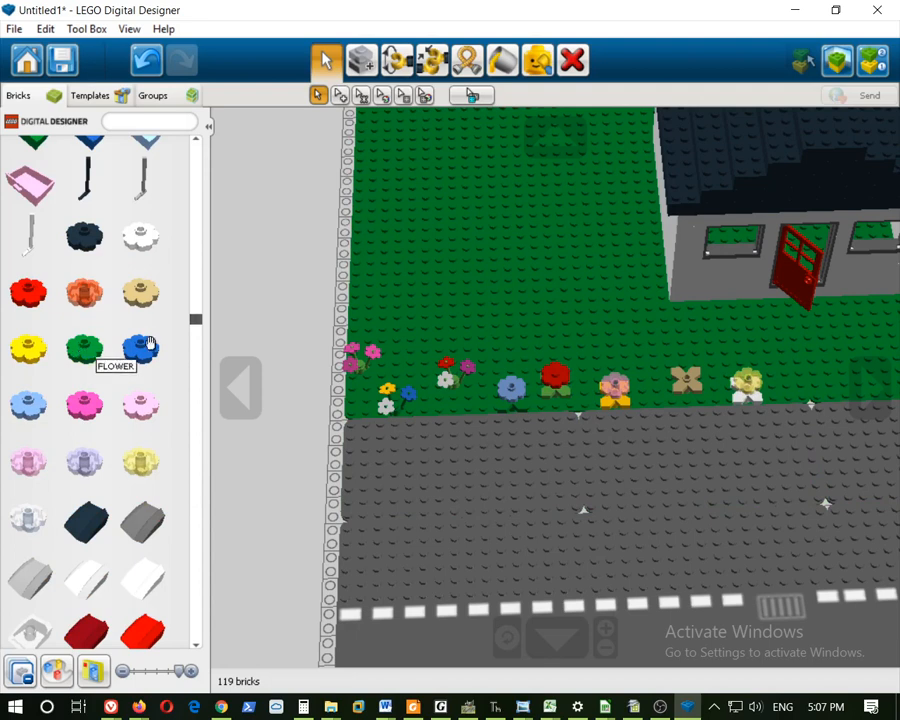
{"action": "left_click", "coordinate": [93, 352]}
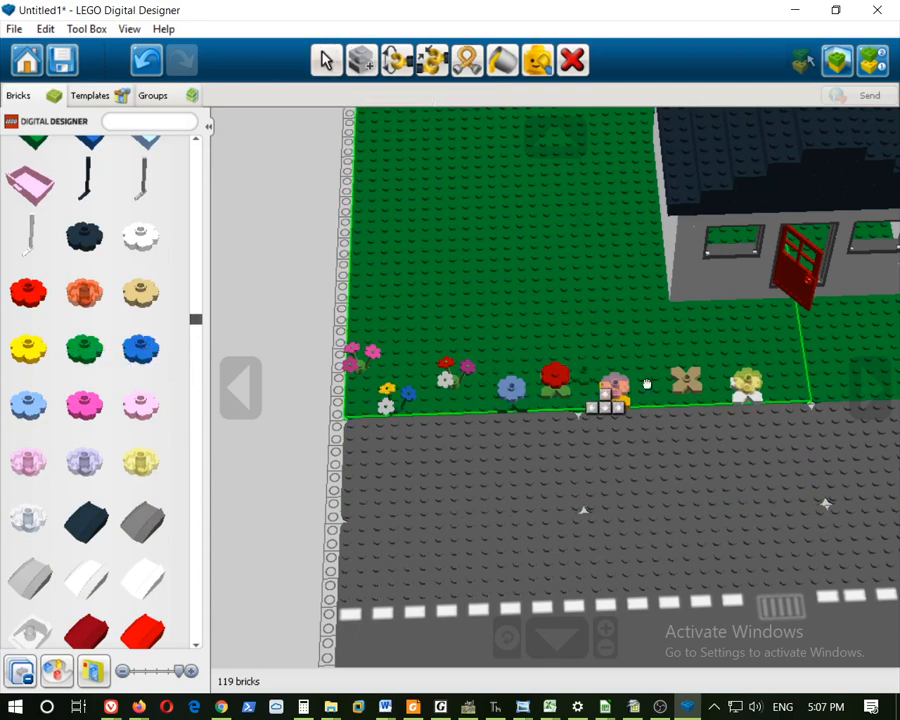
{"action": "left_click", "coordinate": [689, 381]}
{"action": "right_click_drag", "start_coordinate": [755, 474], "coordinate": [753, 380]}
{"action": "scroll", "coordinate": [665, 408], "scroll_direction": "up", "scroll_amount": 3}
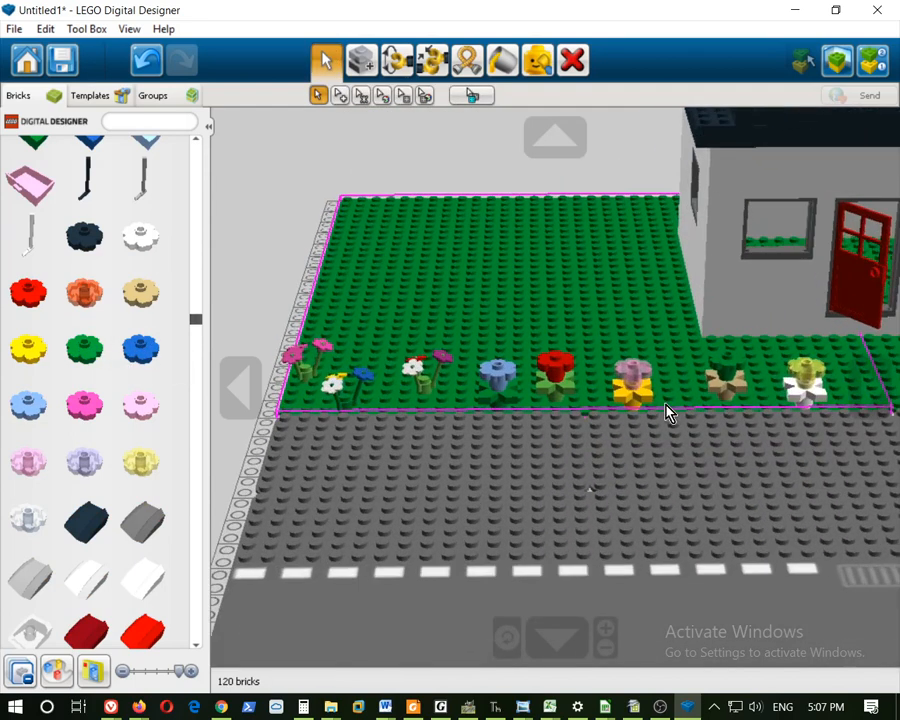
{"action": "scroll", "coordinate": [695, 417], "scroll_direction": "down", "scroll_amount": 3}
{"action": "right_click_drag", "start_coordinate": [605, 452], "coordinate": [611, 492]}
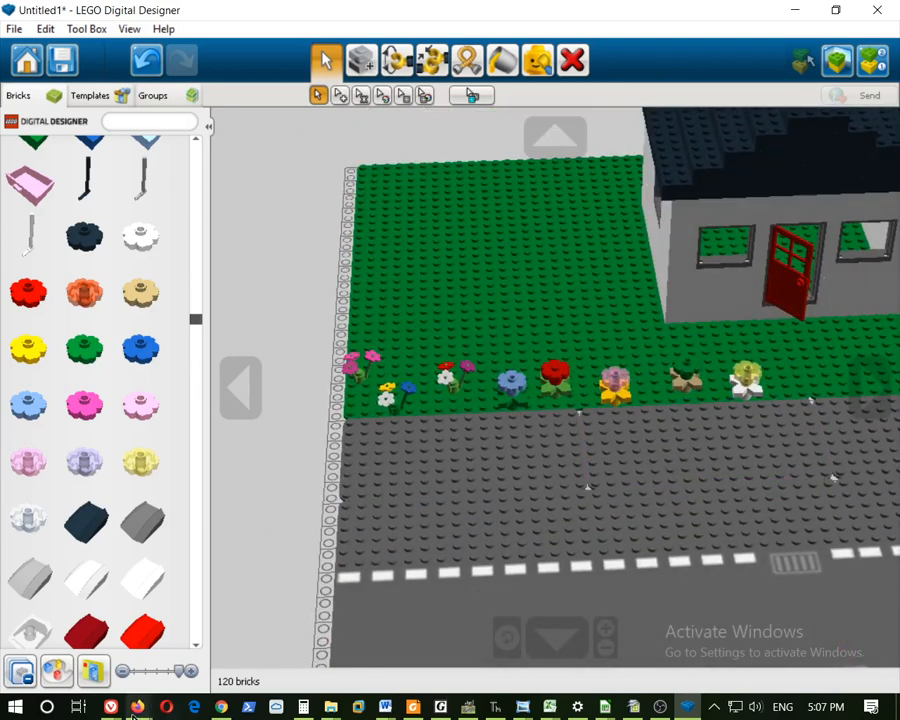
Check the requirements document in Firefox, and in LEGO Digital Designer place a green pine tree near the back edge of the grass beside the house
{"action": "left_click", "coordinate": [137, 707]}
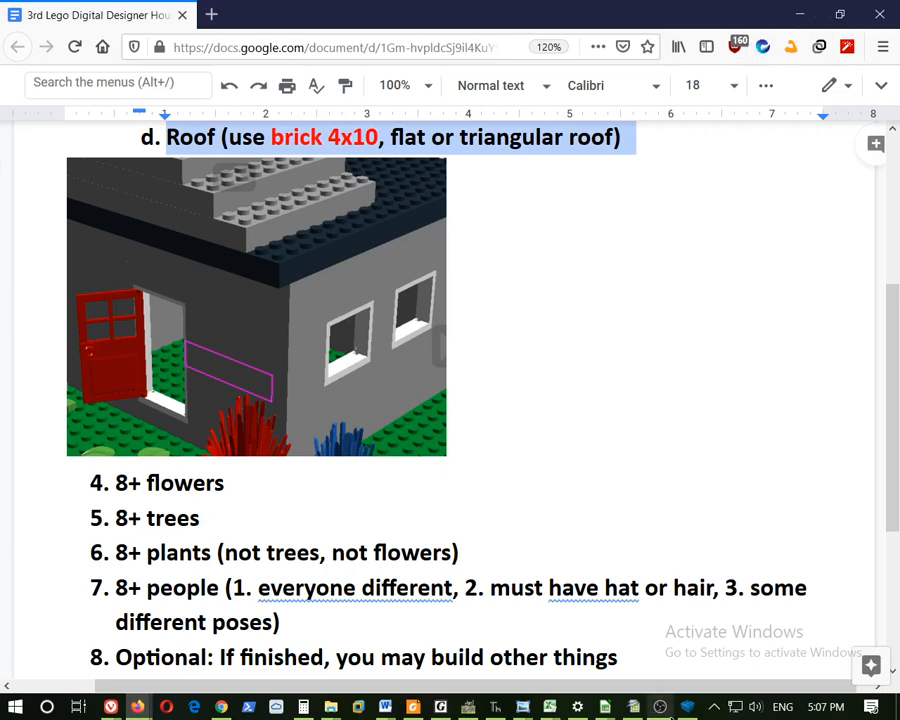
{"action": "left_click", "coordinate": [685, 710]}
{"action": "scroll", "coordinate": [131, 414], "scroll_direction": "down", "scroll_amount": 5}
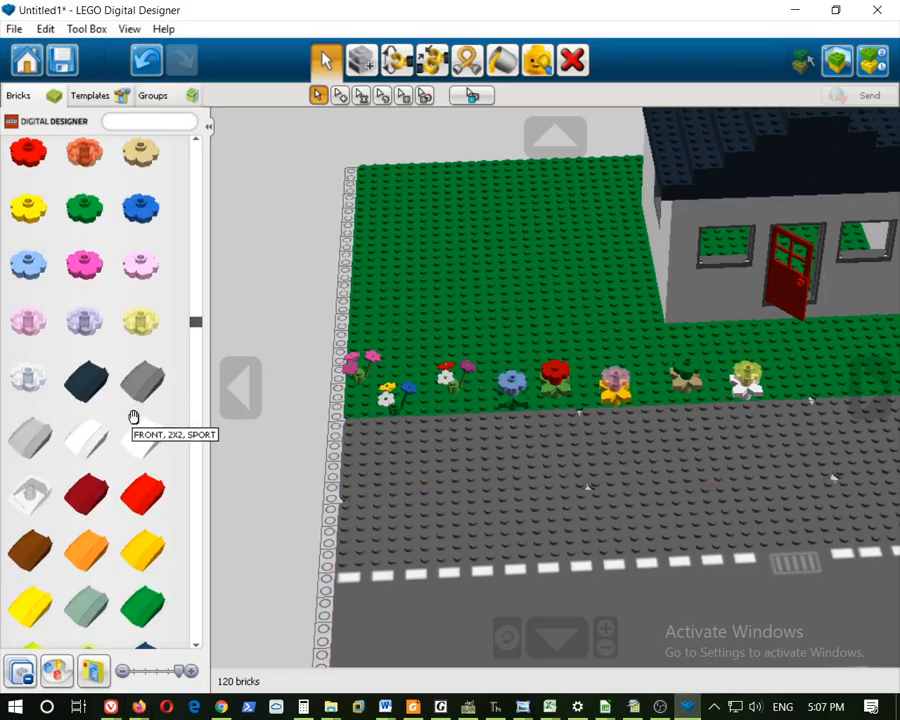
{"action": "scroll", "coordinate": [122, 320], "scroll_direction": "down", "scroll_amount": 10}
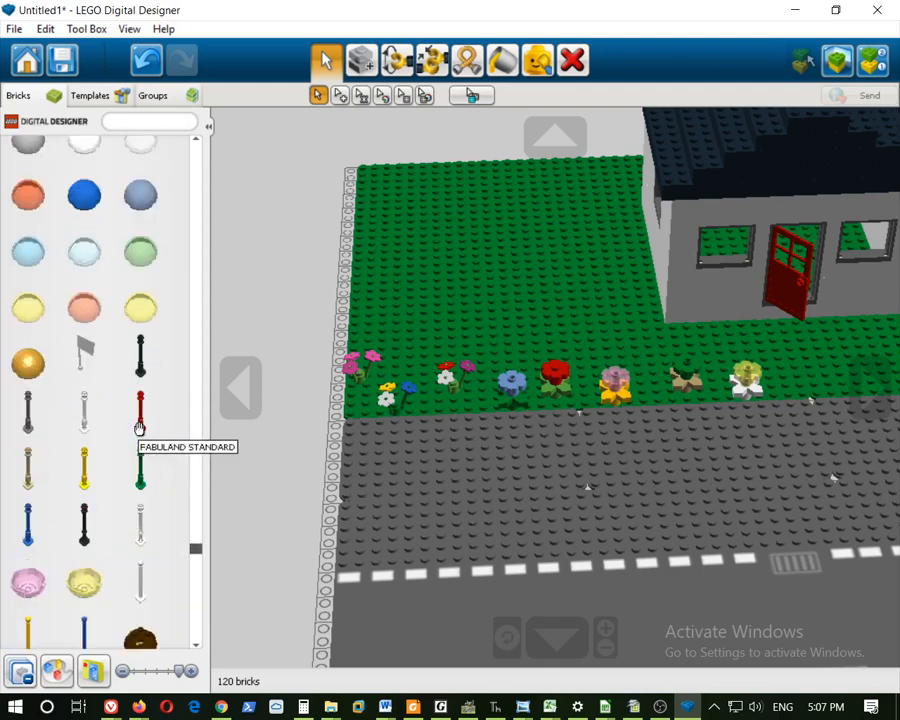
{"action": "scroll", "coordinate": [139, 429], "scroll_direction": "down", "scroll_amount": 15}
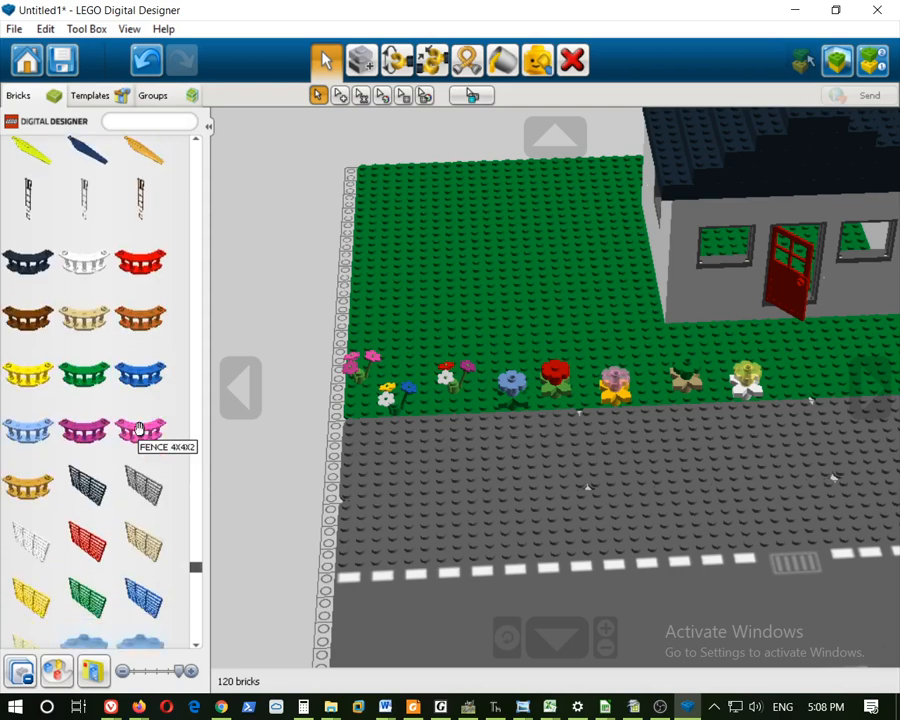
{"action": "scroll", "coordinate": [139, 429], "scroll_direction": "down", "scroll_amount": 3}
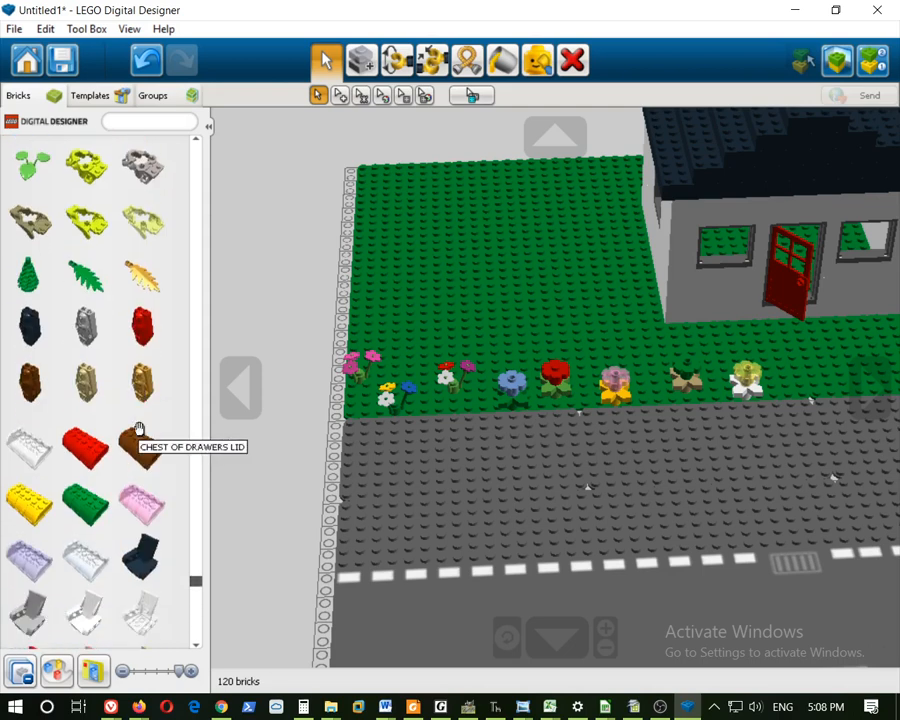
{"action": "left_click", "coordinate": [25, 283]}
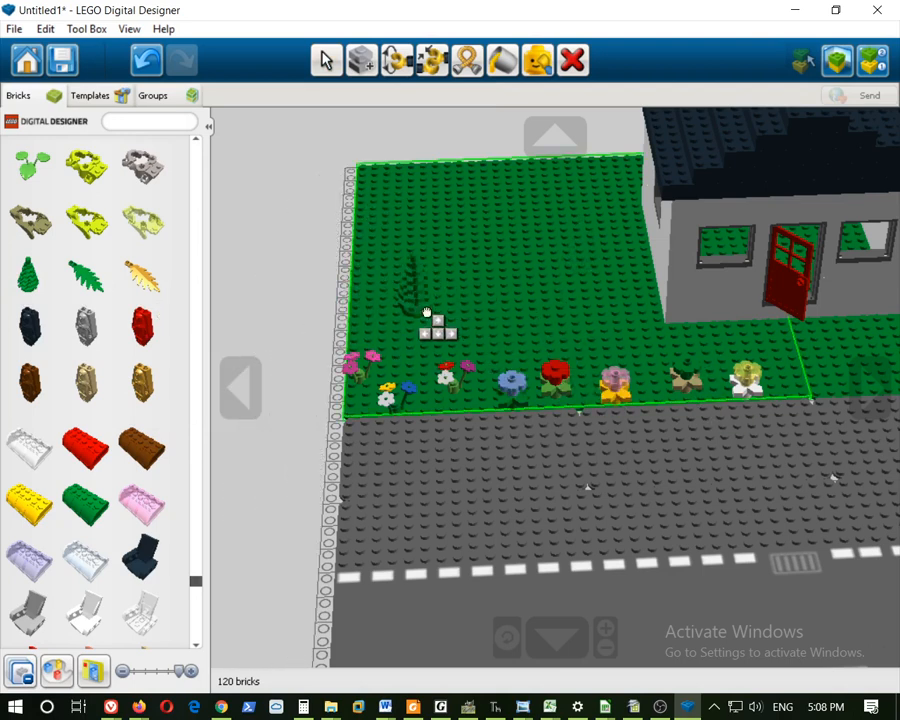
{"action": "left_click", "coordinate": [545, 190]}
{"action": "right_click_drag", "start_coordinate": [526, 270], "coordinate": [643, 257]}
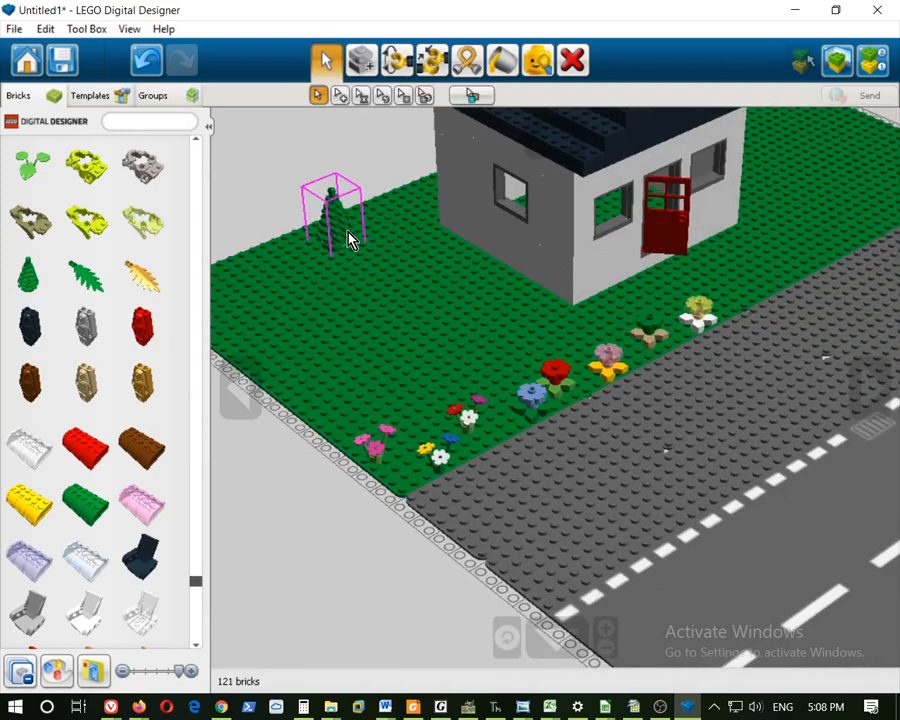
Place a green Spruce Tree H64 next to the small pine near the back edge of the grass
{"action": "right_click_drag", "start_coordinate": [350, 237], "coordinate": [418, 307]}
{"action": "scroll", "coordinate": [570, 434], "scroll_direction": "up", "scroll_amount": 6}
{"action": "scroll", "coordinate": [576, 438], "scroll_direction": "down", "scroll_amount": 2}
{"action": "right_click_drag", "start_coordinate": [648, 504], "coordinate": [755, 517]}
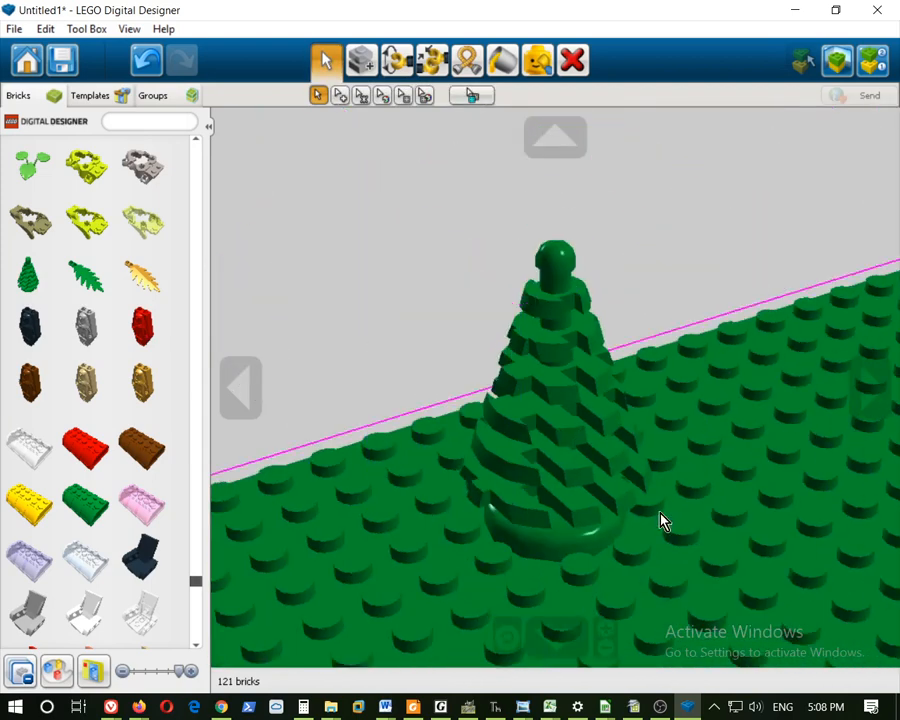
{"action": "scroll", "coordinate": [671, 516], "scroll_direction": "down", "scroll_amount": 6}
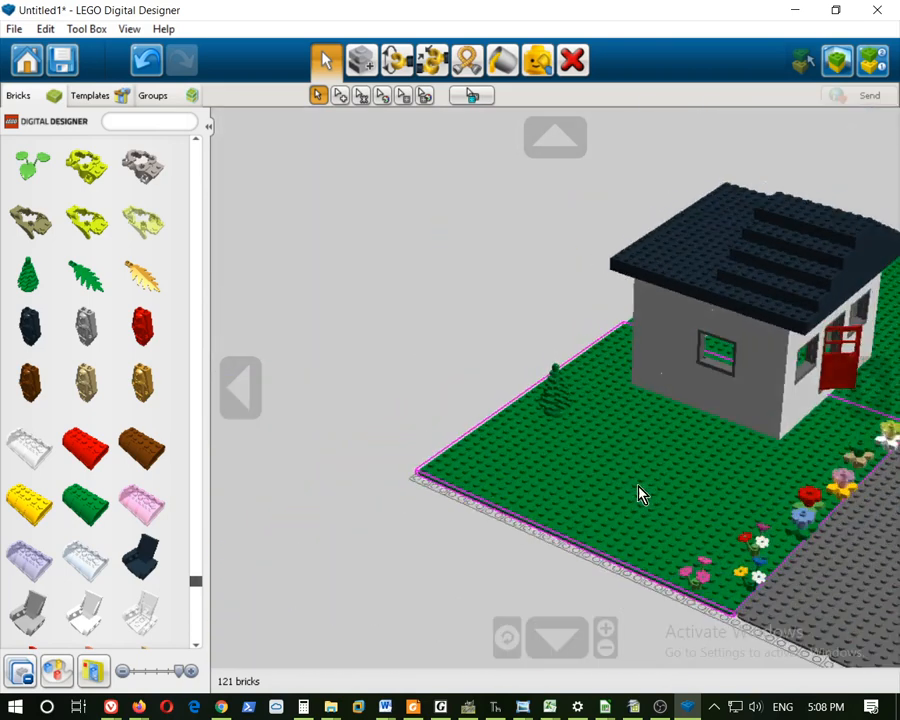
{"action": "scroll", "coordinate": [92, 396], "scroll_direction": "down", "scroll_amount": 12}
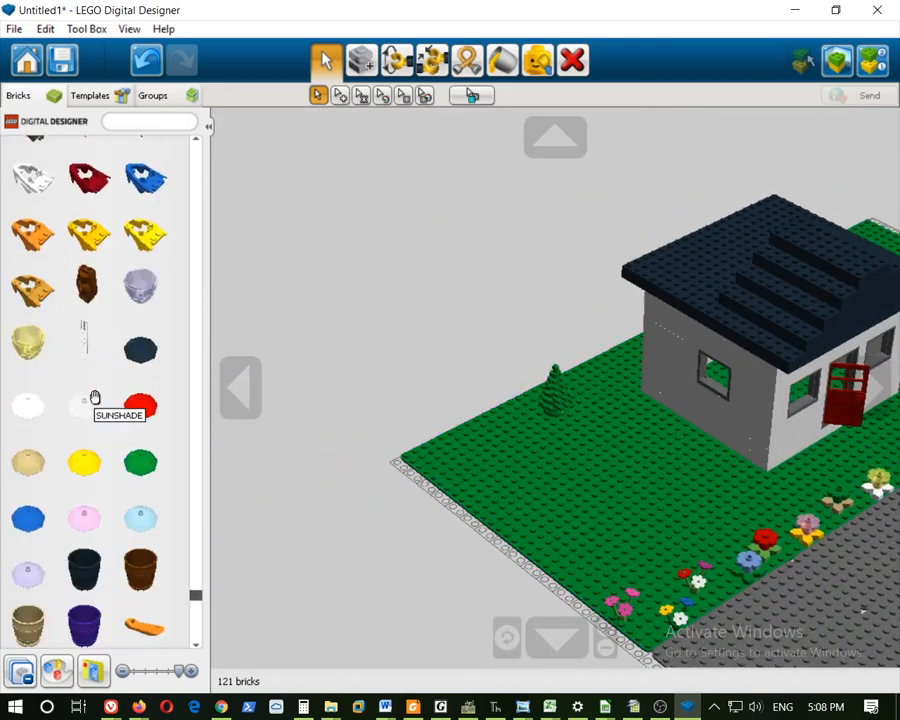
{"action": "scroll", "coordinate": [93, 397], "scroll_direction": "down", "scroll_amount": 12}
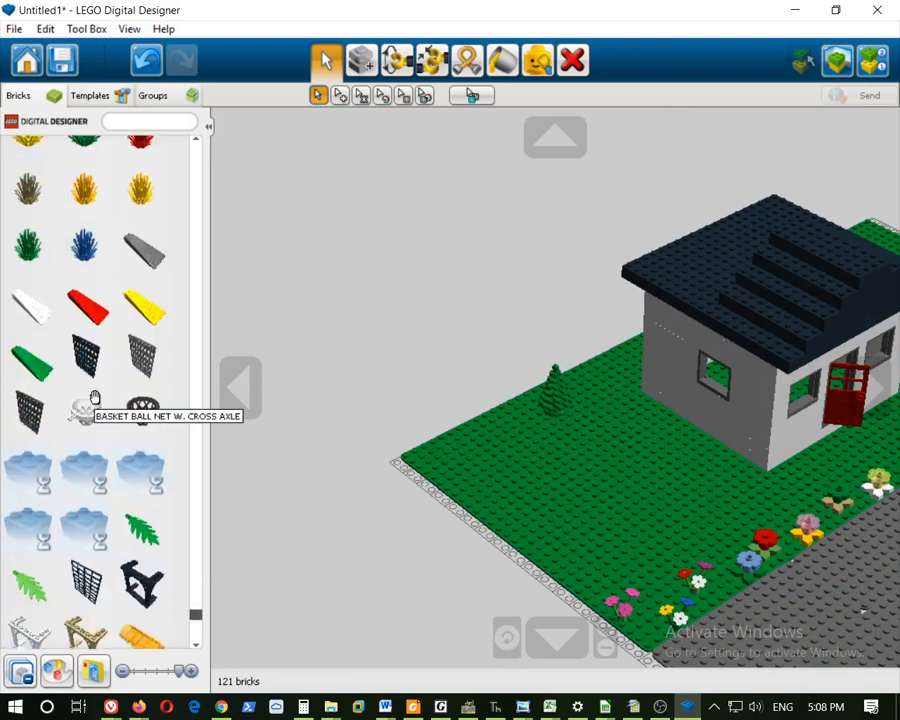
{"action": "scroll", "coordinate": [93, 397], "scroll_direction": "down", "scroll_amount": 4}
{"action": "scroll", "coordinate": [74, 316], "scroll_direction": "up", "scroll_amount": 1}
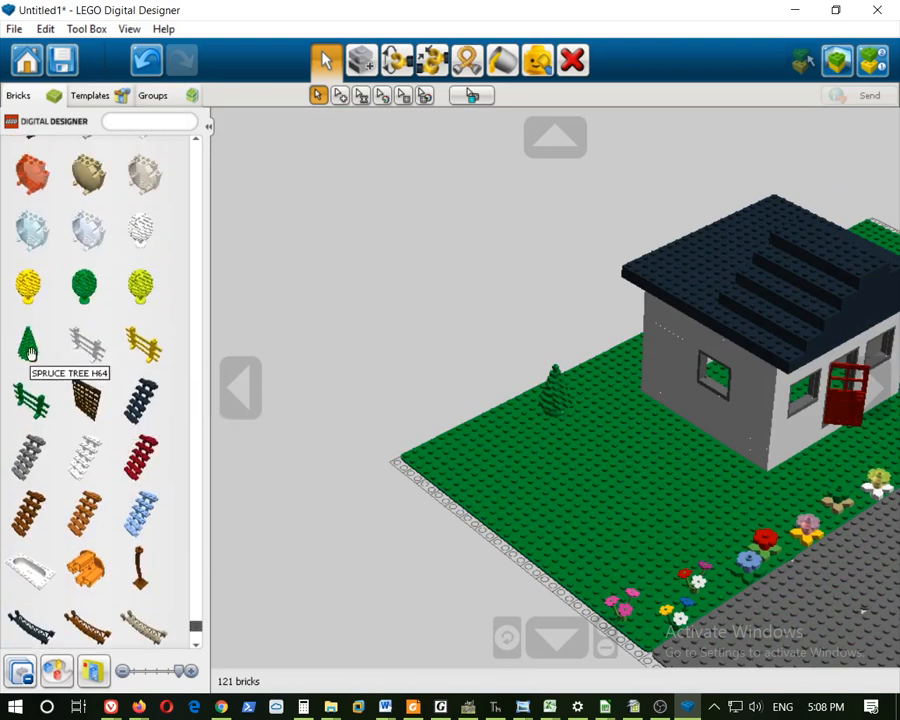
{"action": "left_click", "coordinate": [30, 342]}
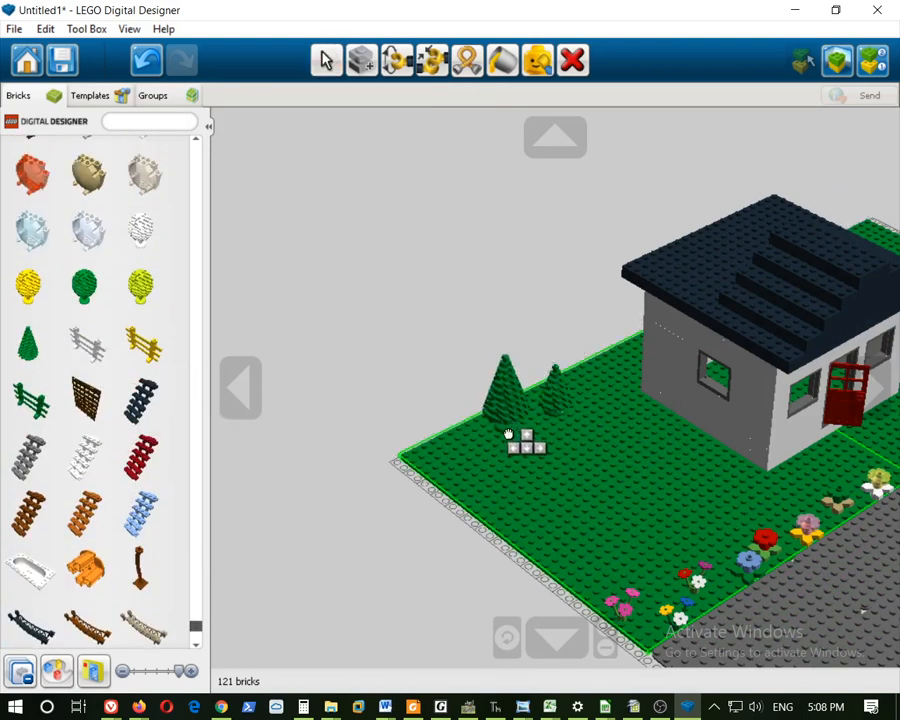
{"action": "left_click", "coordinate": [520, 432]}
{"action": "right_click_drag", "start_coordinate": [560, 448], "coordinate": [530, 444]}
{"action": "scroll", "coordinate": [530, 444], "scroll_direction": "up", "scroll_amount": 3}
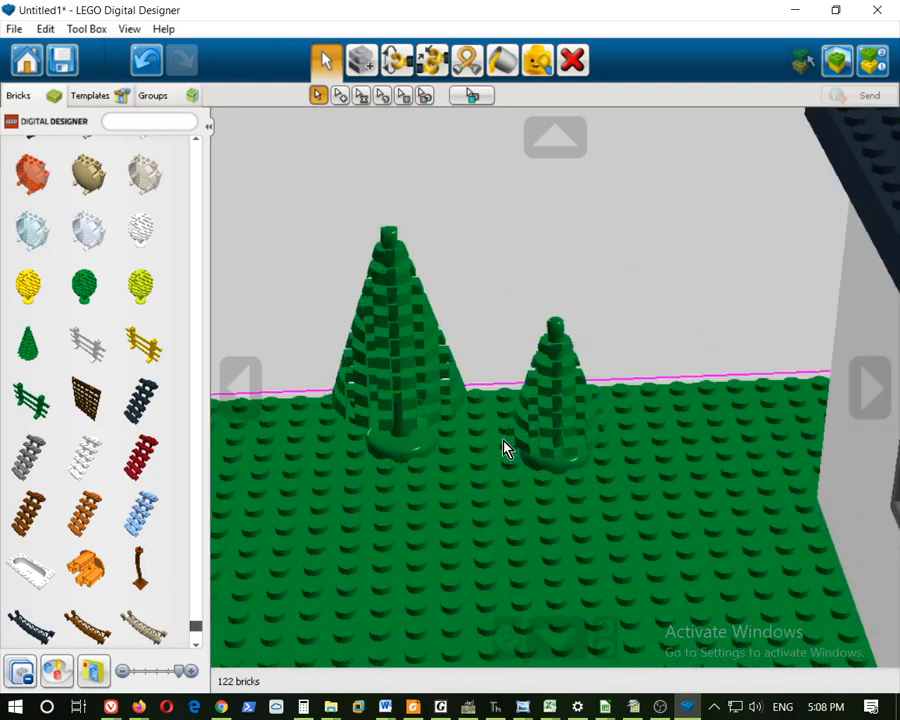
Place a green, a lime and a yellow round tree on the grass along the side edge near the pines
{"action": "scroll", "coordinate": [504, 444], "scroll_direction": "down", "scroll_amount": 5}
{"action": "left_click", "coordinate": [82, 288]}
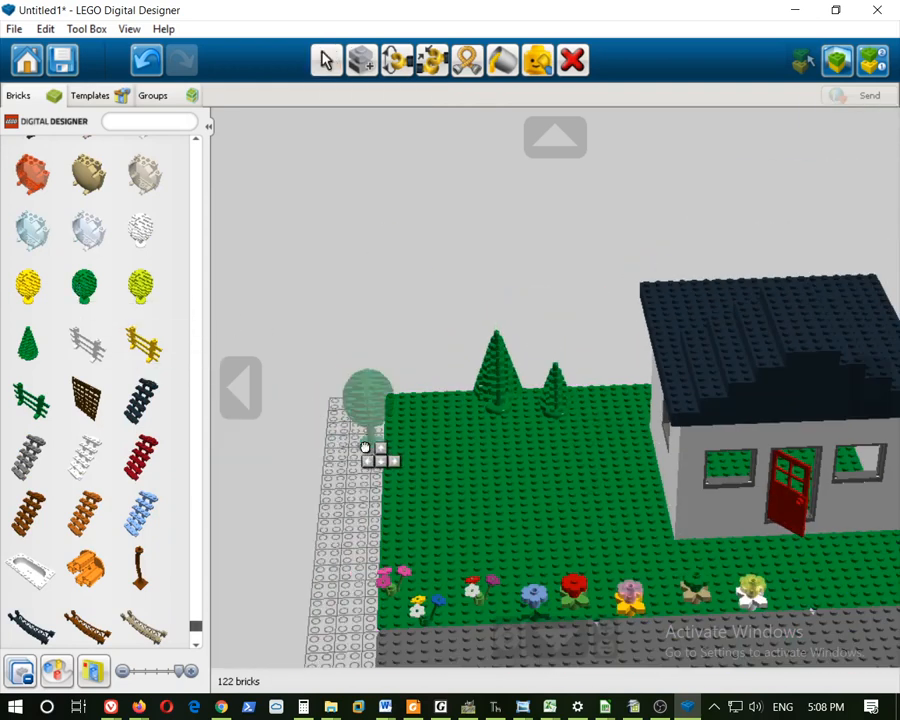
{"action": "left_click", "coordinate": [414, 468]}
{"action": "left_click", "coordinate": [140, 286]}
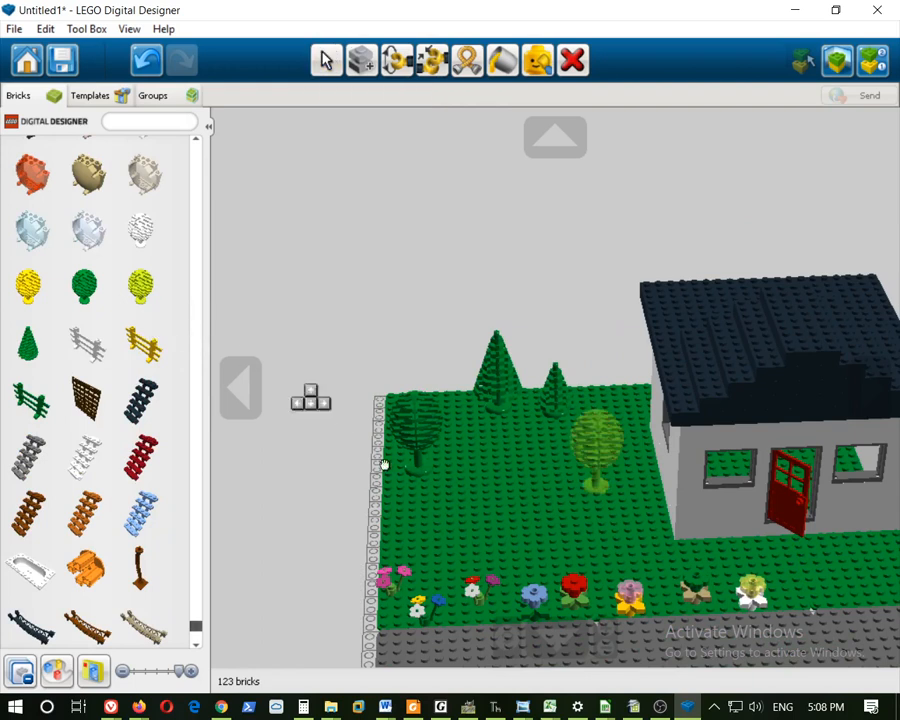
{"action": "left_click", "coordinate": [470, 512]}
{"action": "left_click", "coordinate": [28, 286]}
{"action": "left_click", "coordinate": [391, 537]}
{"action": "right_click_drag", "start_coordinate": [587, 565], "coordinate": [528, 418]}
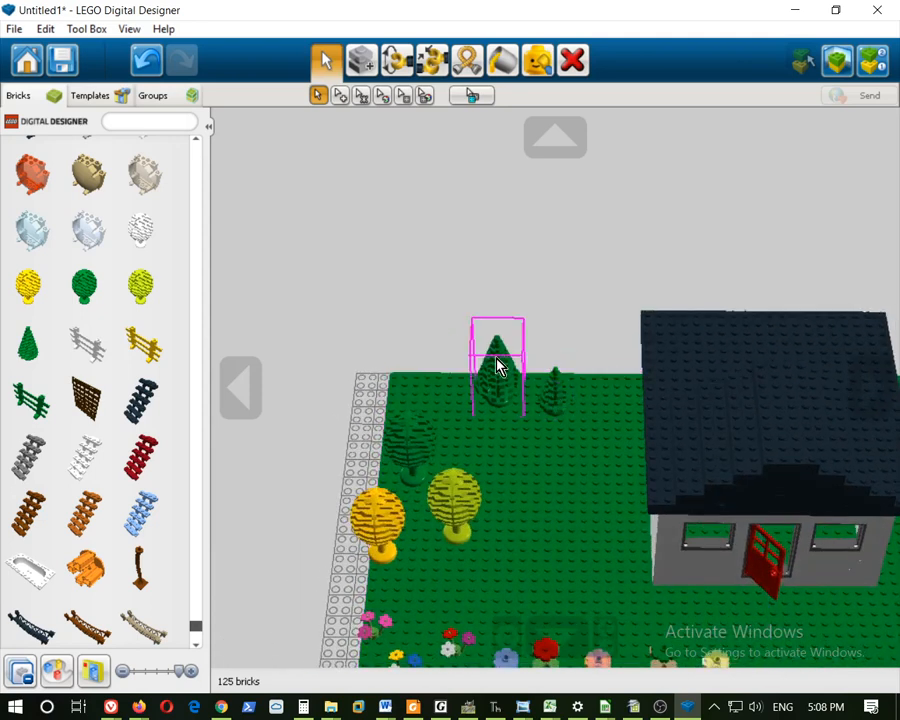
Place two green Cypress (H=115) trees side by side at the back corner of the grass across the house from the pines
{"action": "scroll", "coordinate": [797, 479], "scroll_direction": "down", "scroll_amount": 6}
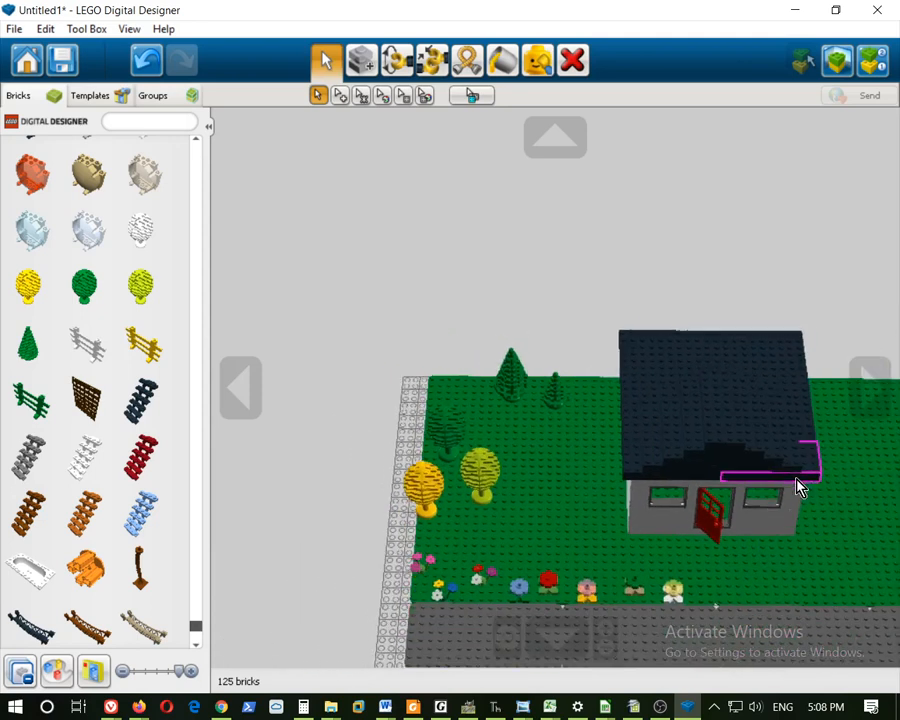
{"action": "right_click", "coordinate": [840, 476]}
{"action": "scroll", "coordinate": [582, 377], "scroll_direction": "up", "scroll_amount": 1}
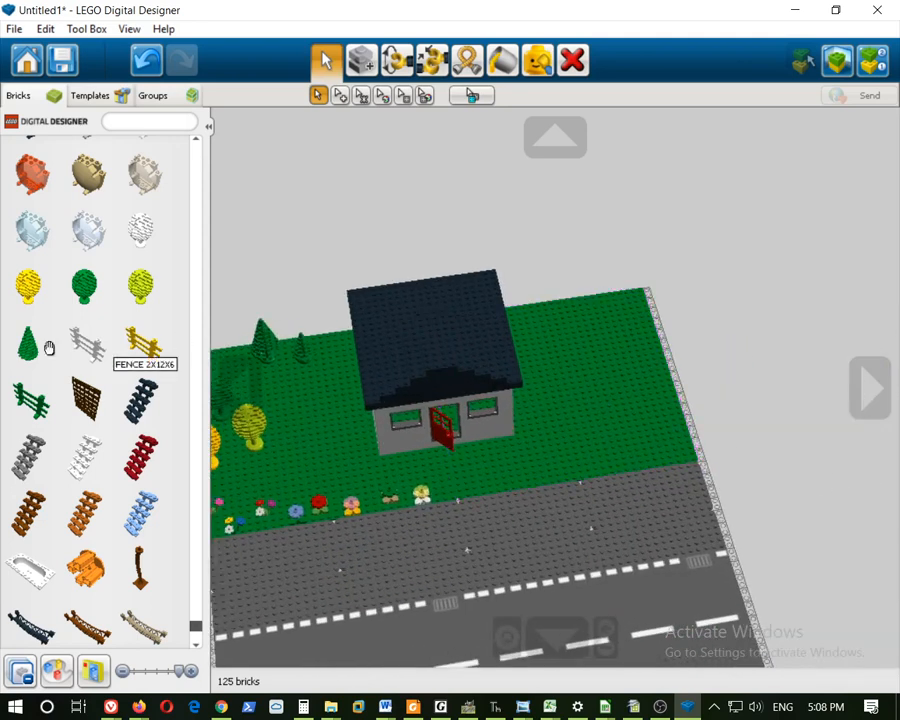
{"action": "scroll", "coordinate": [95, 336], "scroll_direction": "down", "scroll_amount": 5}
{"action": "left_click", "coordinate": [27, 300]}
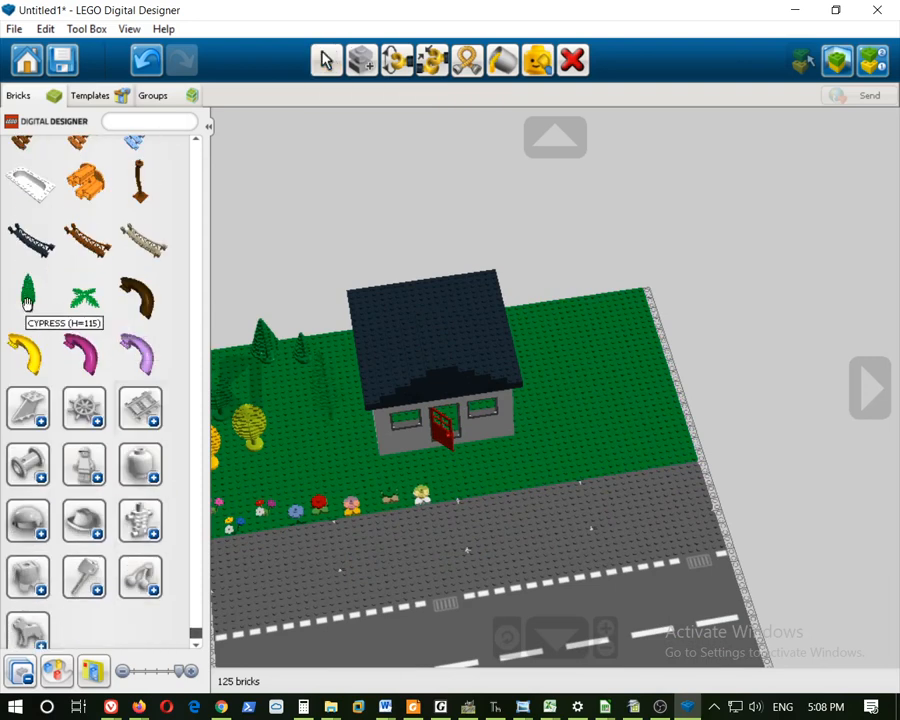
{"action": "left_click", "coordinate": [630, 338]}
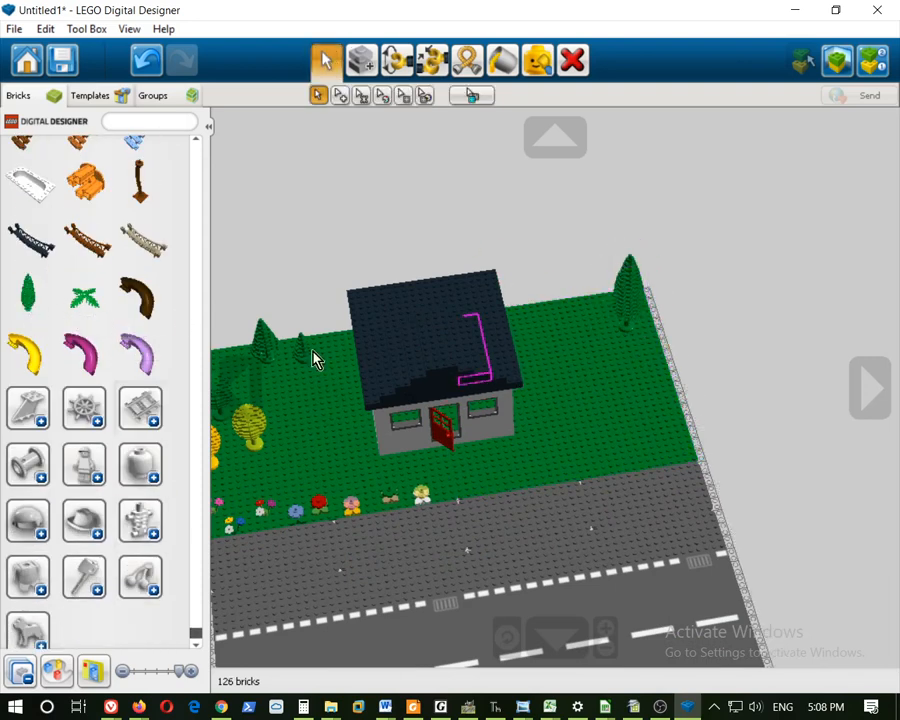
{"action": "left_click", "coordinate": [27, 300]}
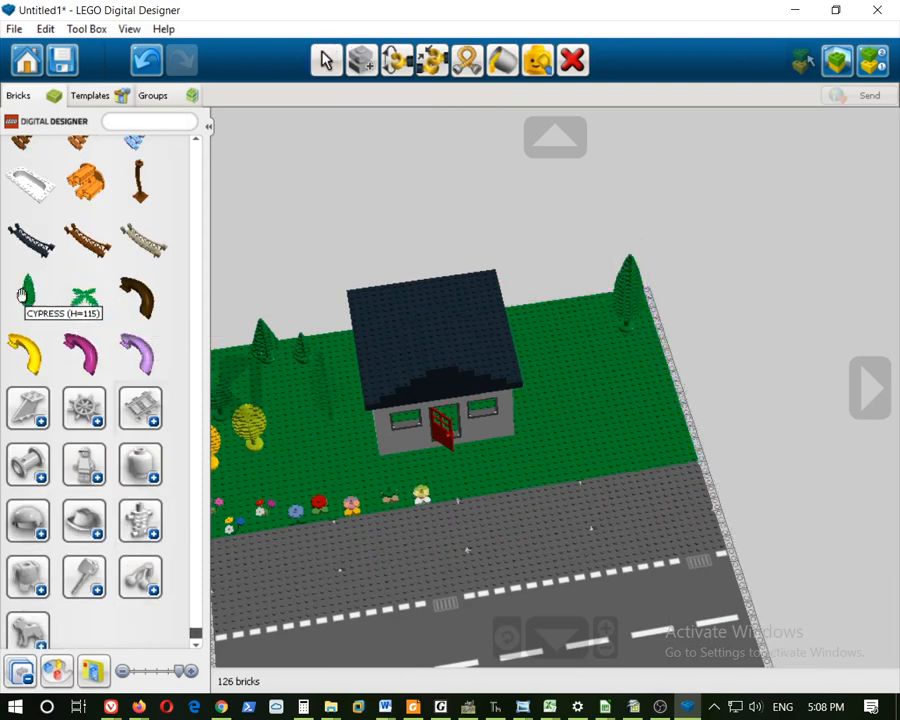
{"action": "left_click", "coordinate": [584, 338]}
{"action": "right_click_drag", "start_coordinate": [635, 367], "coordinate": [518, 408]}
{"action": "right_click_drag", "start_coordinate": [623, 410], "coordinate": [545, 432]}
Place a brown palm trunk on the grass in front of the two cypress trees
{"action": "scroll", "coordinate": [160, 290], "scroll_direction": "up", "scroll_amount": 1}
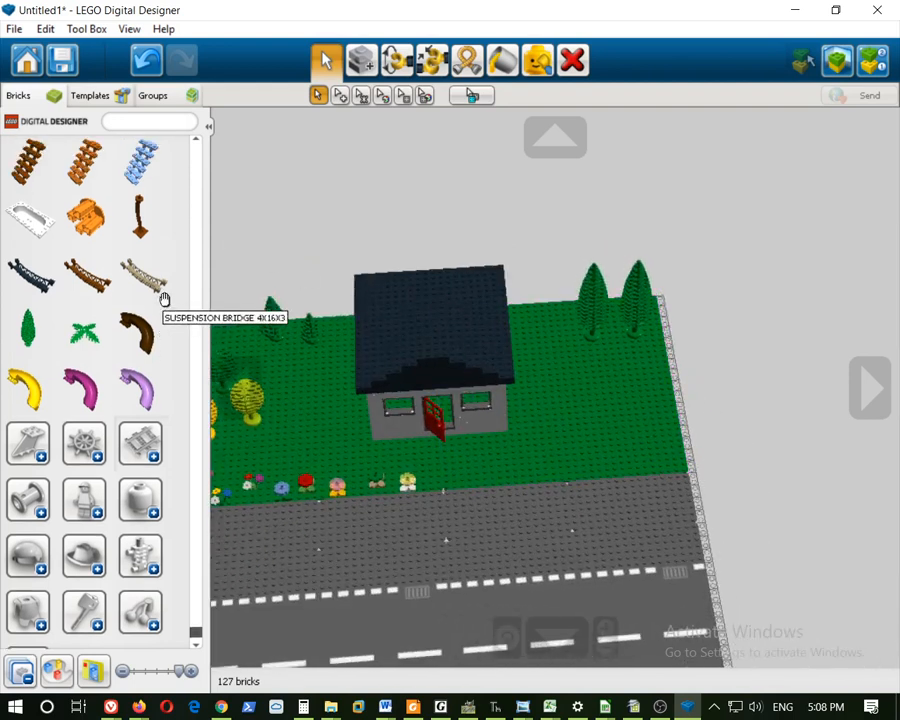
{"action": "left_click", "coordinate": [137, 225]}
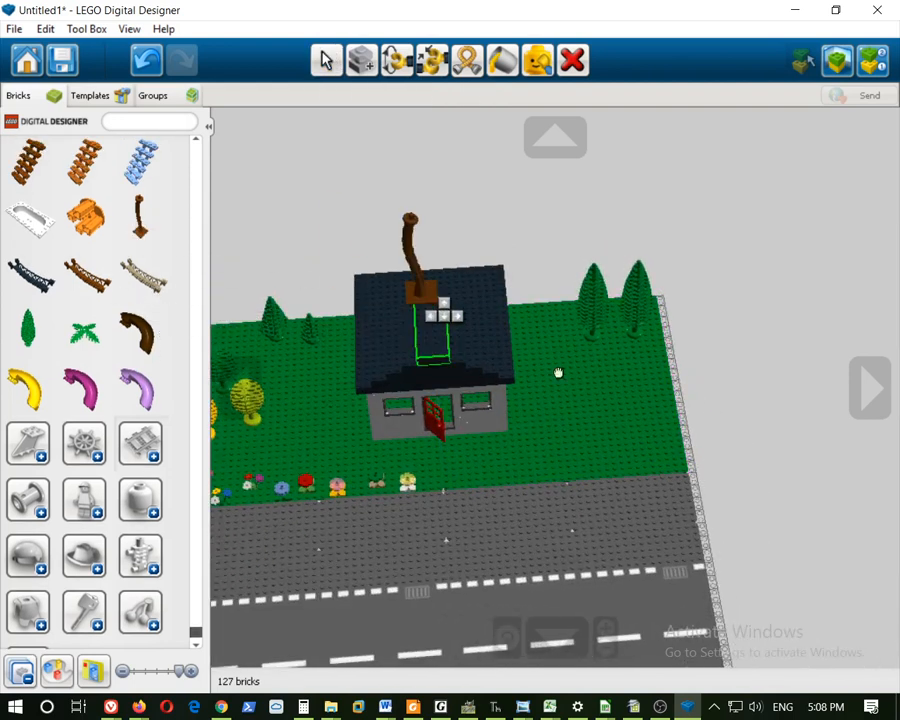
{"action": "left_click", "coordinate": [625, 430]}
{"action": "scroll", "coordinate": [625, 430], "scroll_direction": "up", "scroll_amount": 5}
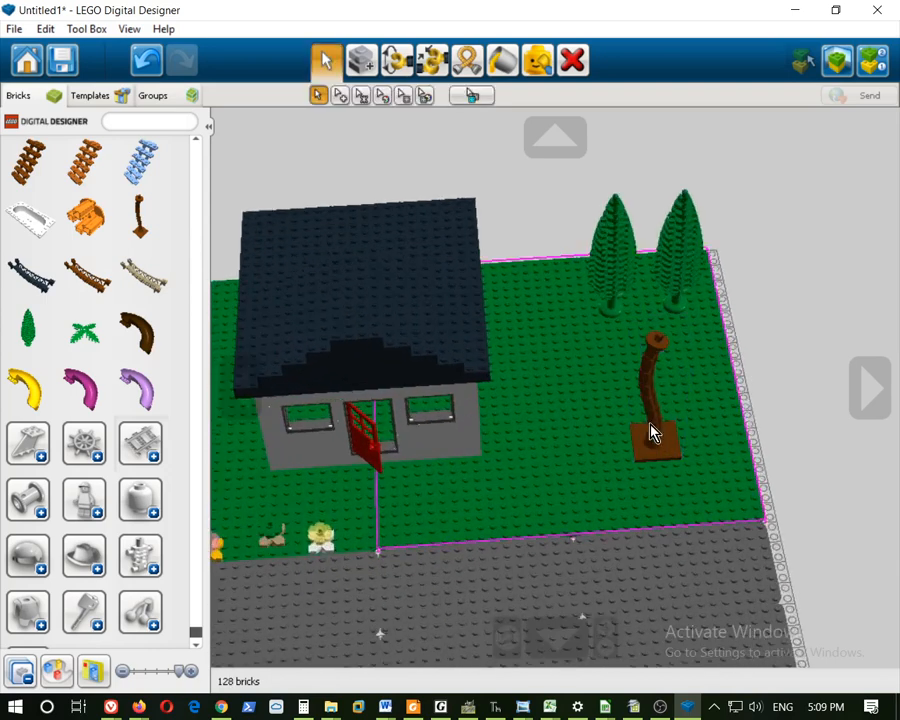
{"action": "right_click_drag", "start_coordinate": [771, 446], "coordinate": [605, 420]}
{"action": "scroll", "coordinate": [137, 290], "scroll_direction": "up", "scroll_amount": 1}
{"action": "scroll", "coordinate": [80, 350], "scroll_direction": "down", "scroll_amount": 1}
Put the green palm leaves on top of the brown trunk
{"action": "left_click", "coordinate": [85, 338]}
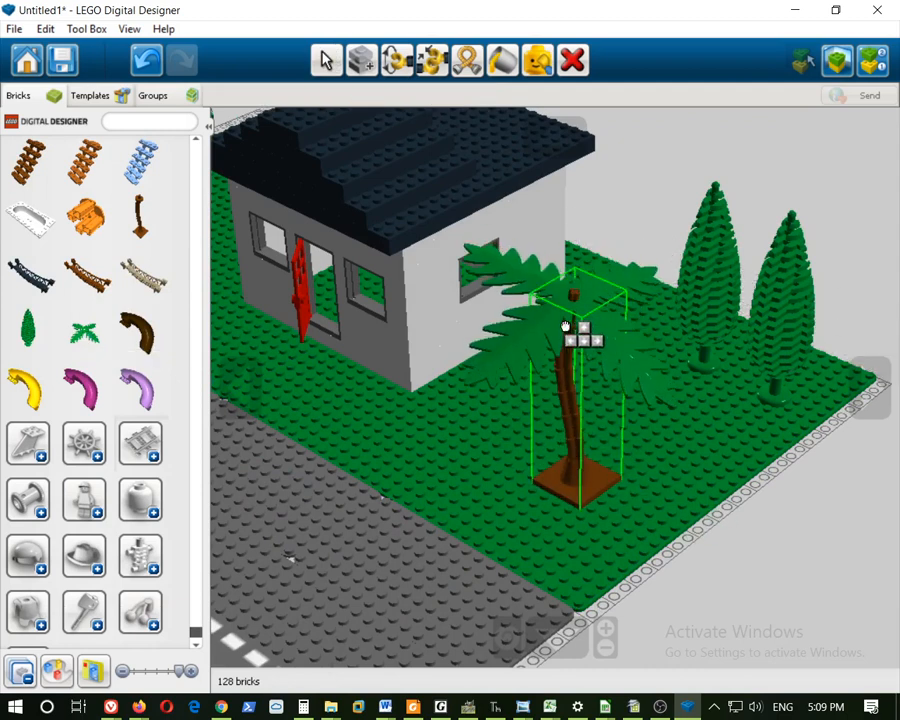
{"action": "left_click", "coordinate": [565, 327]}
{"action": "right_click_drag", "start_coordinate": [466, 474], "coordinate": [484, 426]}
{"action": "scroll", "coordinate": [443, 450], "scroll_direction": "down", "scroll_amount": 2}
{"action": "scroll", "coordinate": [416, 416], "scroll_direction": "down", "scroll_amount": 5}
{"action": "scroll", "coordinate": [420, 368], "scroll_direction": "up", "scroll_amount": 2}
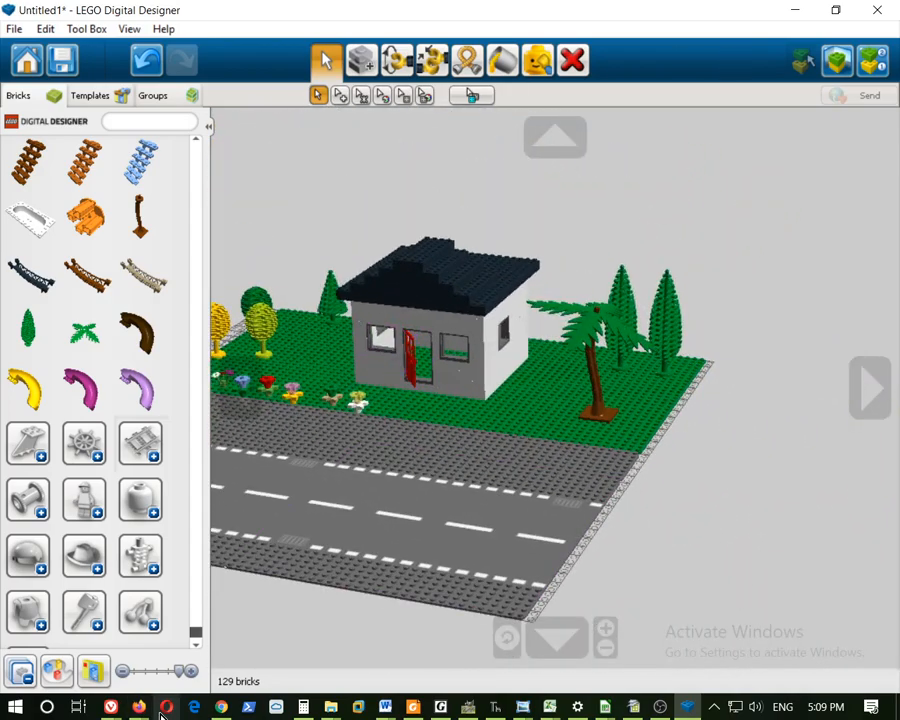
Check the remaining requirements in the Firefox document and return to LEGO Digital Designer
{"action": "mouse_move", "coordinate": [150, 710]}
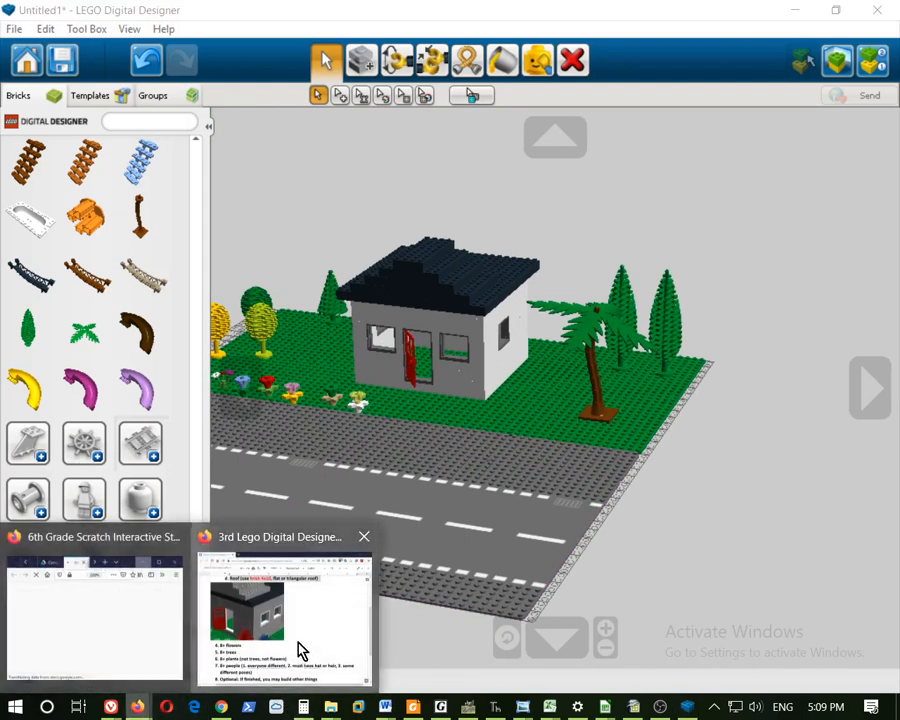
{"action": "left_click", "coordinate": [297, 649]}
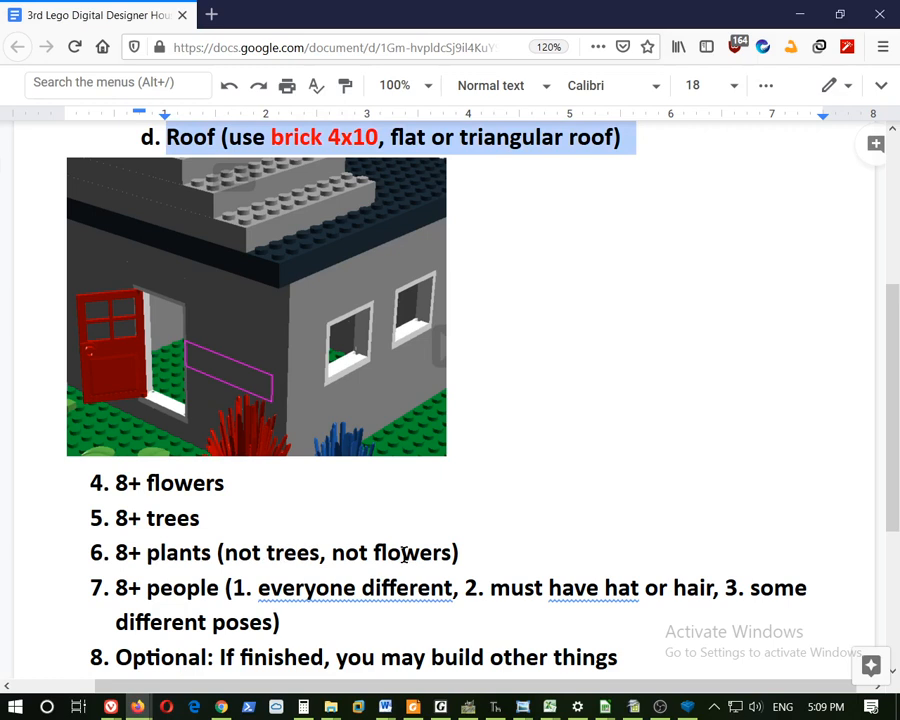
{"action": "left_click", "coordinate": [799, 14]}
Place a green Bamboo Leaves 3x3 on the gray sidewalk in front of the palm tree
{"action": "scroll", "coordinate": [110, 400], "scroll_direction": "down", "scroll_amount": 10}
{"action": "left_click_drag", "start_coordinate": [197, 640], "coordinate": [214, 354]}
{"action": "scroll", "coordinate": [121, 487], "scroll_direction": "down", "scroll_amount": 3}
{"action": "scroll", "coordinate": [121, 487], "scroll_direction": "down", "scroll_amount": 8}
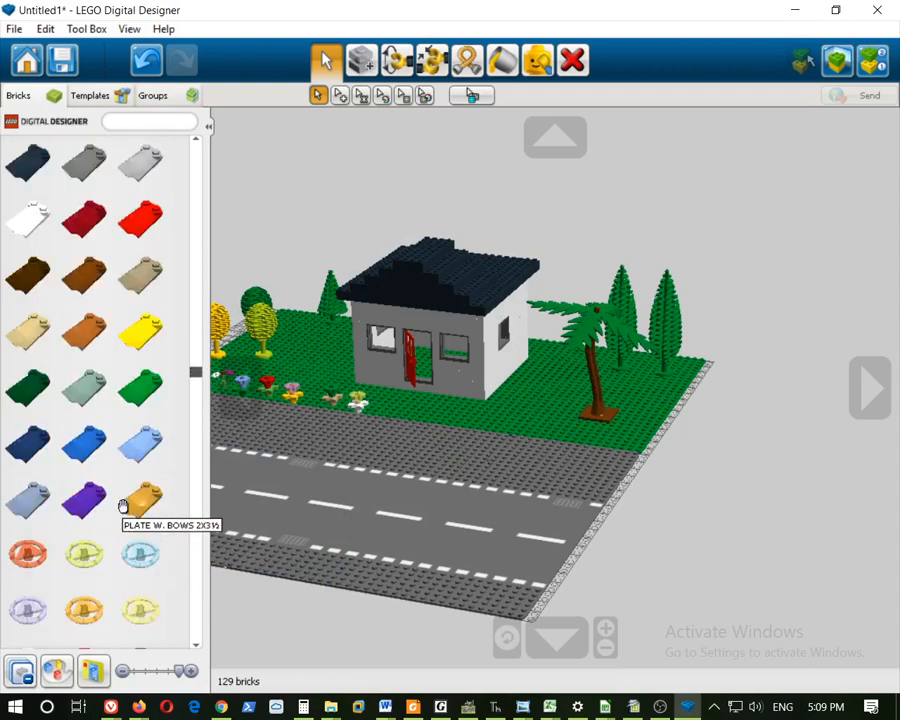
{"action": "scroll", "coordinate": [122, 507], "scroll_direction": "down", "scroll_amount": 10}
{"action": "scroll", "coordinate": [119, 521], "scroll_direction": "down", "scroll_amount": 10}
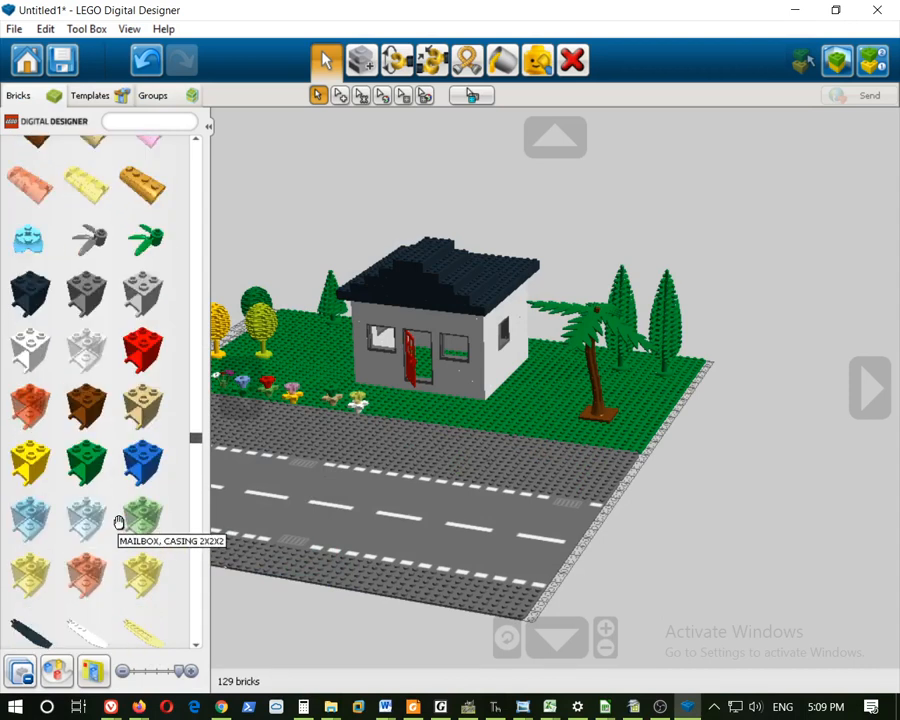
{"action": "scroll", "coordinate": [119, 521], "scroll_direction": "up", "scroll_amount": 3}
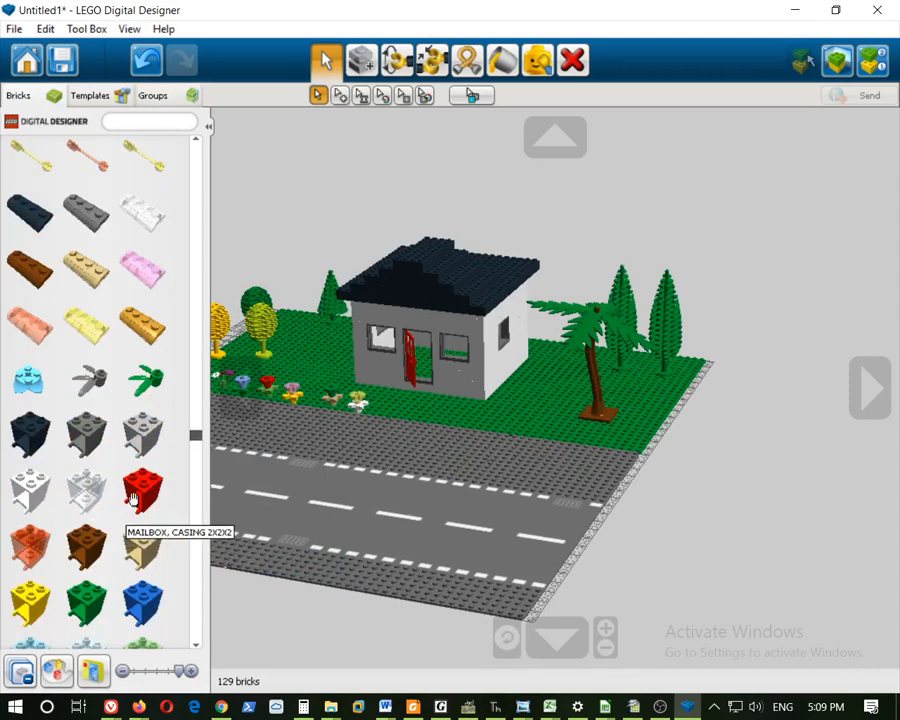
{"action": "left_click", "coordinate": [146, 378]}
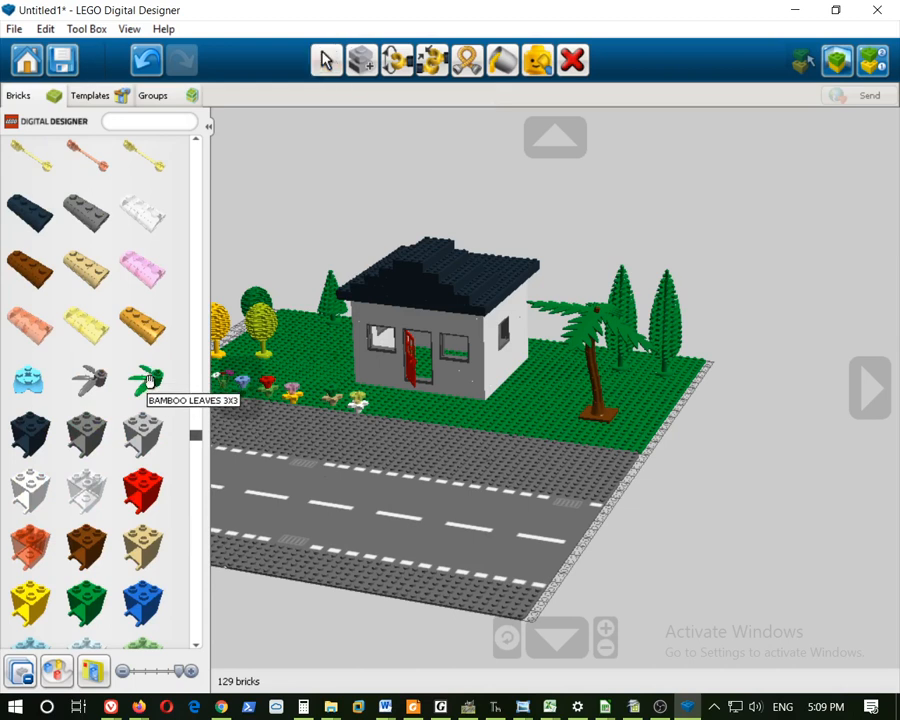
{"action": "left_click", "coordinate": [577, 468]}
{"action": "scroll", "coordinate": [600, 500], "scroll_direction": "up", "scroll_amount": 5}
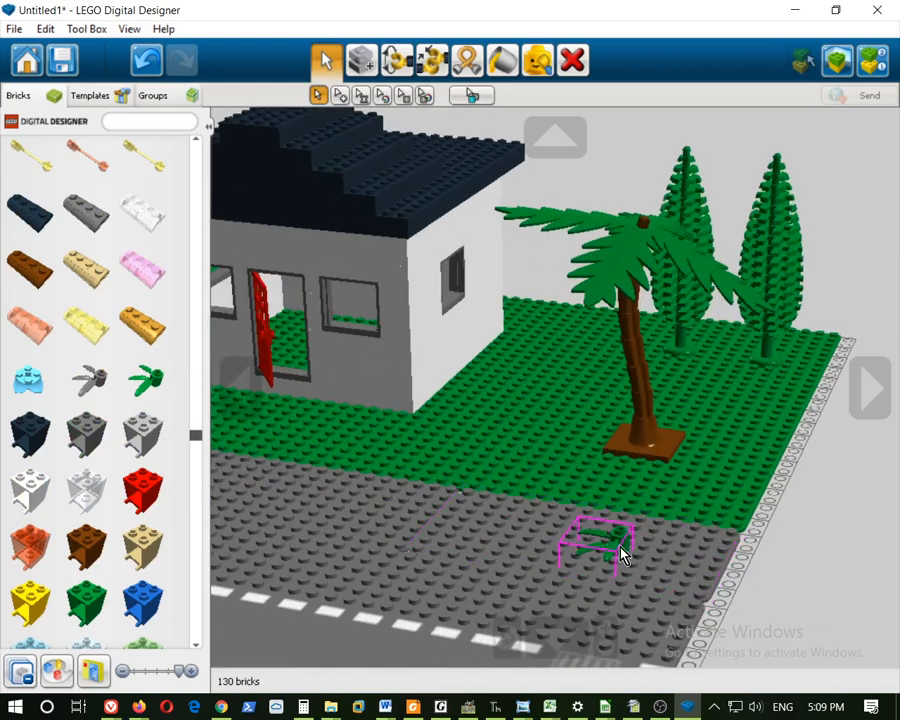
{"action": "scroll", "coordinate": [622, 555], "scroll_direction": "up", "scroll_amount": 6}
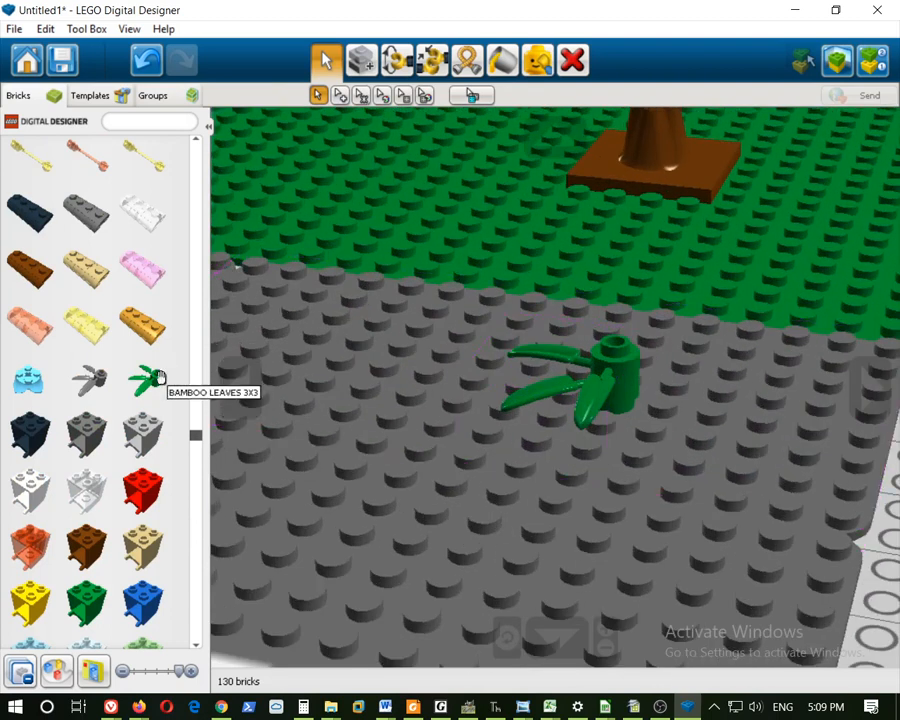
Stack two more green Bamboo Leaves 3x3 on the first one, rotating them so the leaves point in different directions
{"action": "left_click", "coordinate": [146, 378]}
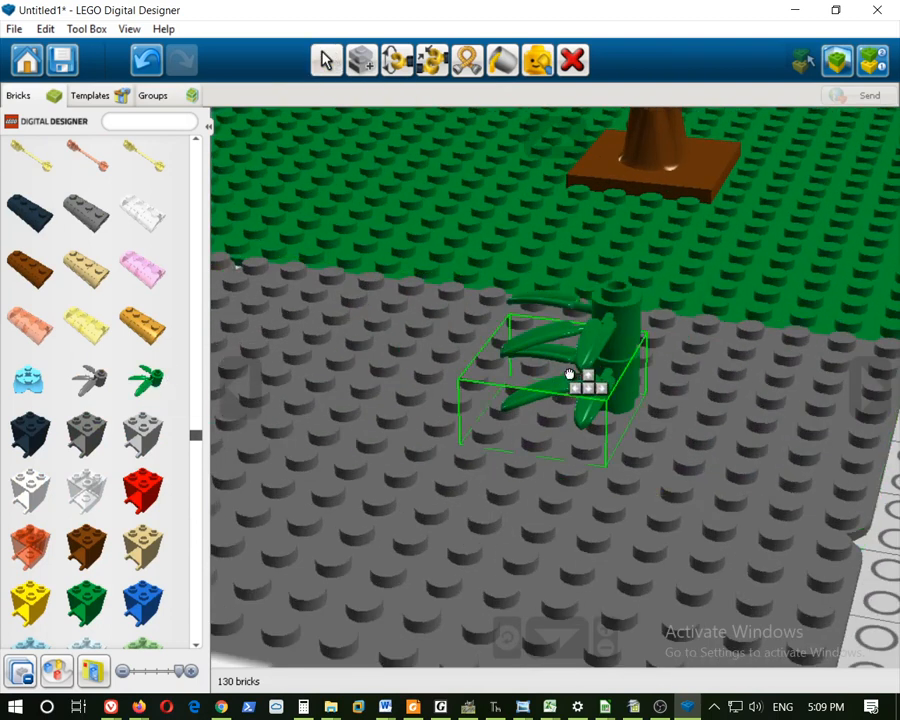
{"action": "key", "text": "Left"}
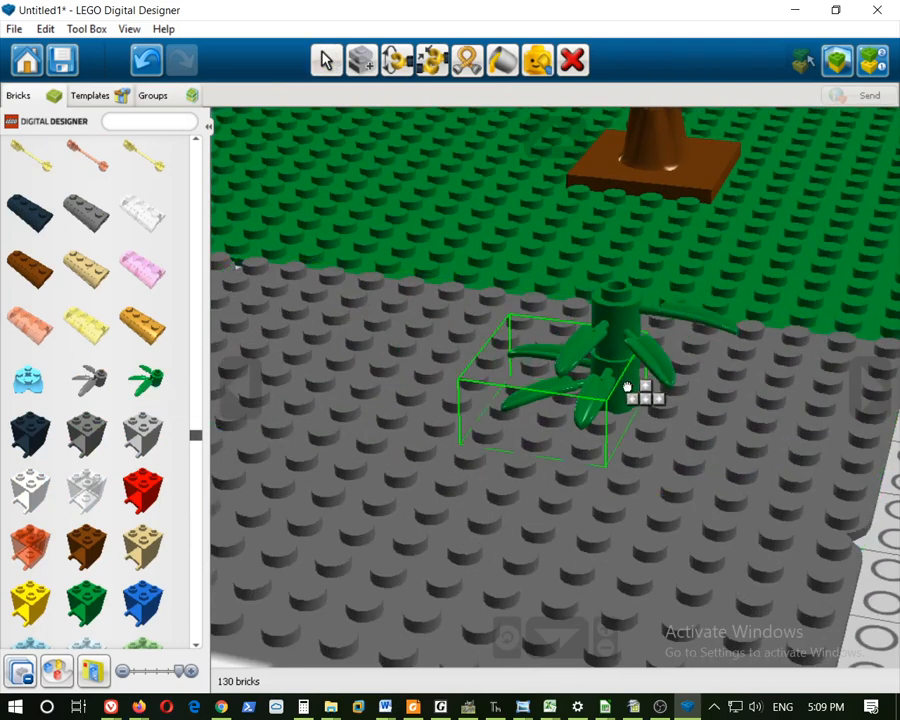
{"action": "left_click", "coordinate": [613, 398]}
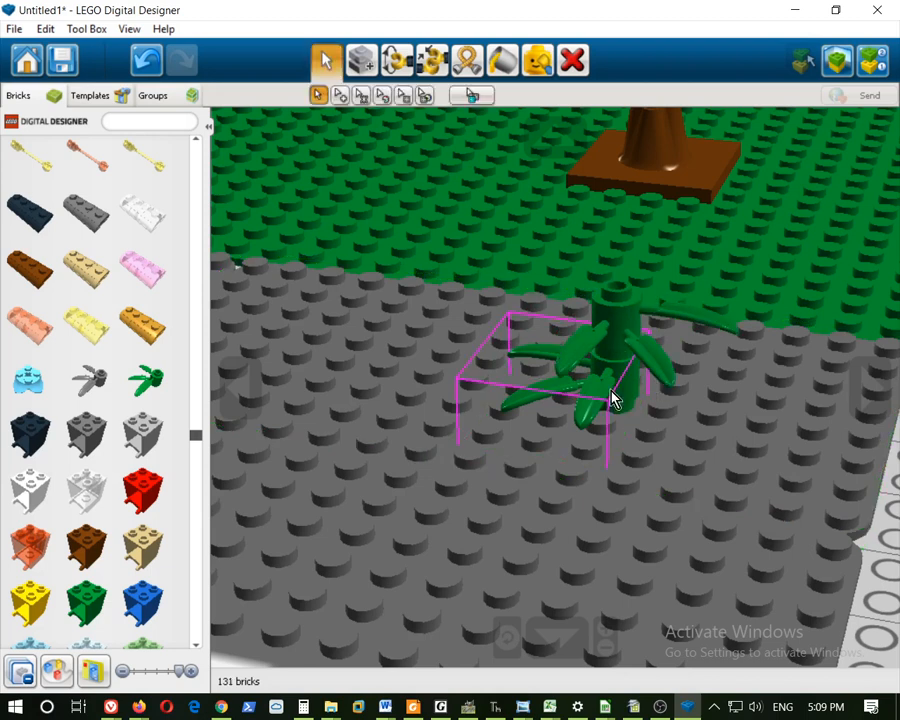
{"action": "left_click", "coordinate": [155, 378]}
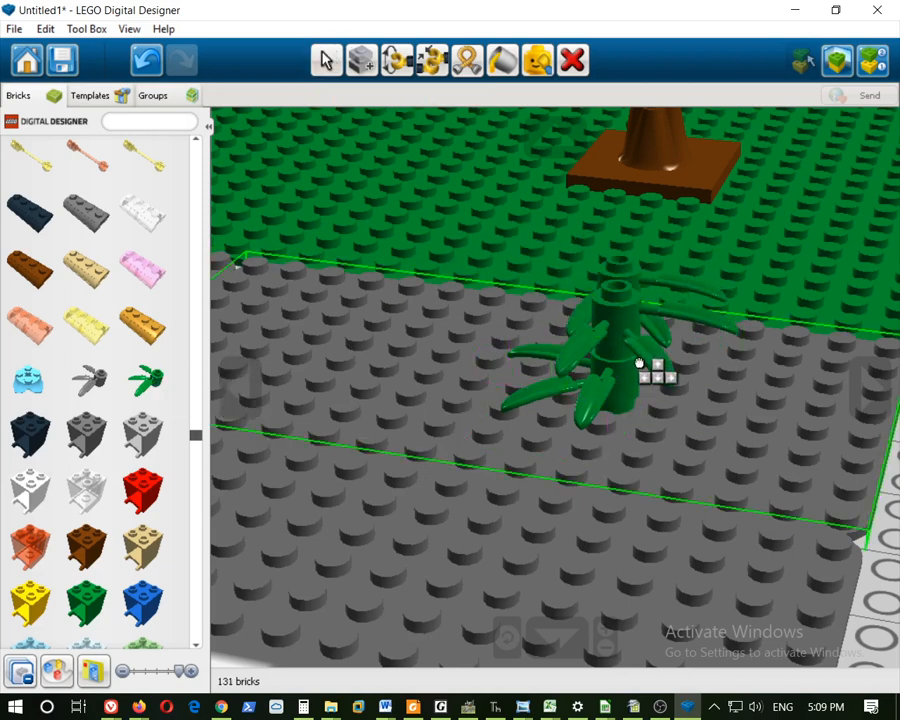
{"action": "key", "text": "Left"}
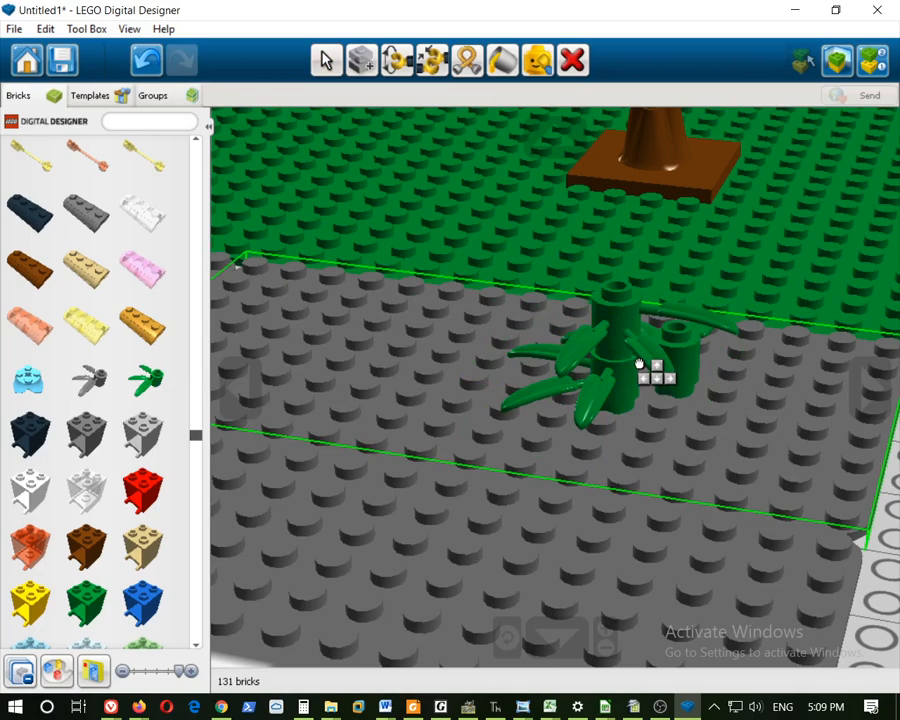
{"action": "left_click", "coordinate": [598, 282]}
{"action": "right_click_drag", "start_coordinate": [598, 282], "coordinate": [692, 418]}
{"action": "scroll", "coordinate": [692, 418], "scroll_direction": "down", "scroll_amount": 3}
{"action": "right_click_drag", "start_coordinate": [629, 380], "coordinate": [569, 412]}
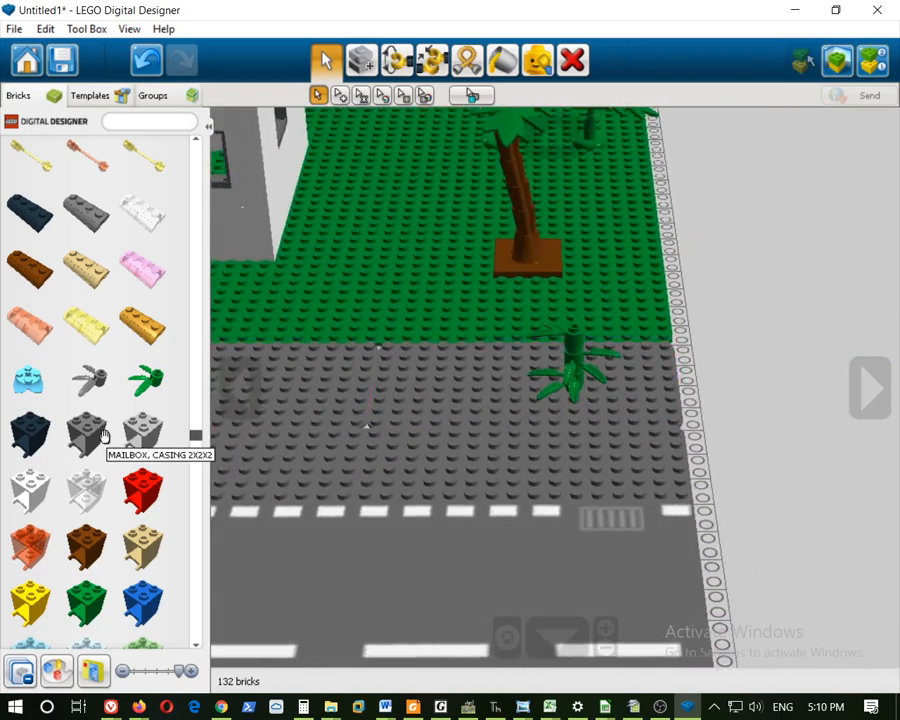
Place a dark green and a light green Leaves 3 Elements on the gray sidewalk beside the bamboo plant
{"action": "scroll", "coordinate": [105, 433], "scroll_direction": "down", "scroll_amount": 10}
{"action": "scroll", "coordinate": [107, 438], "scroll_direction": "down", "scroll_amount": 5}
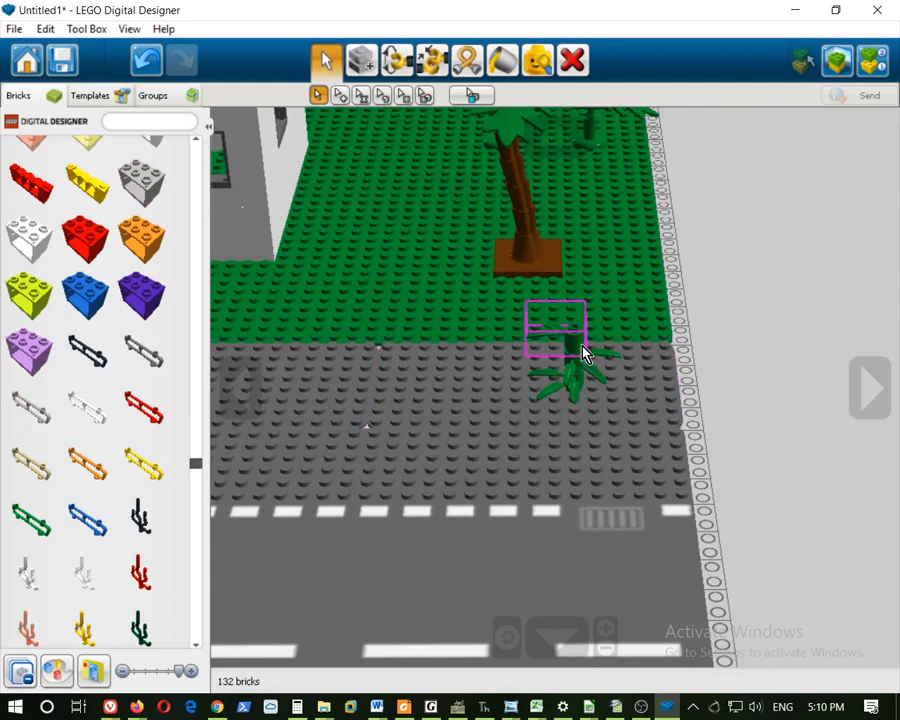
{"action": "scroll", "coordinate": [90, 412], "scroll_direction": "down", "scroll_amount": 7}
{"action": "scroll", "coordinate": [90, 415], "scroll_direction": "down", "scroll_amount": 10}
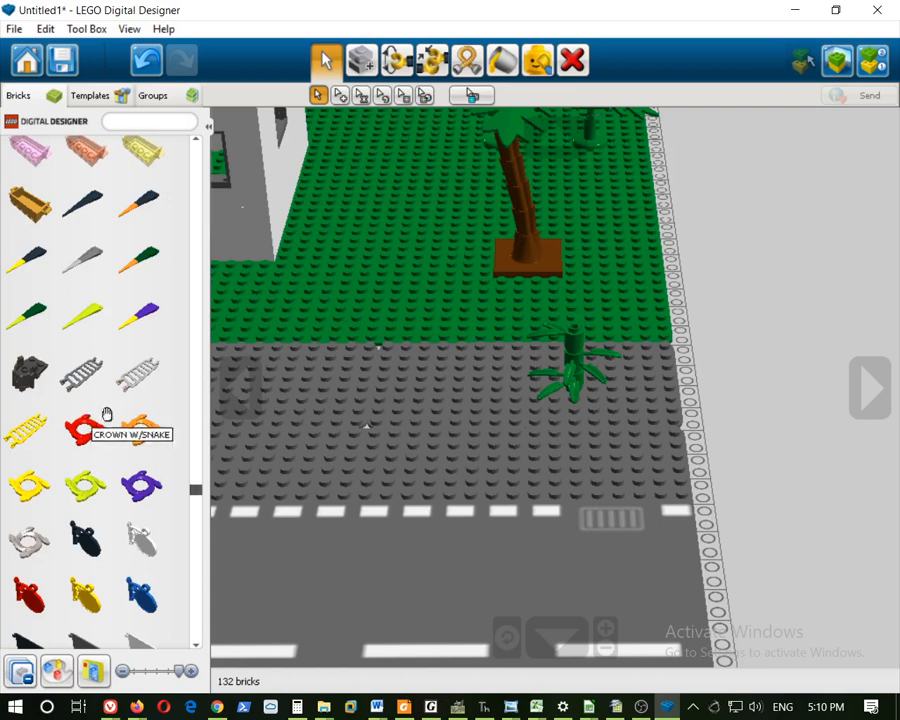
{"action": "scroll", "coordinate": [133, 362], "scroll_direction": "down", "scroll_amount": 18}
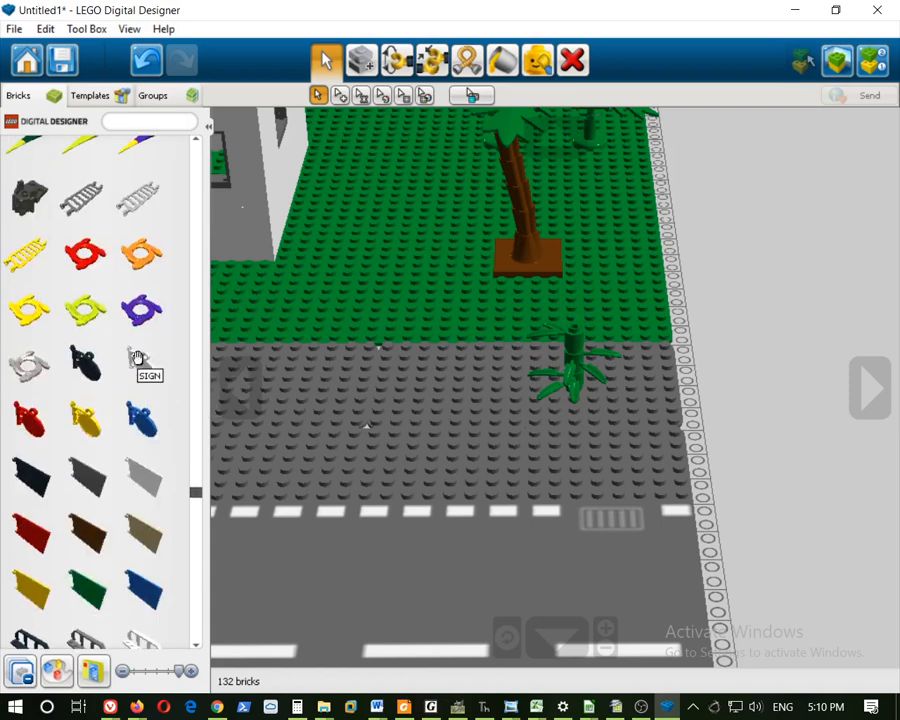
{"action": "scroll", "coordinate": [135, 358], "scroll_direction": "down", "scroll_amount": 20}
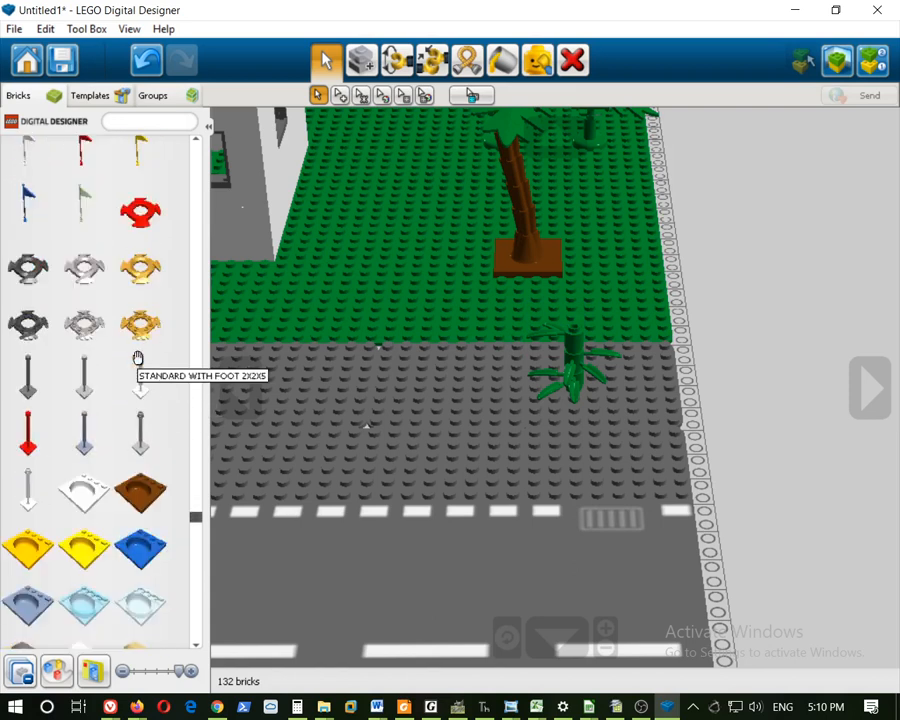
{"action": "scroll", "coordinate": [138, 357], "scroll_direction": "down", "scroll_amount": 20}
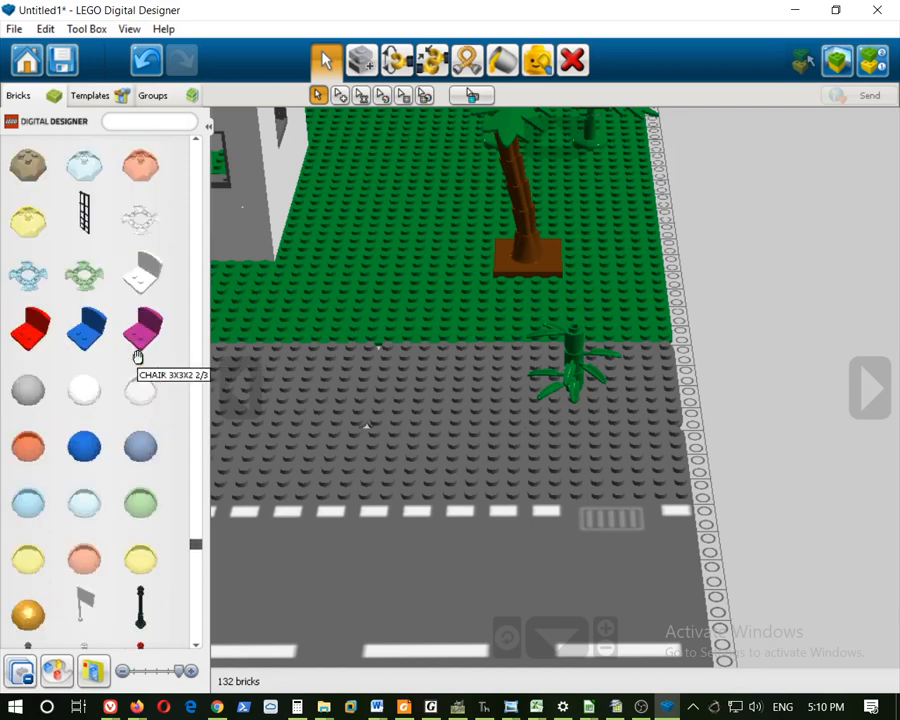
{"action": "scroll", "coordinate": [137, 358], "scroll_direction": "down", "scroll_amount": 12}
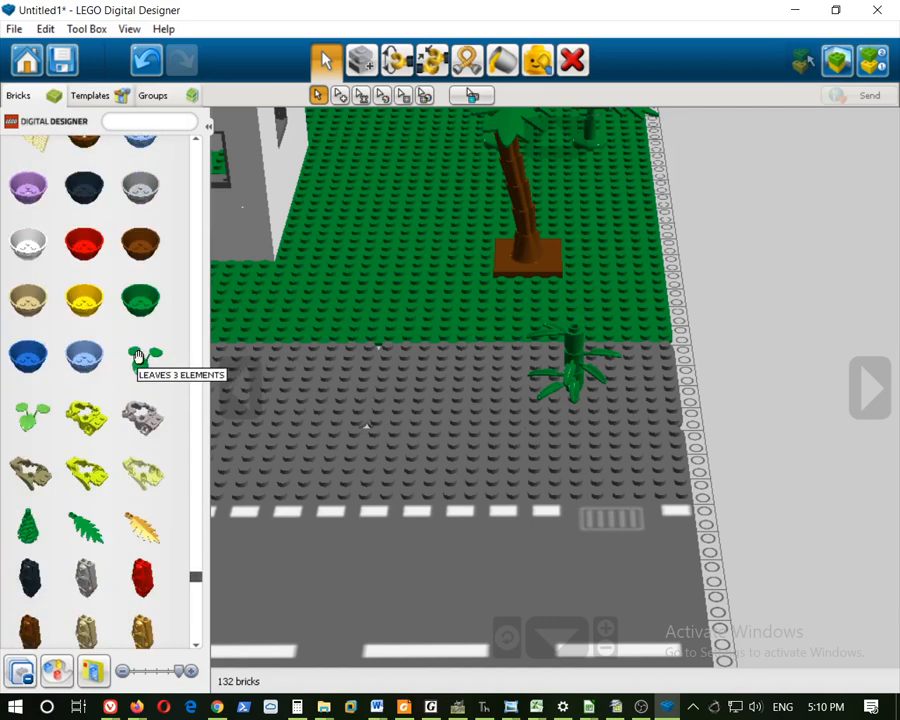
{"action": "scroll", "coordinate": [125, 356], "scroll_direction": "up", "scroll_amount": 6}
{"action": "left_click", "coordinate": [143, 468]}
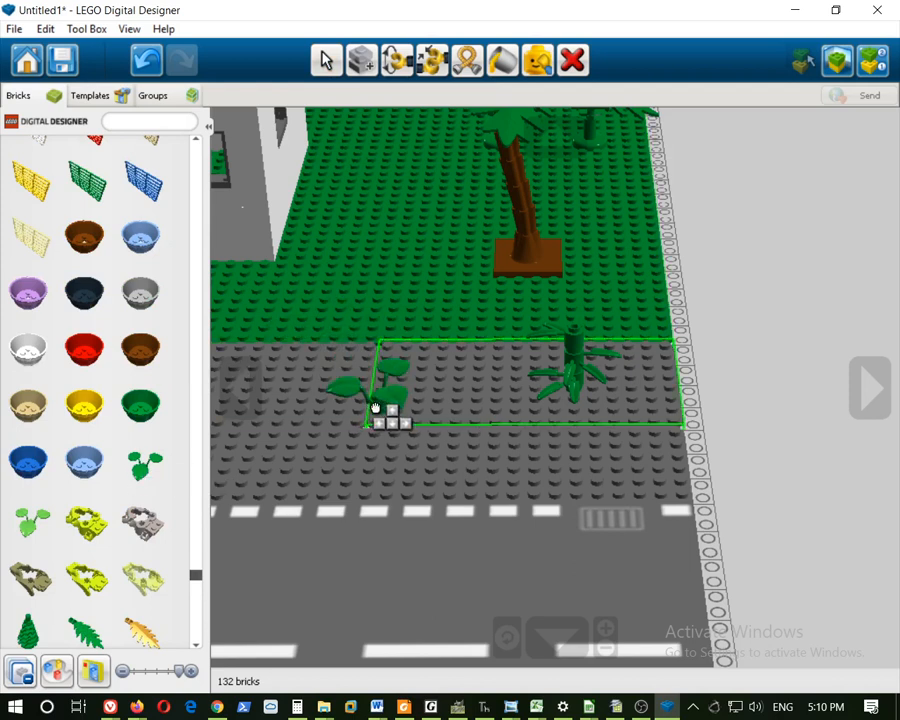
{"action": "left_click", "coordinate": [386, 401]}
{"action": "left_click", "coordinate": [52, 525]}
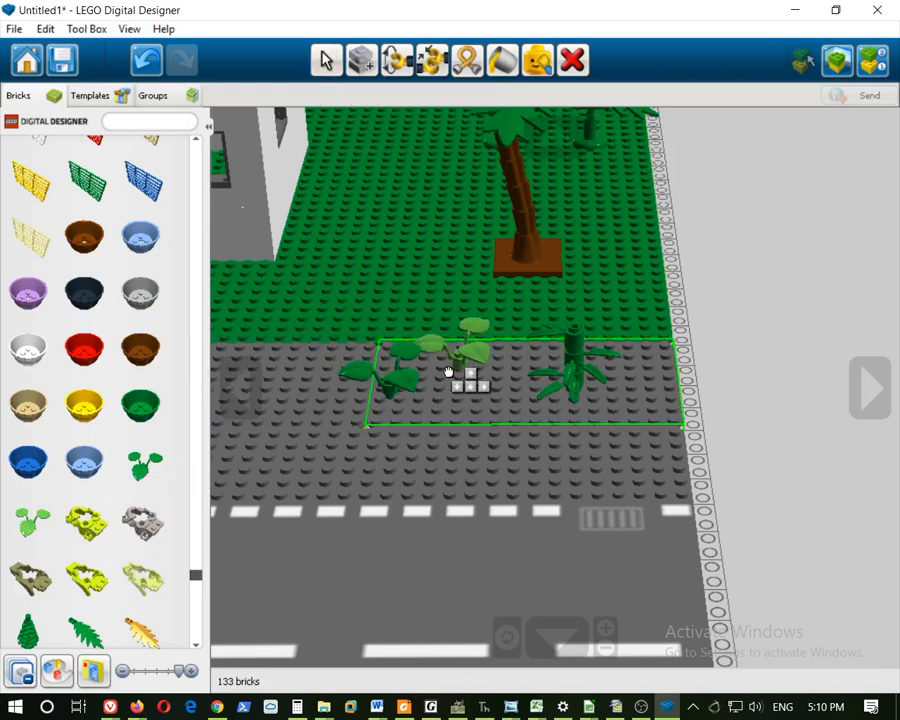
{"action": "left_click", "coordinate": [454, 444]}
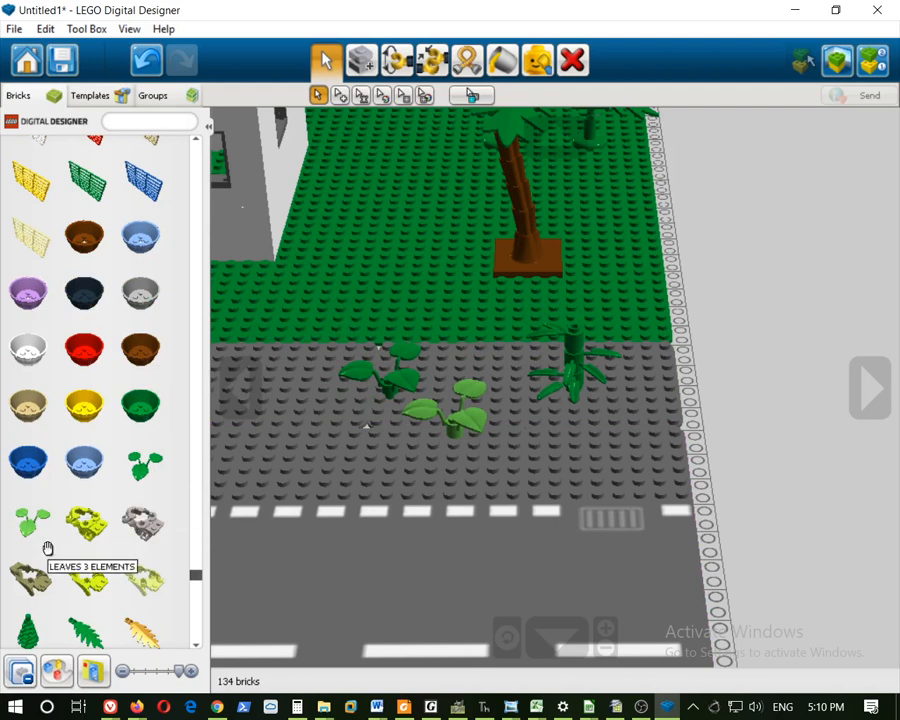
Place a red Bush on the grass beside the house's right side wall and a blue Bush behind it
{"action": "scroll", "coordinate": [116, 480], "scroll_direction": "down", "scroll_amount": 2}
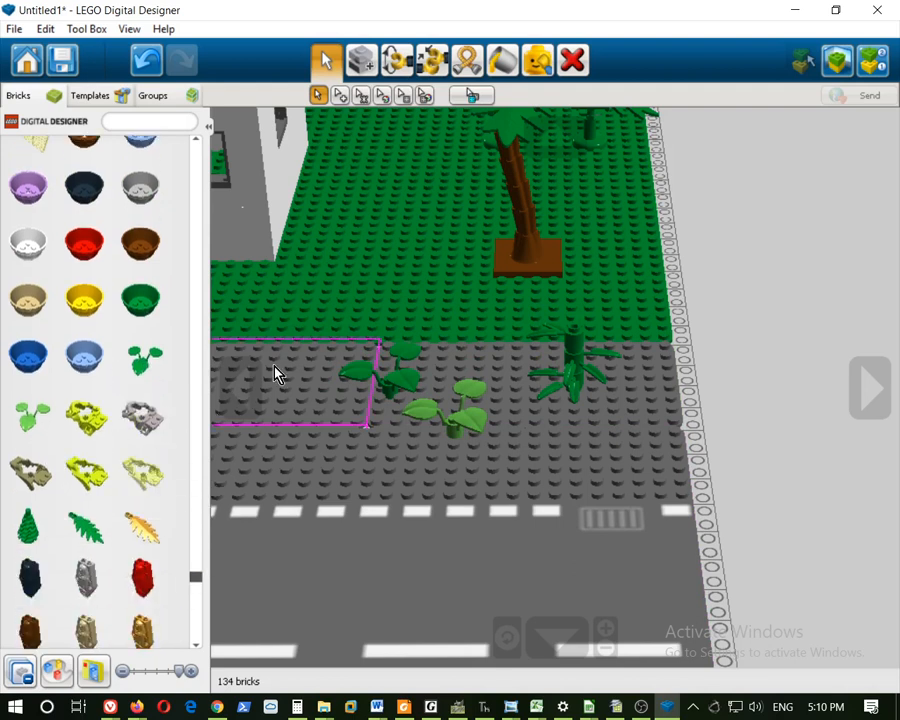
{"action": "scroll", "coordinate": [146, 378], "scroll_direction": "down", "scroll_amount": 10}
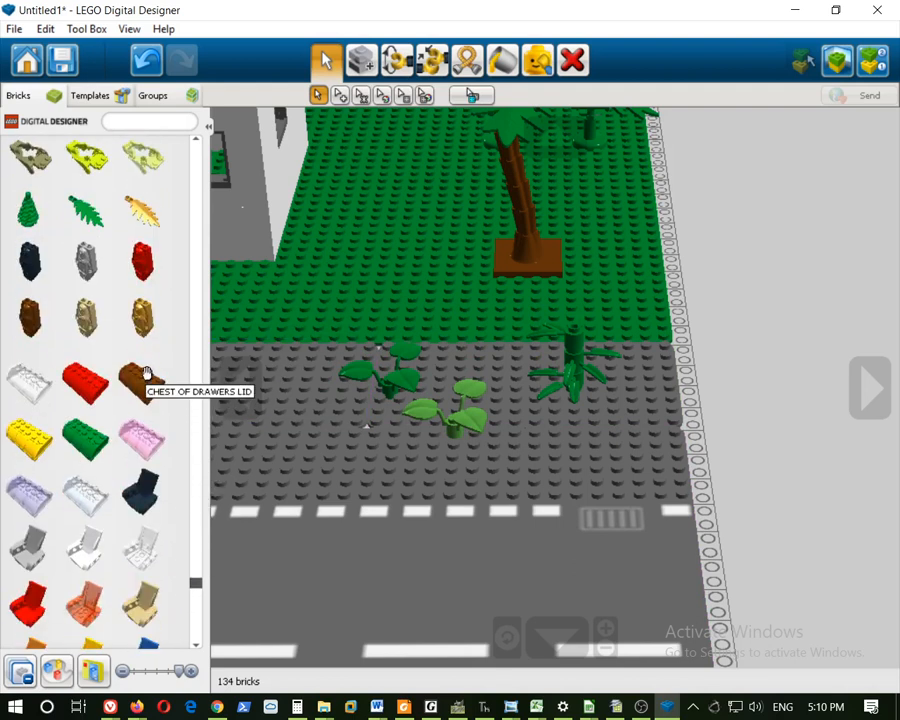
{"action": "scroll", "coordinate": [146, 376], "scroll_direction": "down", "scroll_amount": 12}
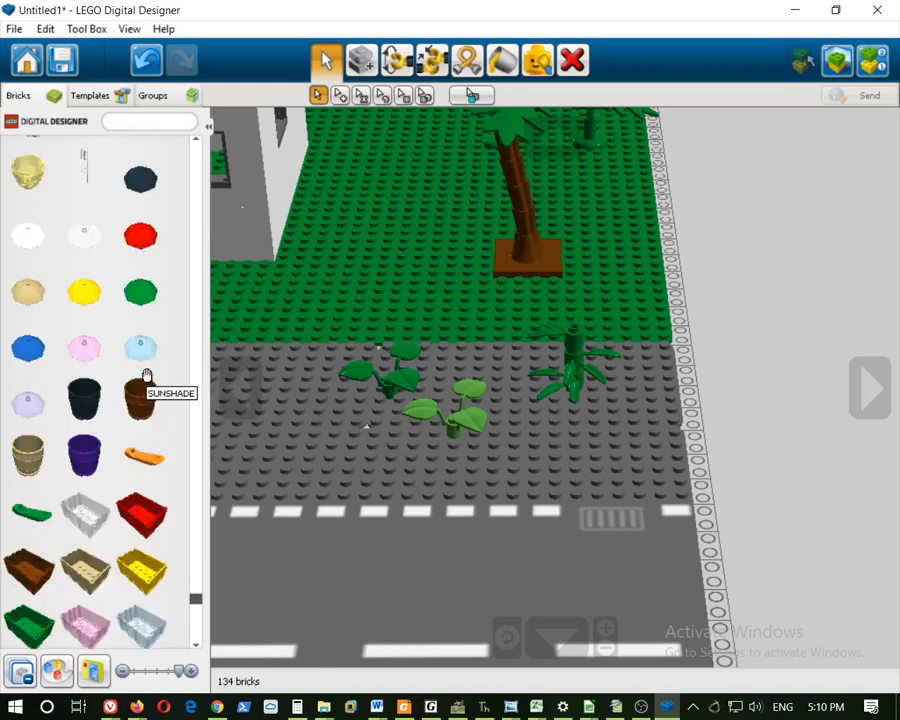
{"action": "scroll", "coordinate": [146, 376], "scroll_direction": "down", "scroll_amount": 4}
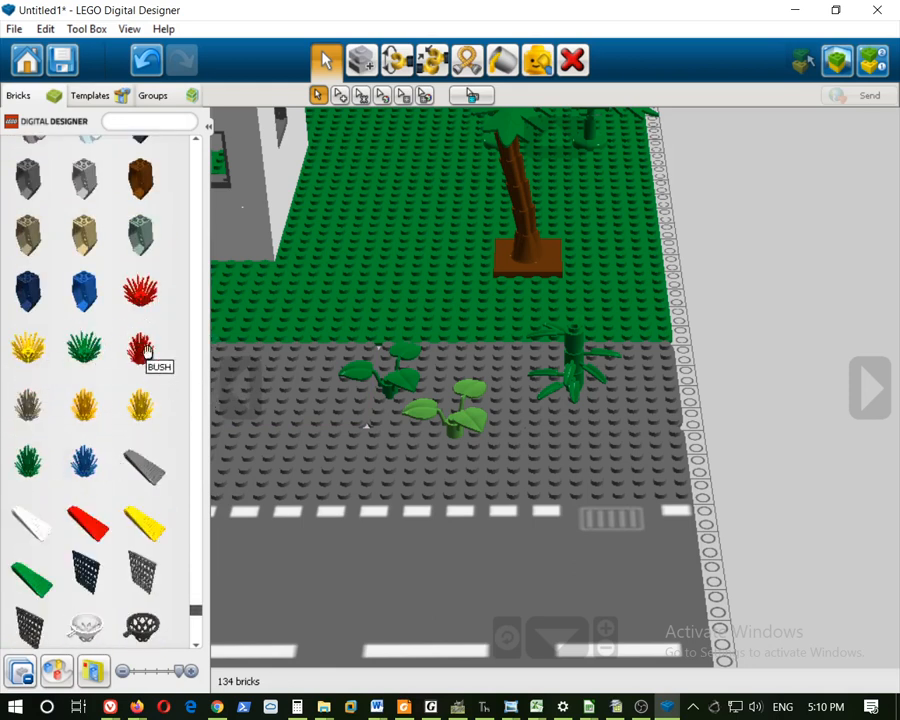
{"action": "left_click", "coordinate": [140, 350]}
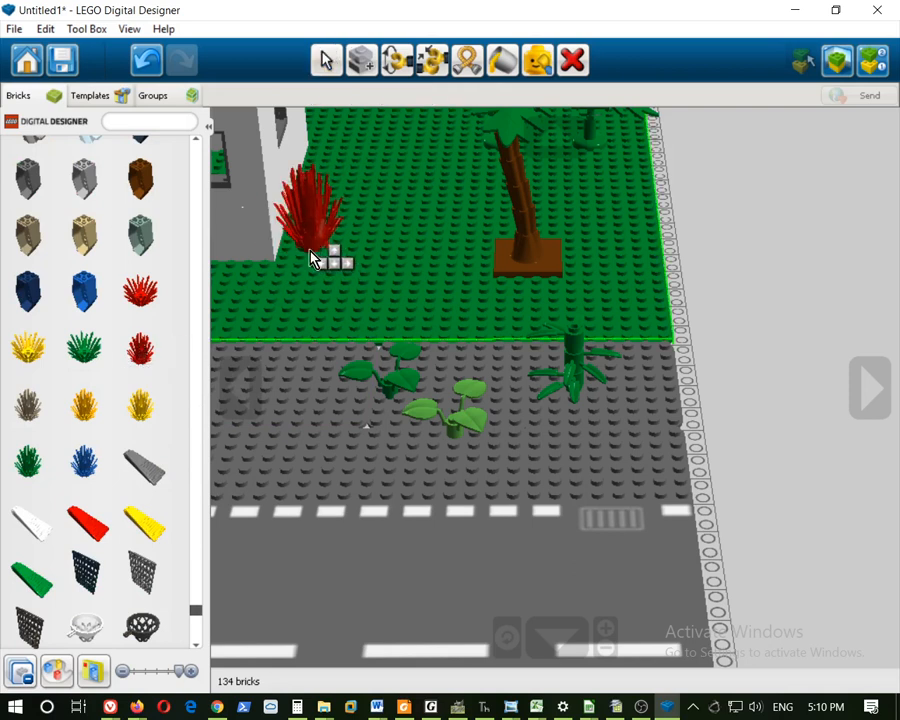
{"action": "left_click", "coordinate": [312, 258]}
{"action": "left_click", "coordinate": [85, 460]}
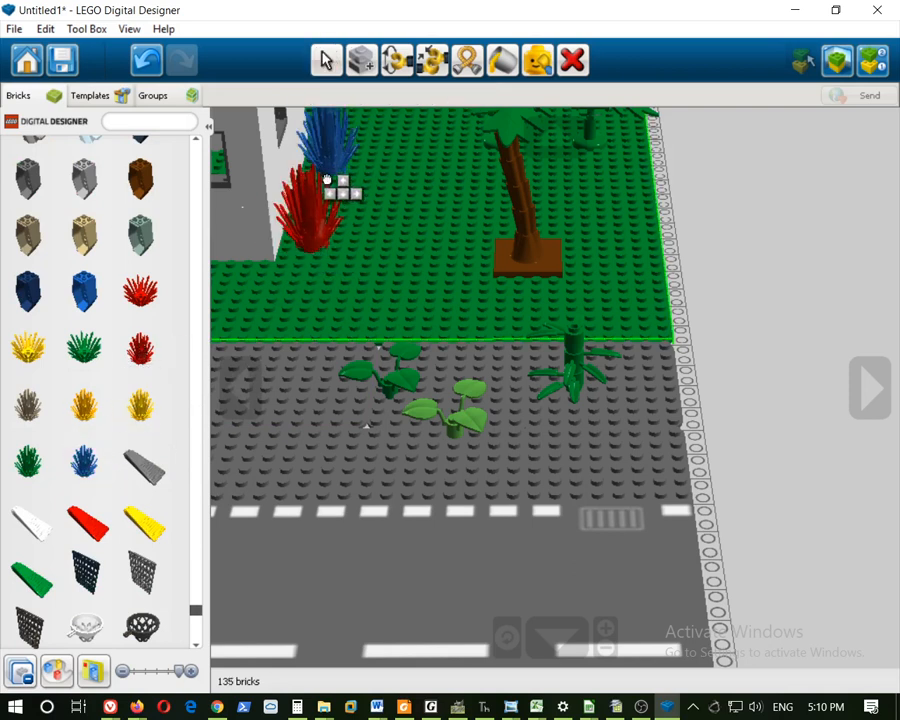
{"action": "left_click", "coordinate": [330, 180]}
Place a yellow Bush between the red and blue bushes beside the house
{"action": "right_click_drag", "start_coordinate": [418, 207], "coordinate": [660, 240]}
{"action": "scroll", "coordinate": [516, 148], "scroll_direction": "down", "scroll_amount": 3}
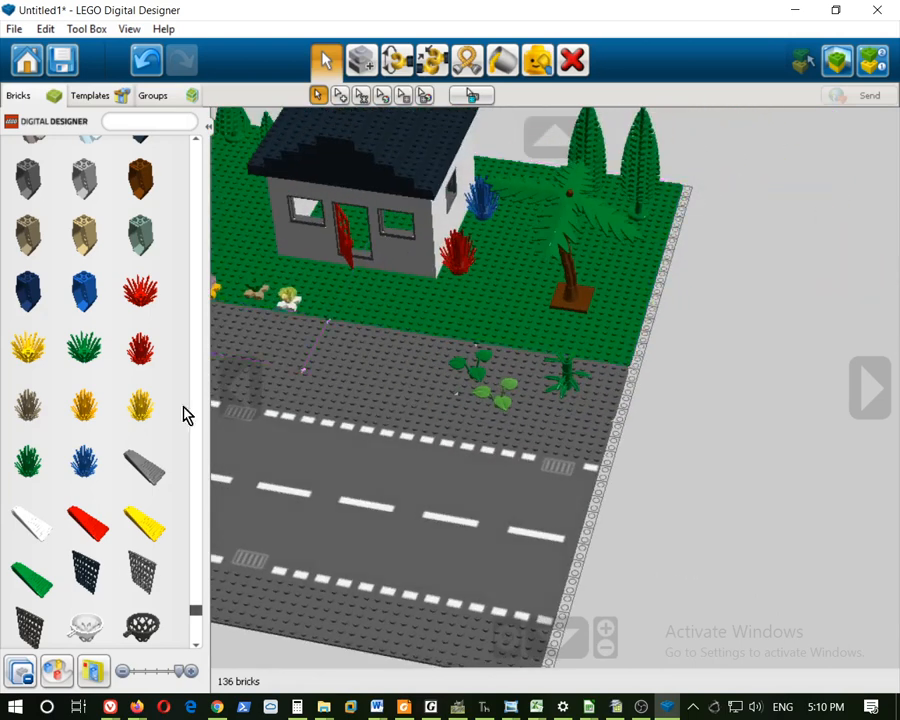
{"action": "left_click", "coordinate": [130, 410]}
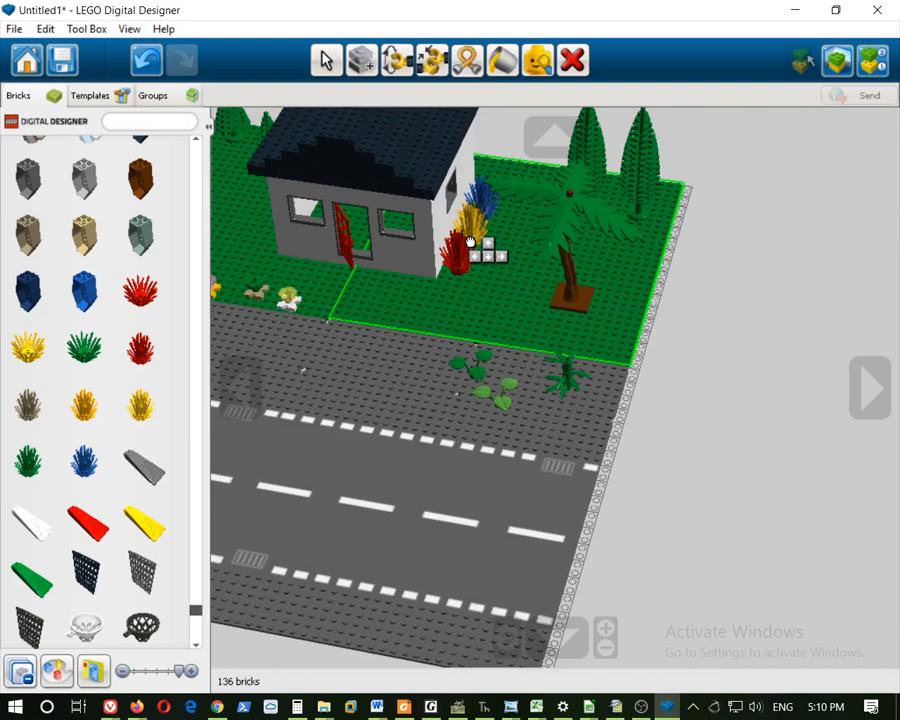
{"action": "left_click", "coordinate": [470, 243]}
On the house's other side, place a yellow Bush, Bottom near the front corner and put a green Bush inside it
{"action": "right_click_drag", "start_coordinate": [496, 267], "coordinate": [686, 425]}
{"action": "scroll", "coordinate": [575, 410], "scroll_direction": "up", "scroll_amount": 6}
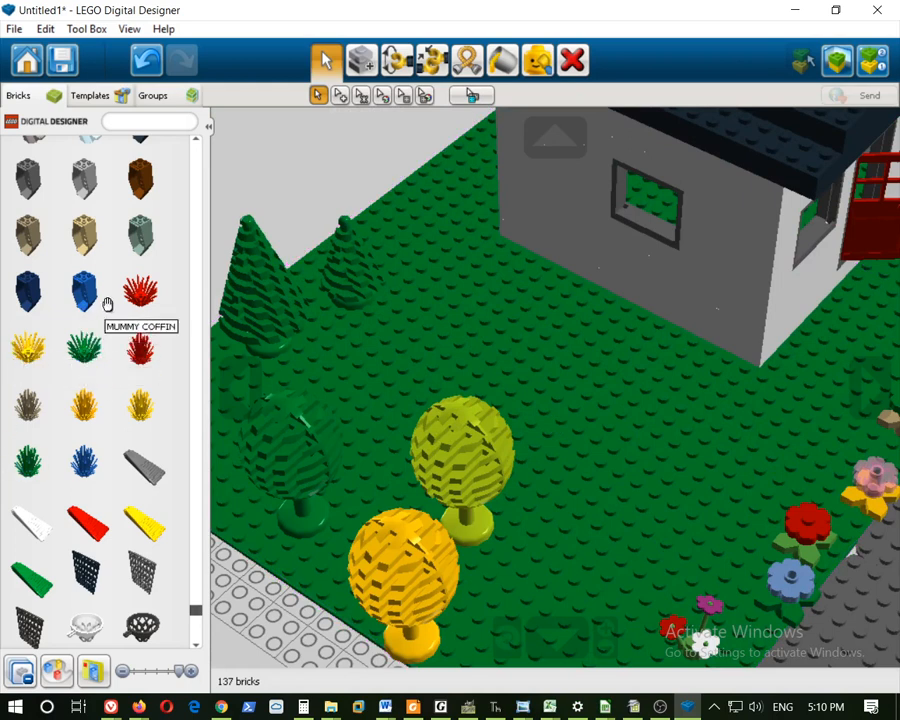
{"action": "left_click", "coordinate": [33, 355]}
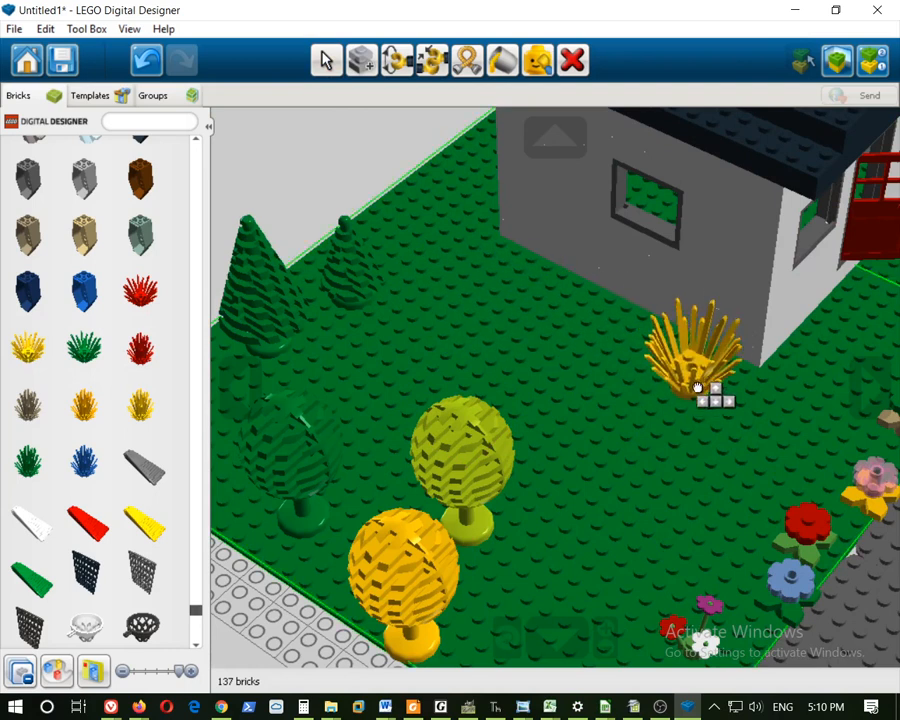
{"action": "left_click", "coordinate": [698, 386]}
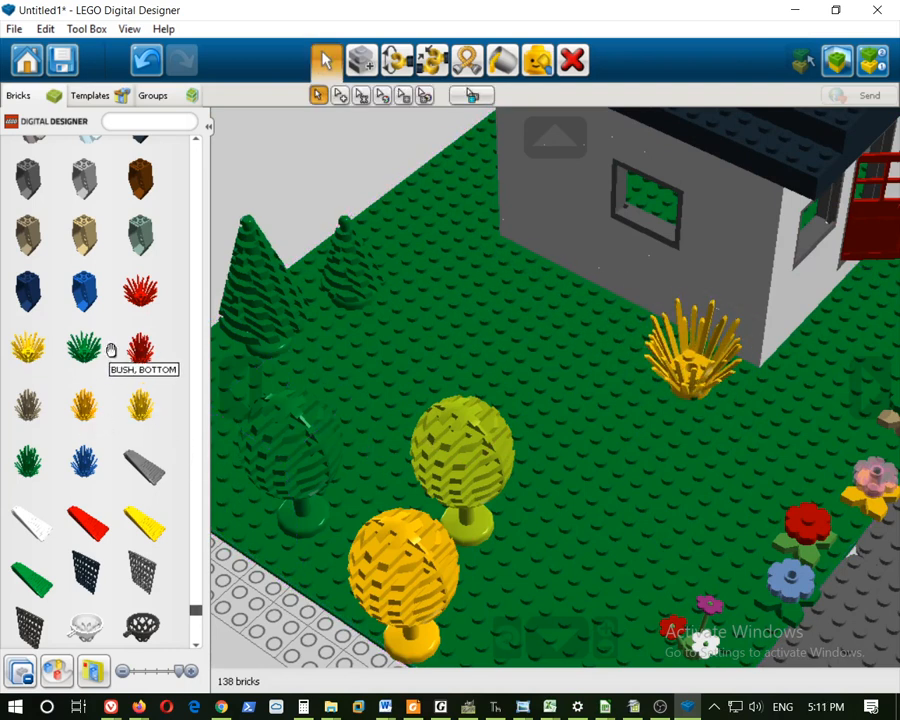
{"action": "left_click", "coordinate": [24, 463]}
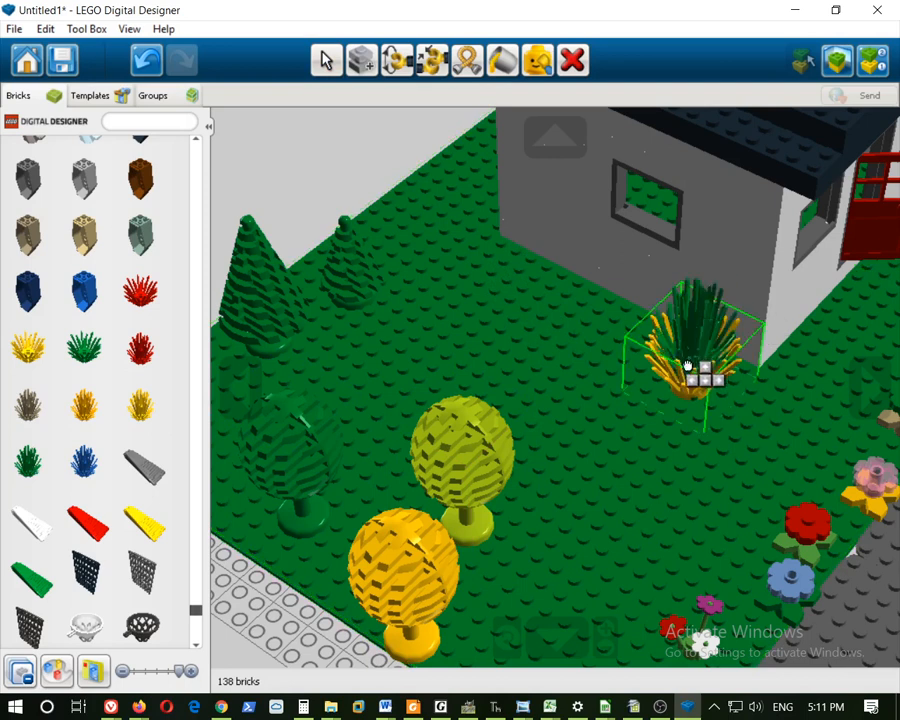
{"action": "left_click", "coordinate": [688, 366]}
{"action": "scroll", "coordinate": [680, 400], "scroll_direction": "up", "scroll_amount": 10}
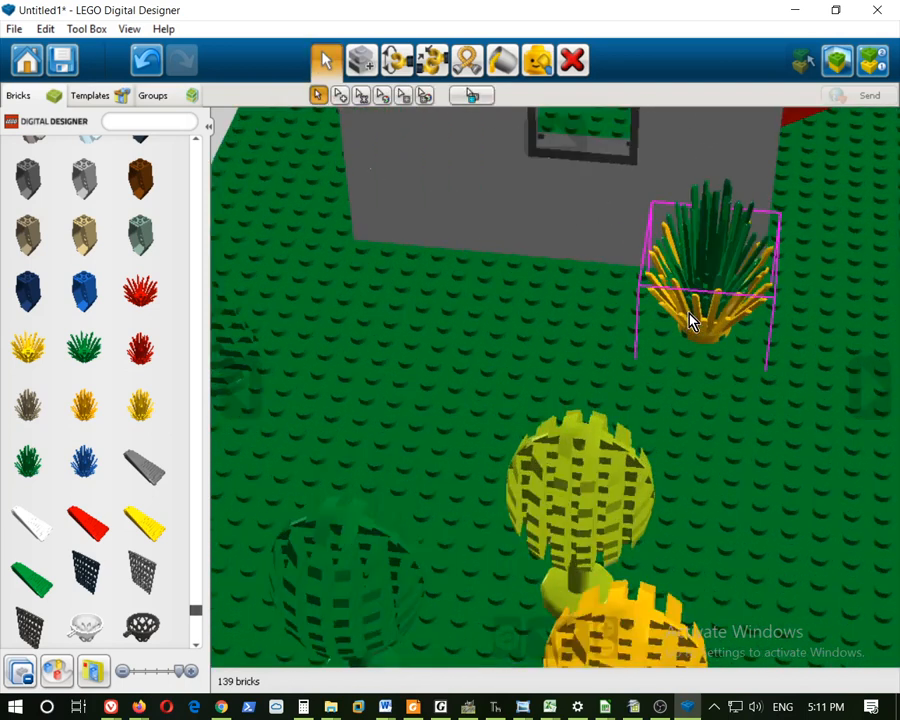
{"action": "scroll", "coordinate": [788, 285], "scroll_direction": "down", "scroll_amount": 5}
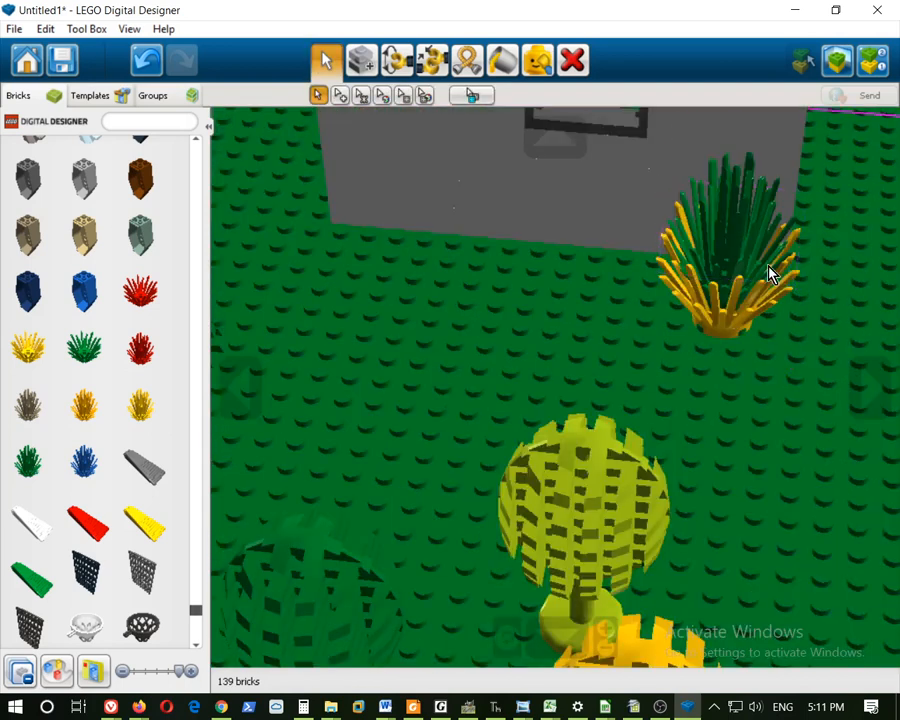
Place a red Bush next to the yellow and green plant along the same side wall
{"action": "left_click", "coordinate": [140, 350]}
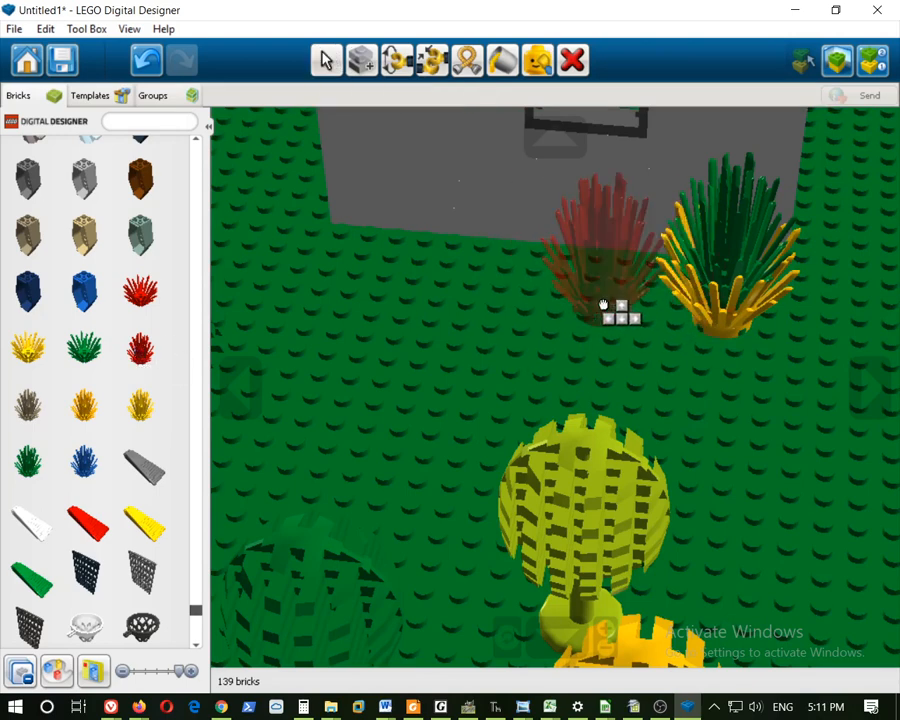
{"action": "left_click", "coordinate": [591, 302]}
{"action": "scroll", "coordinate": [652, 342], "scroll_direction": "up", "scroll_amount": 5}
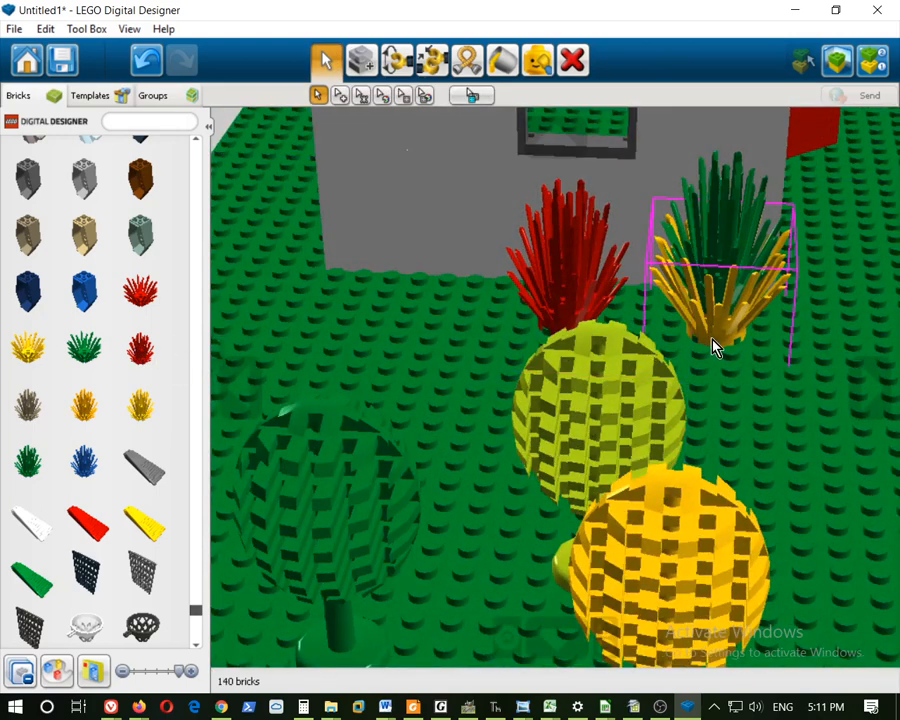
{"action": "scroll", "coordinate": [712, 347], "scroll_direction": "down", "scroll_amount": 5}
Place a green Bush, Bottom next to the red bush along the wall and put a green Bush inside it
{"action": "right_click_drag", "start_coordinate": [679, 368], "coordinate": [709, 392]}
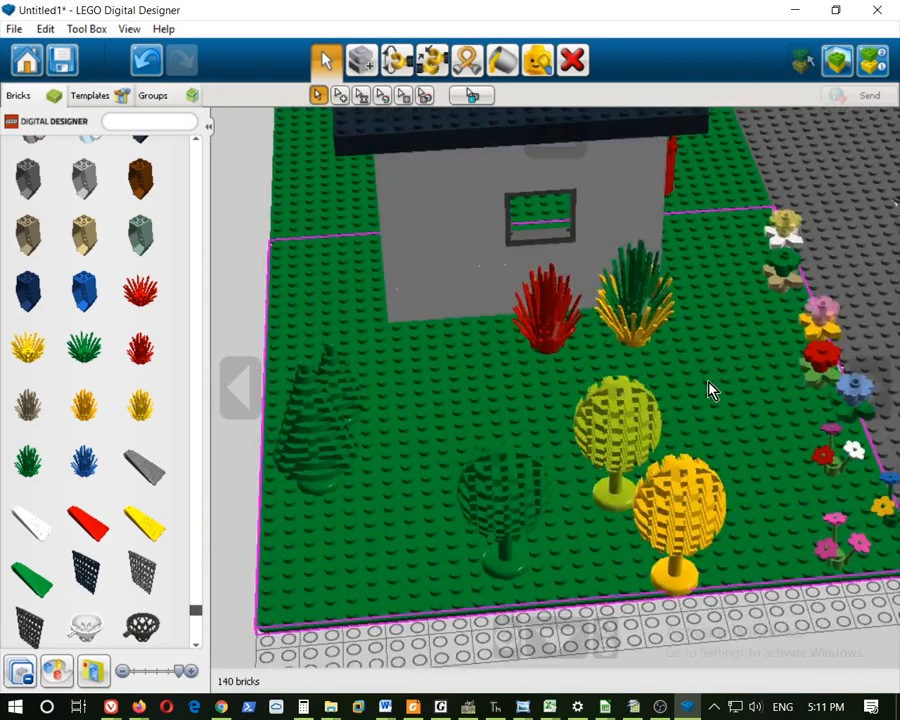
{"action": "left_click", "coordinate": [82, 350]}
{"action": "left_click", "coordinate": [451, 358]}
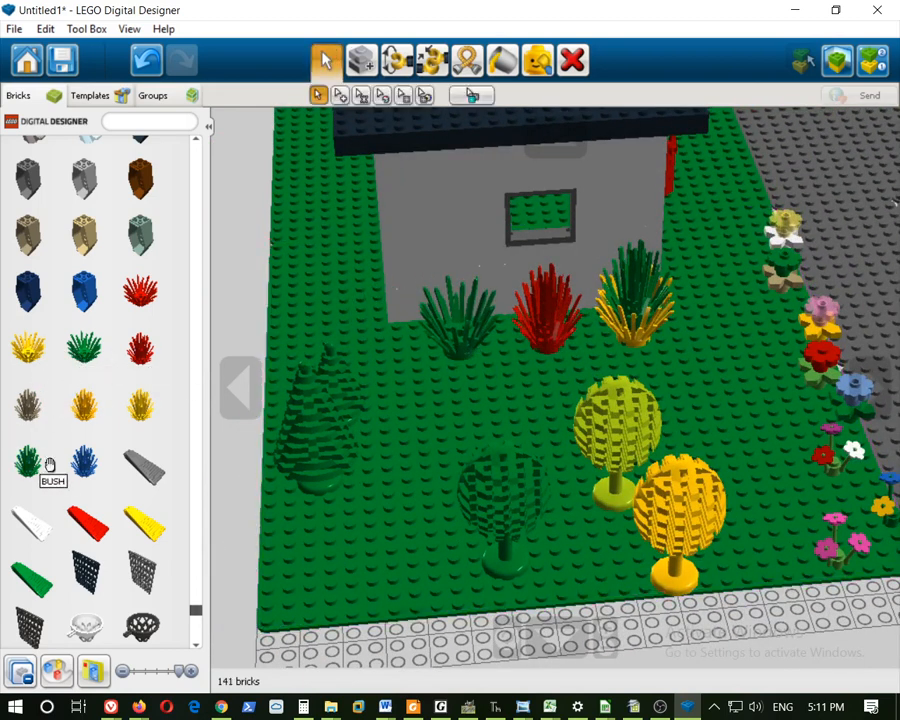
{"action": "left_click", "coordinate": [77, 462]}
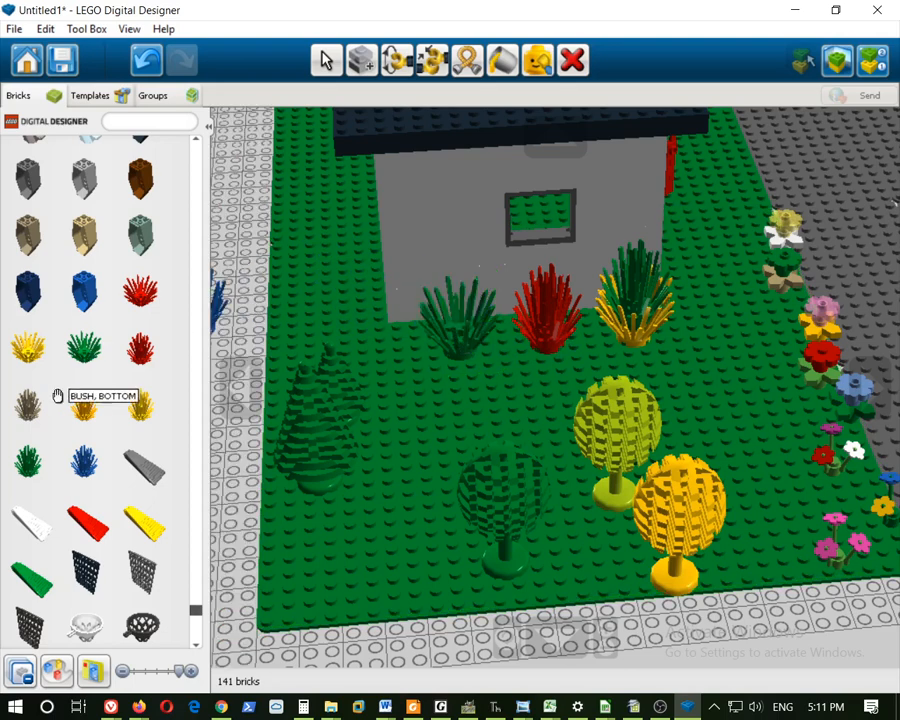
{"action": "left_click", "coordinate": [30, 462]}
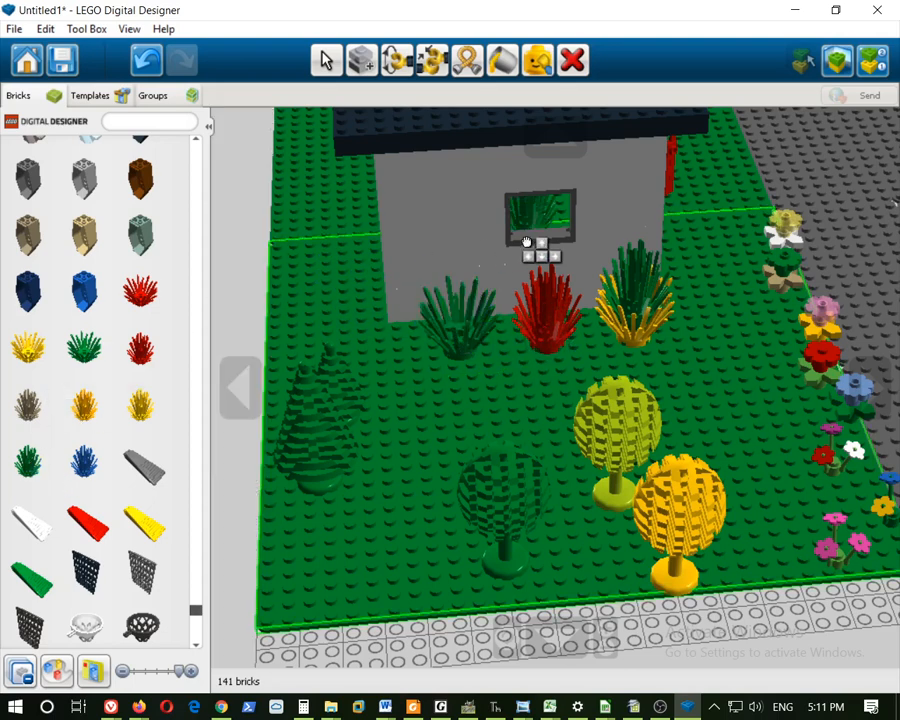
{"action": "left_click", "coordinate": [456, 333]}
Look over the whole house and garden from the front and check the remaining requirements in the Firefox document
{"action": "right_click_drag", "start_coordinate": [480, 404], "coordinate": [334, 380]}
{"action": "scroll", "coordinate": [592, 358], "scroll_direction": "down", "scroll_amount": 5}
{"action": "right_click_drag", "start_coordinate": [762, 350], "coordinate": [647, 398]}
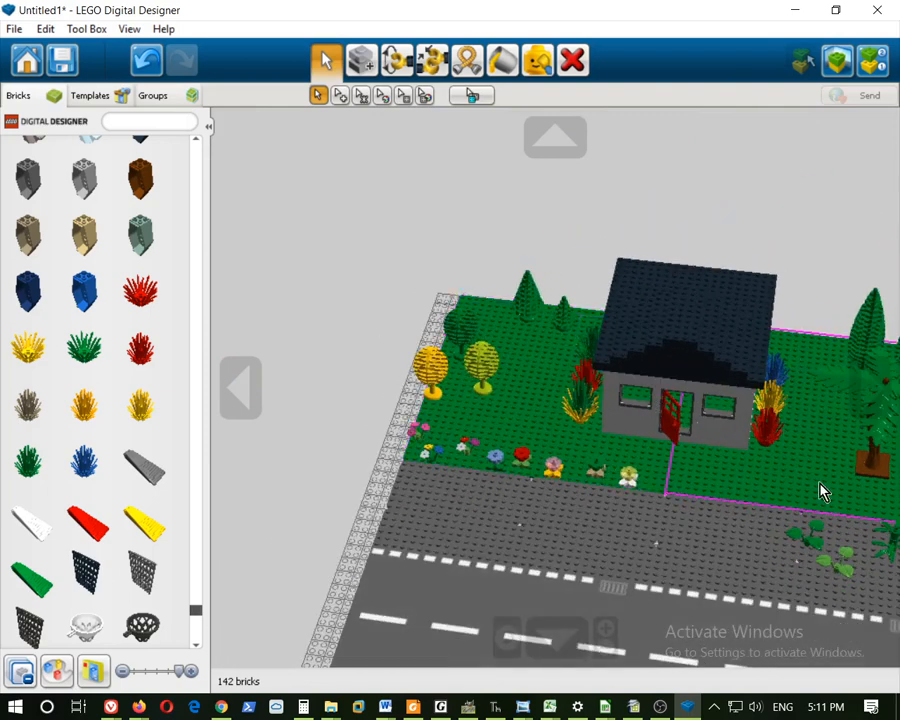
{"action": "right_click_drag", "start_coordinate": [843, 582], "coordinate": [785, 514]}
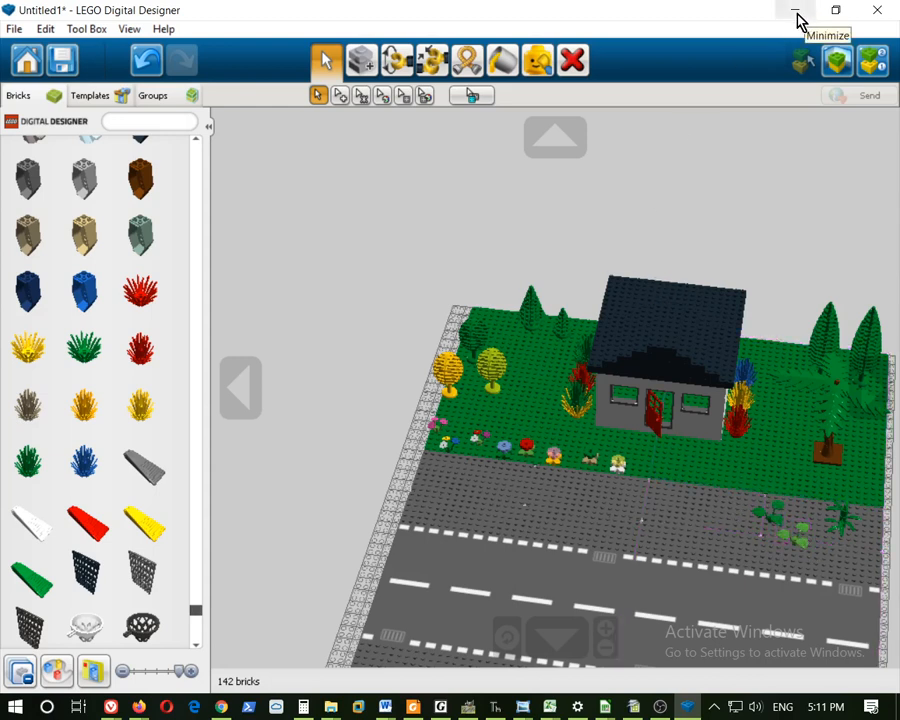
{"action": "right_click_drag", "start_coordinate": [590, 623], "coordinate": [577, 538]}
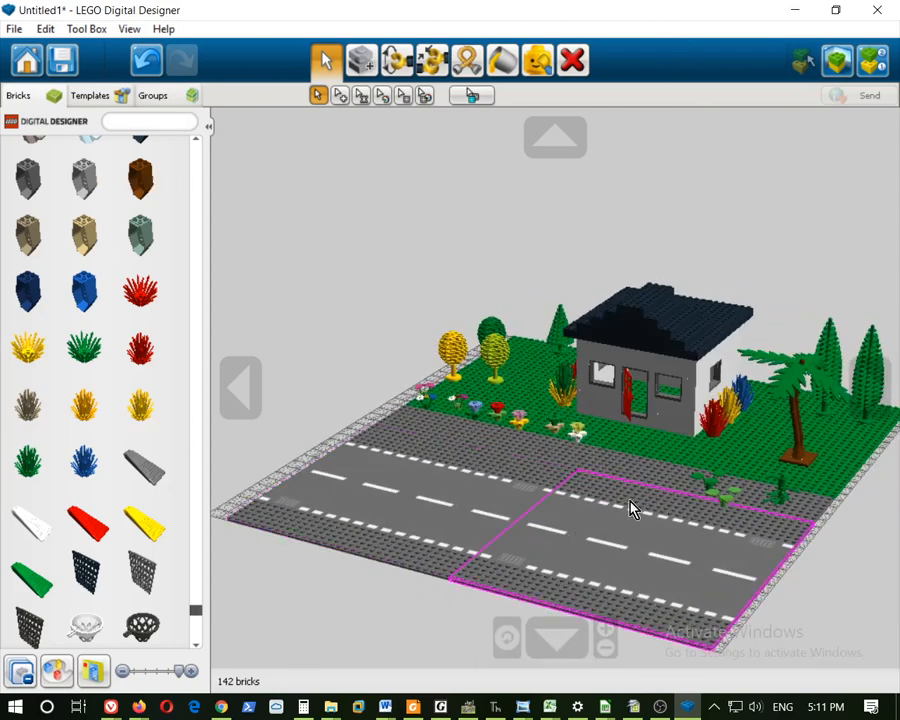
{"action": "scroll", "coordinate": [645, 440], "scroll_direction": "up", "scroll_amount": 4}
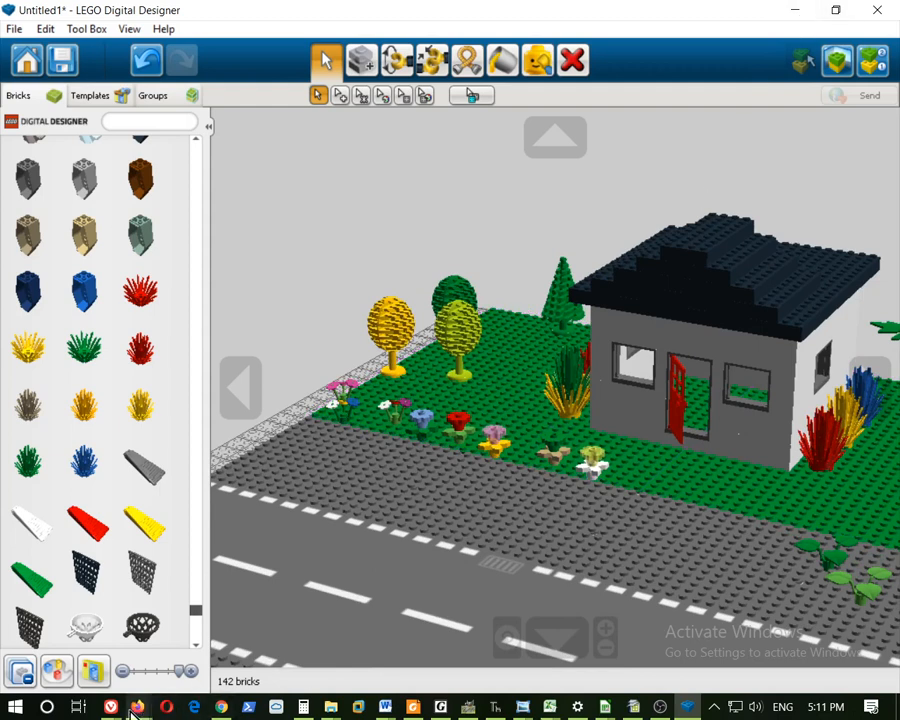
{"action": "mouse_move", "coordinate": [135, 710]}
{"action": "left_click", "coordinate": [291, 629]}
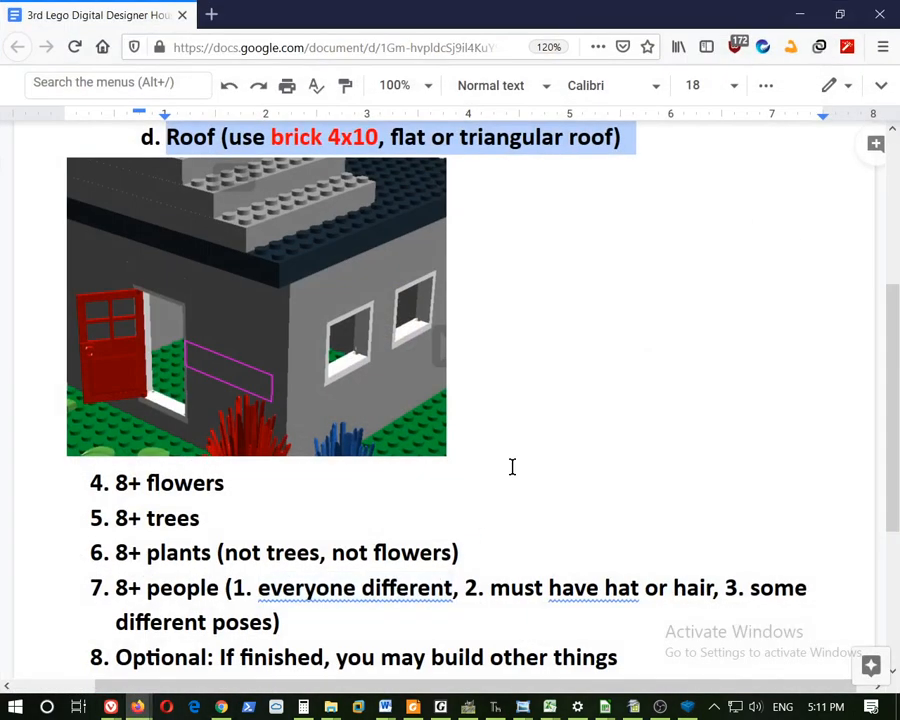
{"action": "scroll", "coordinate": [512, 462], "scroll_direction": "down", "scroll_amount": 3}
{"action": "scroll", "coordinate": [213, 431], "scroll_direction": "up", "scroll_amount": 4}
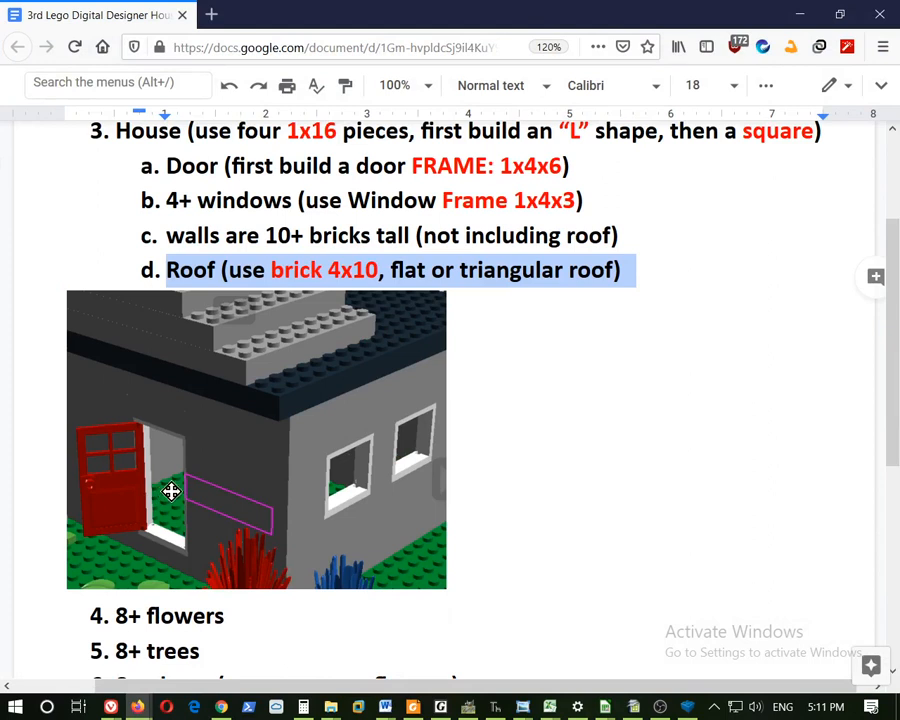
Read the document's people requirement, covering differences, hats or hair, and poses, and switch back to LEGO Digital Designer
{"action": "scroll", "coordinate": [375, 372], "scroll_direction": "down", "scroll_amount": 4}
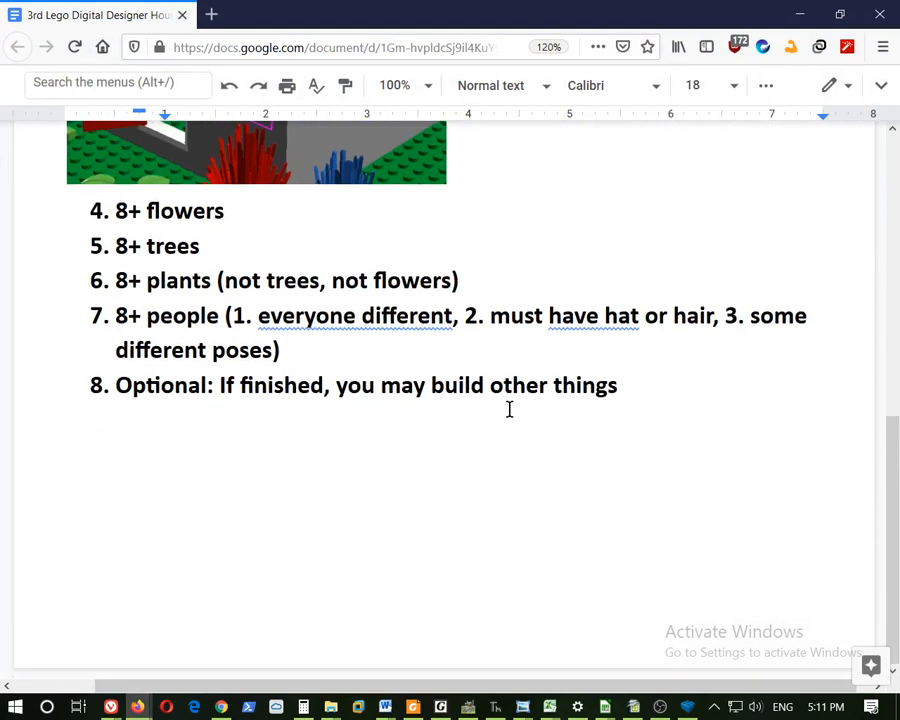
{"action": "left_click", "coordinate": [306, 352]}
{"action": "left_click", "coordinate": [265, 317]}
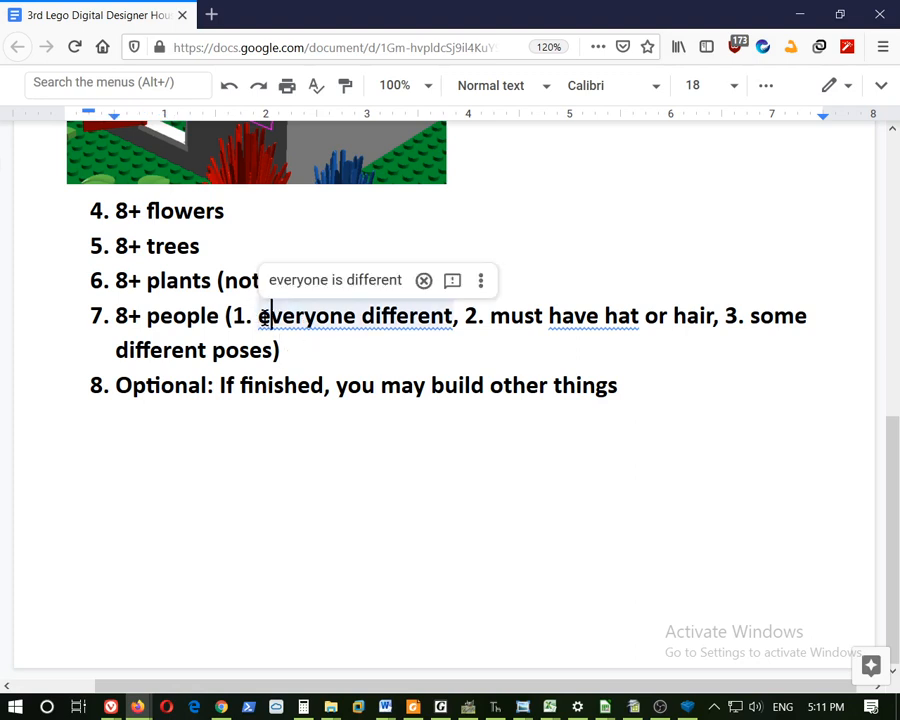
{"action": "left_click", "coordinate": [563, 317]}
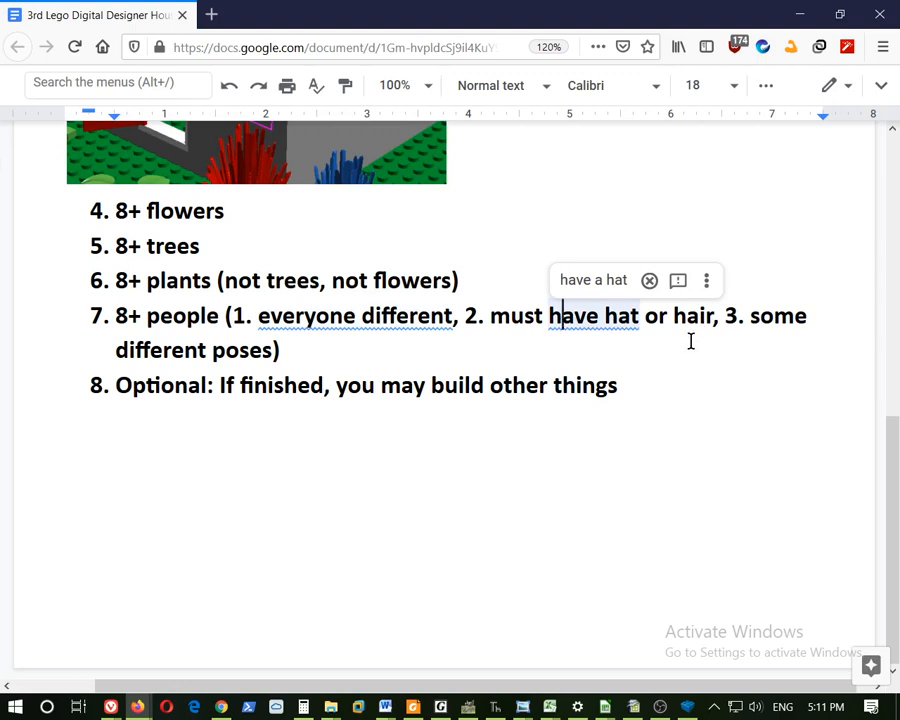
{"action": "double_click", "coordinate": [752, 316]}
{"action": "left_click", "coordinate": [235, 352], "text": "shift"}
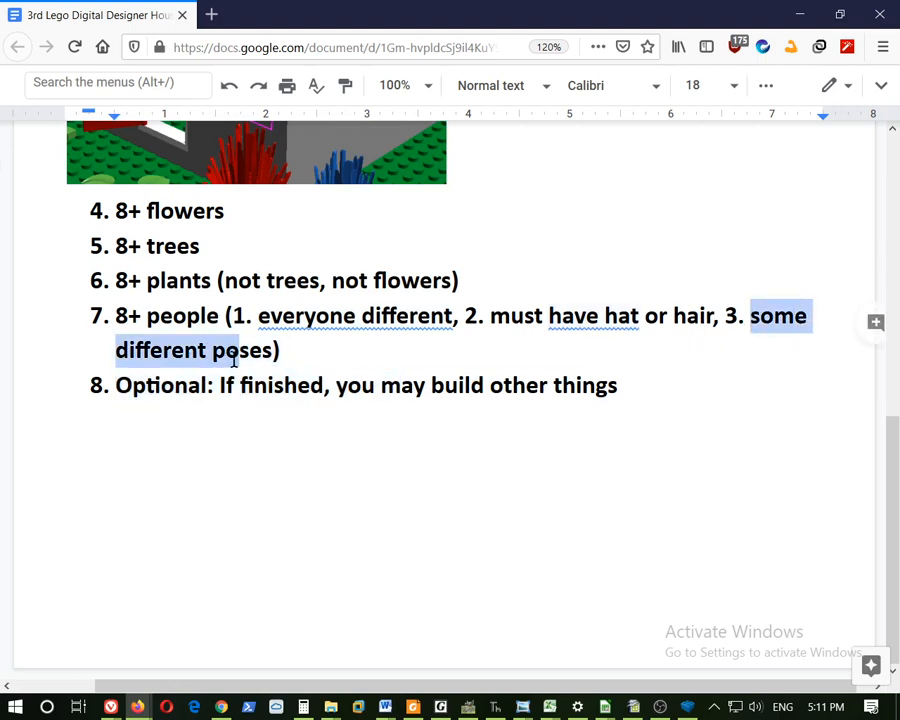
{"action": "left_click", "coordinate": [800, 14]}
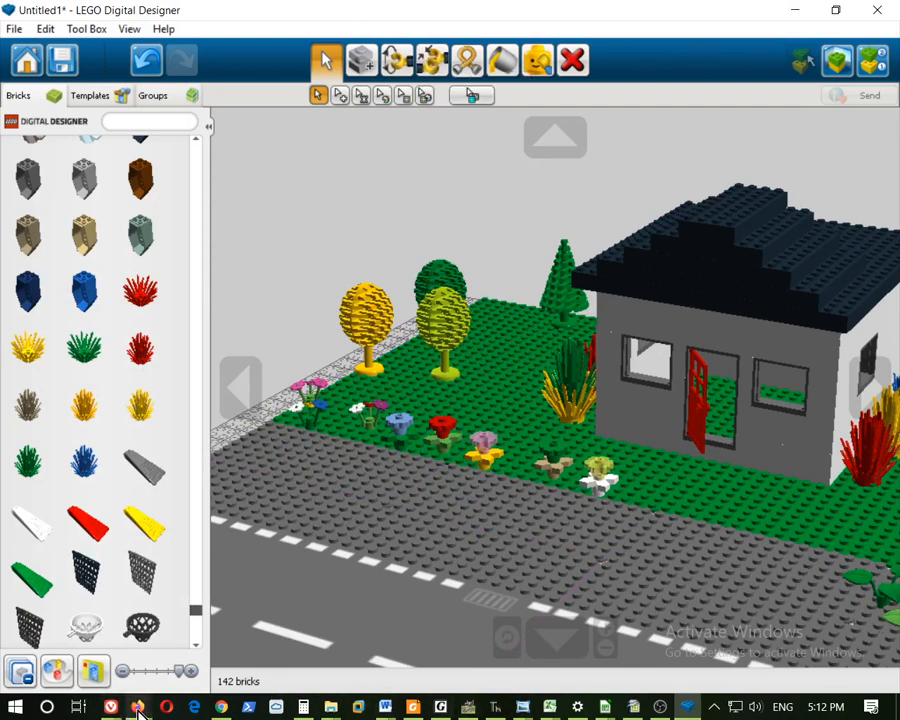
{"action": "mouse_move", "coordinate": [113, 708]}
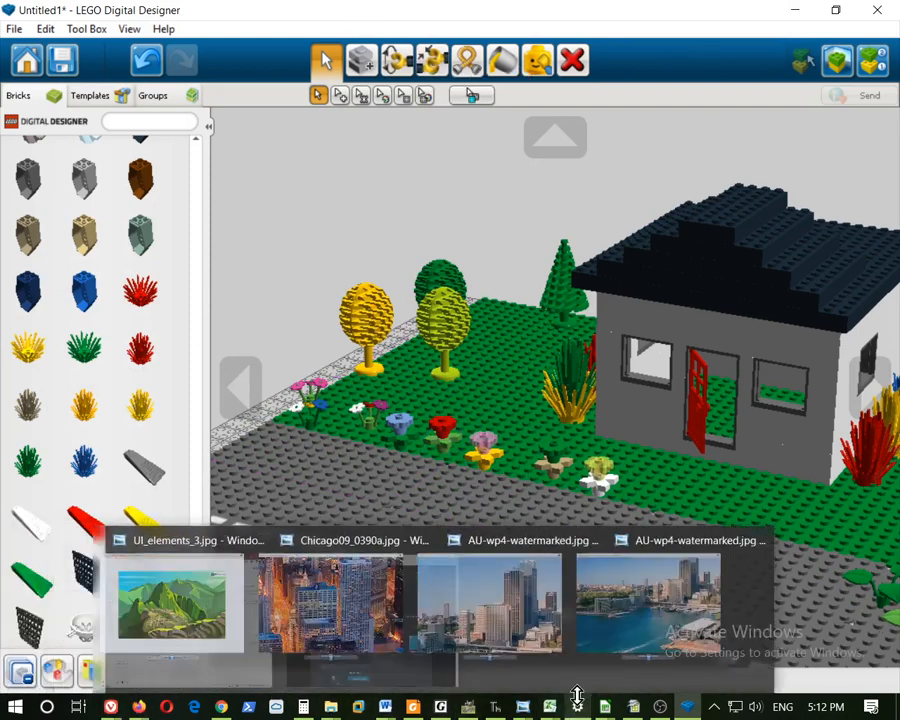